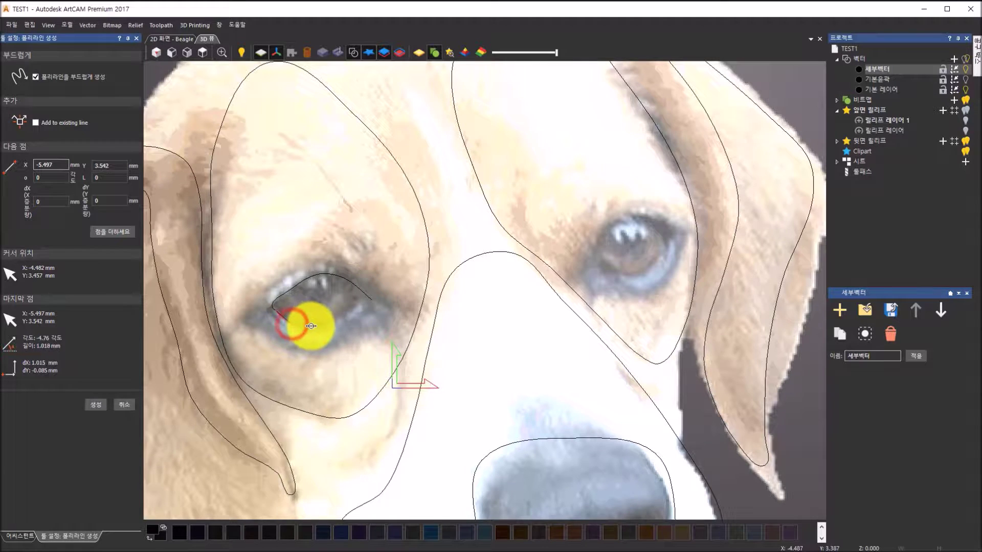
- Complete the closed smooth polyline around the eyeball of the dog's left-hand eye, about 5.5 by 2.9 mm
left_click(313, 327)
left_click(330, 325)
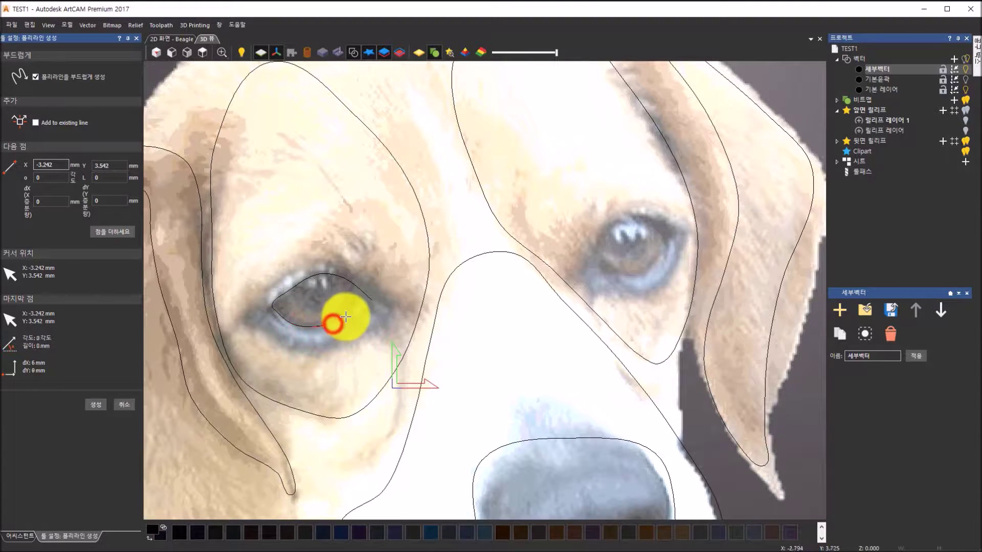
left_click(347, 315)
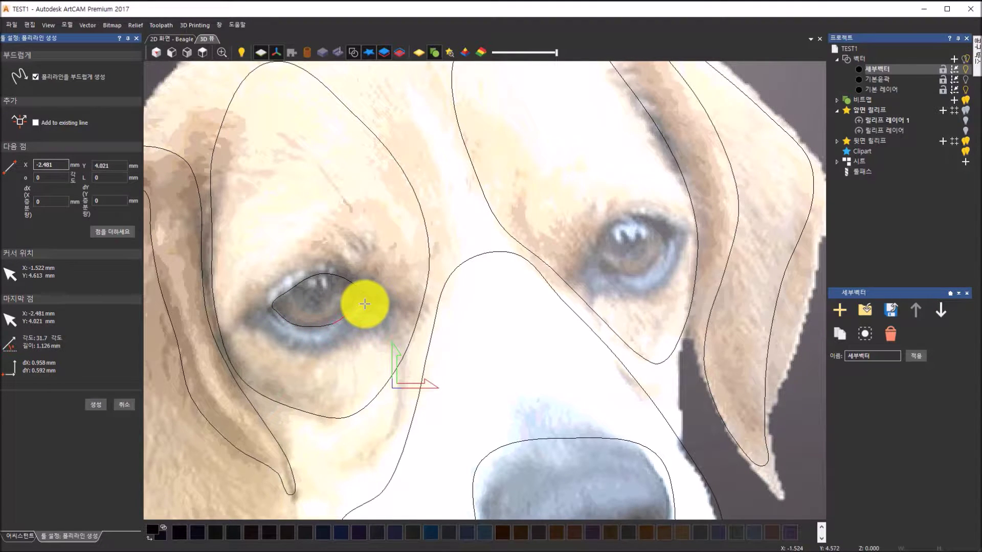
left_click(366, 301)
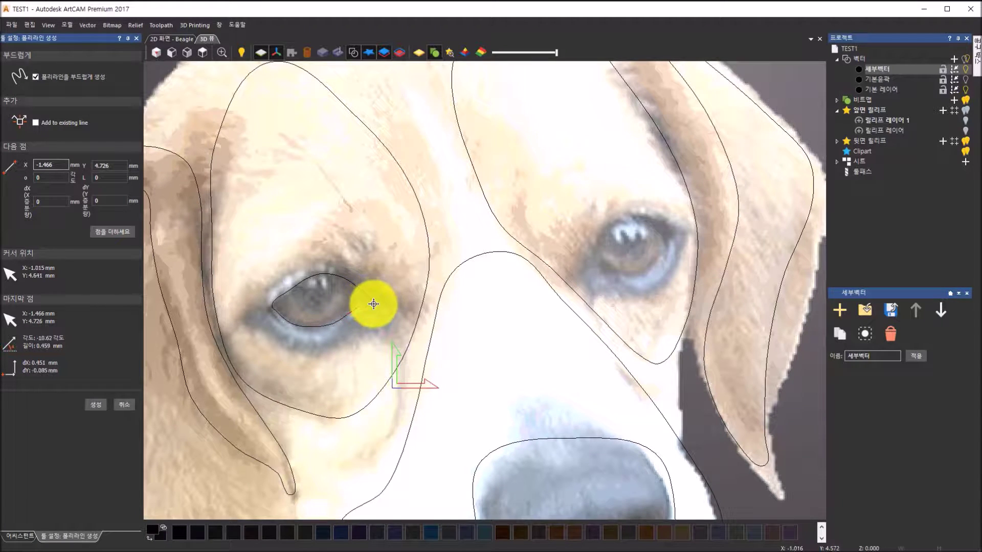
left_click(372, 301)
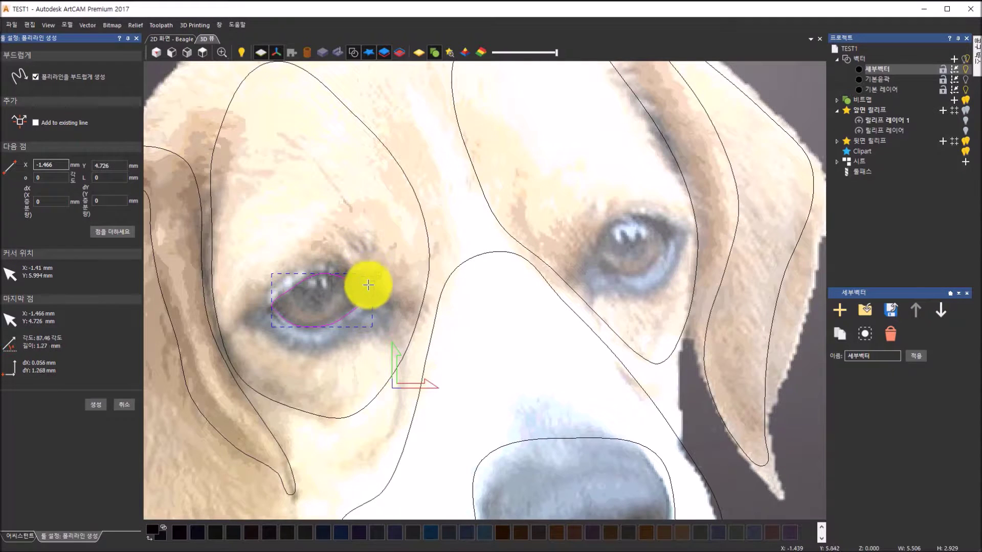
- Trace a closed smooth polyline along the eyelid rim around the left-hand eyeball outline, about 6.3 by 4.1 mm
left_click(364, 314)
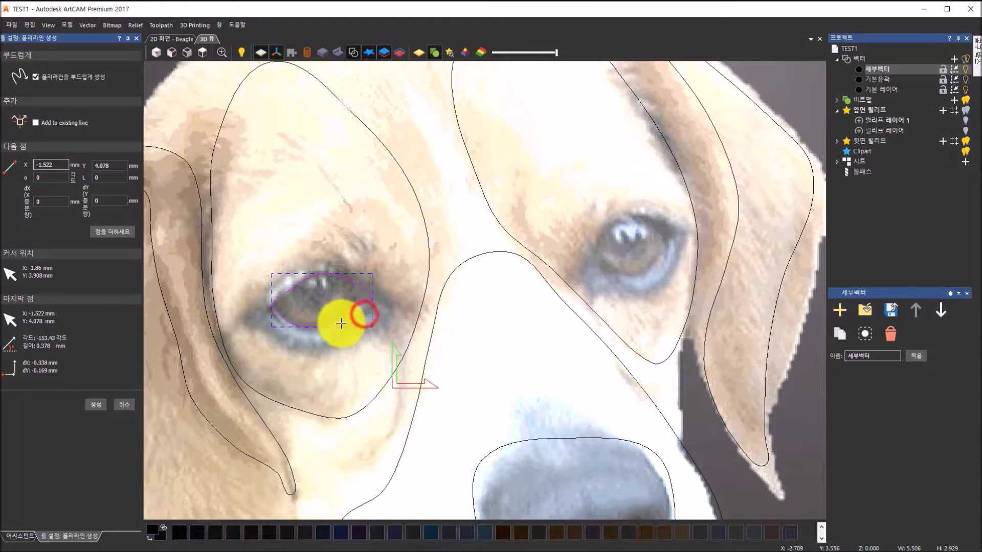
left_click(338, 325)
left_click(317, 337)
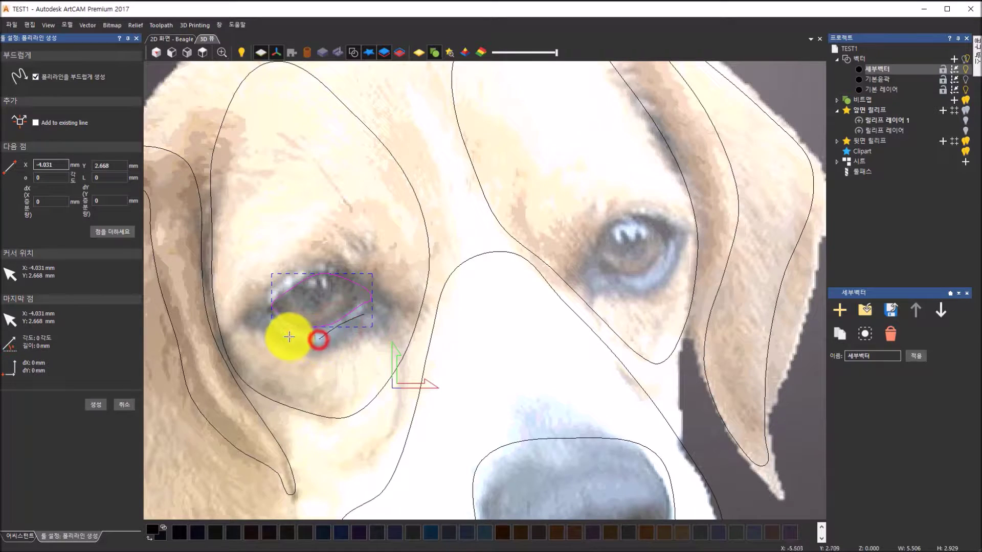
left_click(279, 327)
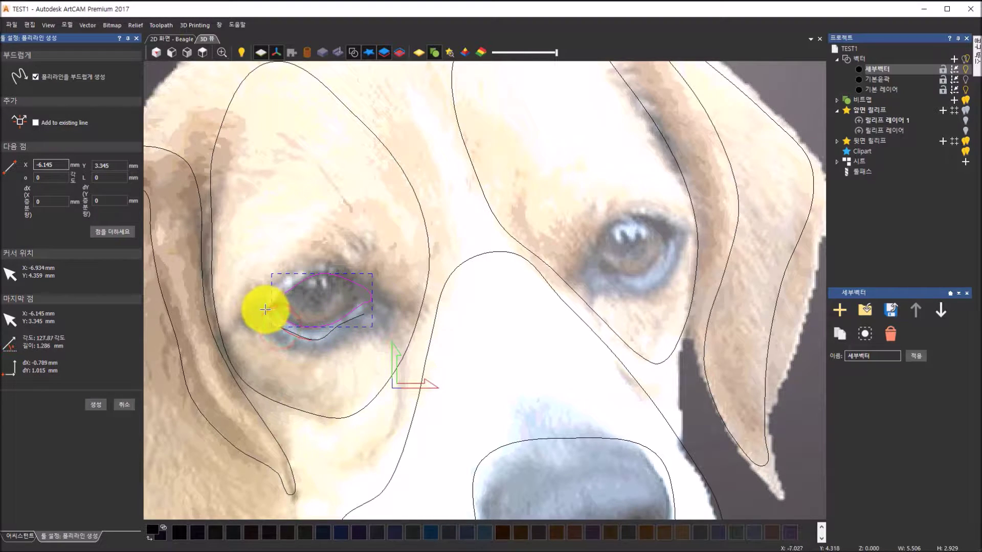
left_click(273, 291)
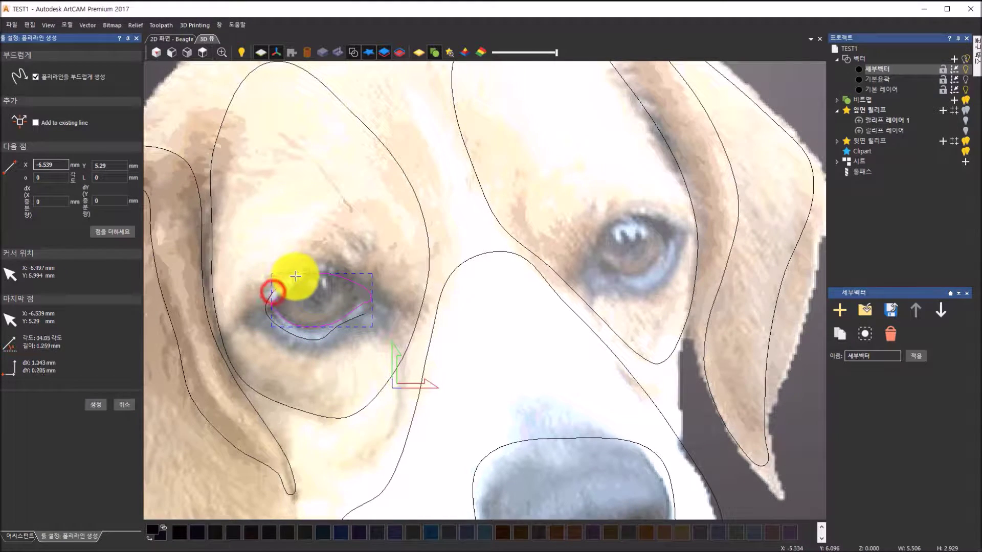
left_click(285, 274)
left_click(324, 266)
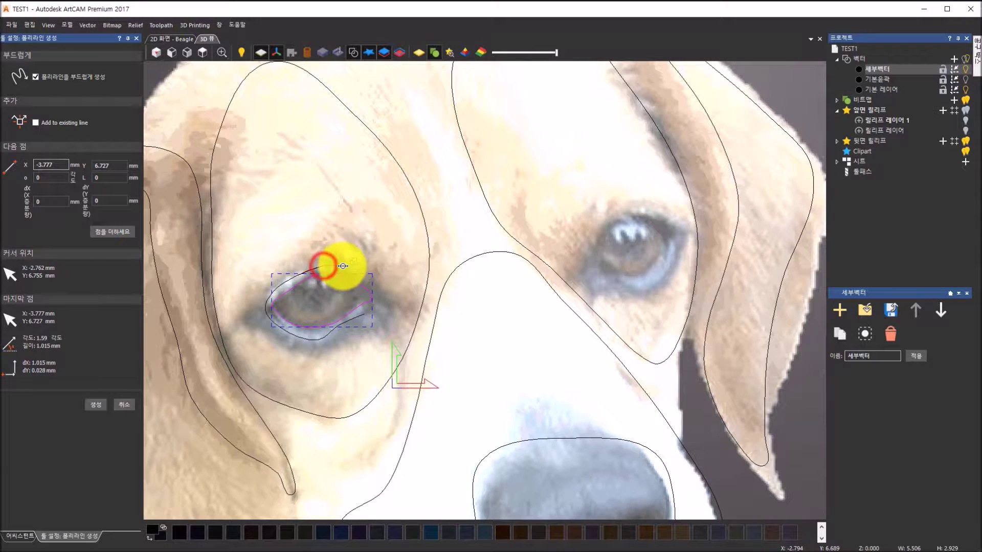
left_click(342, 266)
left_click(364, 280)
left_click(375, 288)
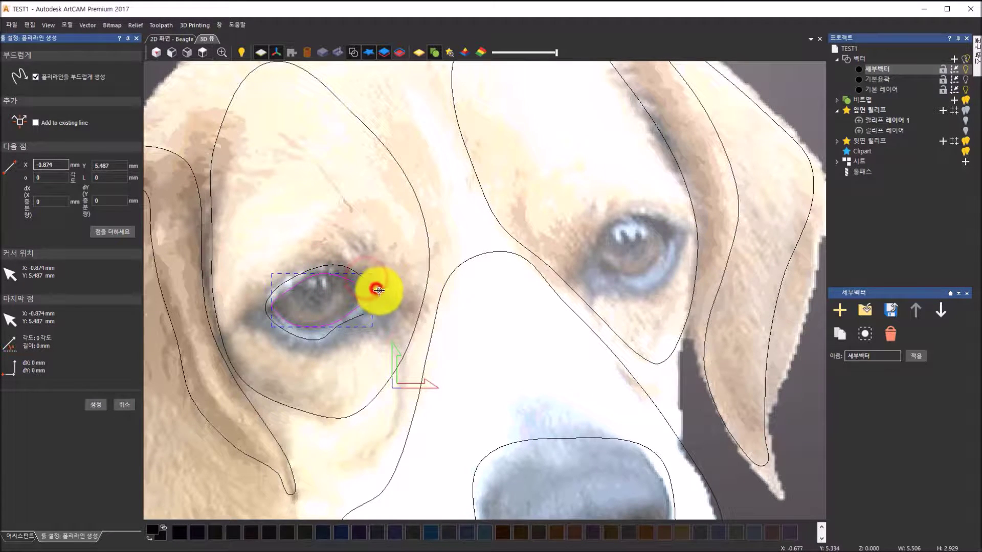
left_click(366, 314)
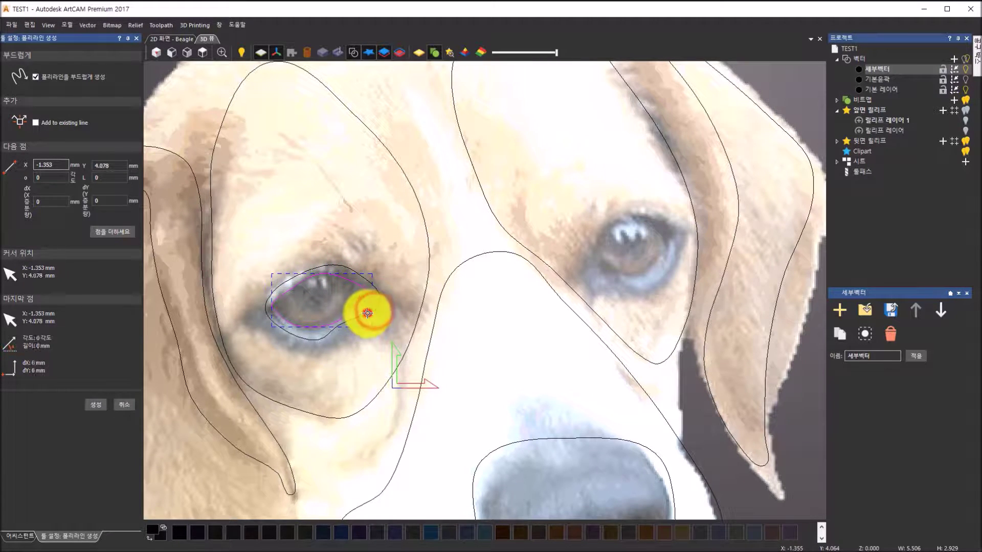
scroll(365, 313, "up", 2)
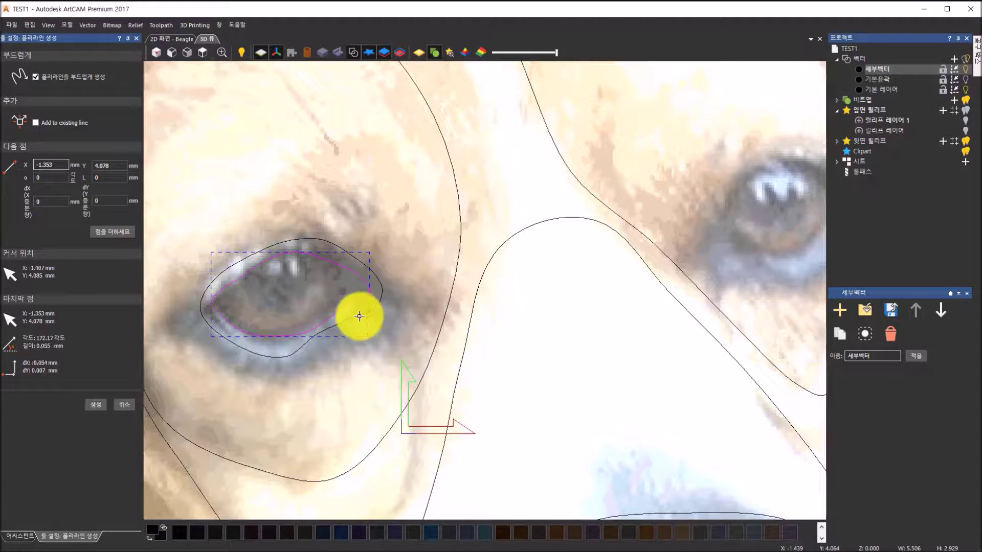
scroll(360, 313, "down", 2)
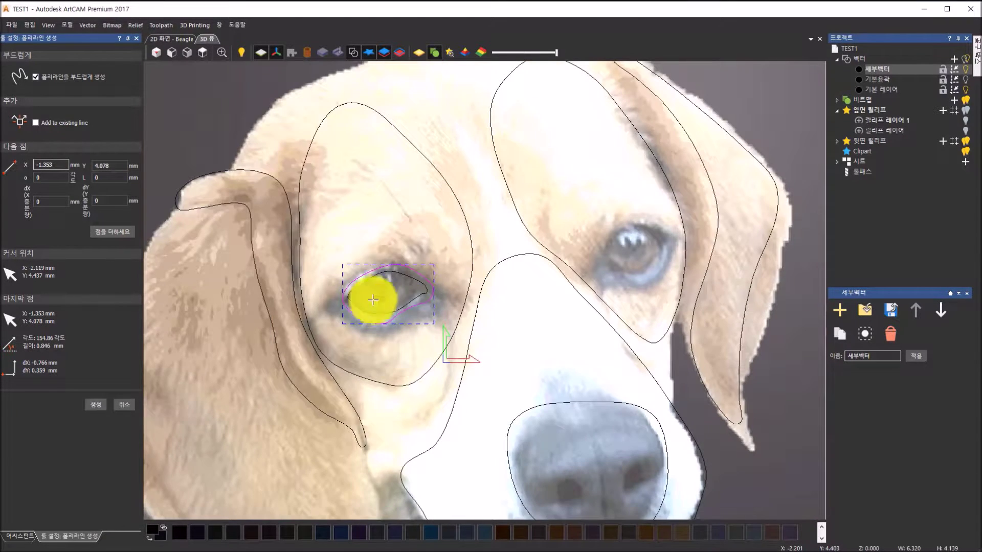
- Trace a closed smooth polyline around the dark outer area of the left-hand eye, about 9.5 by 5.8 mm
left_click(412, 255)
left_click(376, 256)
left_click(337, 279)
left_click(322, 299)
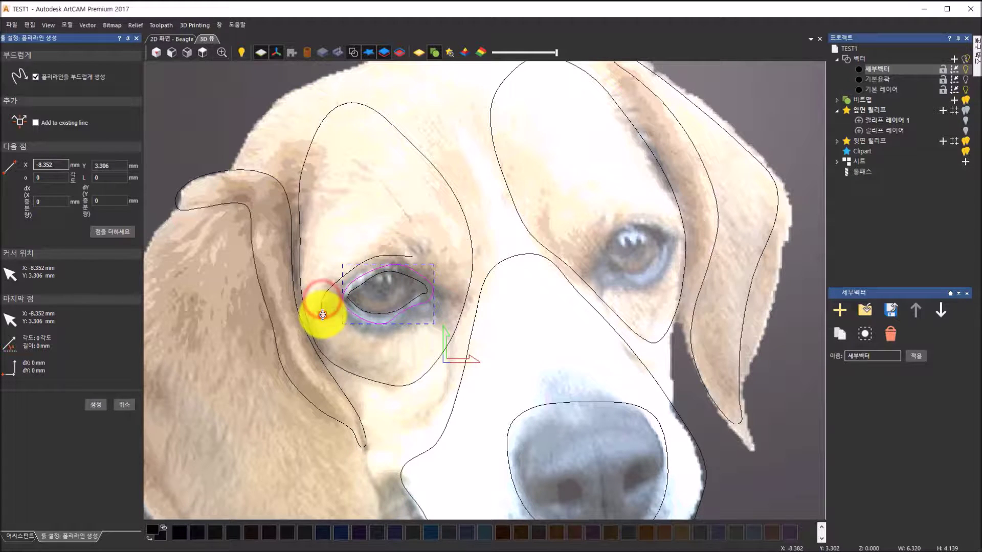
left_click(324, 313)
left_click(337, 322)
left_click(362, 333)
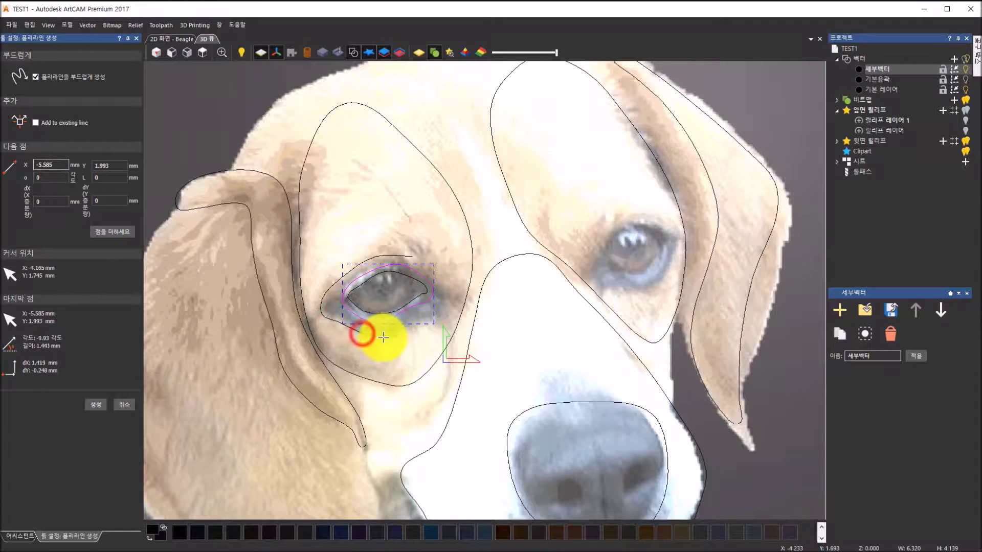
left_click(384, 334)
left_click(406, 332)
left_click(413, 326)
left_click(429, 317)
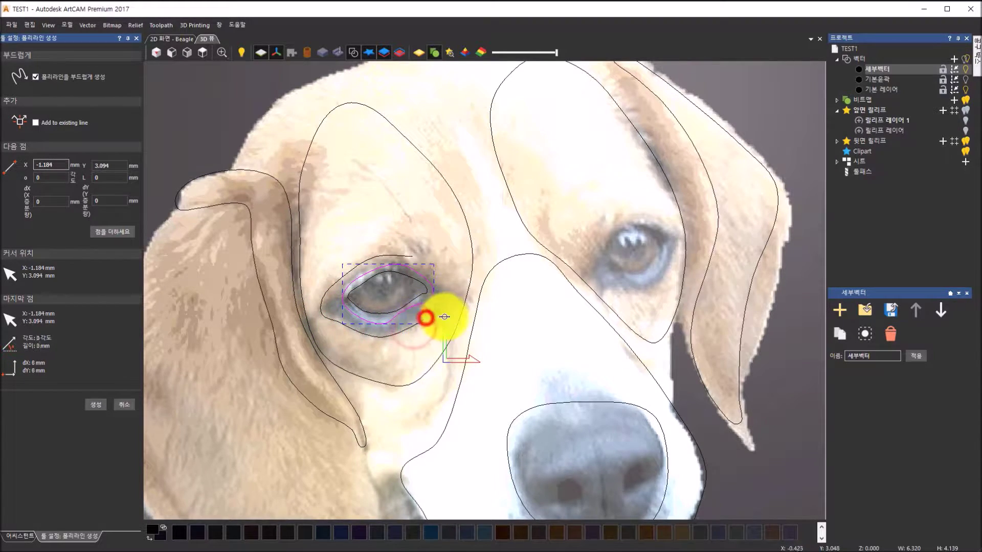
left_click(461, 313)
left_click(458, 297)
left_click(436, 274)
left_click(409, 255)
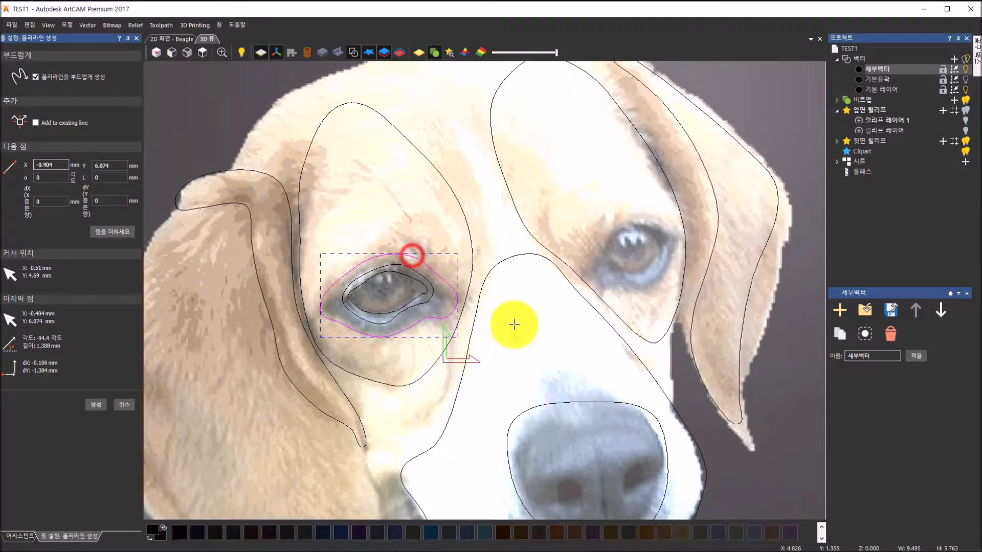
- Trace a closed smooth polyline around the eyeball of the right-hand eye, about 4 by 3.2 mm
scroll(511, 333, "down", 4)
scroll(603, 281, "up", 2)
scroll(409, 302, "up", 2)
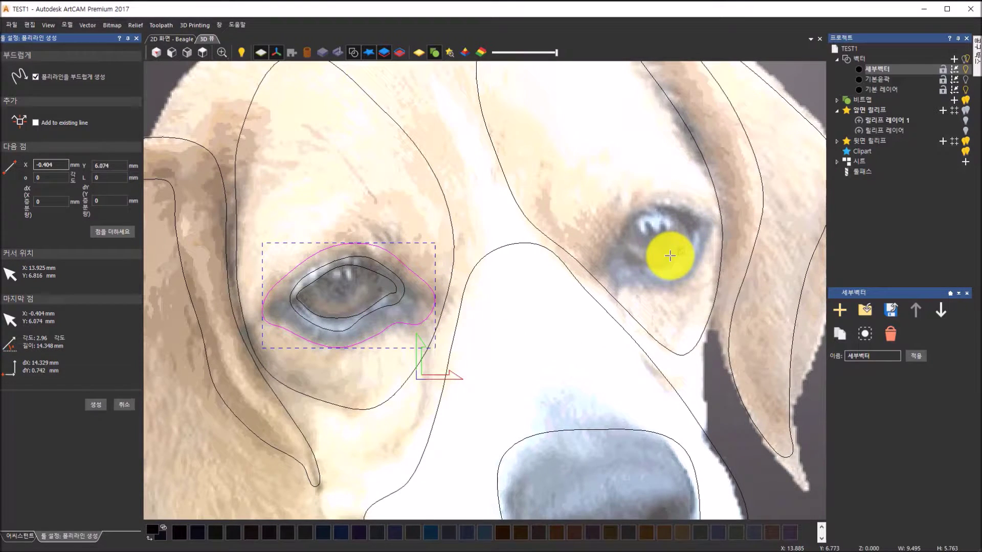
mouse_move(693, 229)
left_mouse_down()
mouse_move(670, 263)
mouse_move(638, 261)
mouse_move(620, 232)
mouse_move(643, 210)
left_mouse_up()
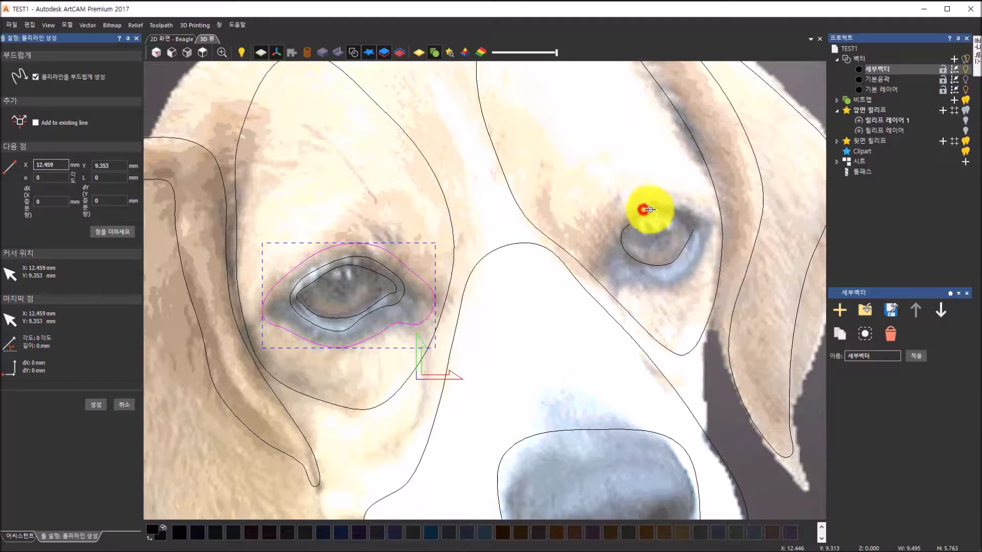
left_click(680, 213)
left_click(692, 223)
left_click(684, 261)
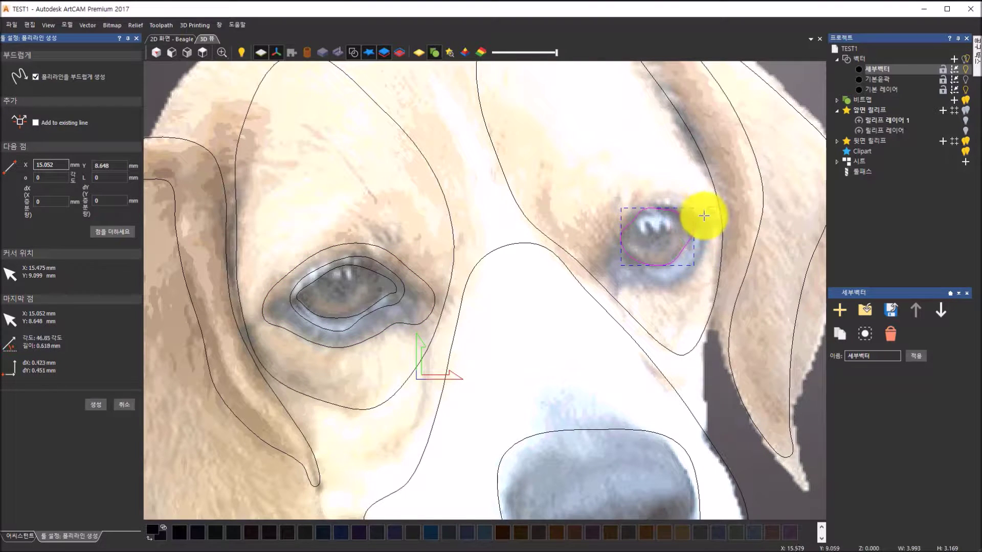
- Trace a closed smooth polyline along the eyelid rim around the right-hand eyeball outline, about 5 by 4 mm
left_click(672, 204)
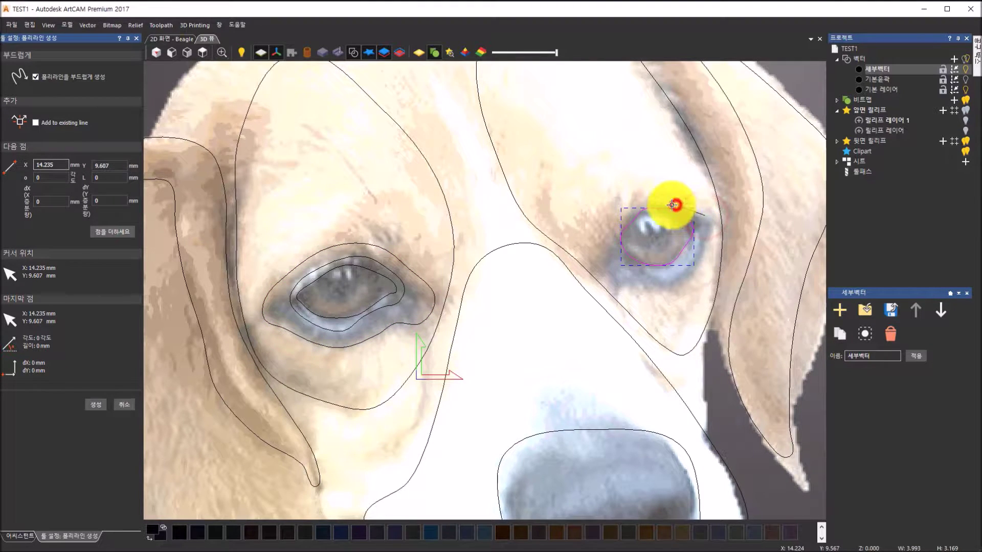
left_click(638, 206)
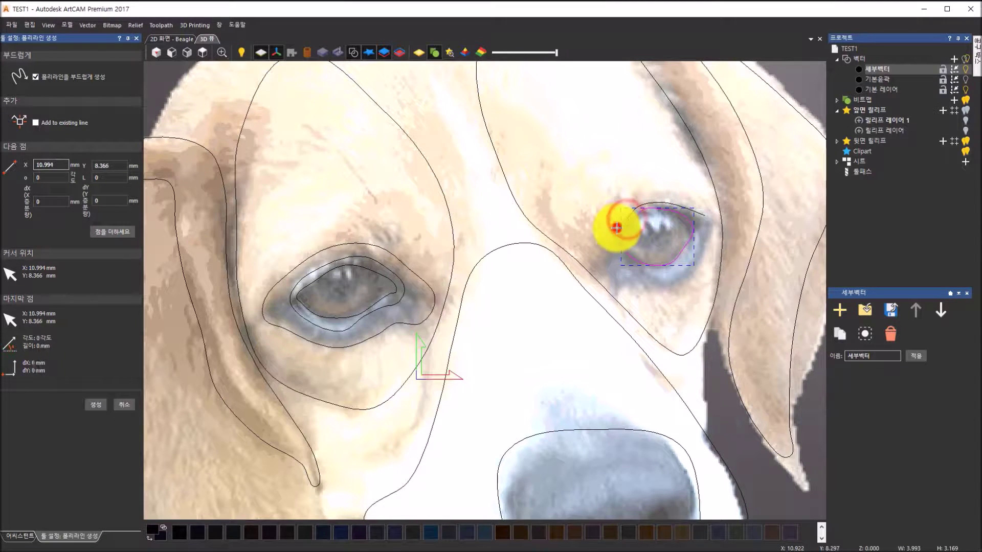
left_click(617, 226)
left_click(624, 260)
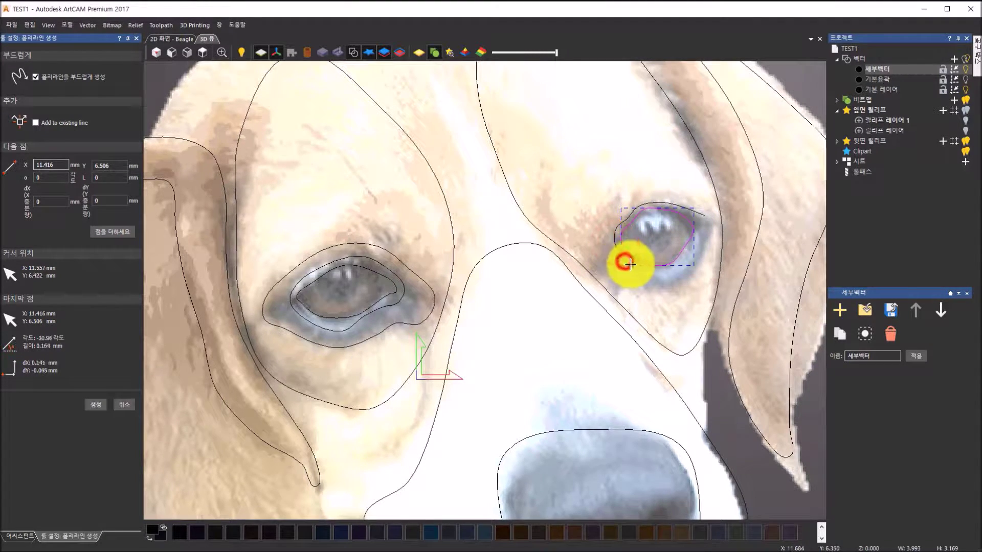
left_click(667, 275)
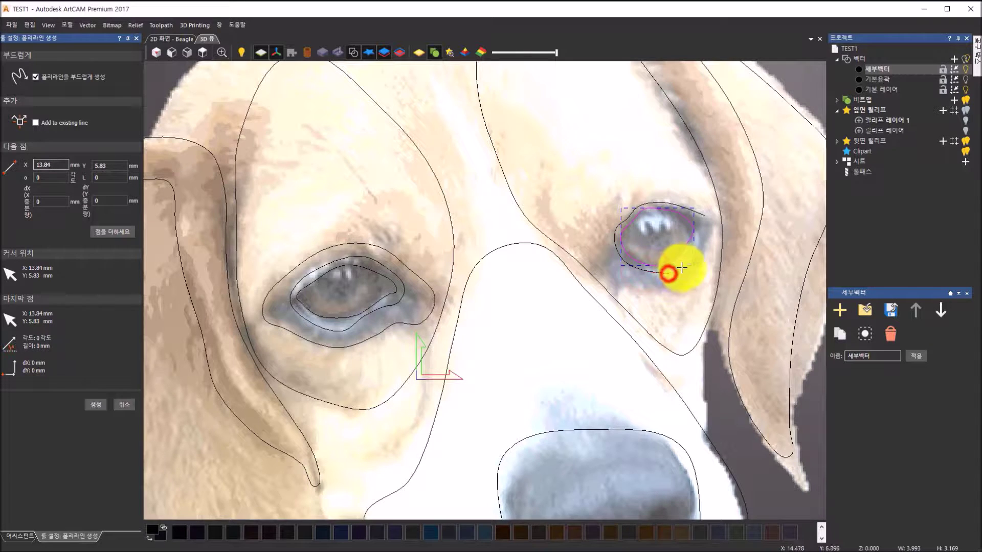
left_click(700, 234)
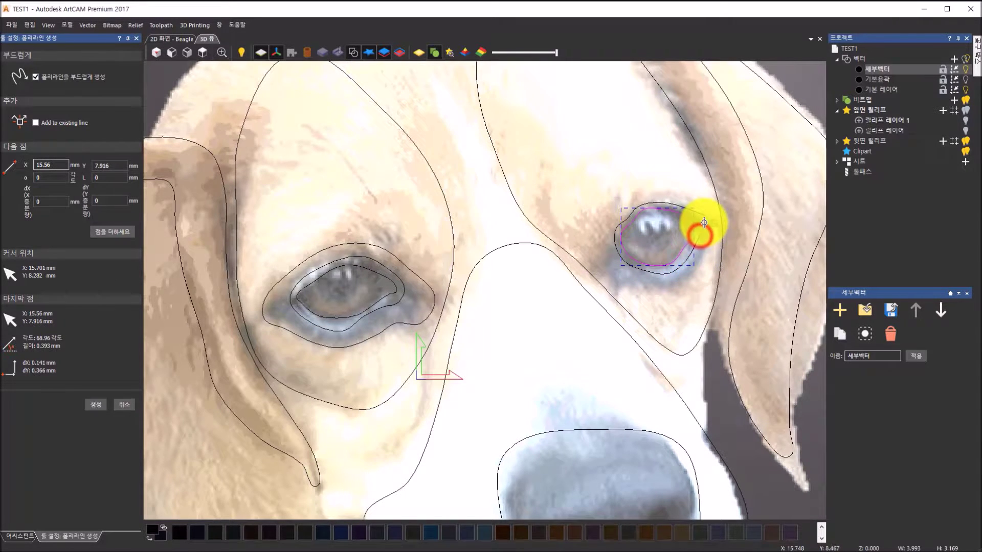
left_click(701, 211)
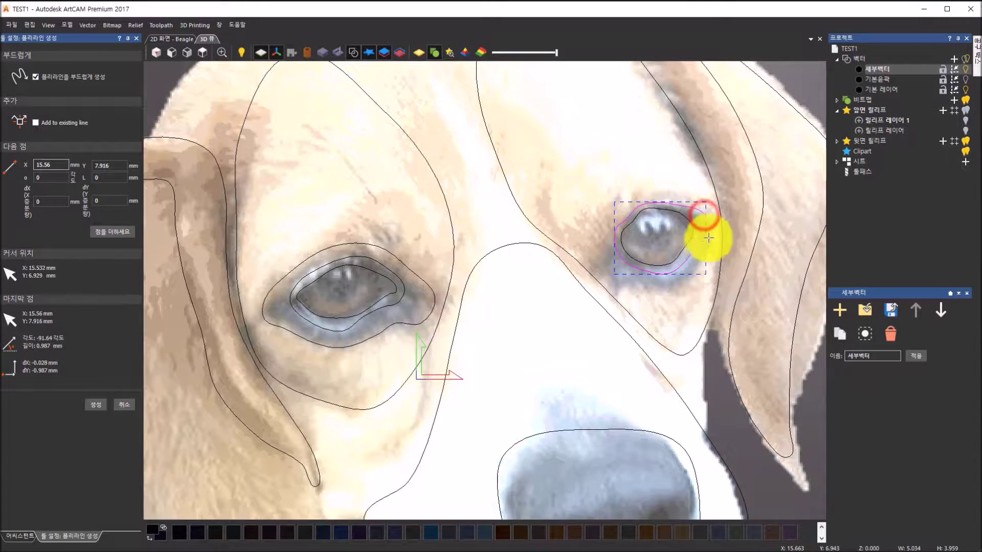
- Trace a closed smooth polyline around the dark outer area of the right-hand eye, about 6.1 by 5 mm, and leave polyline creation
left_click(714, 219)
left_click(698, 258)
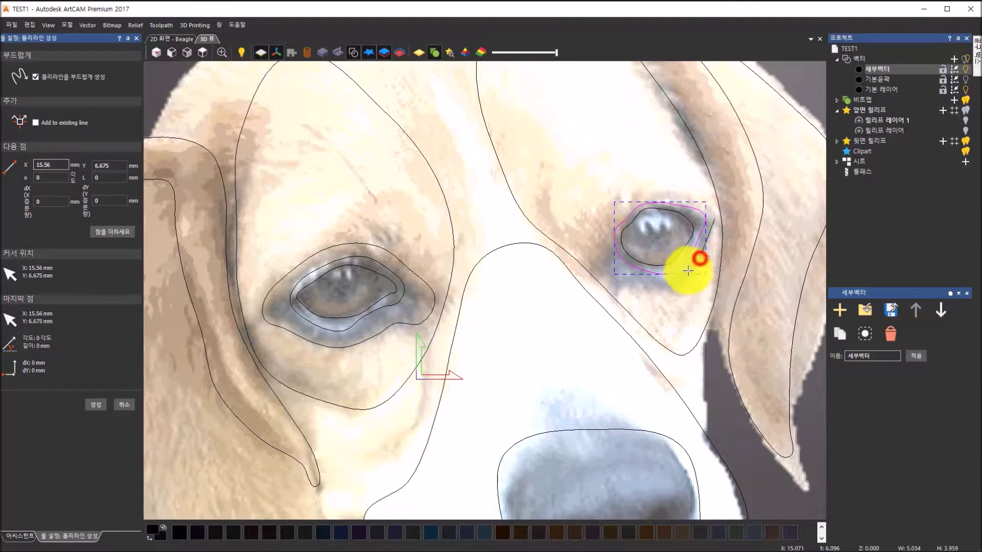
left_click(684, 279)
left_click(664, 283)
left_click(634, 278)
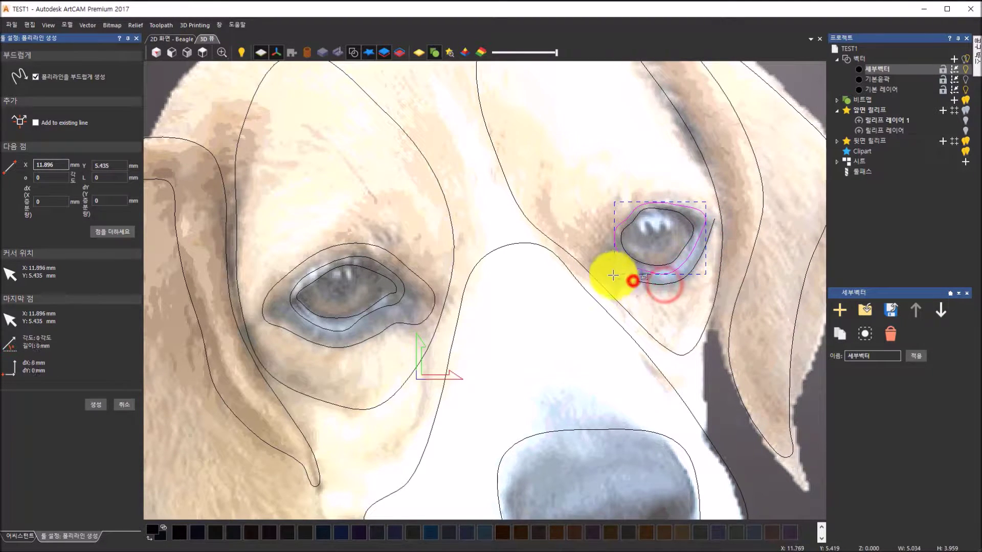
left_click(608, 271)
left_click(602, 219)
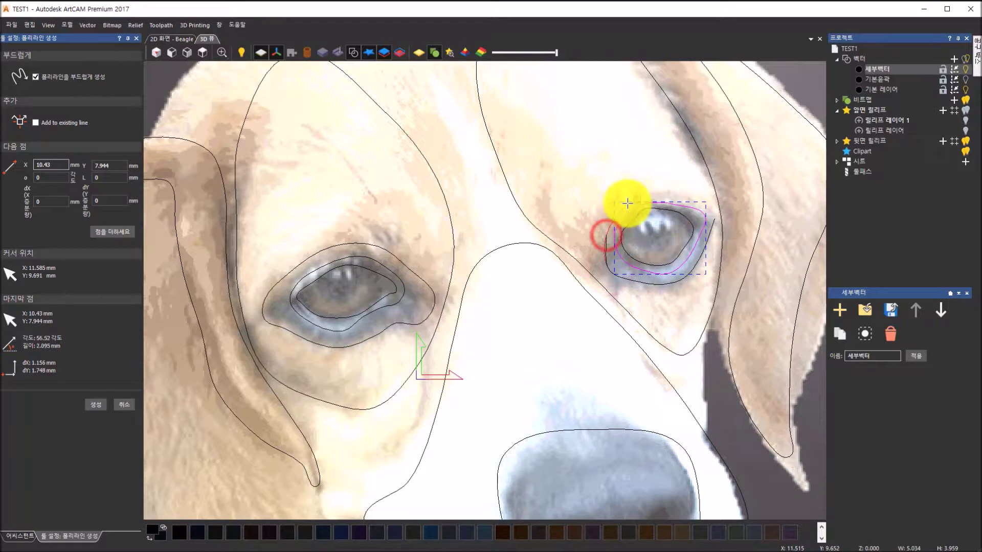
left_click(627, 203)
left_click(653, 194)
left_click(686, 196)
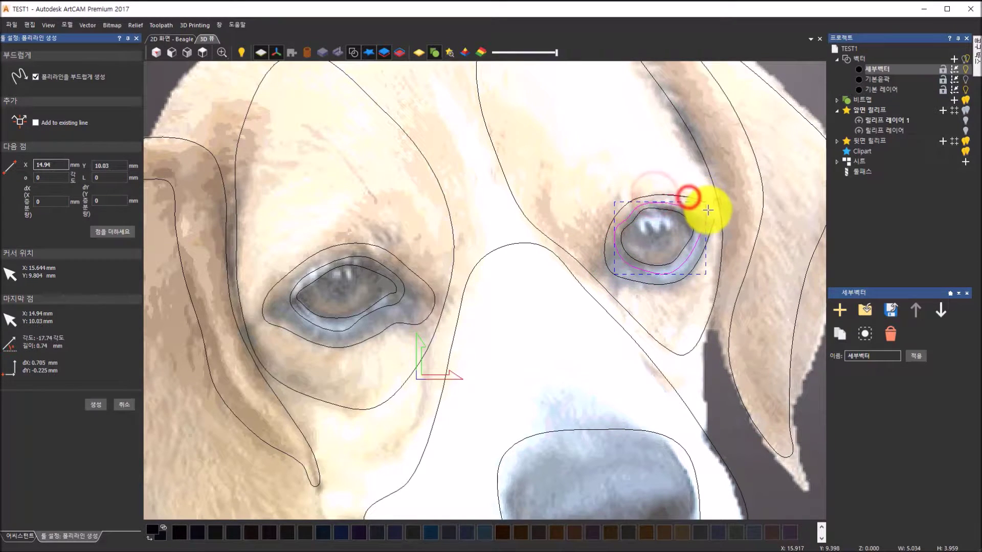
left_click(715, 211)
left_click(714, 220)
scroll(726, 237, "down", 3)
scroll(621, 248, "up", 3)
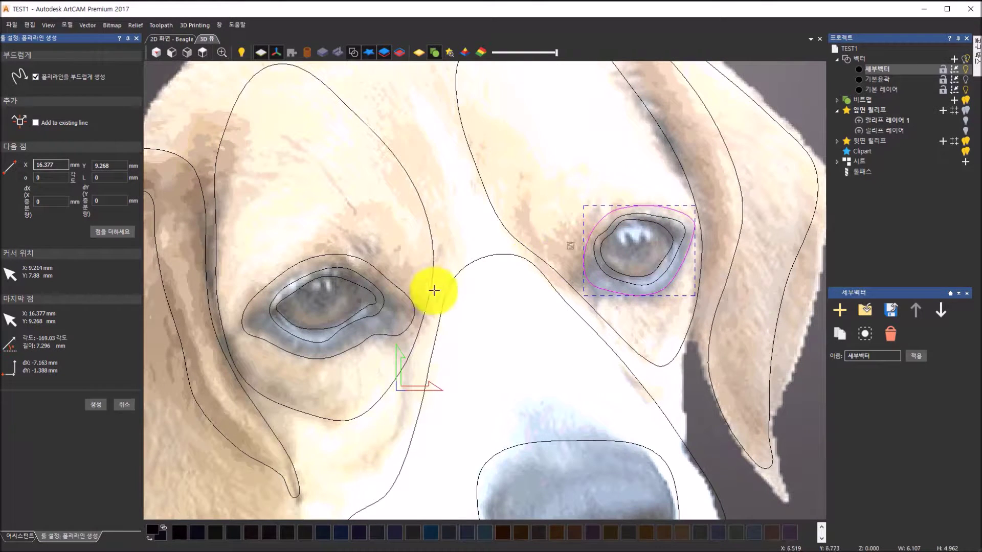
left_click(118, 407)
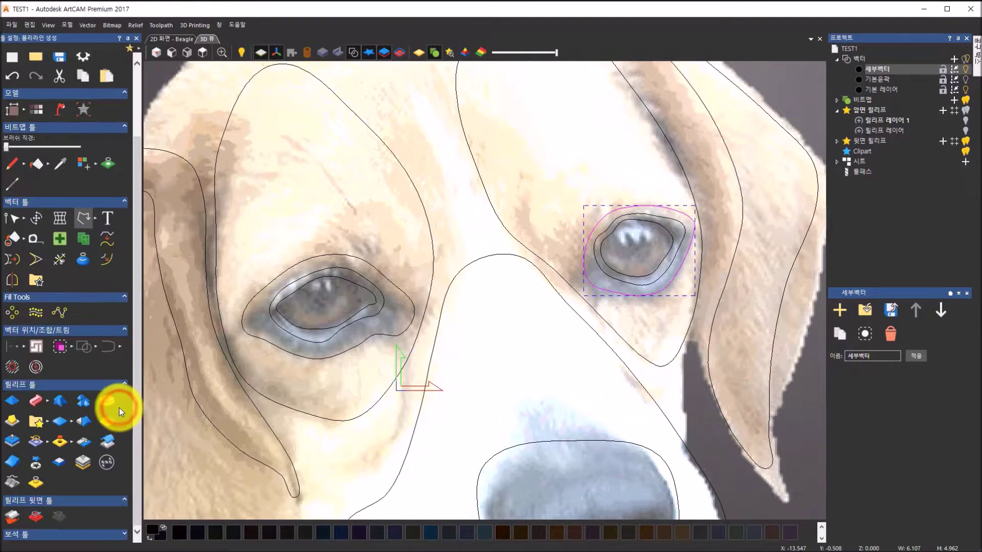
- Open the left-hand eye's eyelid rim vector for node editing and adjust its lower-edge nodes to follow the lid
left_click(343, 328)
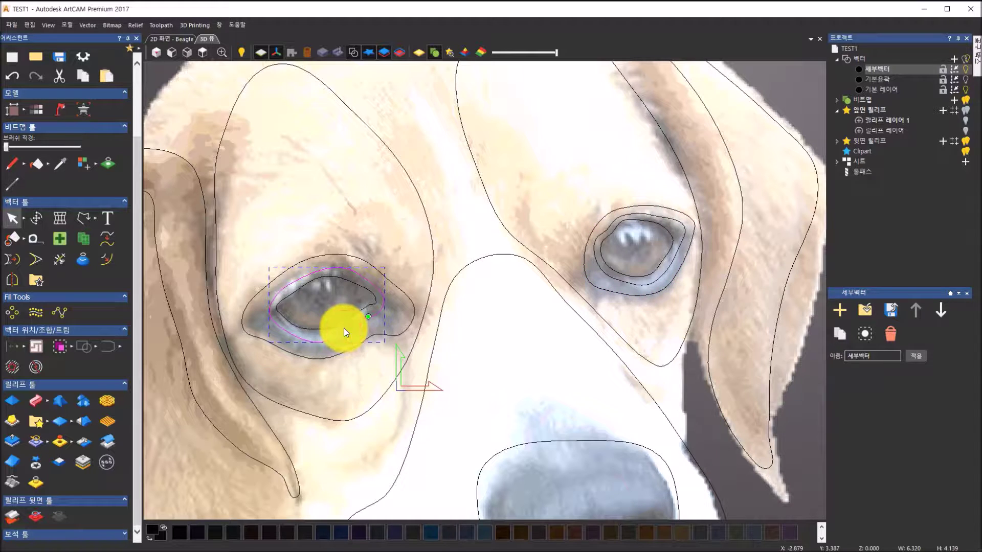
key("n")
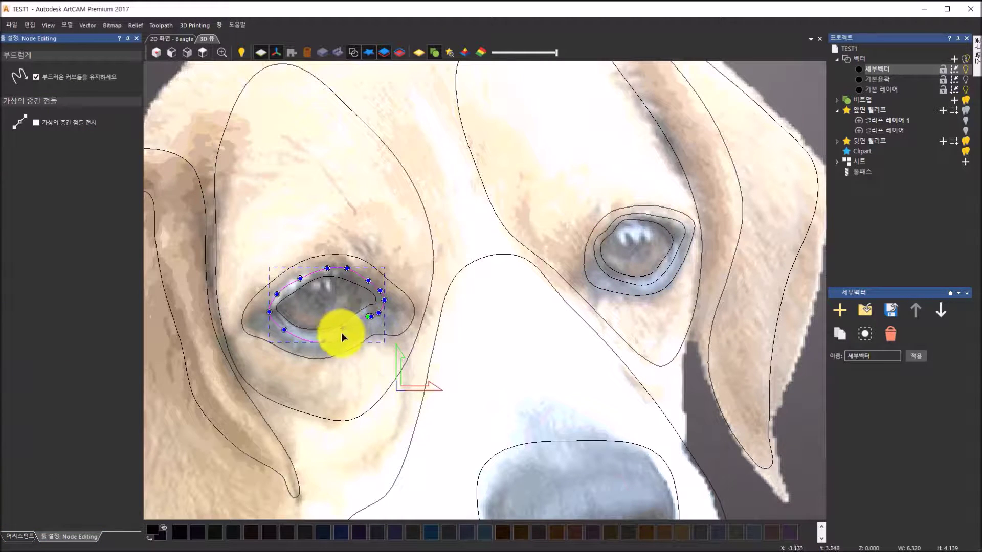
left_click(345, 330)
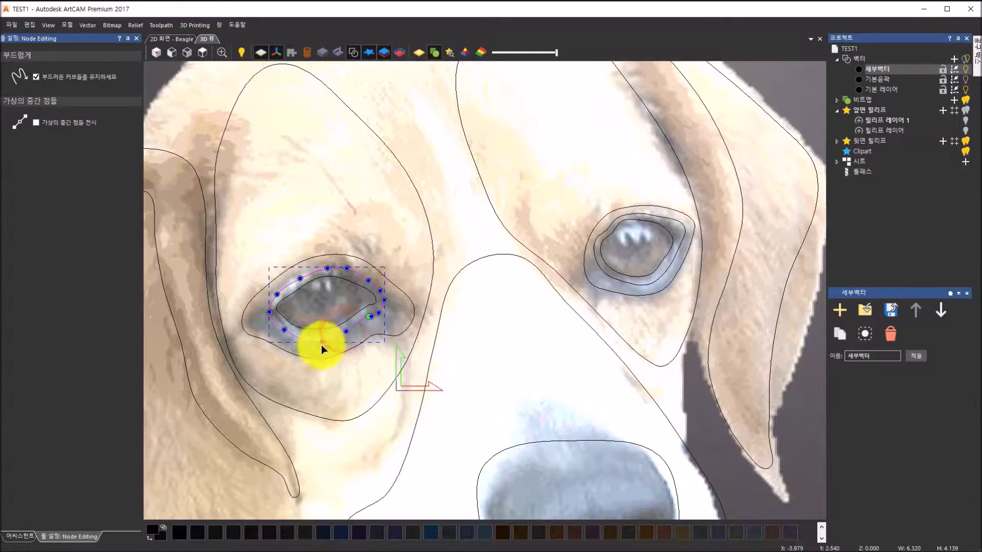
left_click_drag(321, 342, 321, 340)
scroll(301, 307, "up", 2)
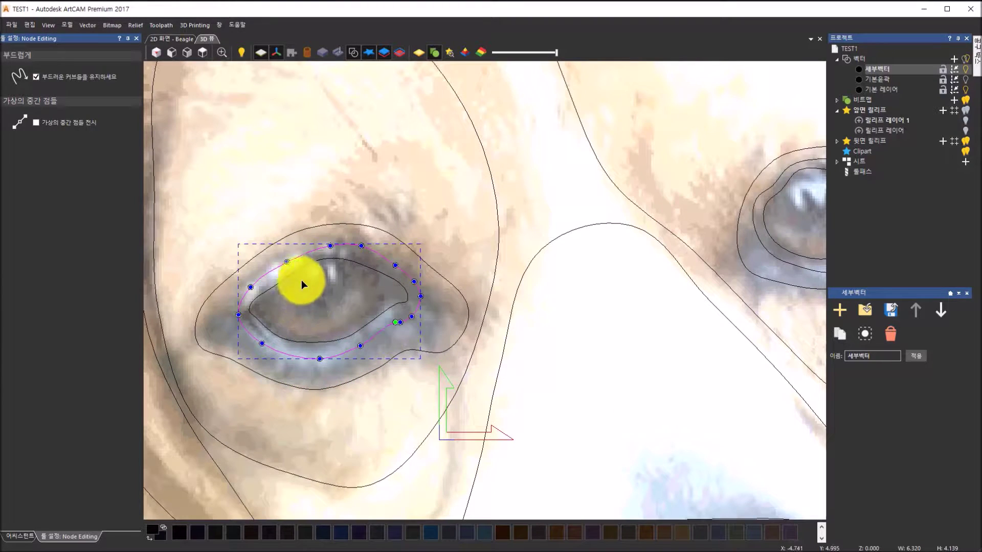
- Reshape the left-hand eyeball outline into a smooth oval, pulling in its inner-corner node and removing the surplus node at the outer corner
left_click(285, 276)
left_click(324, 260)
left_click(408, 301)
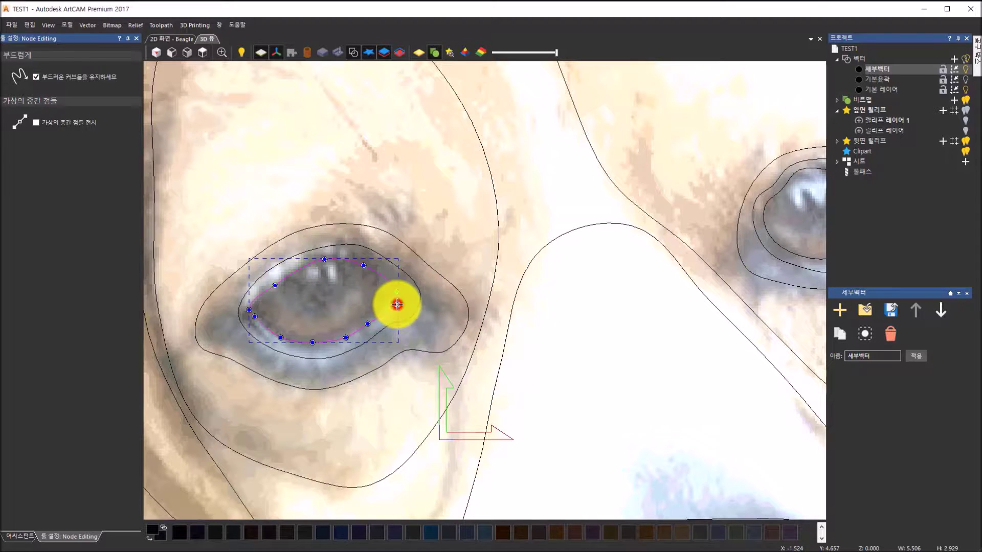
left_click(395, 291)
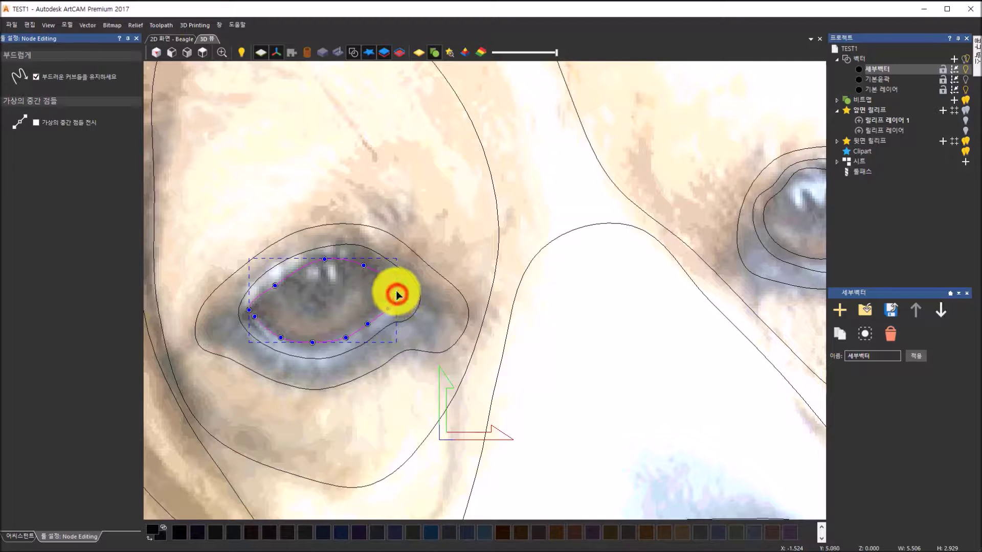
double_click(344, 337)
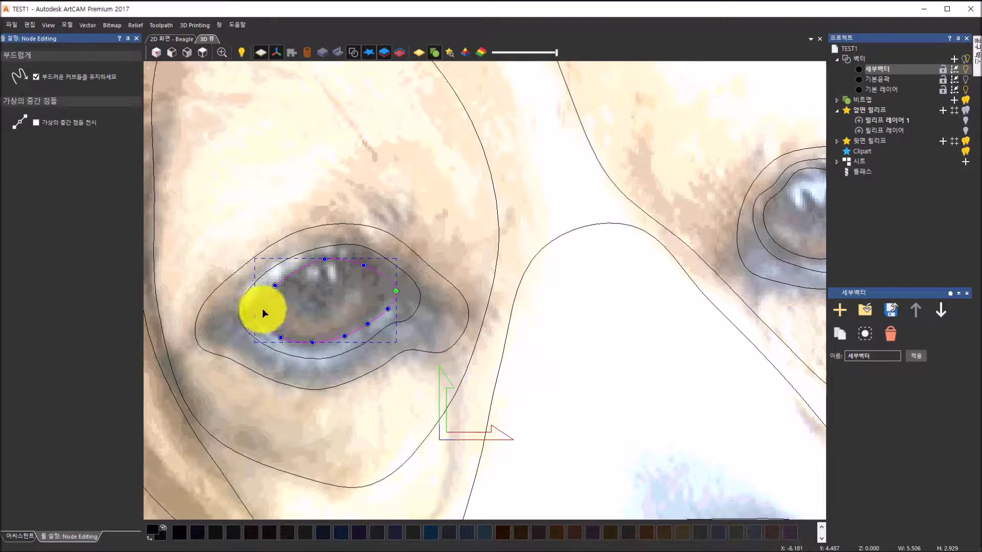
left_click(255, 318)
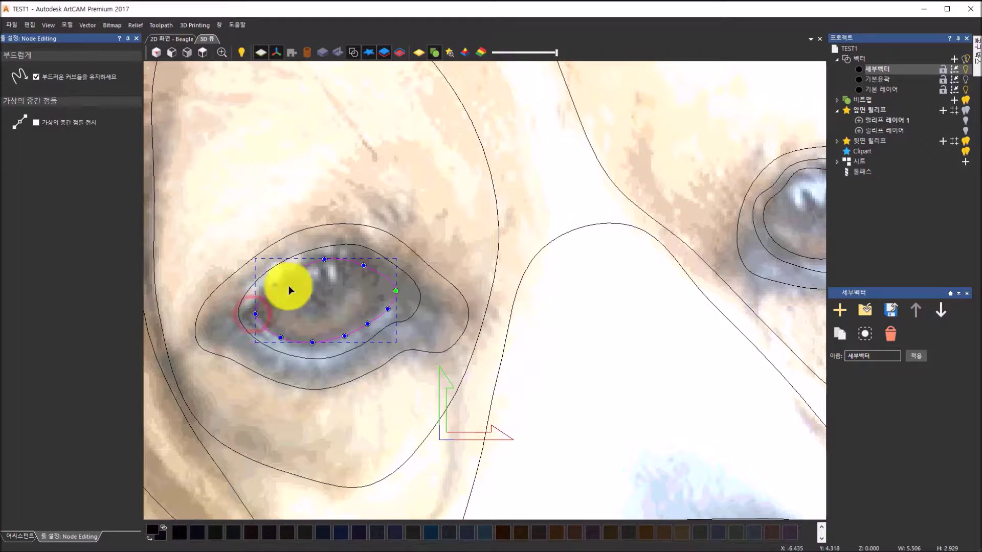
left_click(384, 313)
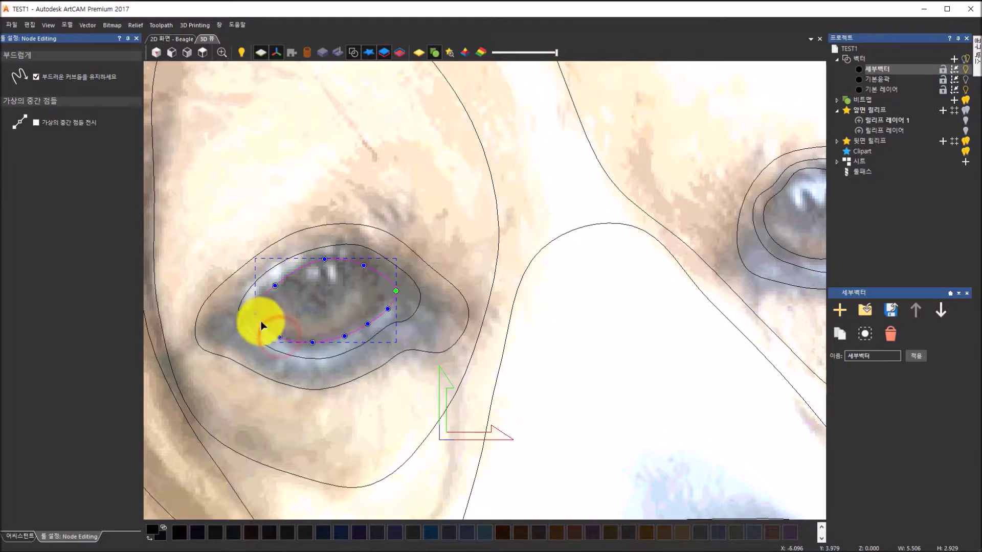
left_click_drag(256, 313, 257, 315)
- Smooth the left-hand eyelid rim by removing surplus nodes near the inner corner and shifting the remaining nodes to parallel the eyeball
left_click(264, 344)
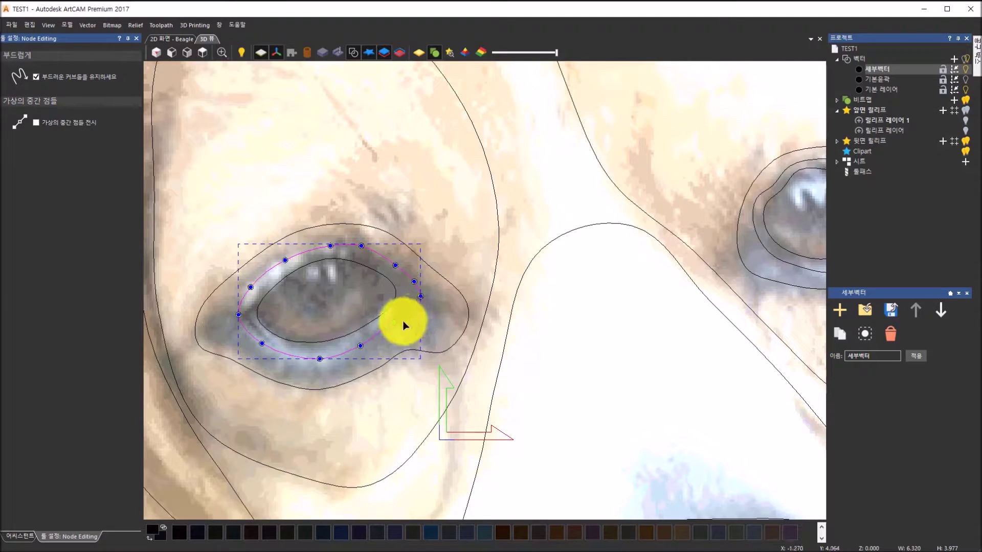
left_click_drag(397, 323, 397, 324)
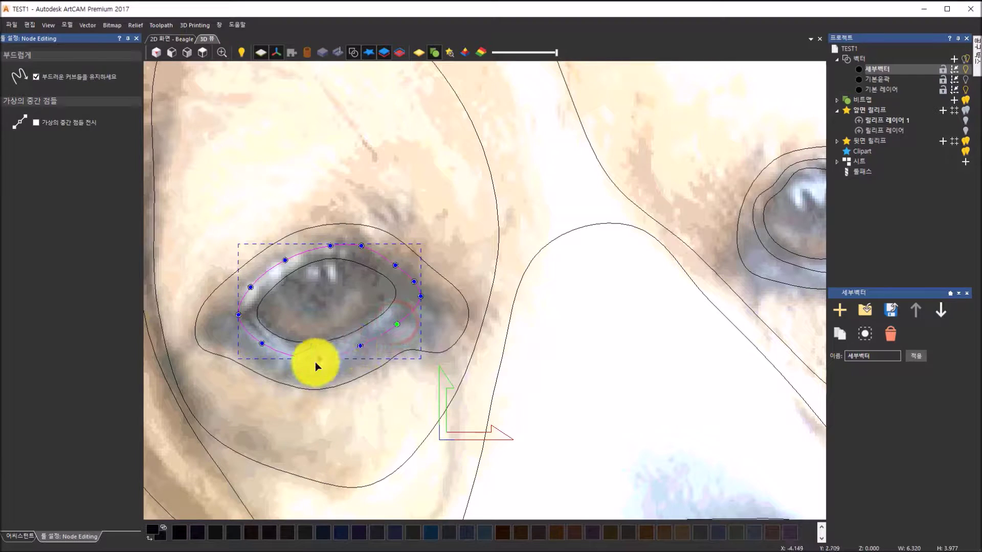
left_click_drag(319, 359, 319, 355)
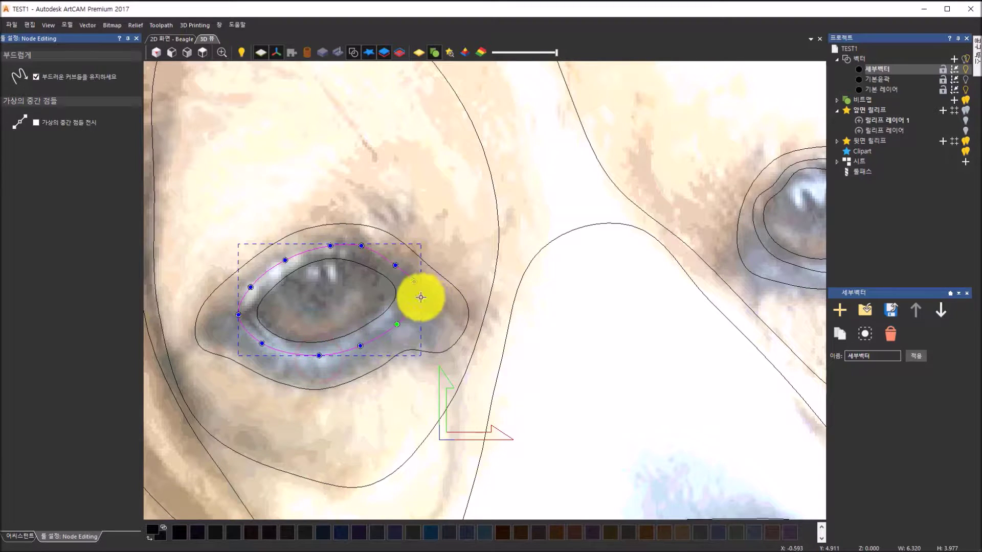
left_click_drag(419, 297, 414, 296)
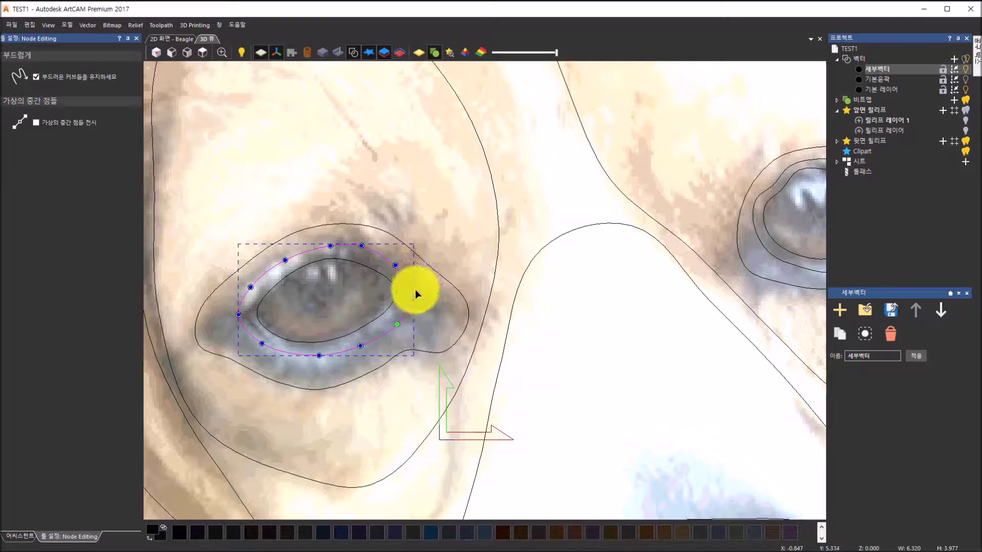
left_click_drag(414, 297, 412, 295)
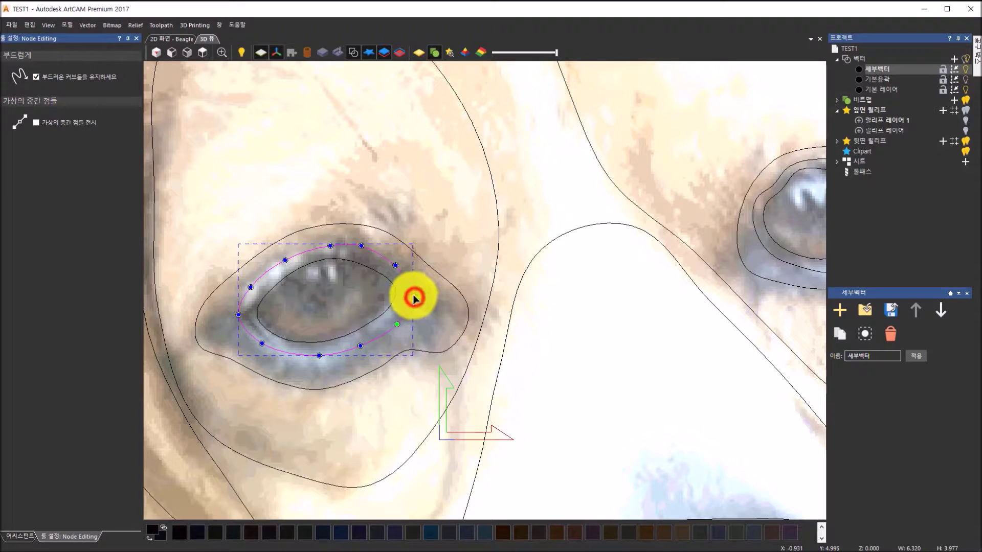
left_click_drag(397, 265, 360, 246)
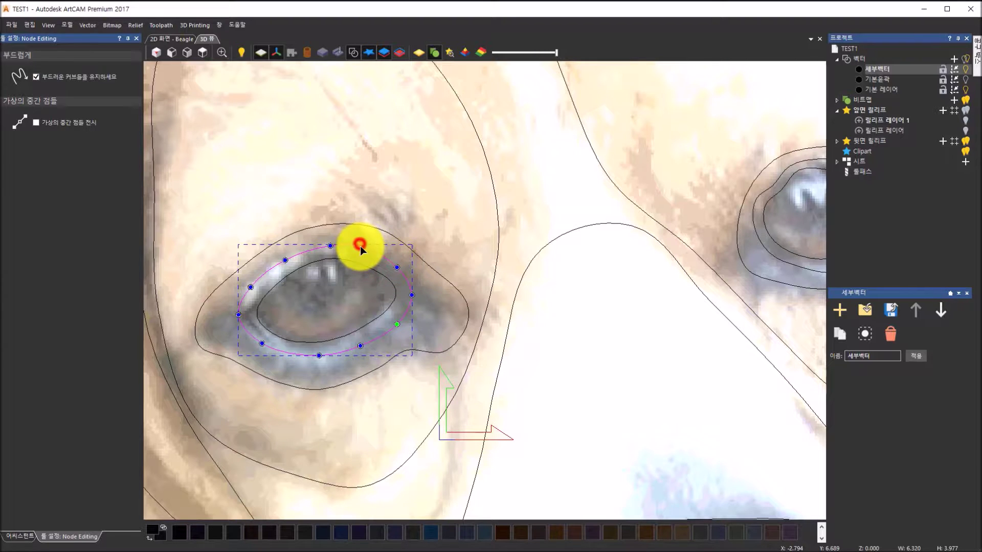
left_click_drag(251, 288, 238, 319)
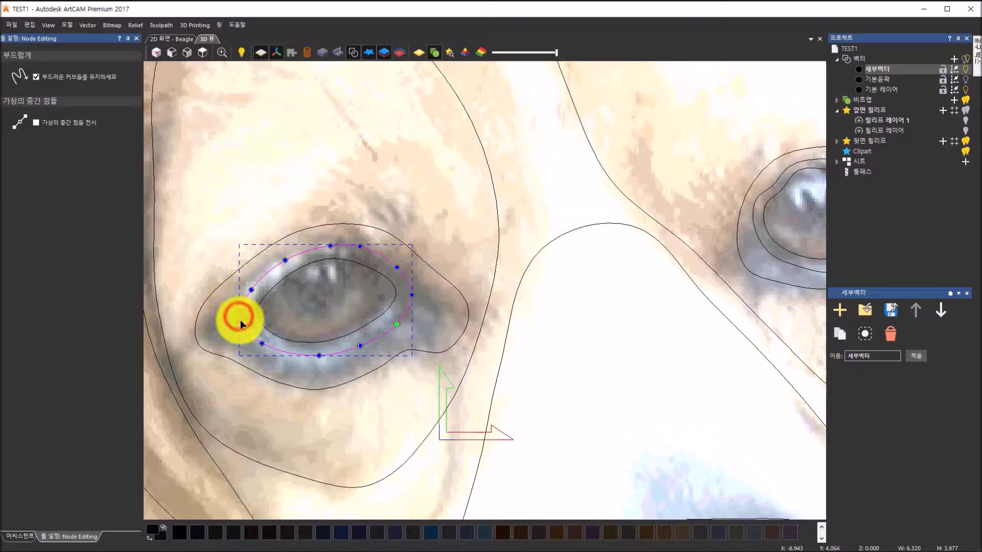
- Move the outer-corner nodes of the left-hand eye's dark-area outline inward to round off that end
left_click(358, 377)
left_click(359, 378)
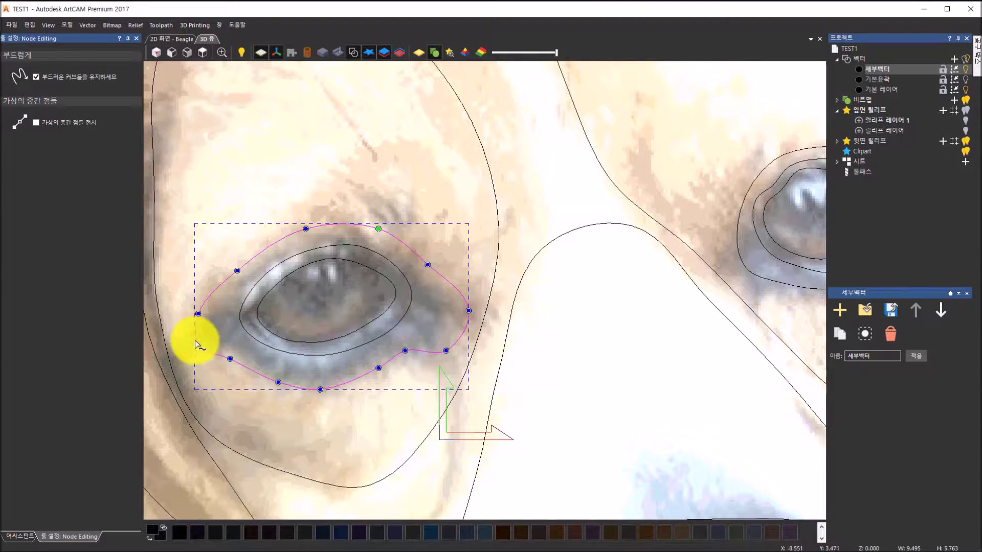
left_click_drag(201, 347, 209, 301)
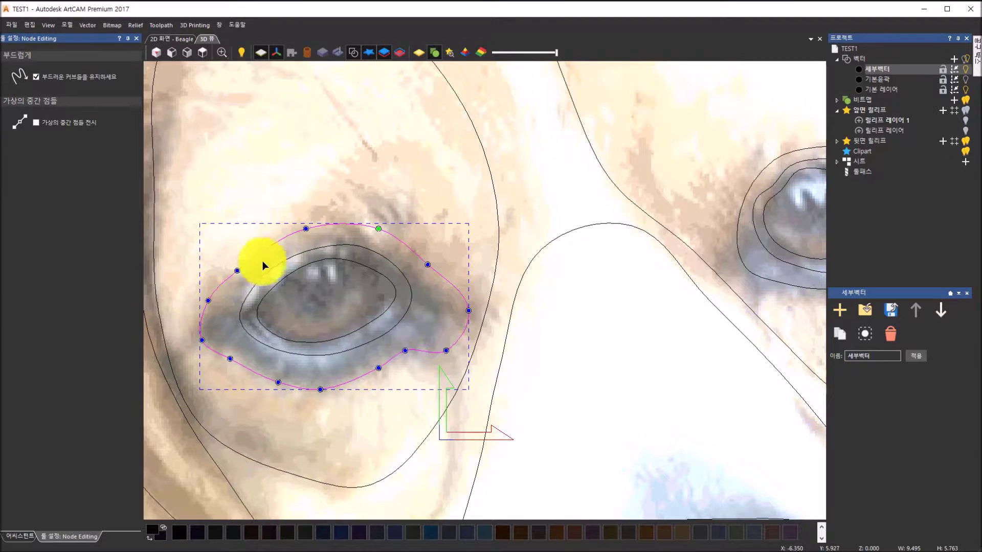
double_click(379, 228)
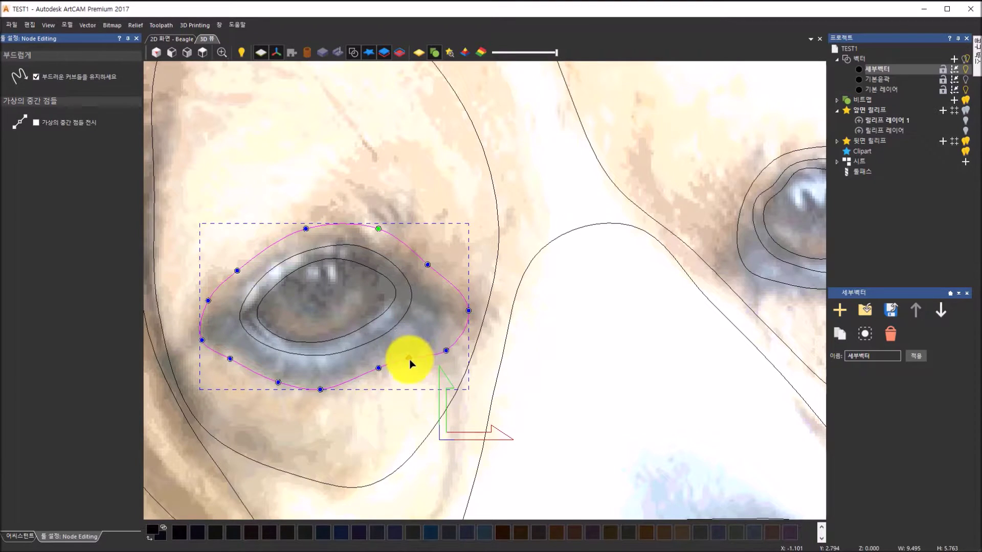
- Adjust the lower-edge nodes of the left-hand eye's dark-area outline, flattening the dip beside the inner corner
double_click(409, 360)
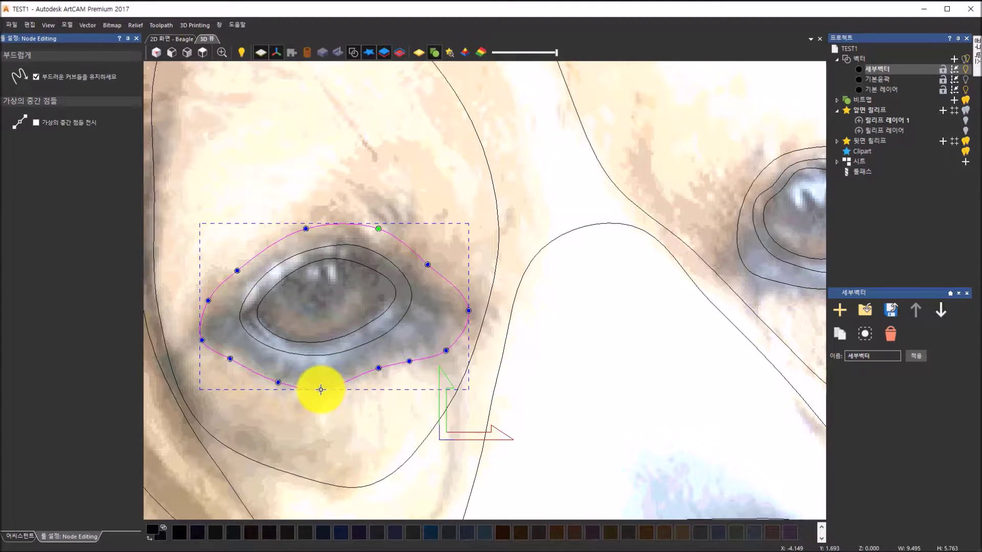
double_click(321, 389)
double_click(379, 370)
double_click(279, 381)
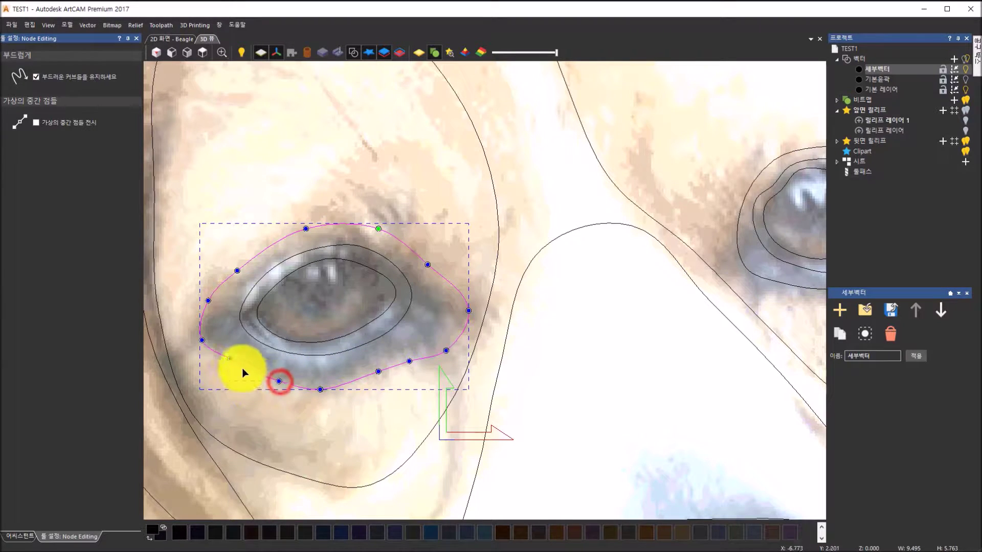
left_click(230, 358)
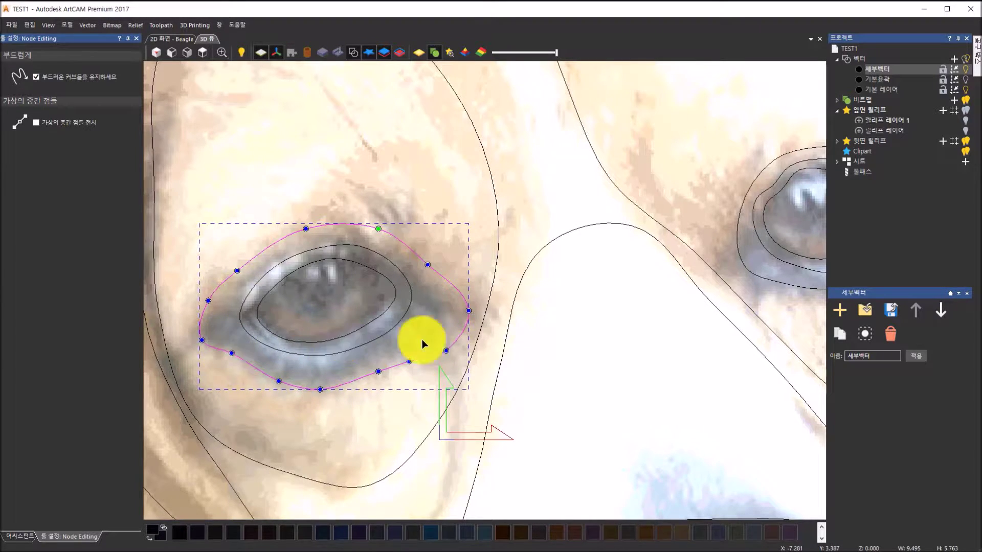
- Adjust the nodes of the right-hand eyeball outline so it forms an even, rounded curve around the eyeball
scroll(441, 339, "down", 2)
scroll(498, 332, "down", 1)
scroll(680, 288, "up", 5)
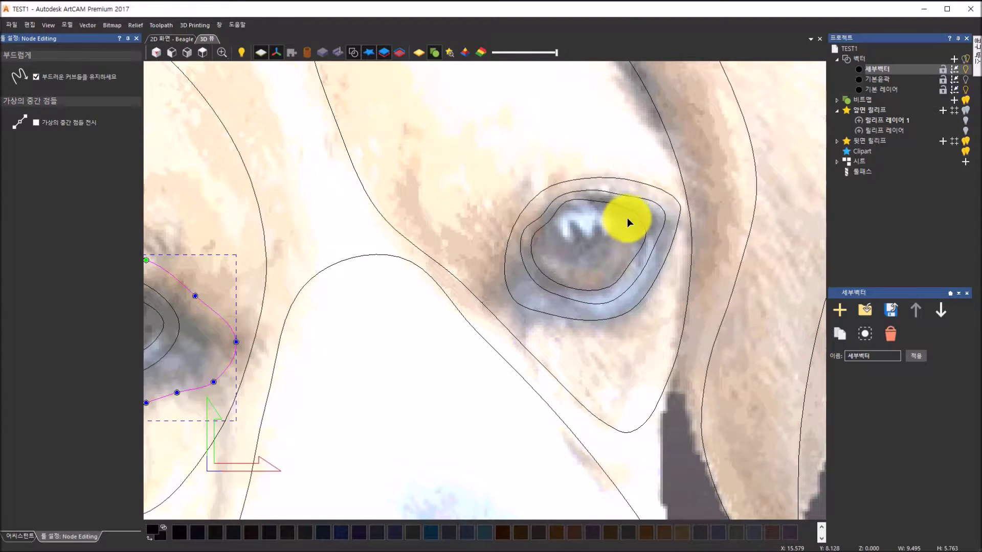
left_click(632, 211)
scroll(627, 211, "up", 1)
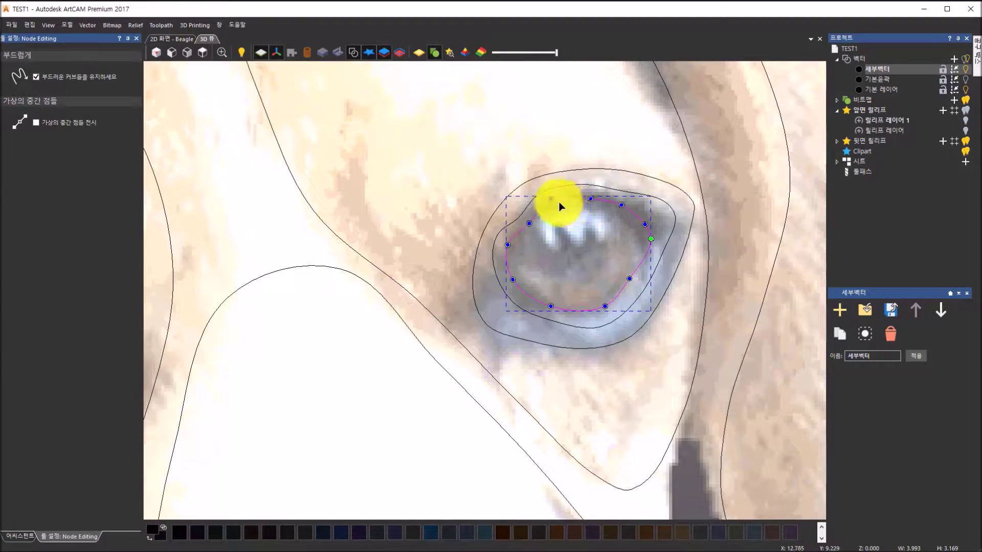
left_click(528, 224)
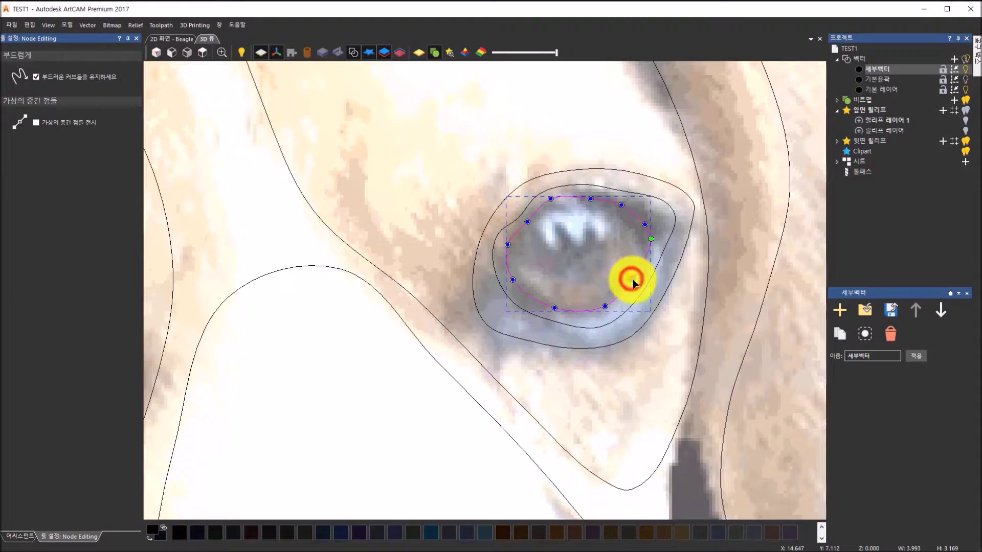
left_click(643, 222)
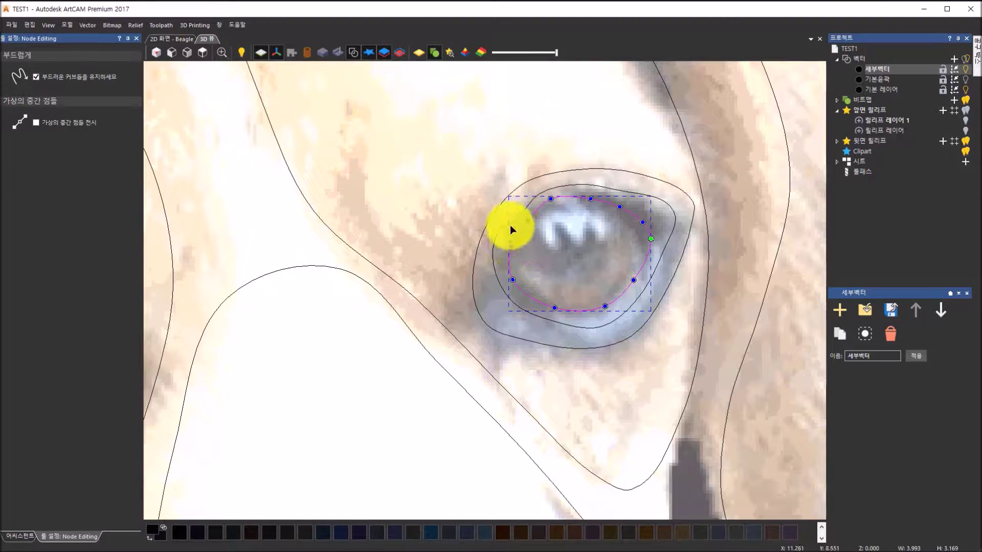
- Smooth the nose-facing side of the right-hand eyelid rim, deleting two surplus nodes and repositioning the neighbouring ones
left_click_drag(508, 224, 500, 230)
left_click(499, 234)
left_click(502, 243)
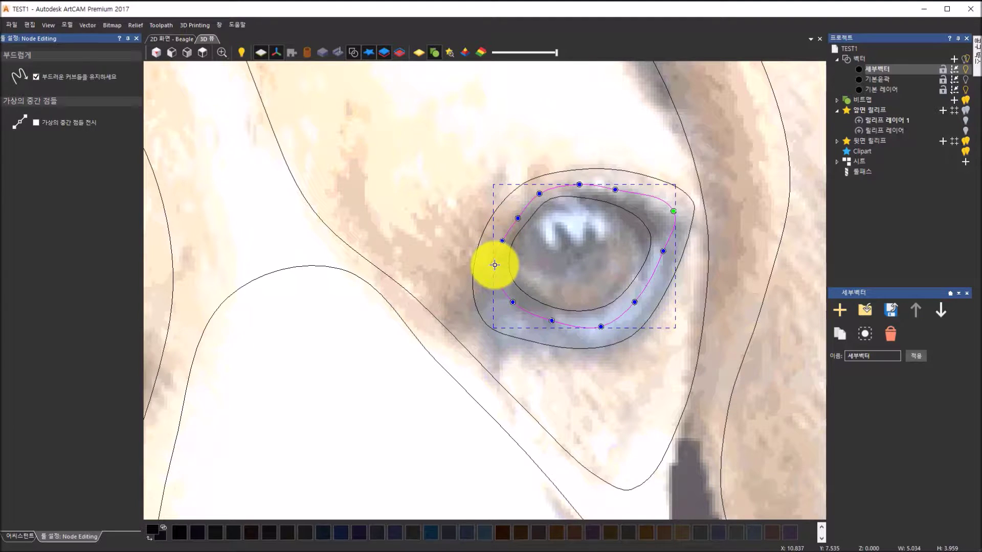
left_click_drag(511, 302, 505, 293)
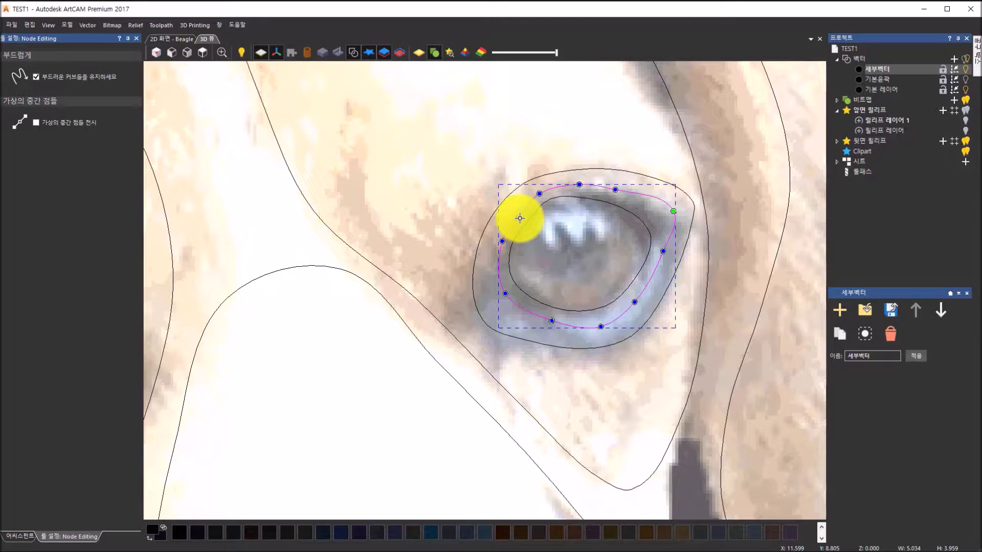
left_click_drag(539, 193, 539, 196)
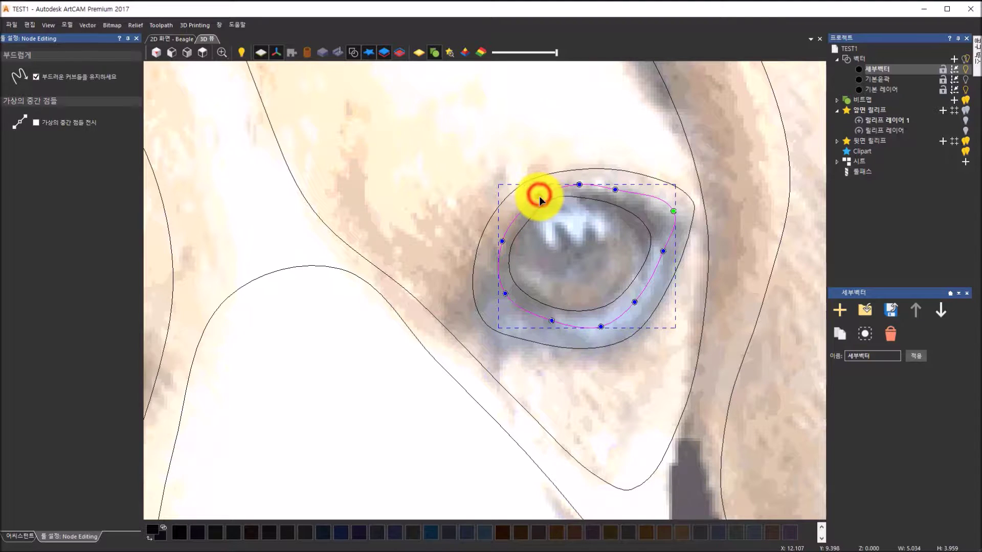
- Reshape the right-hand eyelid rim's upper and lower edges and pull its pointed outer corner in toward the eyeball
left_click(579, 184)
left_click(616, 189)
key("i")
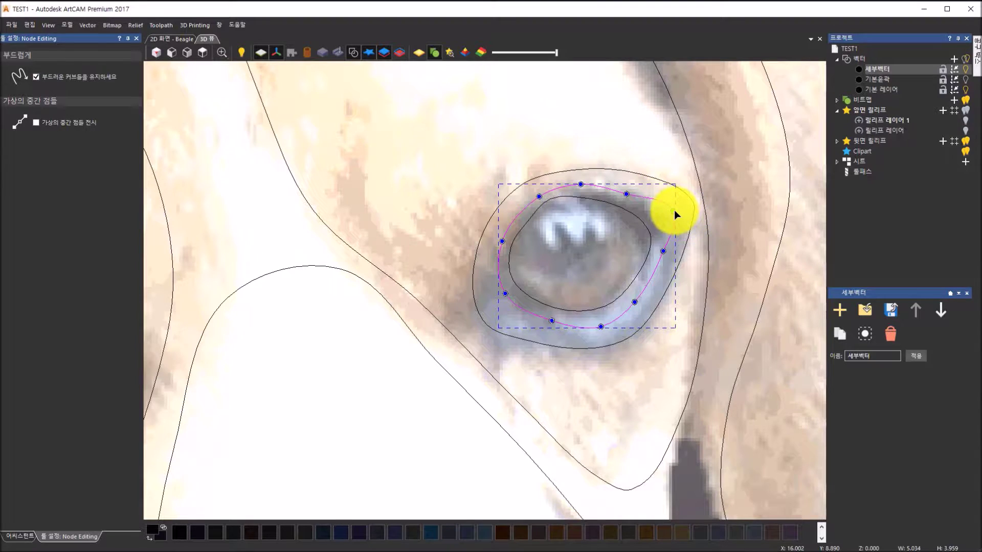
left_click_drag(674, 210, 661, 223)
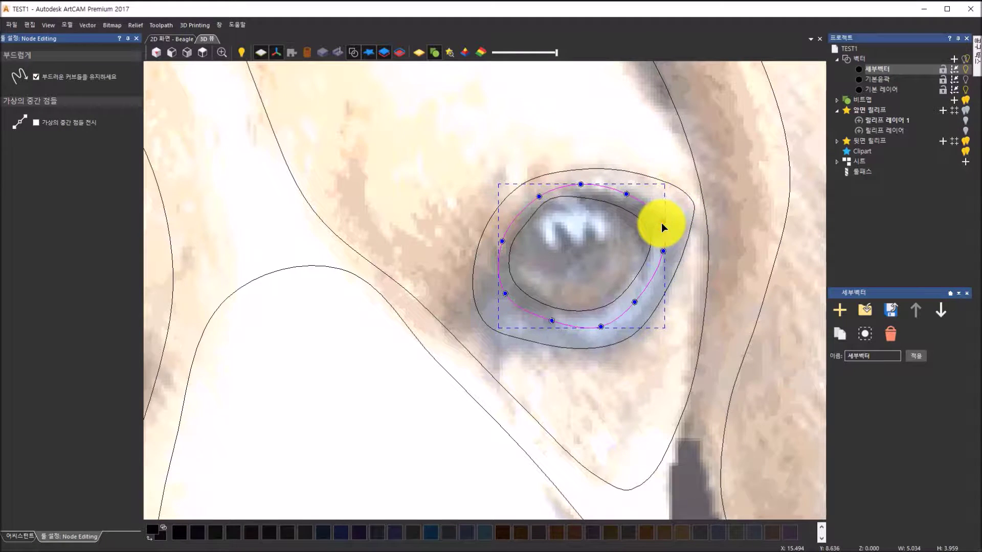
left_click(599, 326)
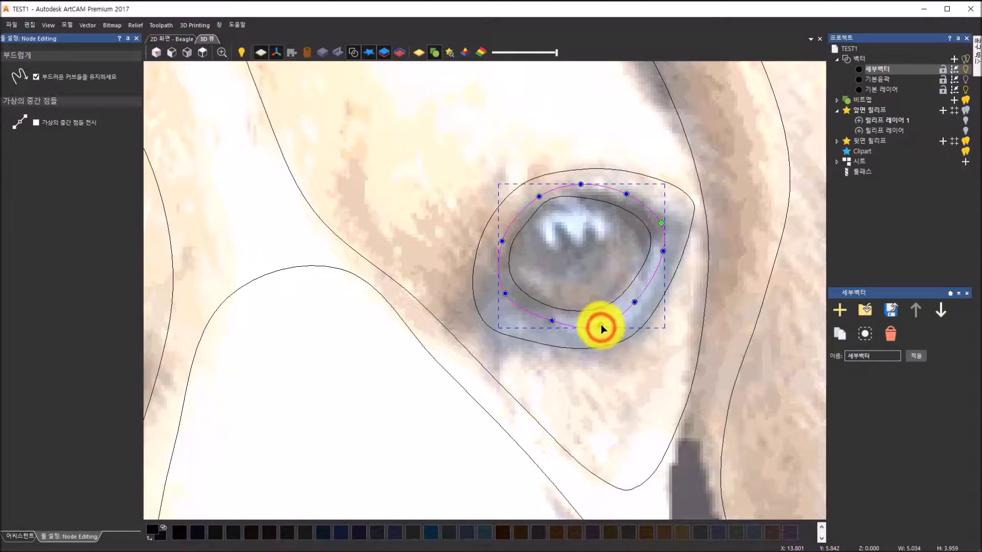
- Reposition the nose-side and top nodes of the dark-area outline around the right-hand eye to smooth its curve
left_click(686, 242)
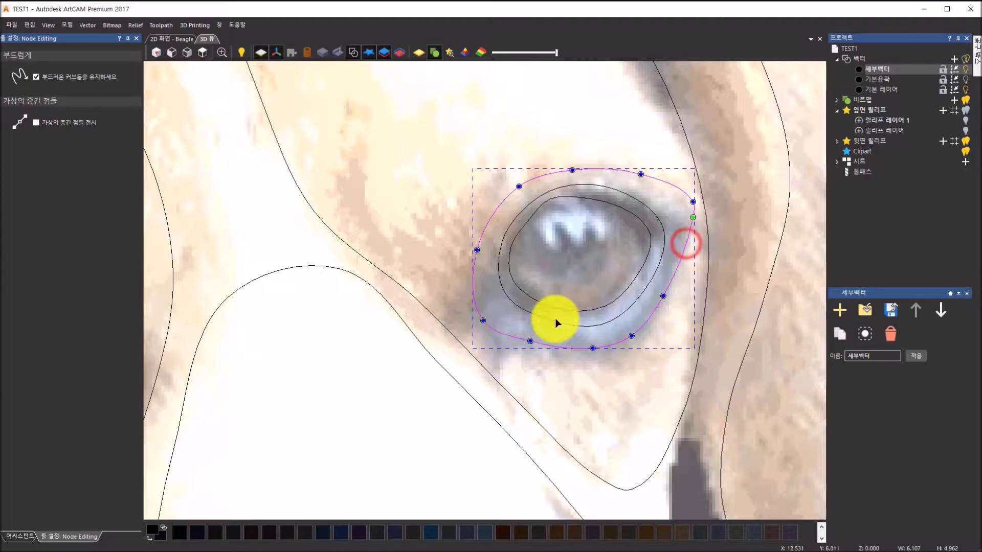
left_click(483, 319)
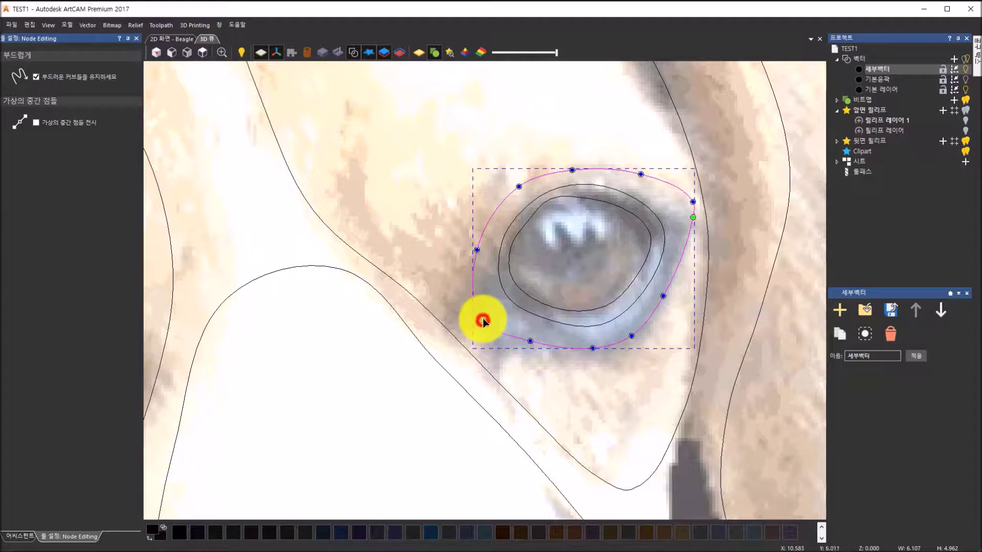
left_click(480, 250)
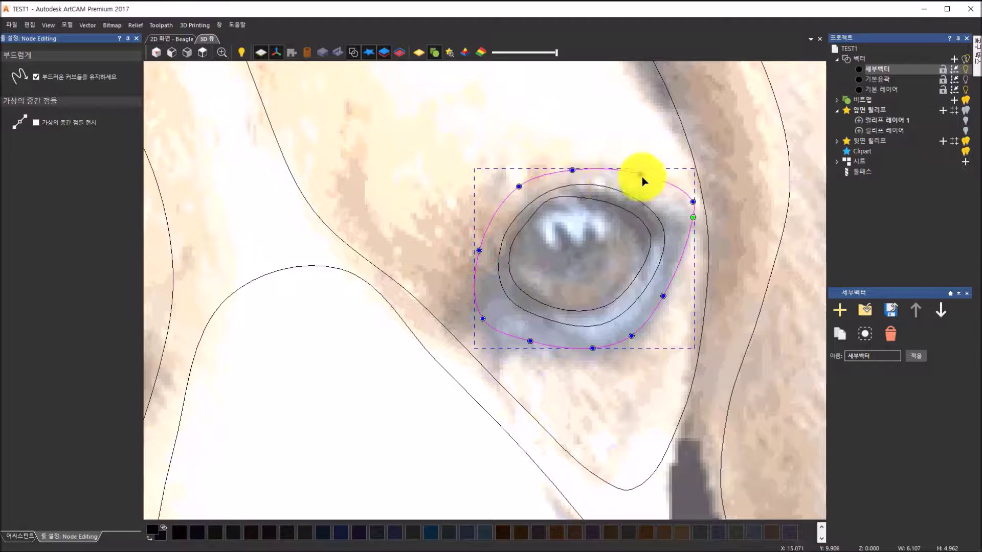
left_click(574, 167)
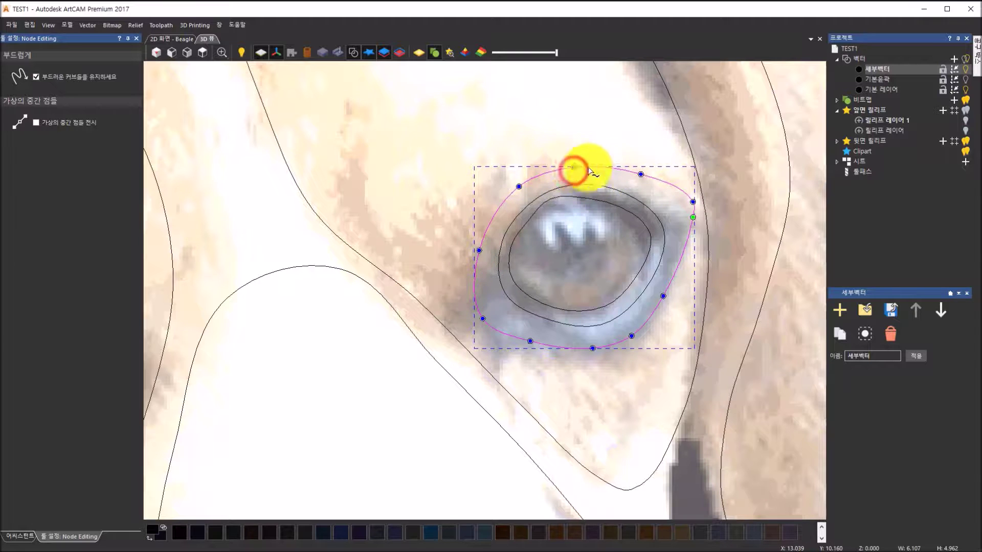
- Reshape the outer side and lower edge of the right-hand eye's dark-area outline, deleting its lowest node and evening out the rest
left_click(692, 219)
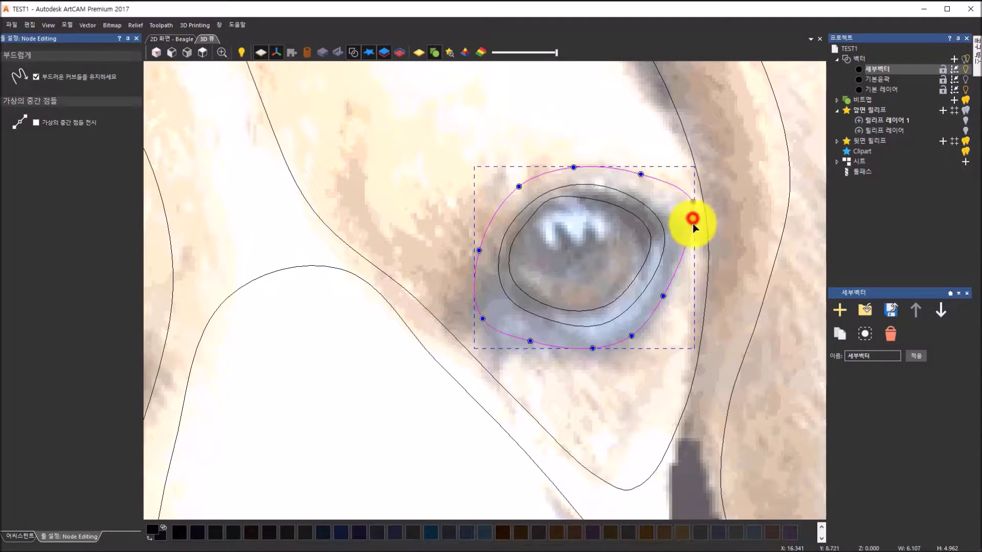
left_click_drag(685, 248, 683, 253)
left_click(667, 299)
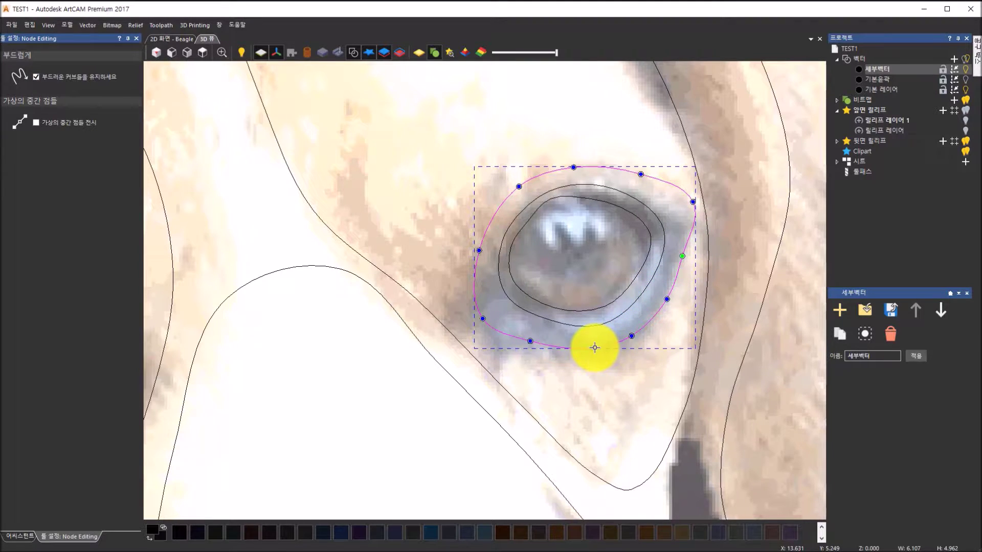
left_click_drag(631, 336, 633, 339)
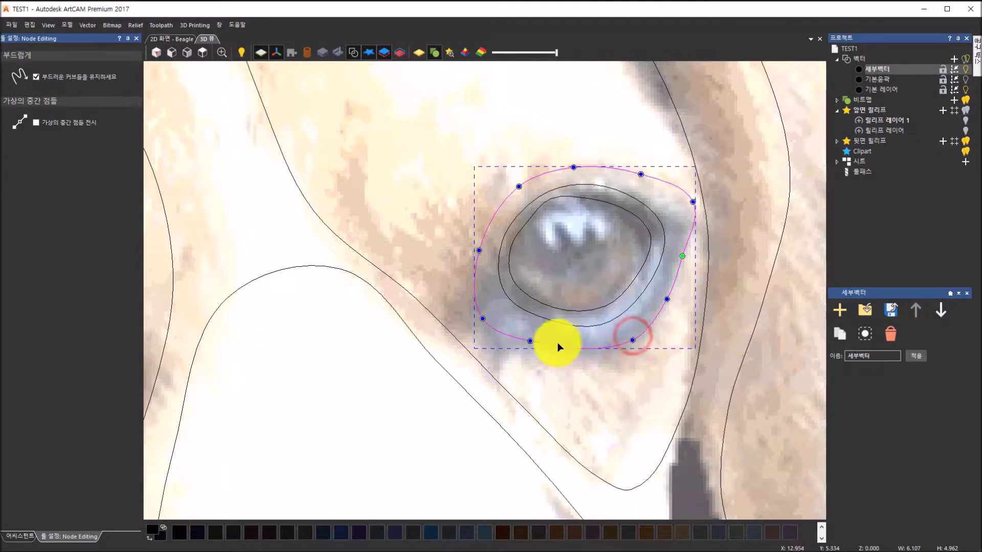
left_click_drag(529, 340, 534, 344)
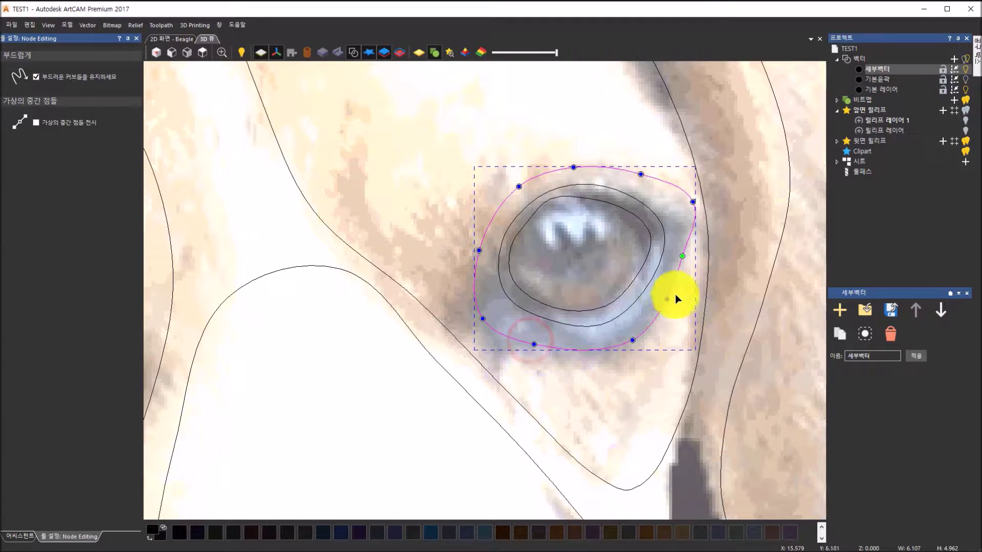
left_click_drag(683, 258, 684, 259)
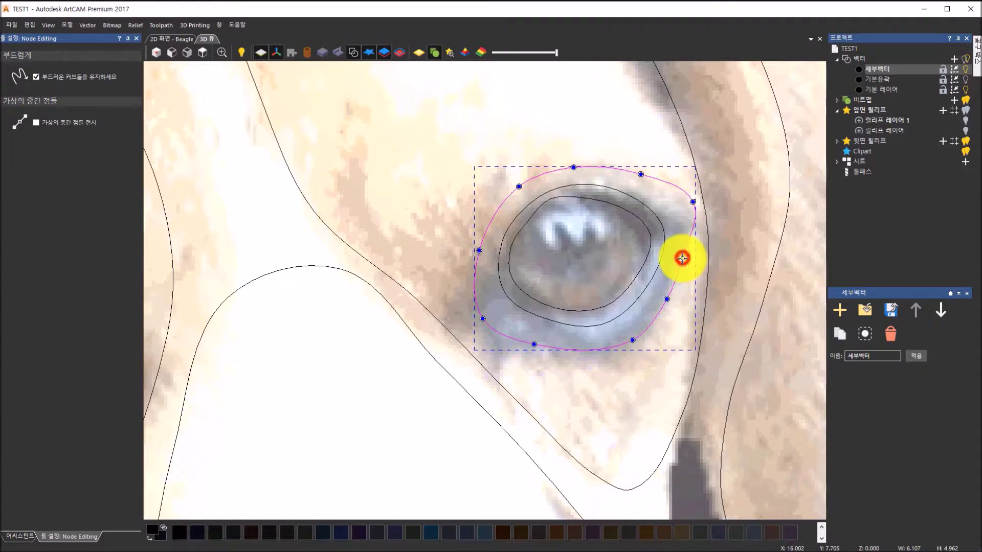
left_click(676, 343)
- Make 릴리프 레이어 1 visible and display the relief as shaded material instead of with the photo
scroll(671, 321, "down", 8)
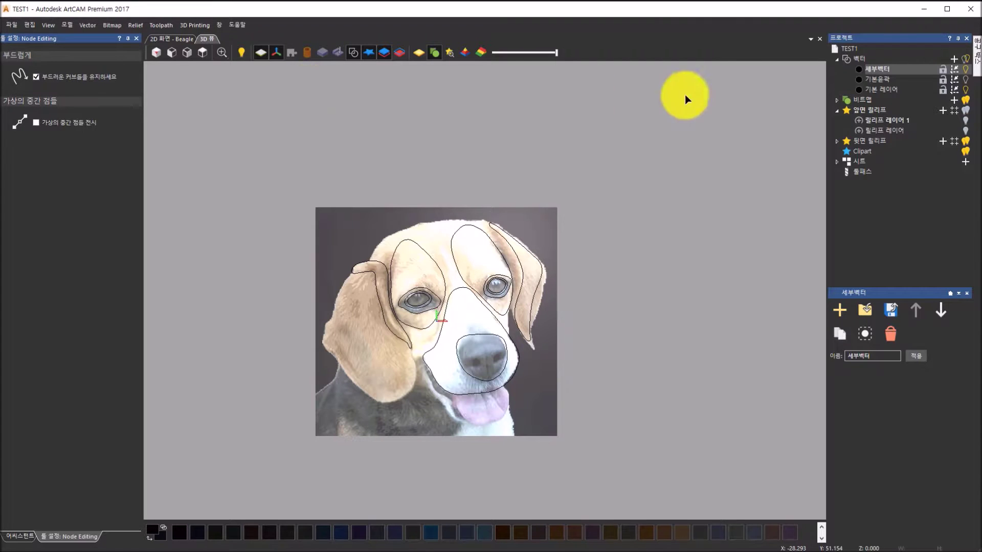
left_click(870, 111)
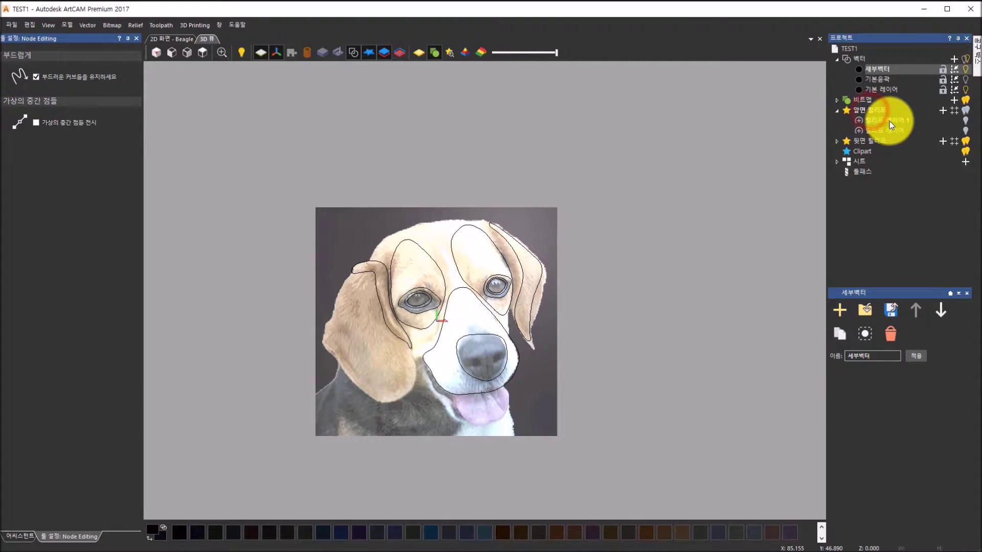
left_click(888, 121)
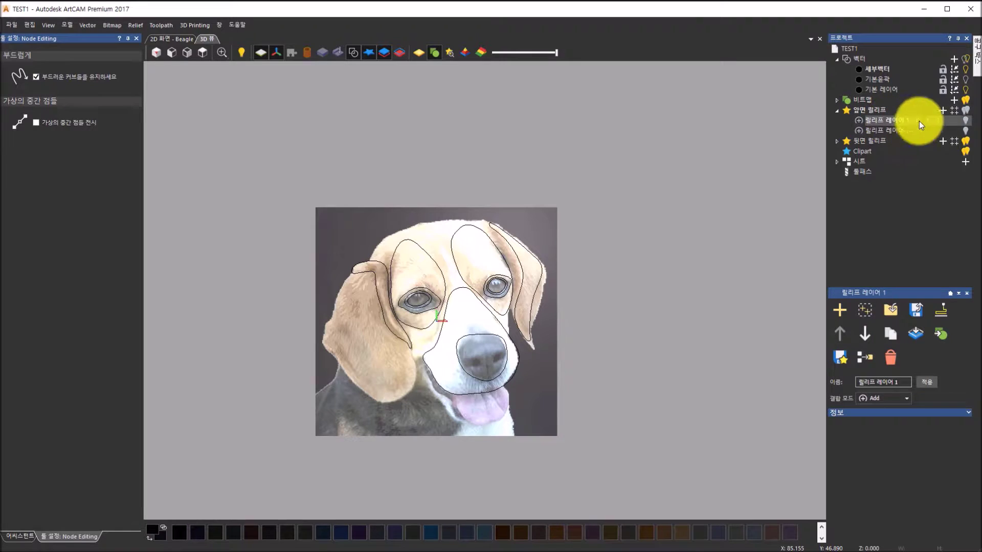
left_click(964, 122)
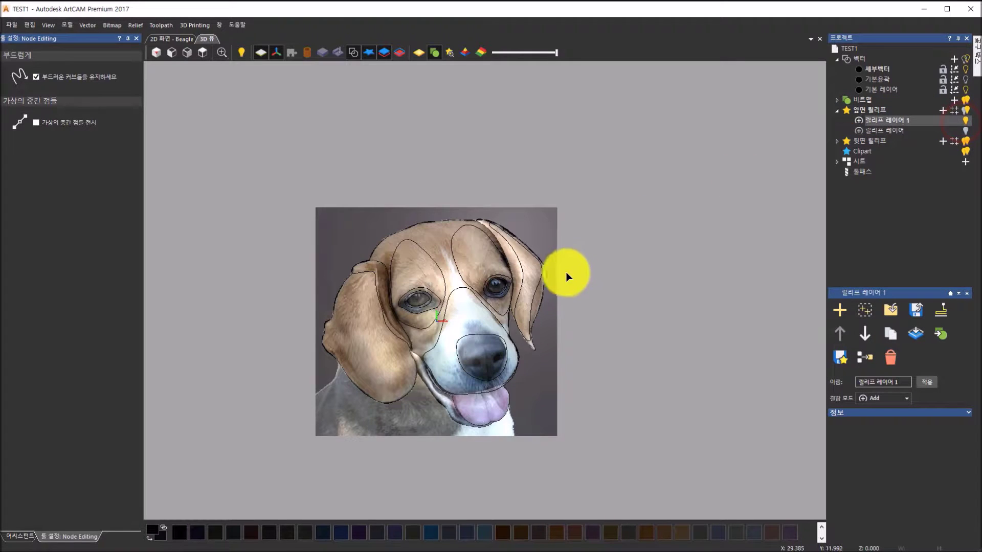
mouse_move(407, 415)
left_mouse_down()
mouse_move(499, 222)
mouse_move(412, 365)
left_mouse_up()
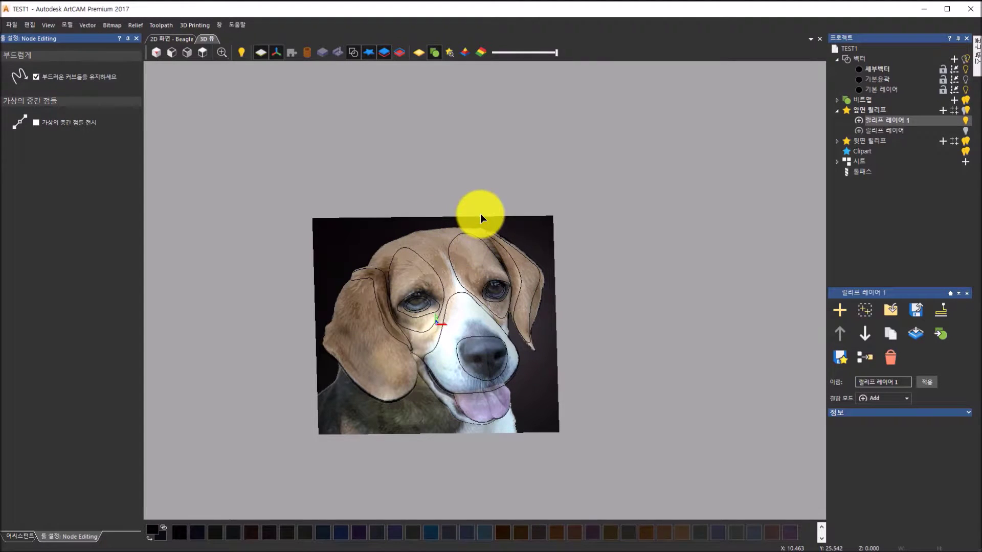
left_click(419, 54)
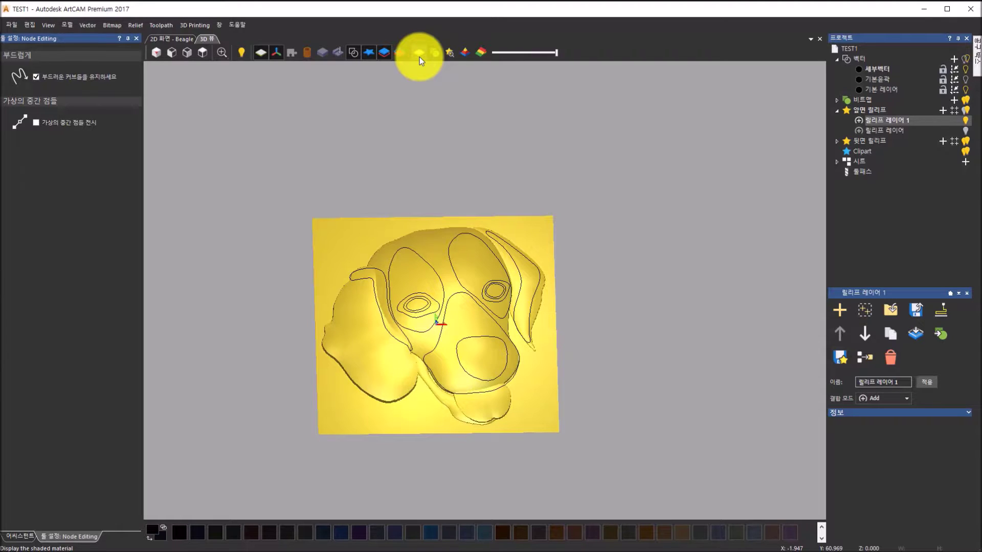
left_click_drag(444, 286, 409, 296)
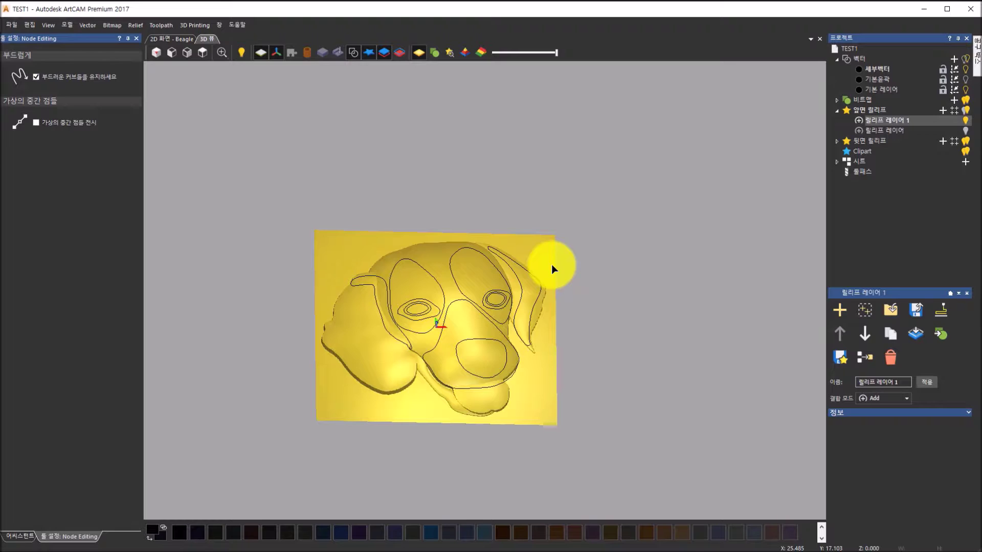
- Add a new layer to the front relief and rename 릴리프 레이어 1 as 기본윤곽
left_click(864, 109)
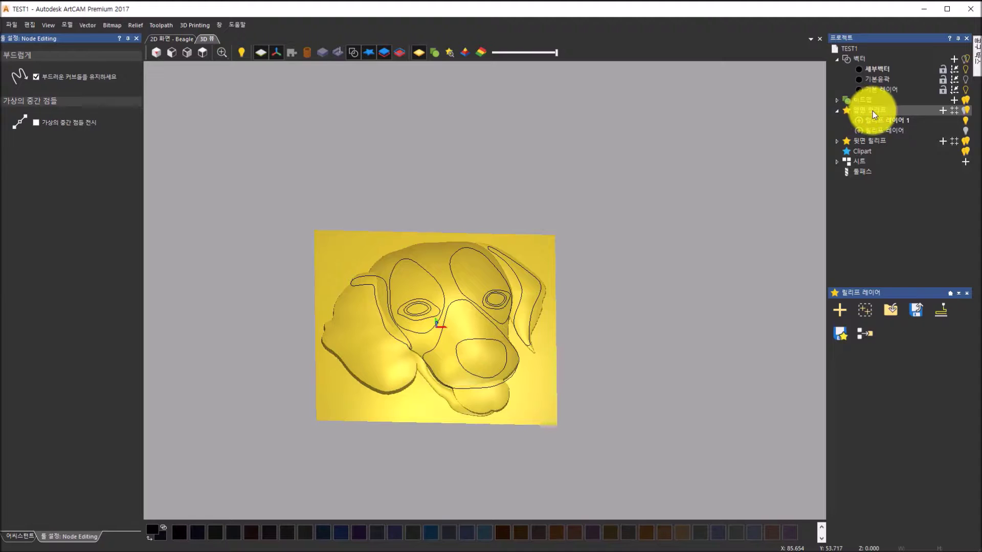
left_click(847, 320)
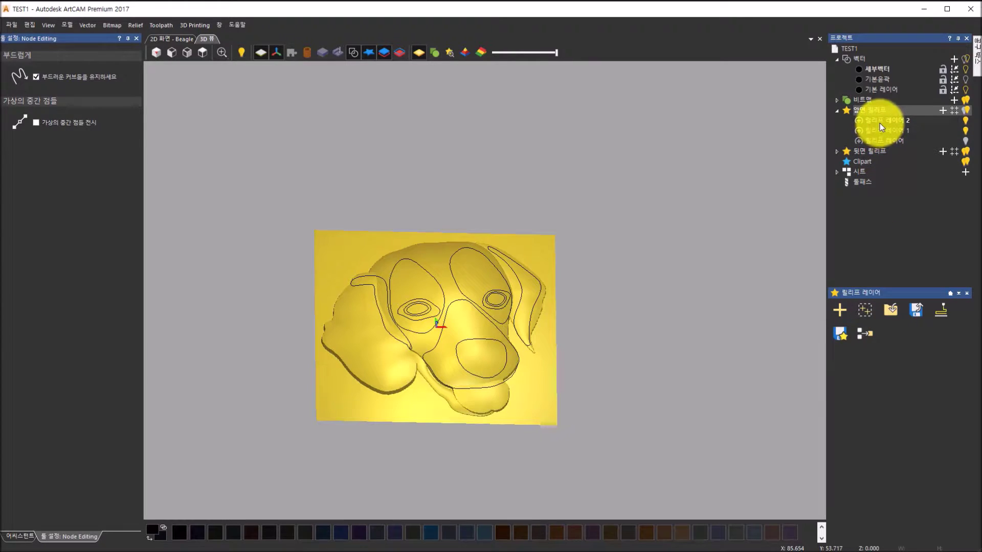
left_click(880, 138)
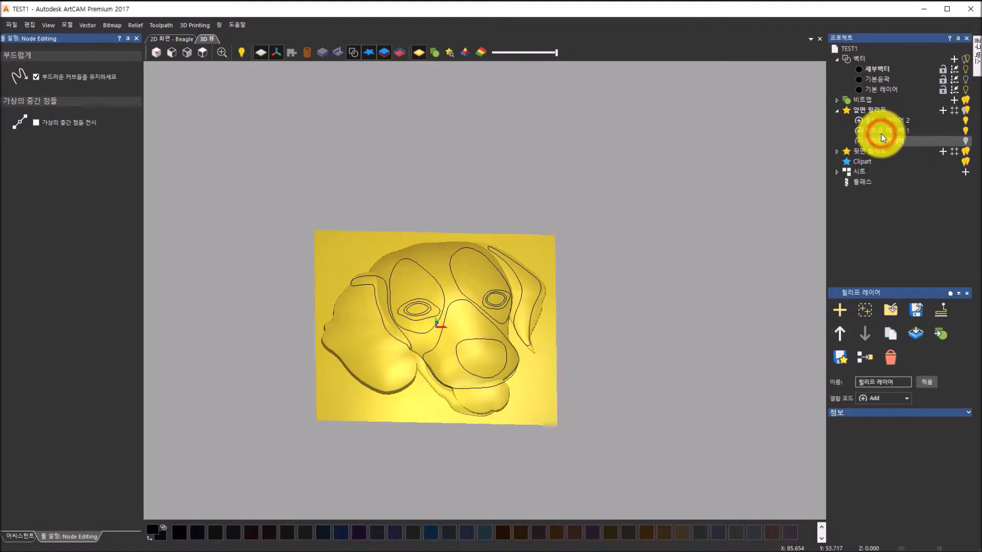
left_click(881, 133)
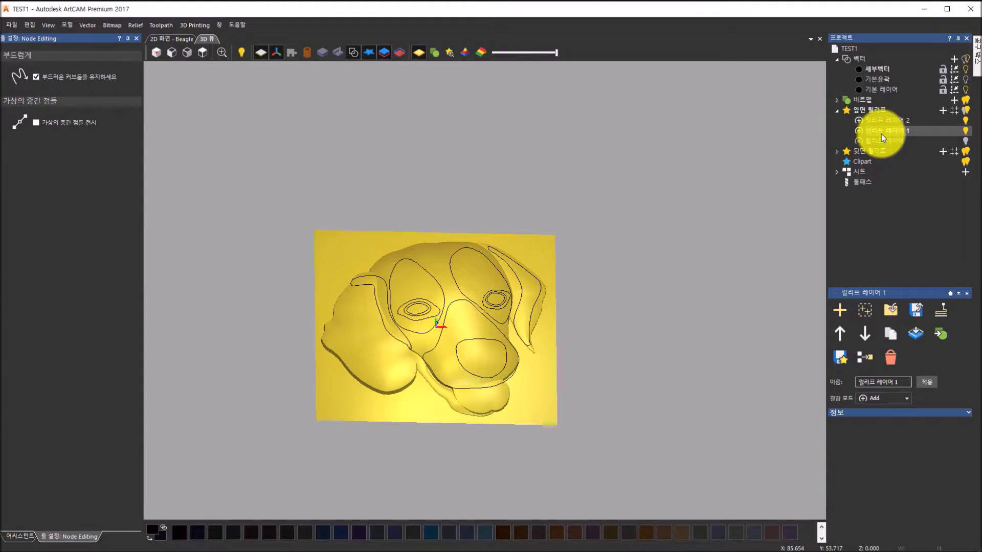
left_click(882, 134)
type("ㄹ")
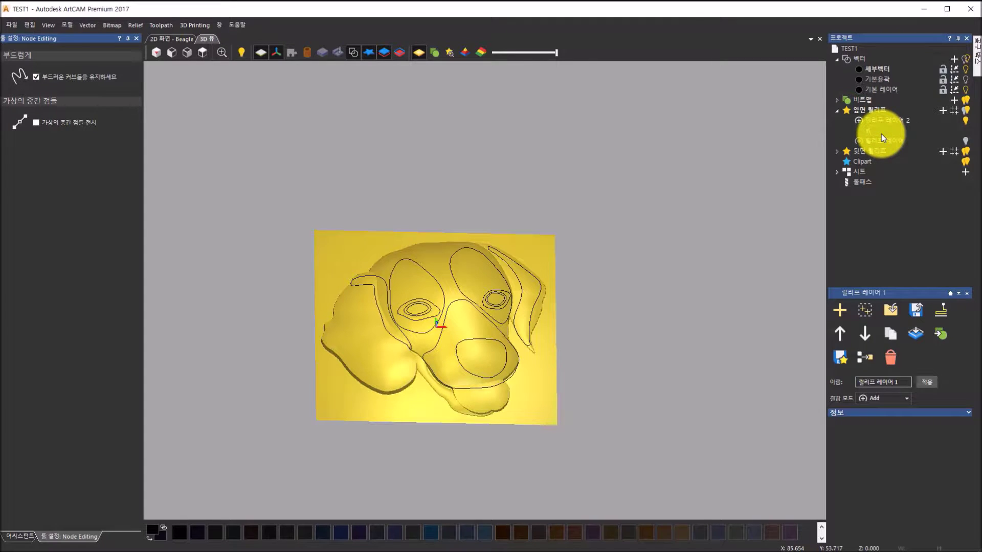
type("본윤곽")
key("Return")
- Rename the new front relief layer as 세부표현
left_click(898, 119)
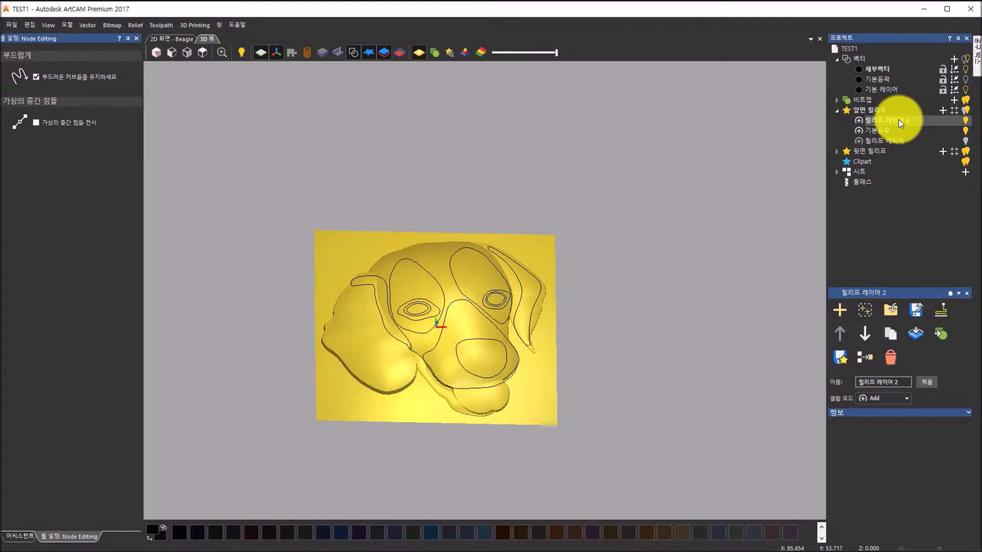
left_click(898, 118)
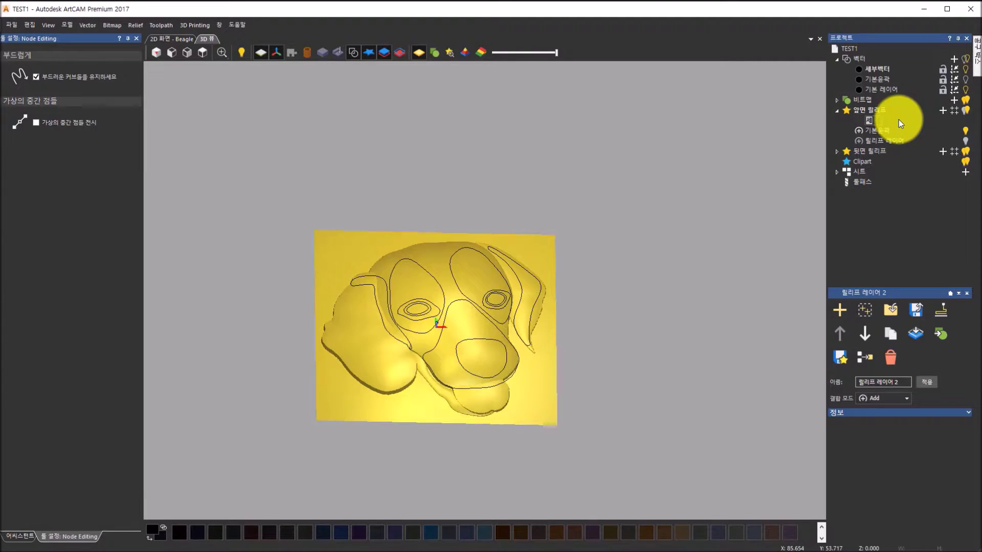
type("세부표현")
key("Return")
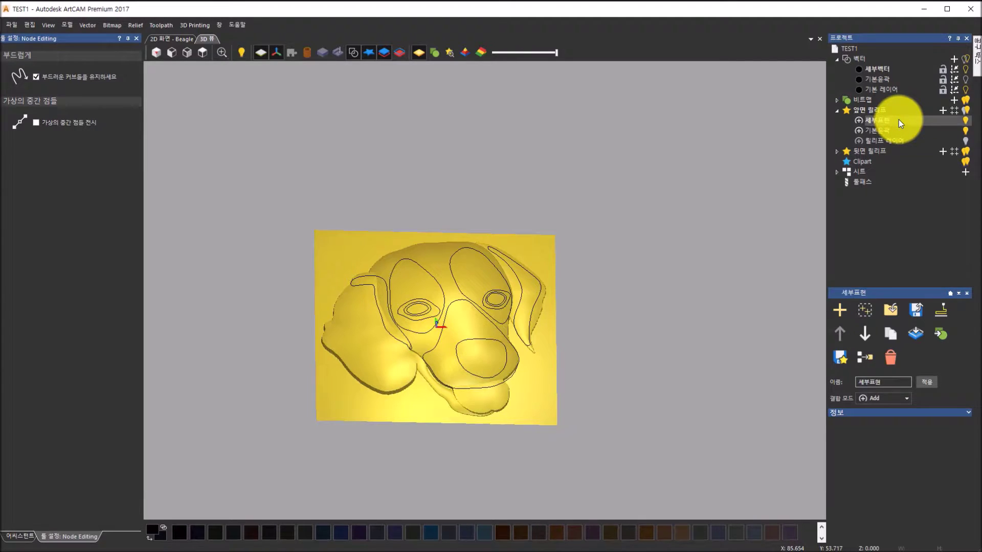
- Select the muzzle outline and give it a round profile with the Shape Editor on the 세부표현 layer
left_click_drag(511, 266, 462, 287)
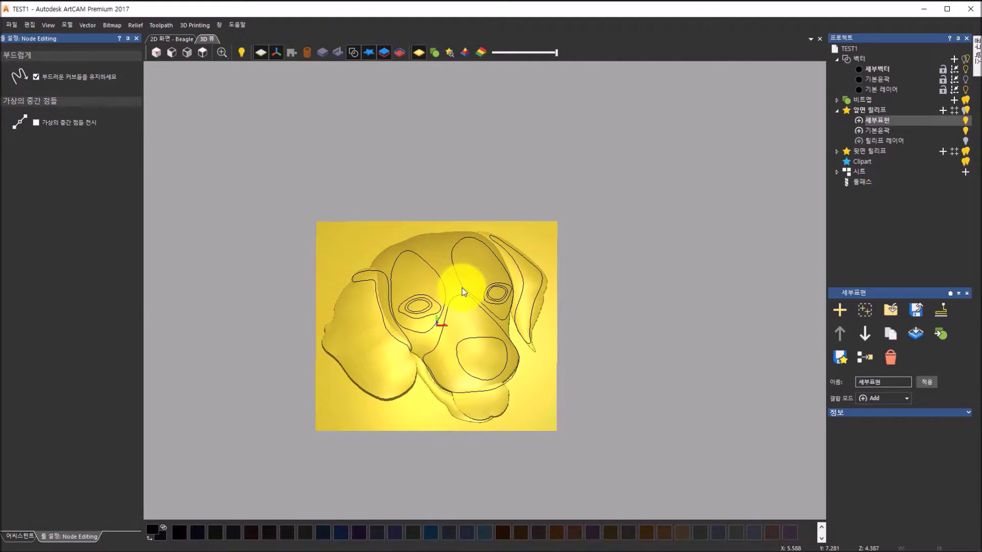
scroll(438, 327, "up", 3)
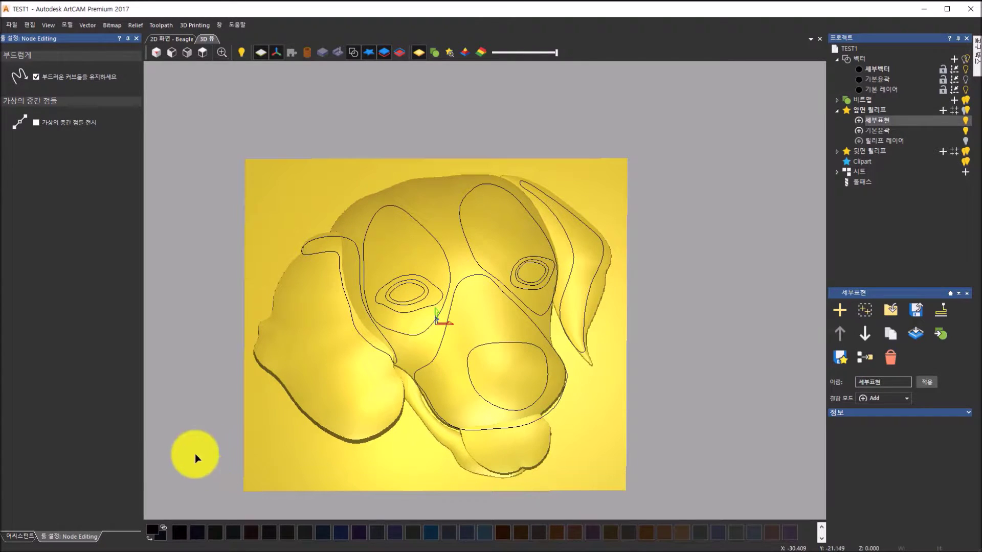
left_click(21, 536)
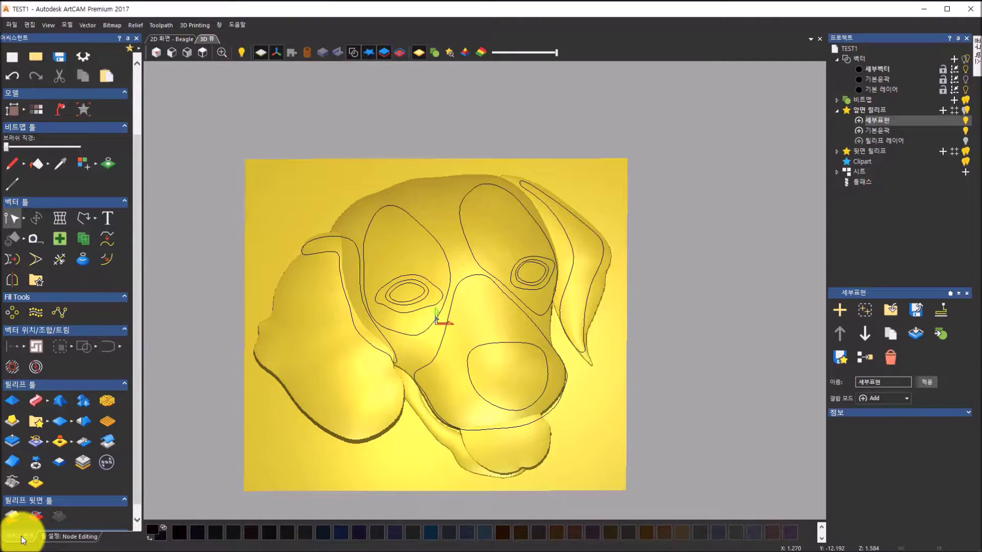
left_click(439, 356)
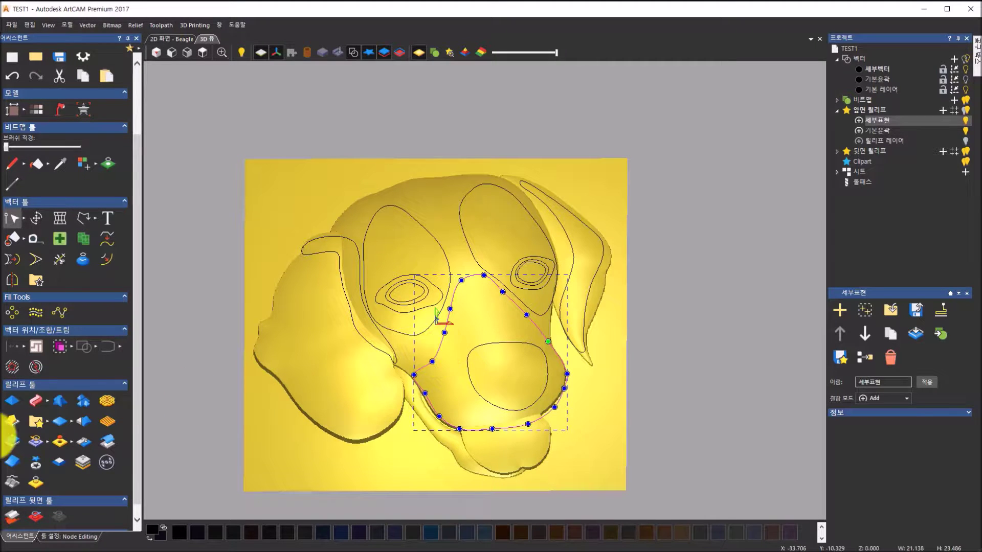
left_click(10, 404)
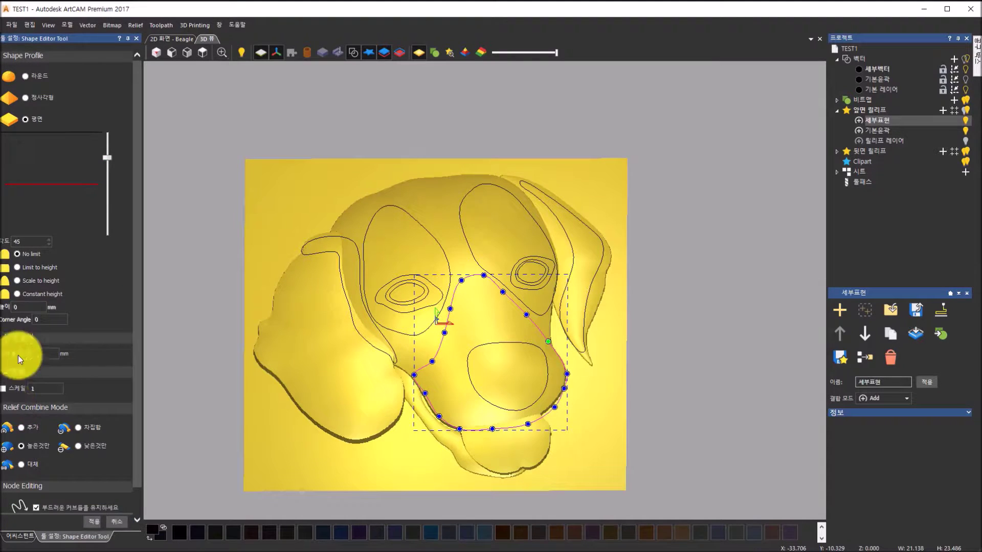
left_click(24, 78)
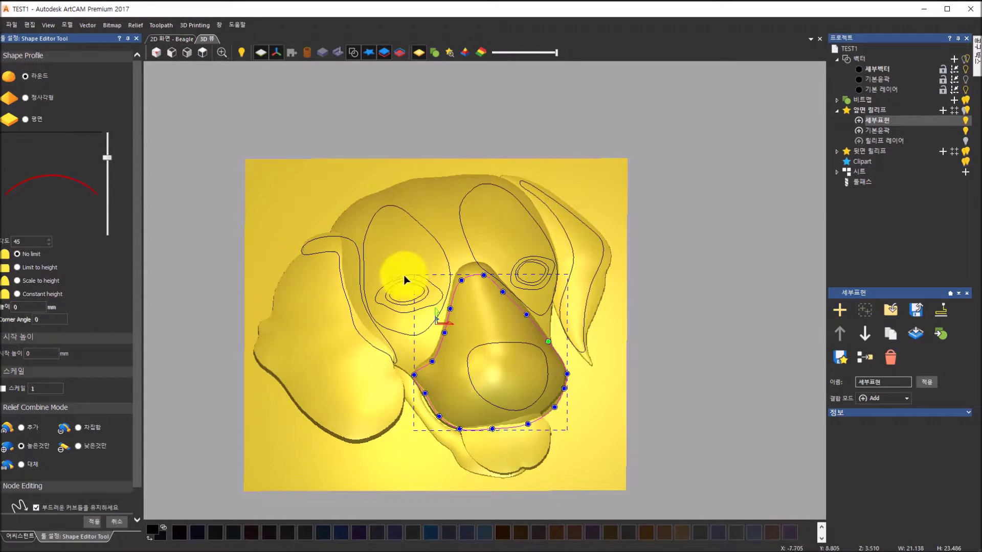
- Lower the muzzle's round profile angle to 18, checking its height against the base relief from several sides
left_click_drag(412, 322, 618, 197)
left_click_drag(532, 407, 106, 171)
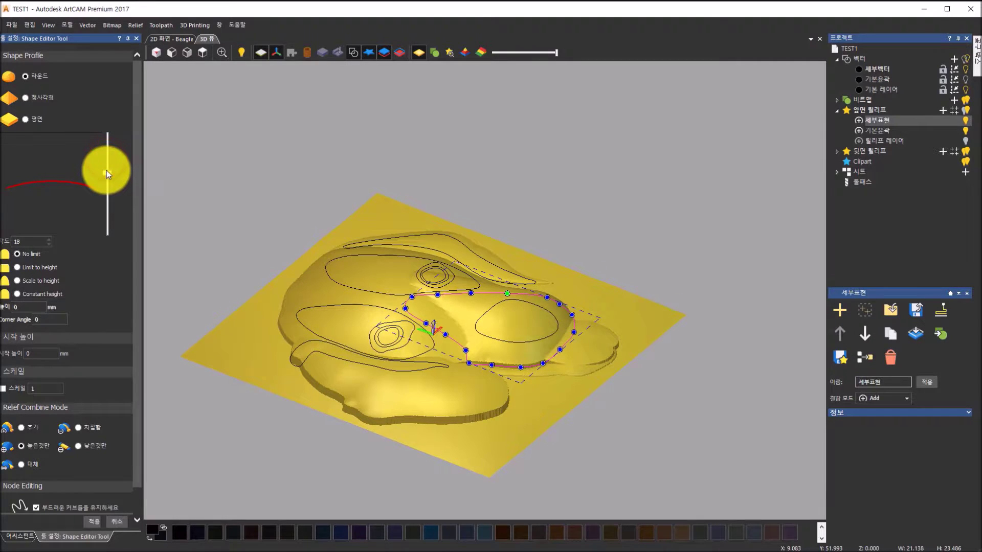
left_click_drag(494, 441, 486, 350)
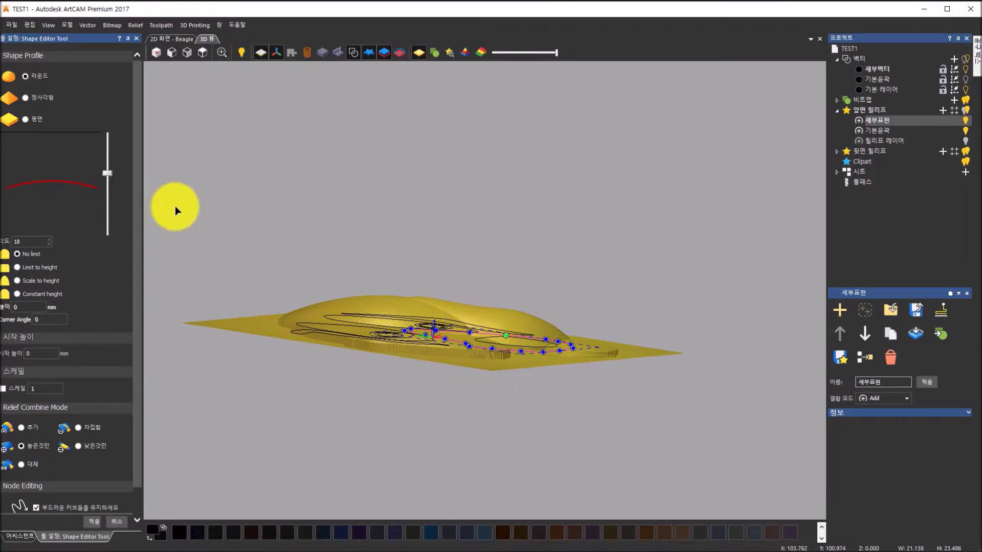
left_click(111, 175)
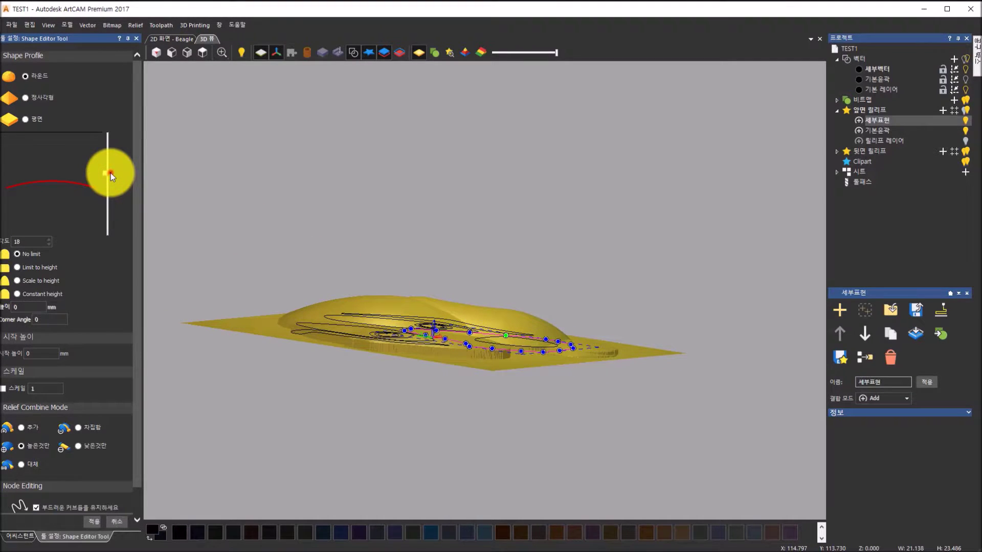
left_click(111, 173)
left_click_drag(110, 174, 112, 173)
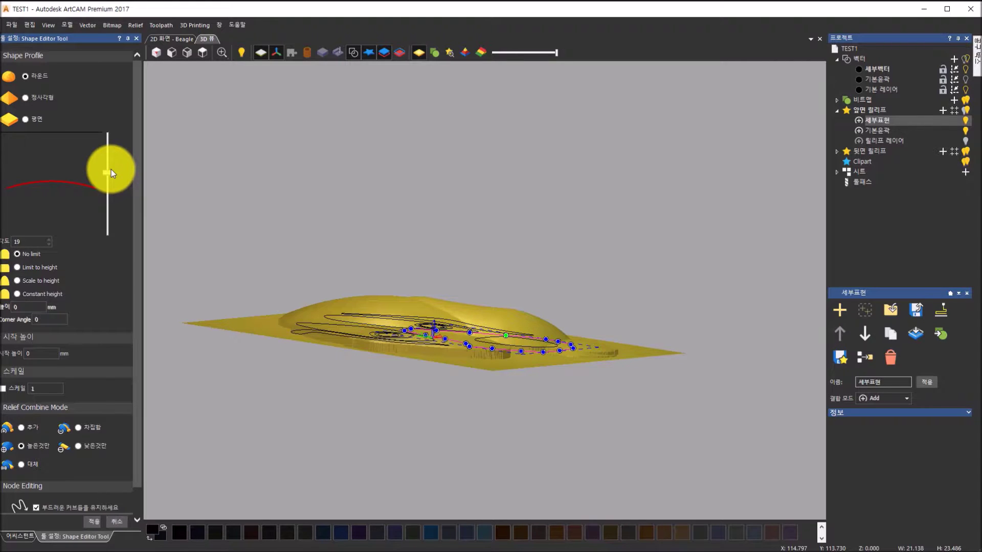
left_click_drag(445, 256, 330, 282)
left_click_drag(106, 174, 108, 172)
left_click_drag(533, 430, 409, 307)
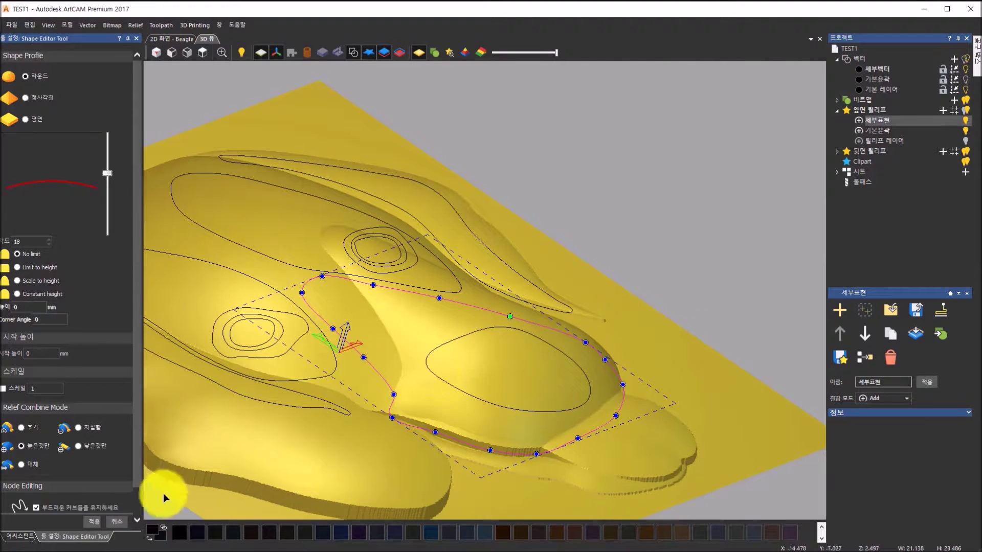
- Apply the muzzle's profile, then give the nose outline a round profile with an angle of 41 and apply it
left_click(93, 522)
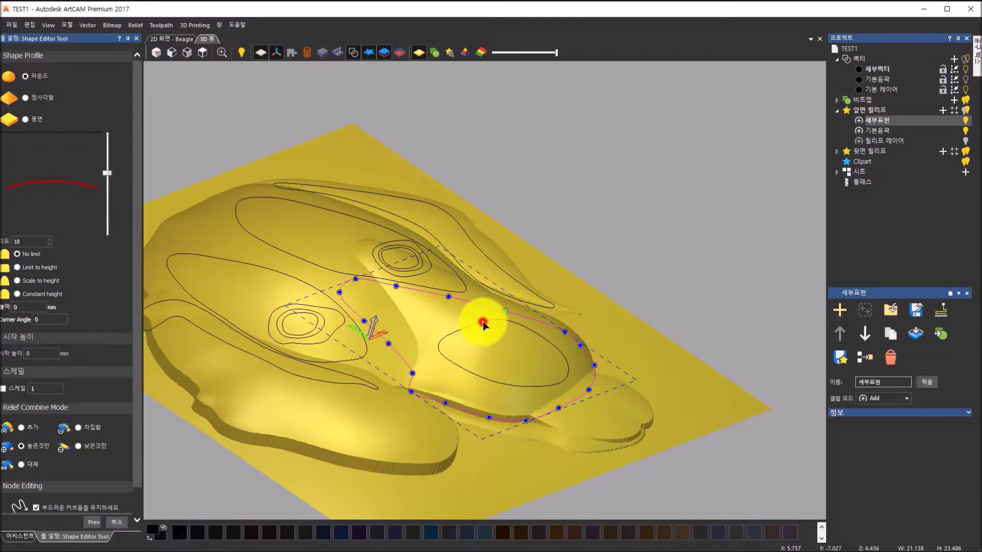
left_click(483, 322)
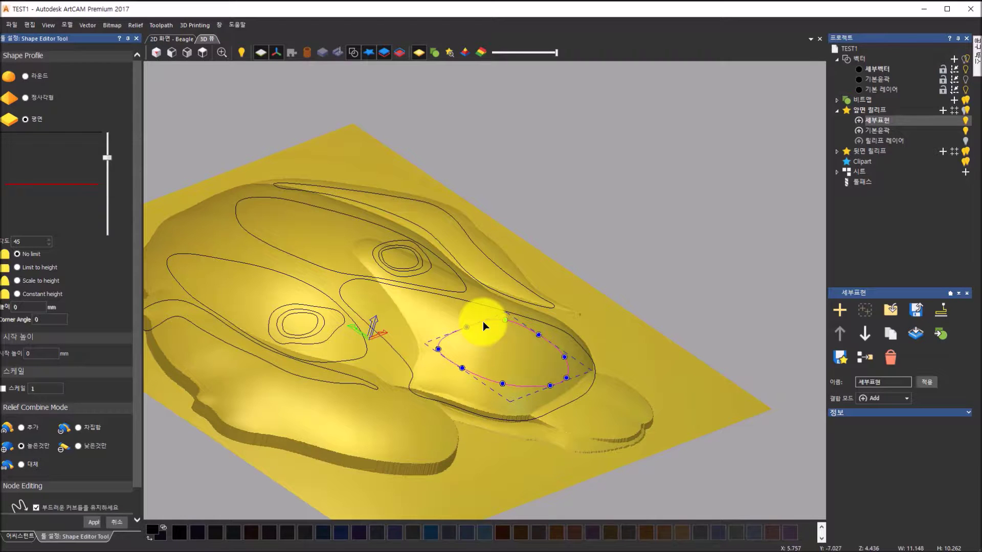
left_click(26, 77)
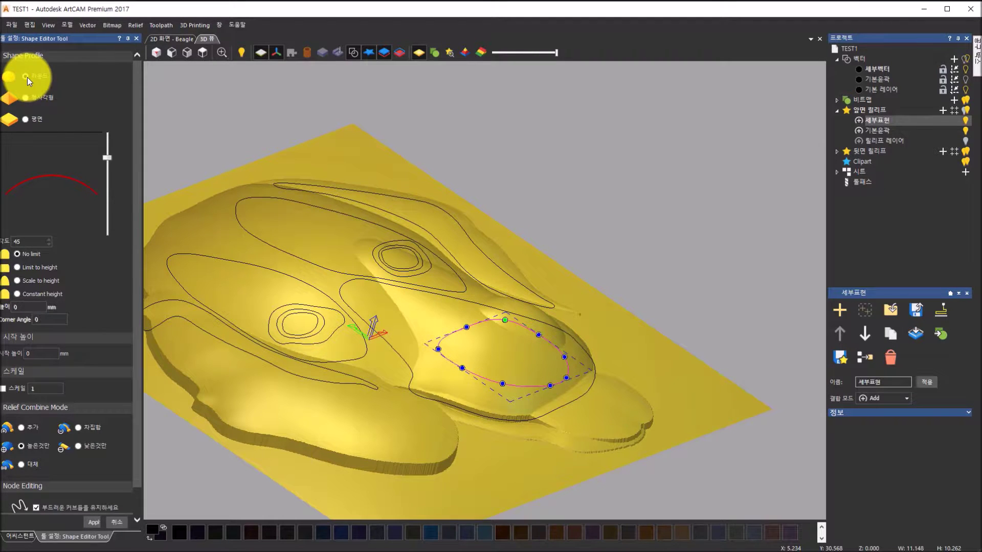
left_click_drag(507, 384, 576, 327)
left_click_drag(109, 158, 112, 156)
left_click_drag(412, 266, 274, 186)
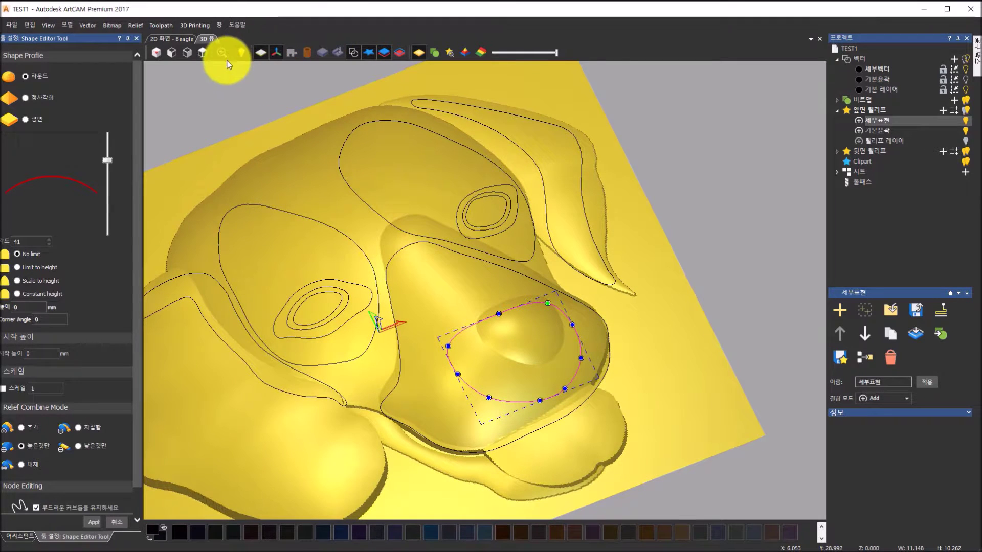
left_click(91, 524)
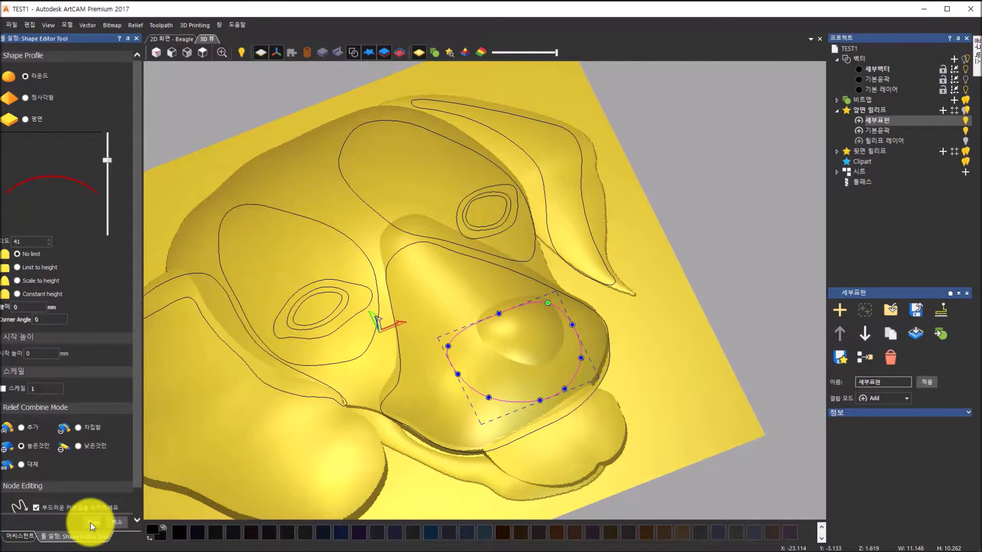
- Select the inner outline of the narrow right ear and give it a round profile, comparing the ear with the beagle photo
left_click(203, 52)
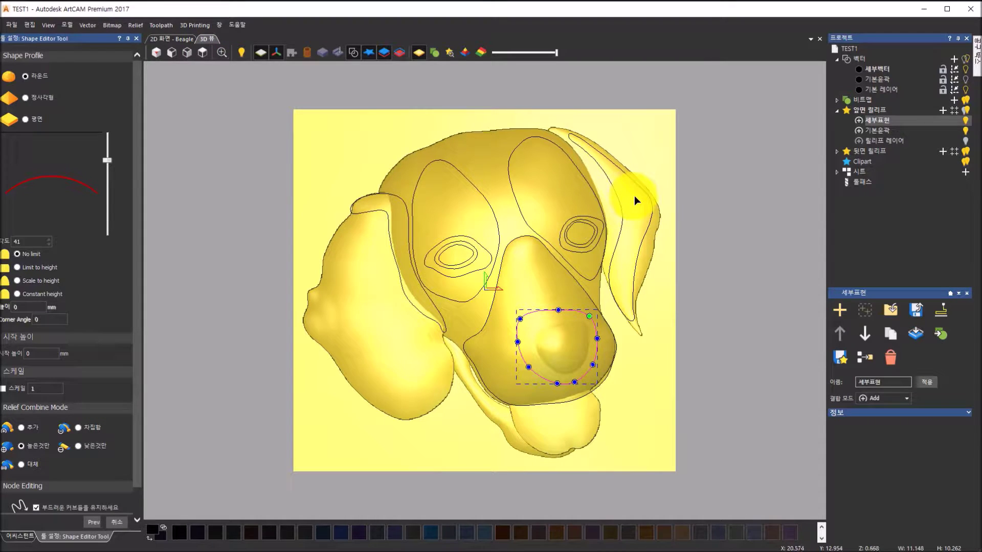
left_click(621, 214)
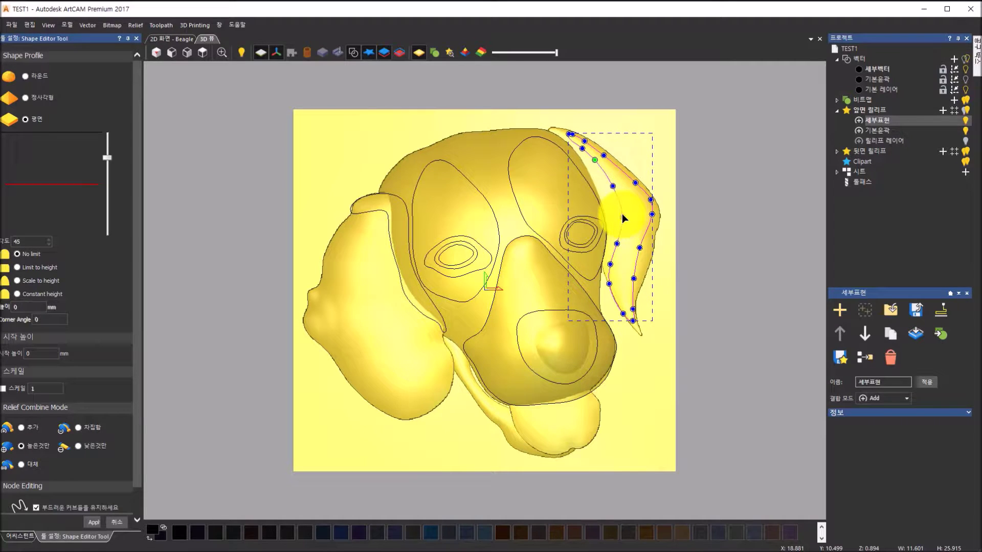
left_click(27, 76)
left_click_drag(514, 364, 455, 307)
scroll(788, 259, "up", 3)
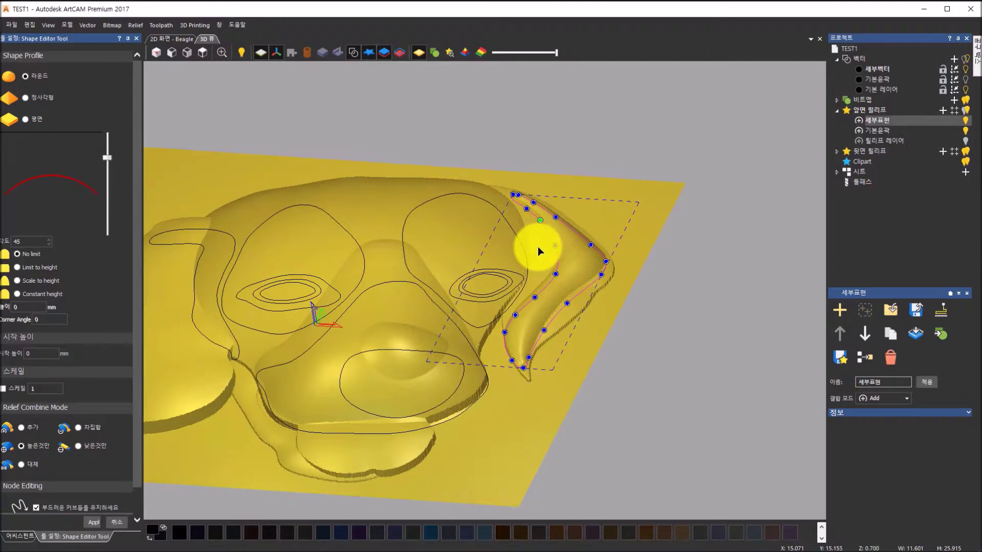
left_click(433, 51)
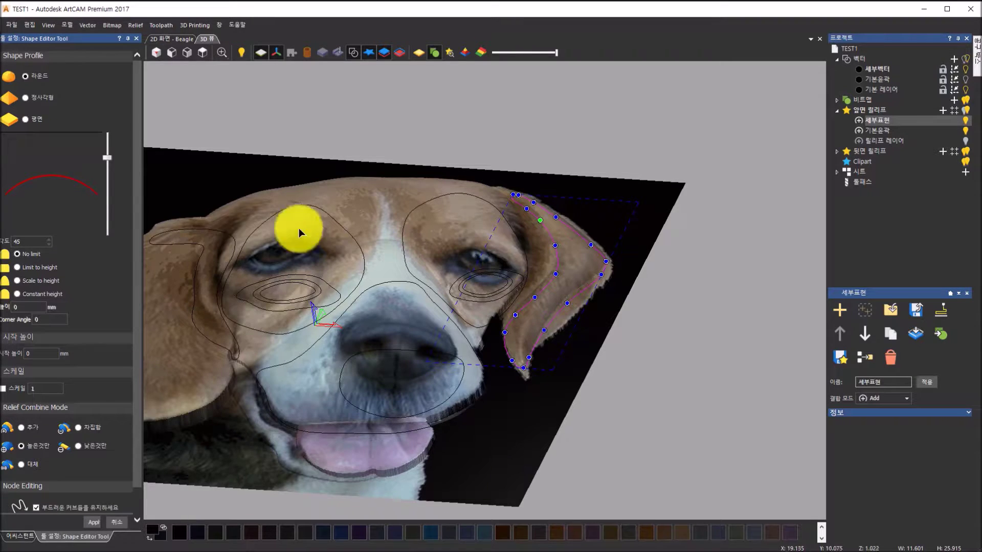
left_click(415, 56)
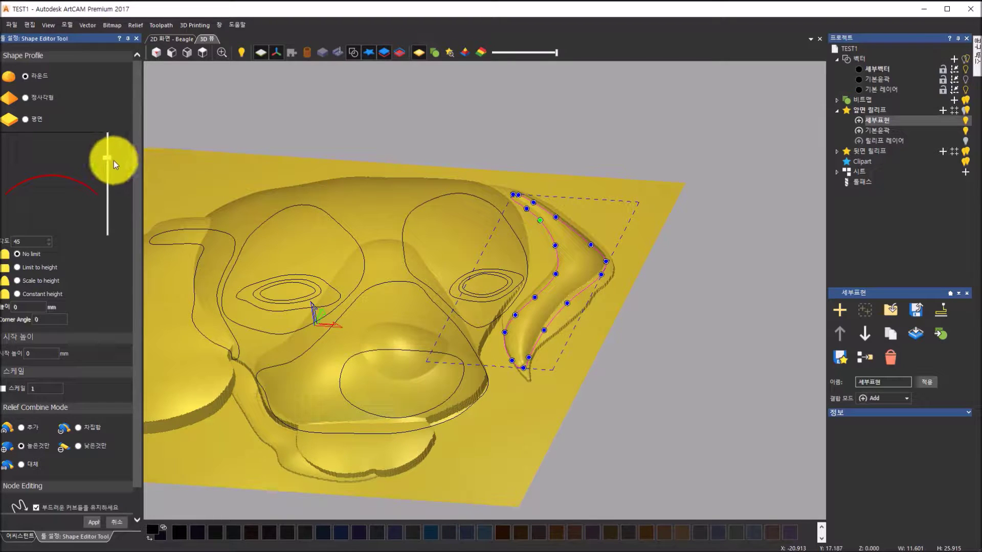
- Make the right ear's round profile concave at an angle of -41 and set its relief combine mode to 추가
left_click_drag(110, 162, 104, 185)
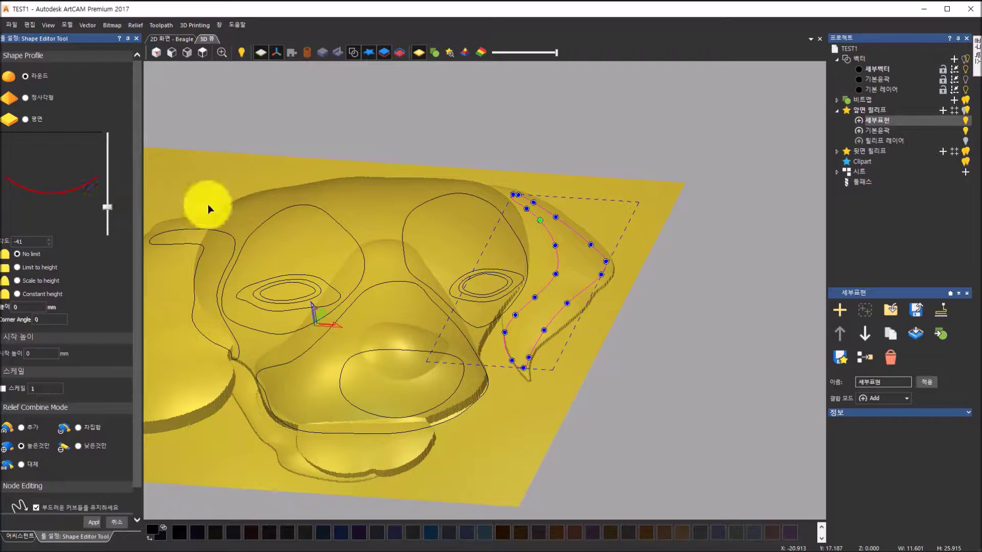
left_click_drag(480, 271, 474, 296)
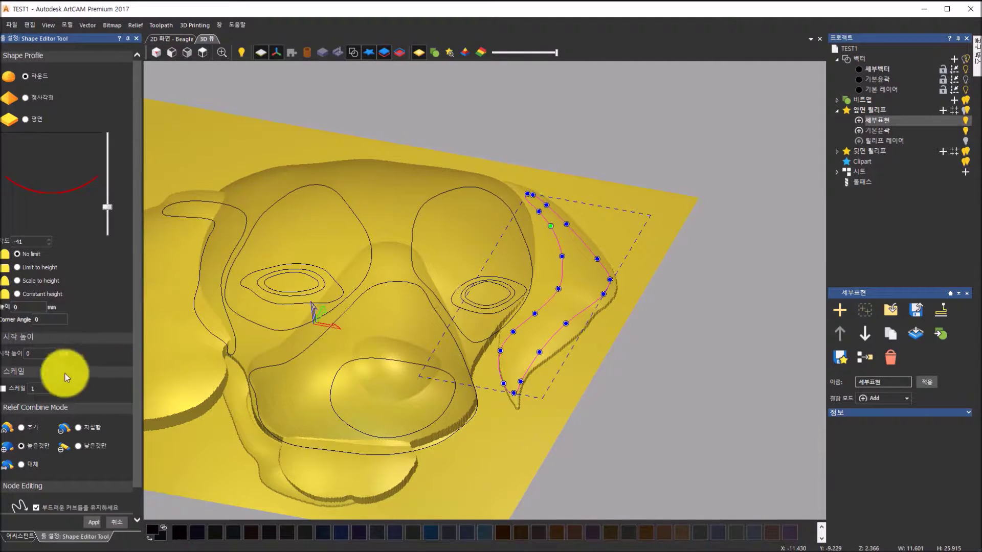
left_click(22, 428)
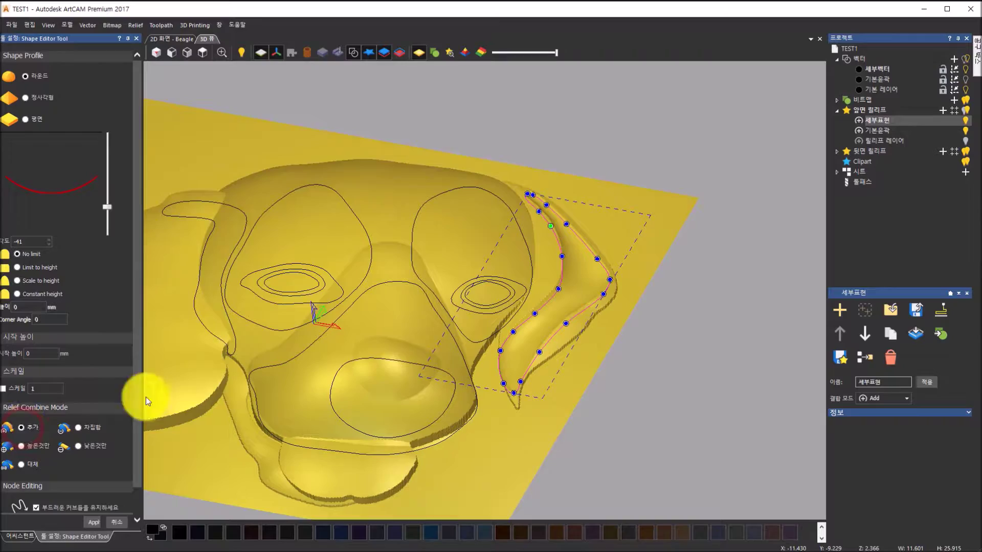
left_click_drag(635, 292, 558, 188)
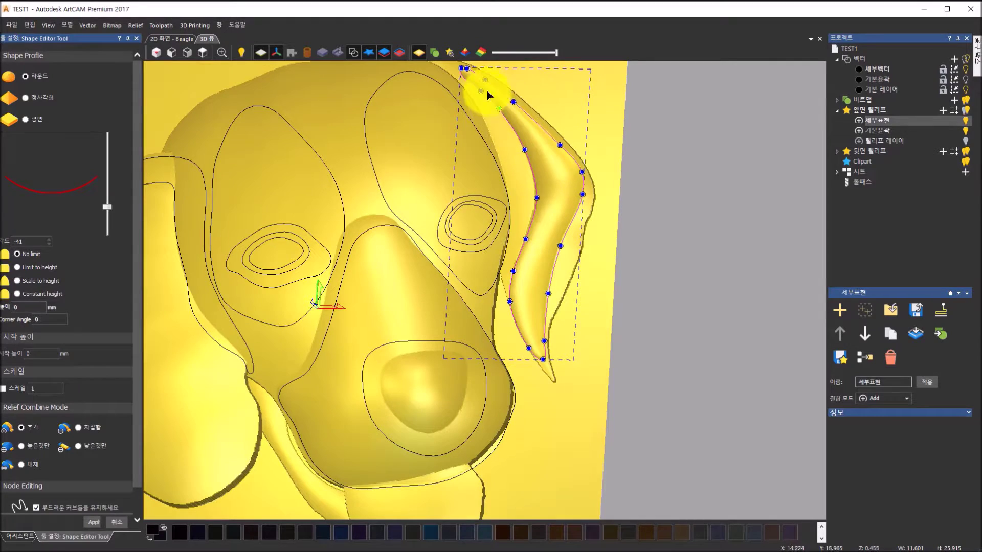
left_click_drag(519, 246, 542, 245)
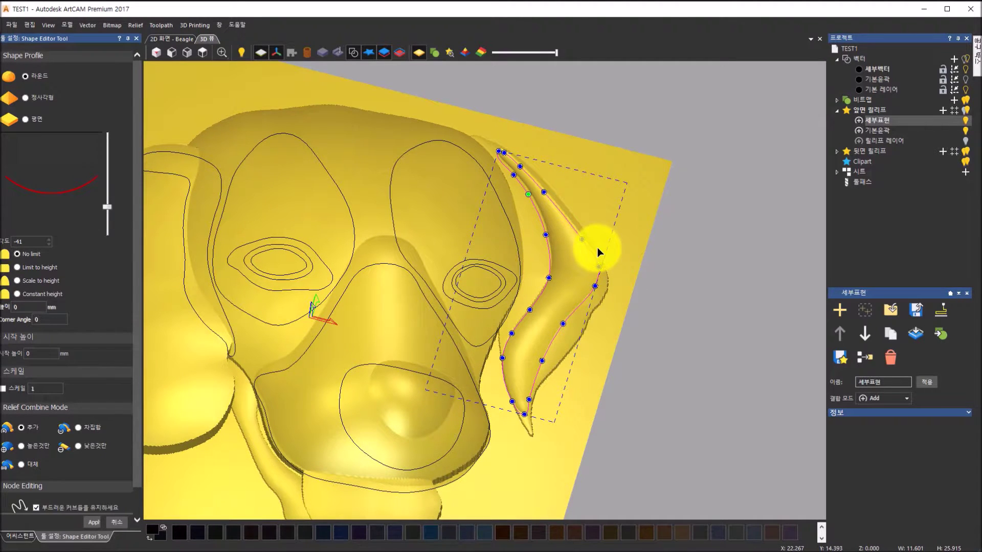
- Flatten the right ear's concave round profile to an angle of -25 and apply it to the relief
left_click_drag(597, 247, 241, 238)
left_click_drag(107, 207, 106, 194)
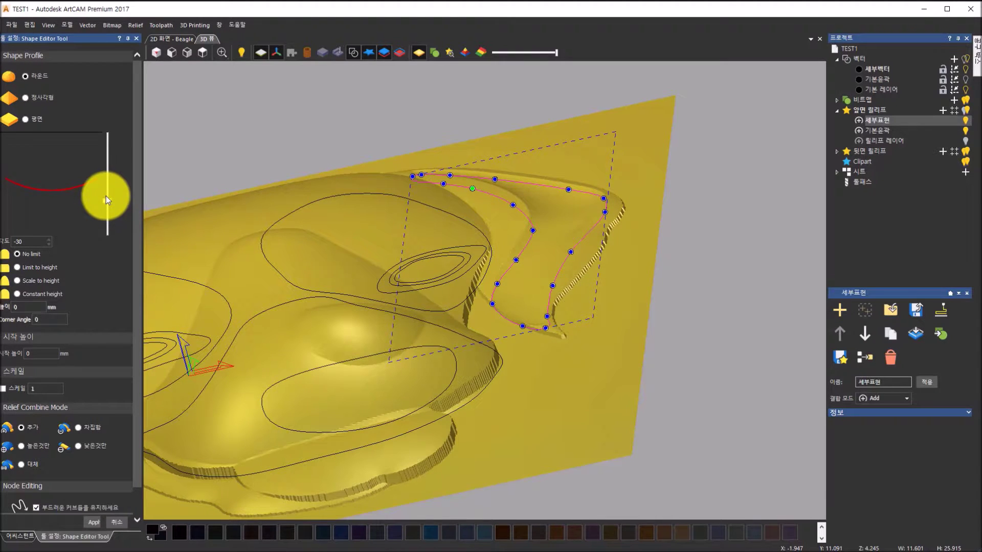
left_click_drag(105, 195, 107, 193)
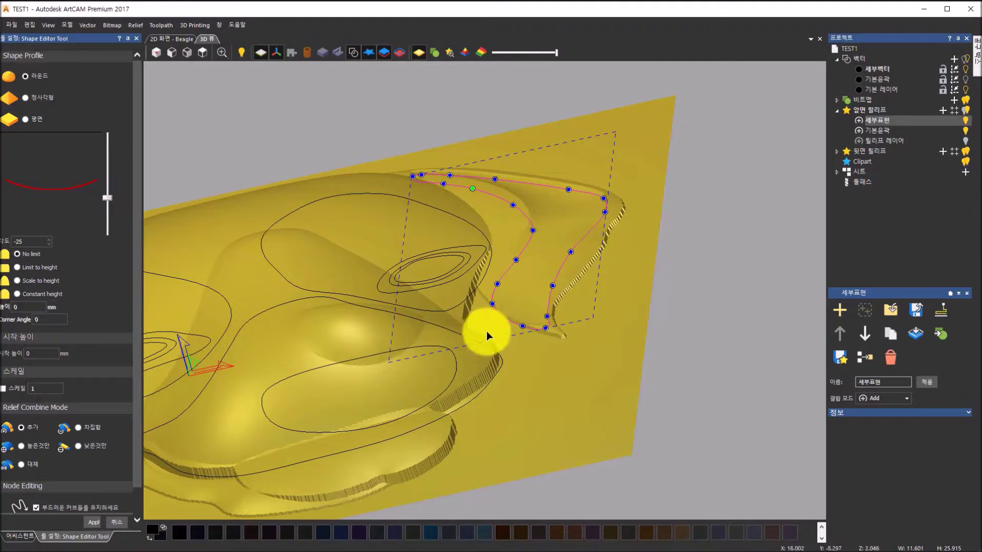
scroll(509, 326, "down", 3)
left_click_drag(508, 327, 531, 339)
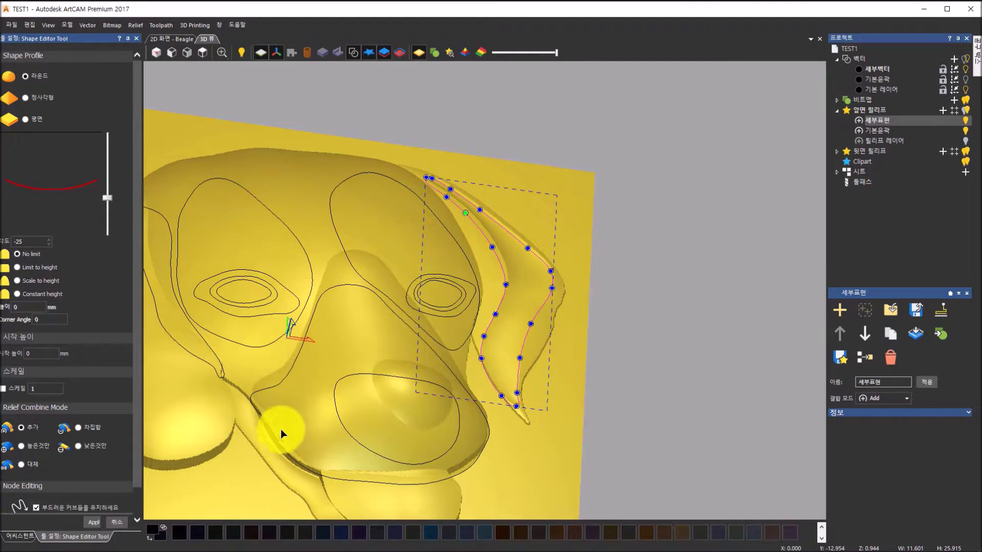
left_click(91, 521)
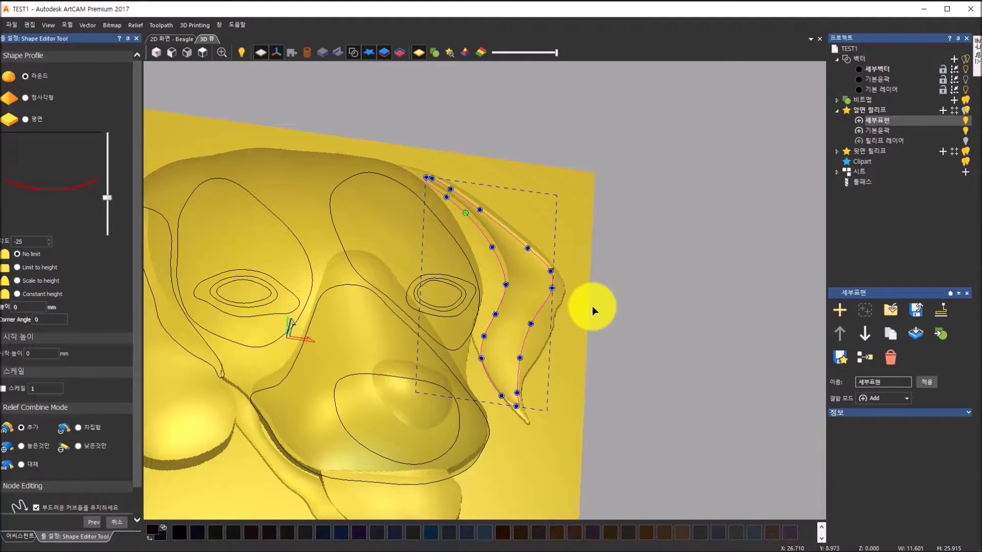
- Select the folded edge outline of the left ear and give it a round profile with a start height of .15 mm
left_click(202, 53)
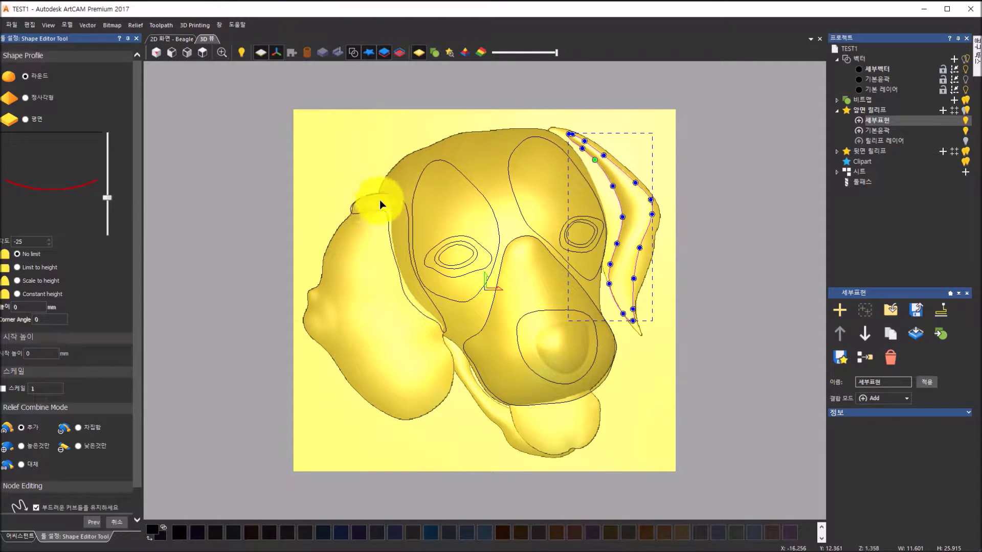
left_click(399, 200)
left_click(400, 199)
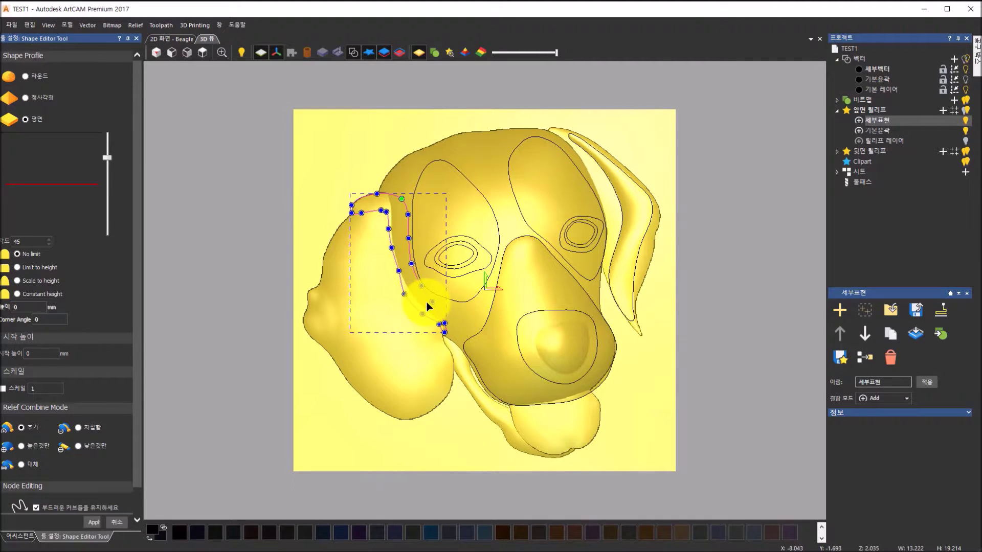
left_click(23, 76)
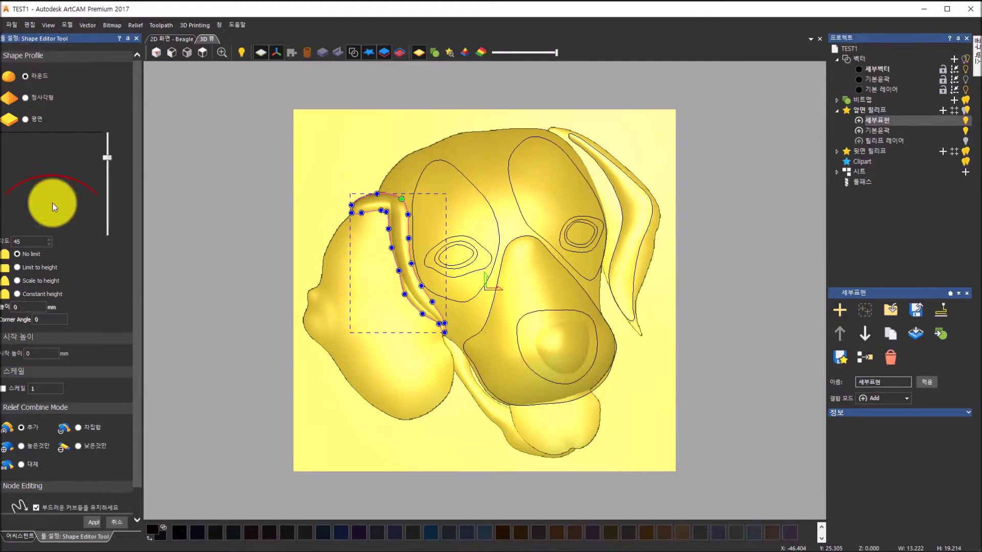
left_click(36, 353)
type(".15")
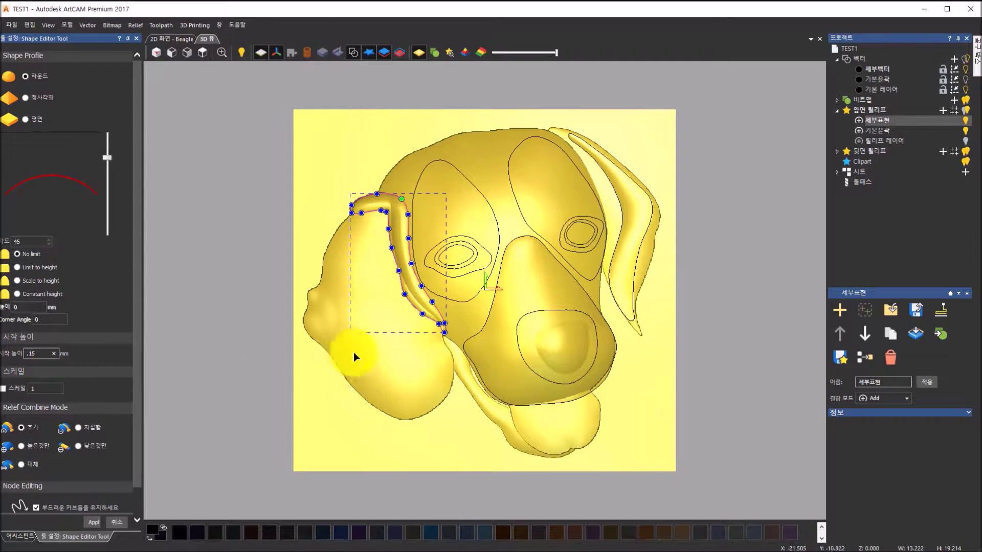
- Inspect the left ear's fold against the head and switch its relief combine mode to 높은것만
left_click_drag(365, 334, 330, 227)
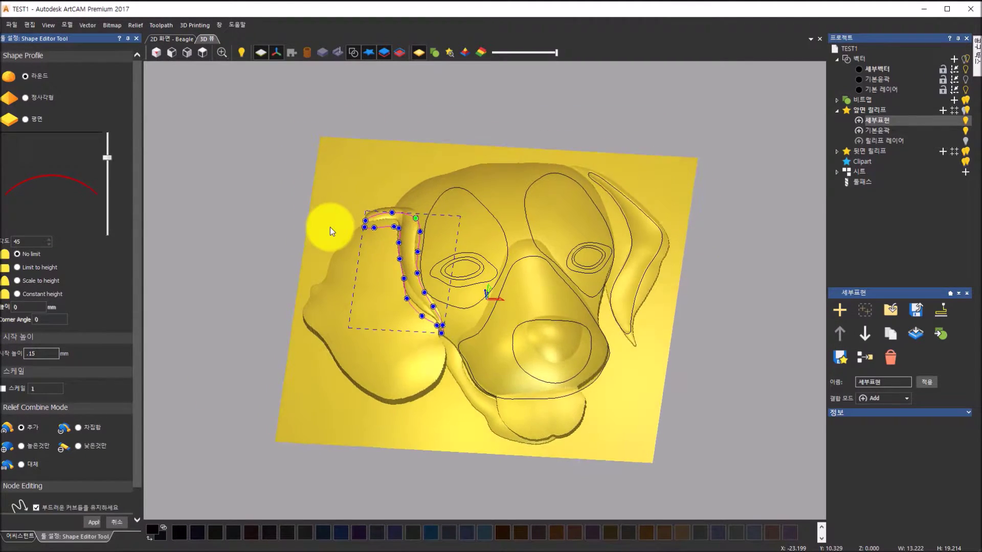
scroll(388, 254, "up", 5)
left_click_drag(434, 321, 426, 247)
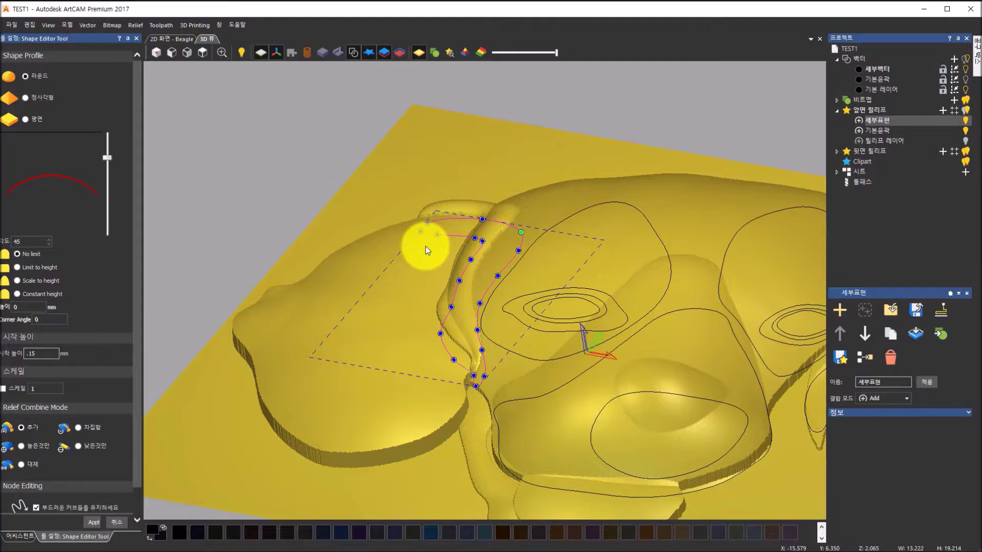
left_click_drag(428, 265, 318, 139)
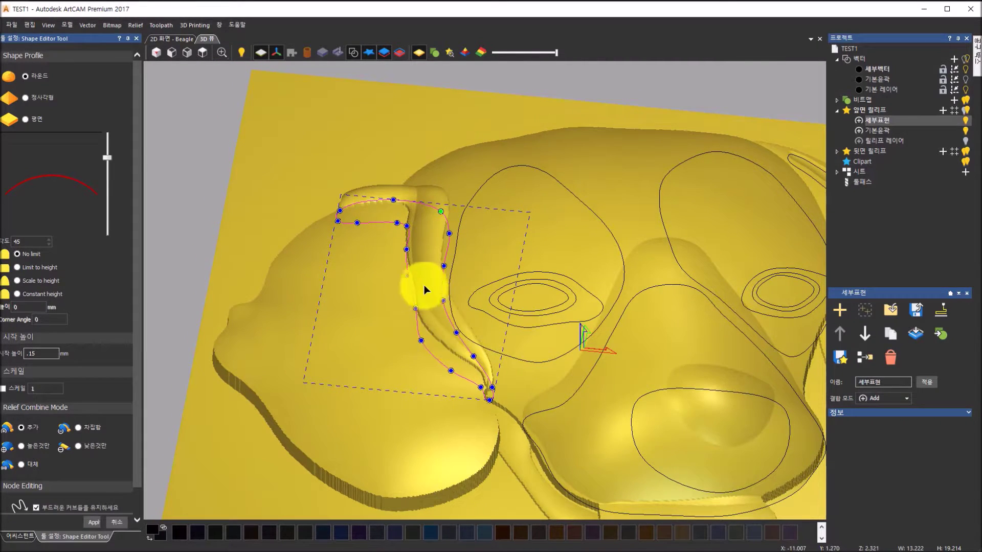
left_click(457, 338)
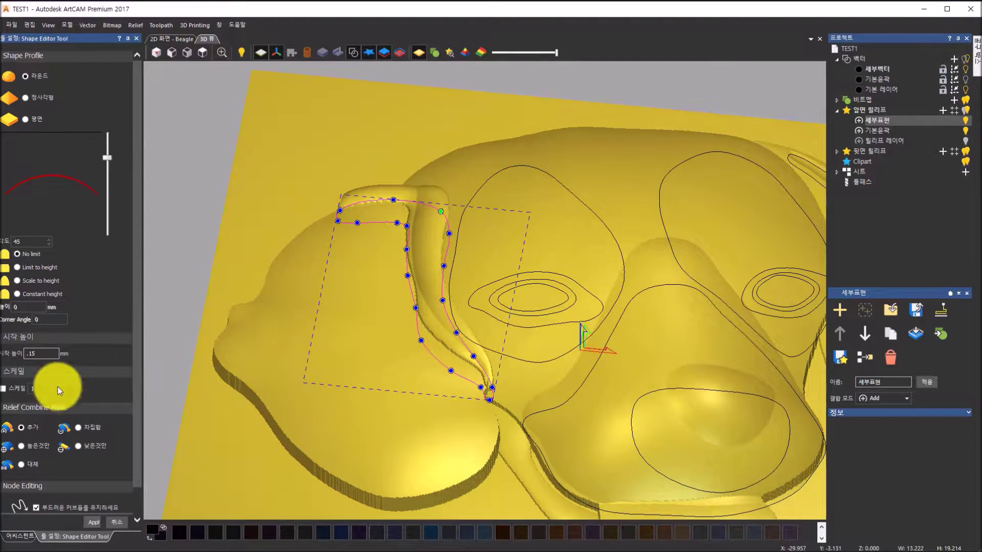
left_click(21, 446)
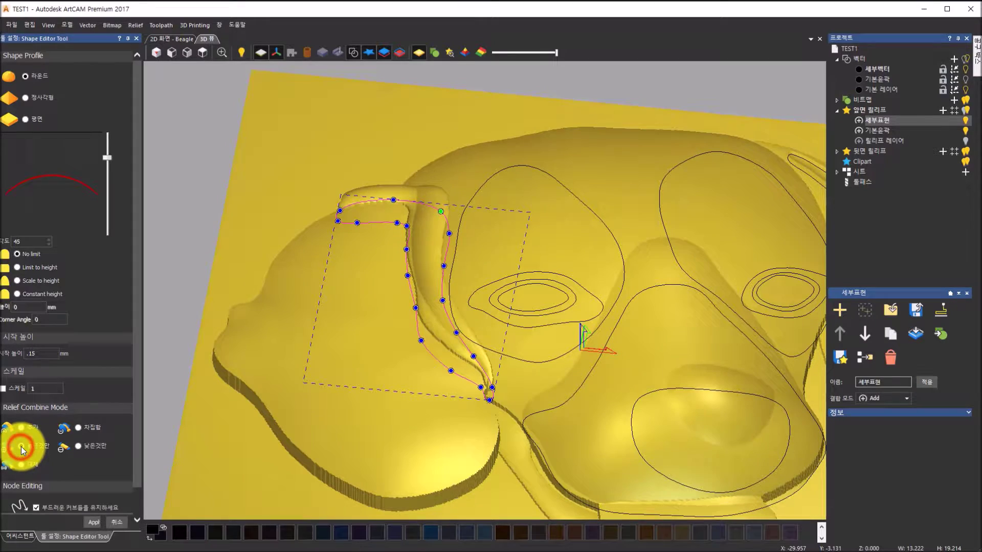
left_click_drag(488, 243, 459, 298)
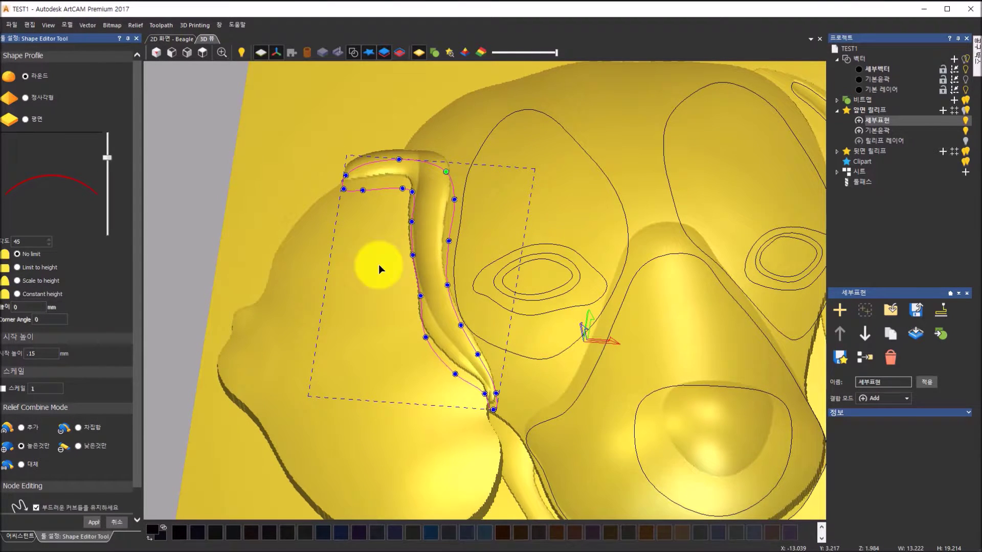
left_click_drag(421, 251, 479, 308)
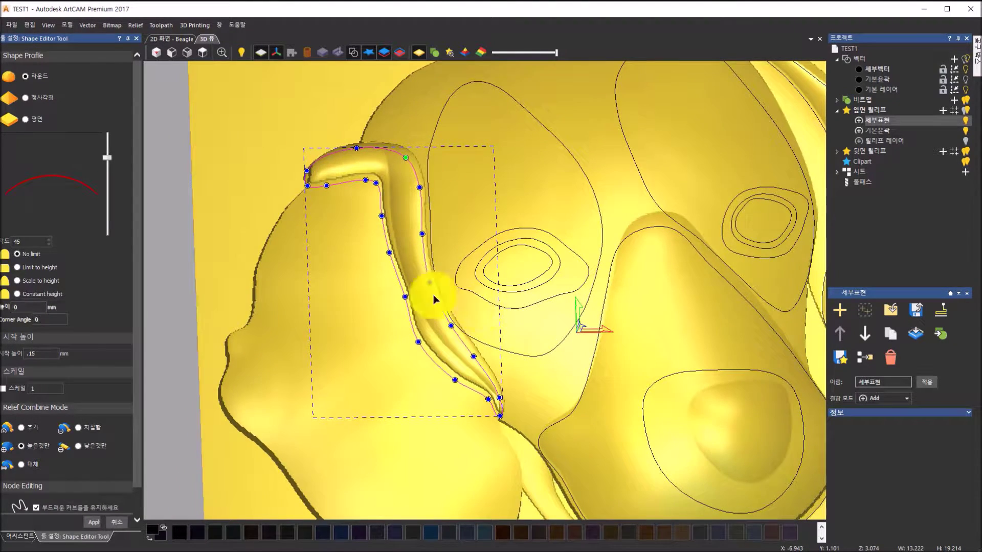
- Set the start height of the left ear's fold to 0.2 mm and check its edges against the ear surface
left_click(56, 352)
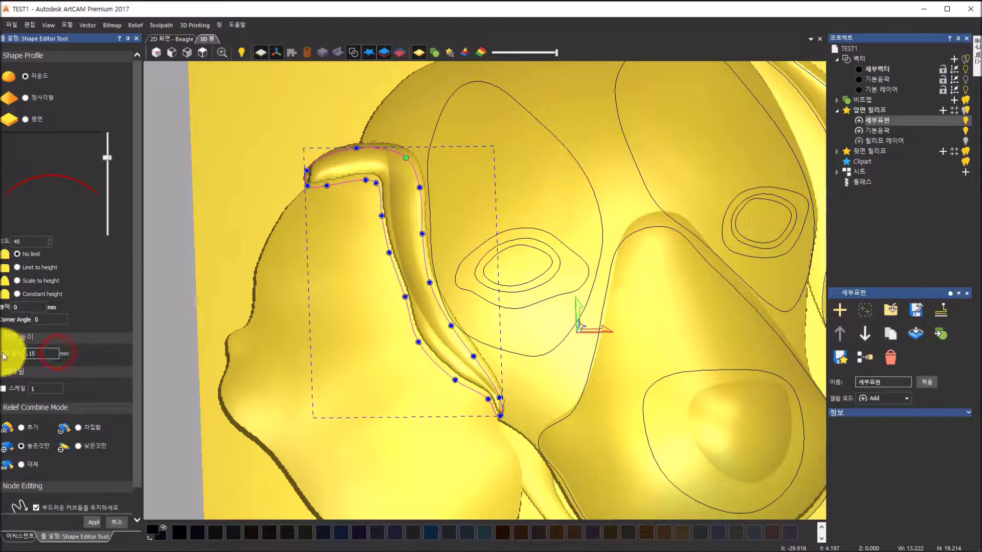
double_click(40, 353)
type("0.2")
key("Return")
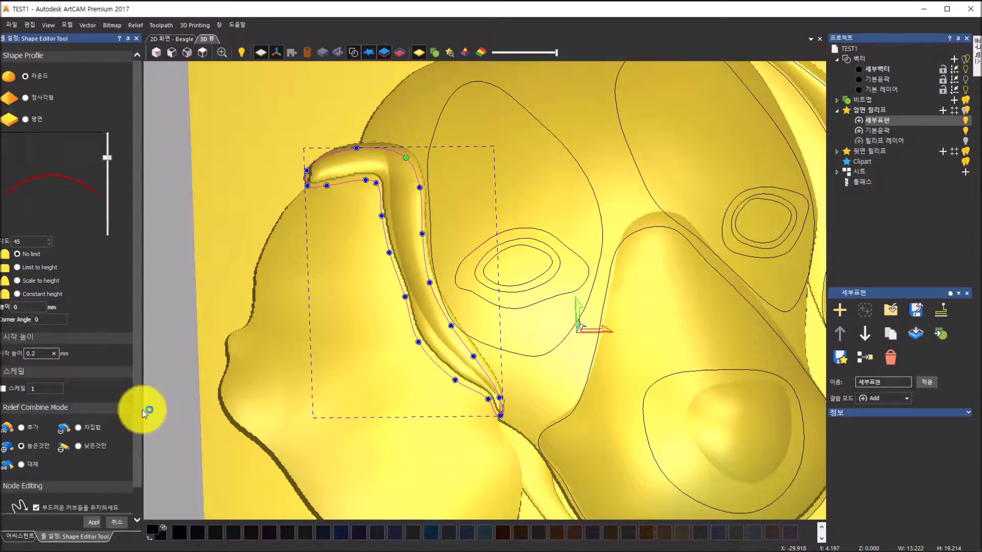
left_click_drag(486, 420, 454, 374)
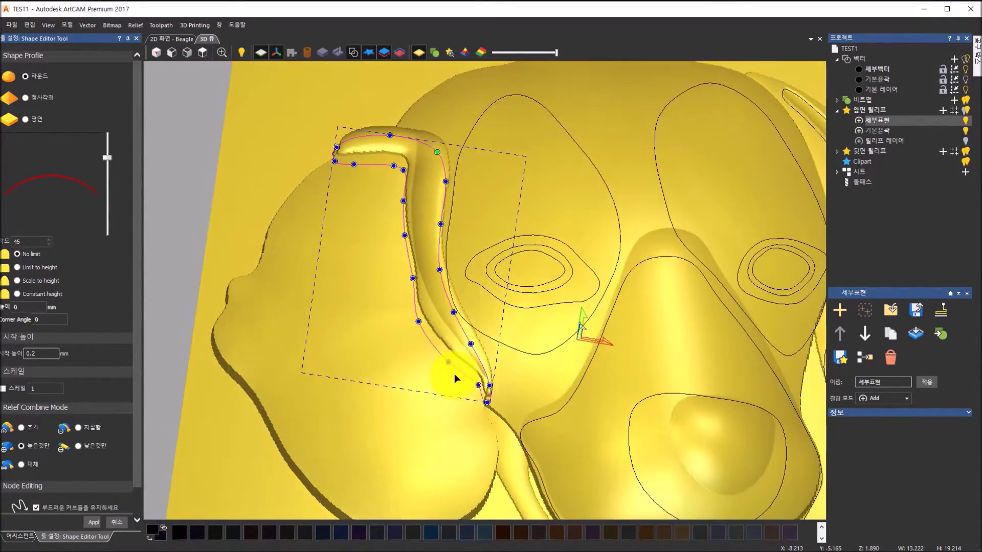
scroll(455, 367, "up", 3)
scroll(450, 317, "down", 3)
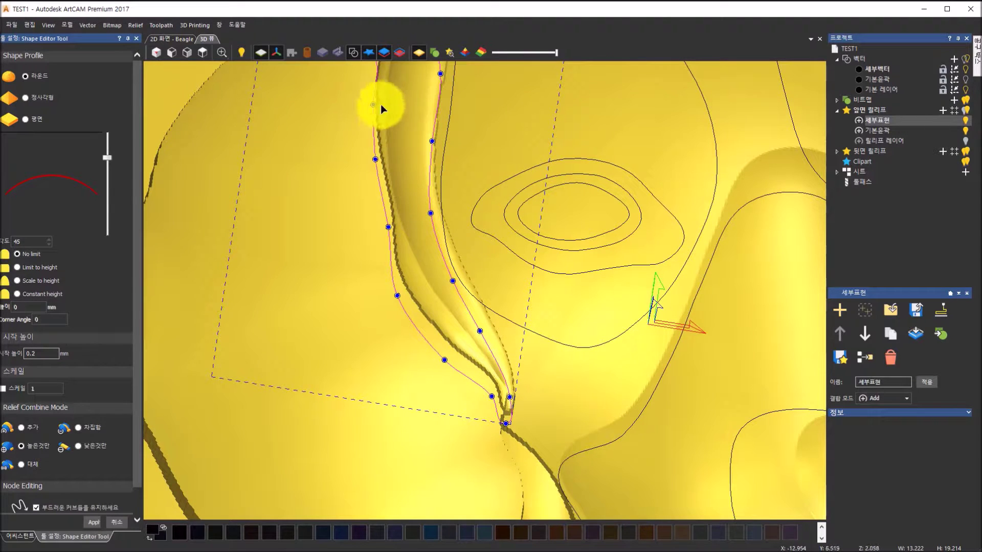
left_click_drag(387, 88, 385, 100)
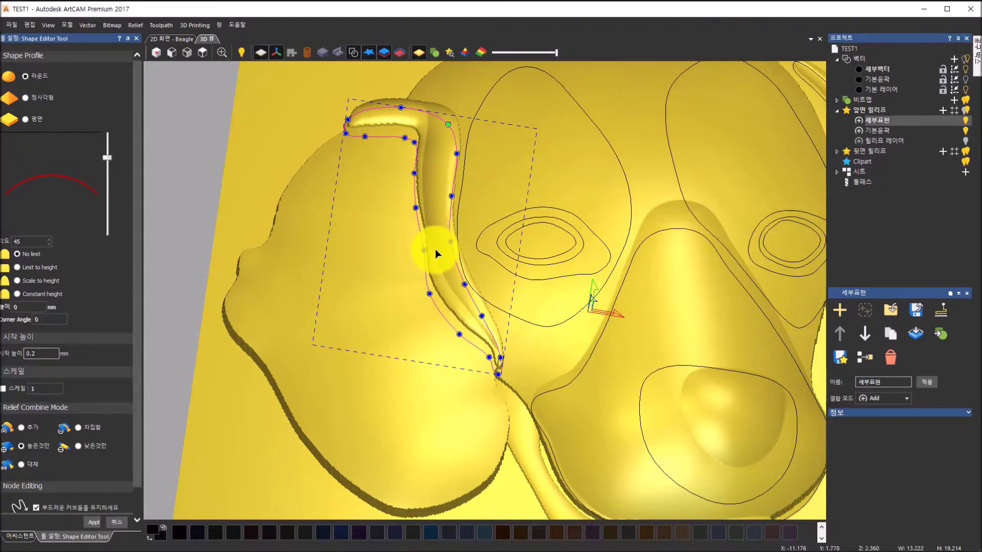
- Flatten the left ear fold's round profile to an angle of 33, apply it to the relief and finish the shape editing
scroll(415, 230, "down", 4)
left_click(204, 53)
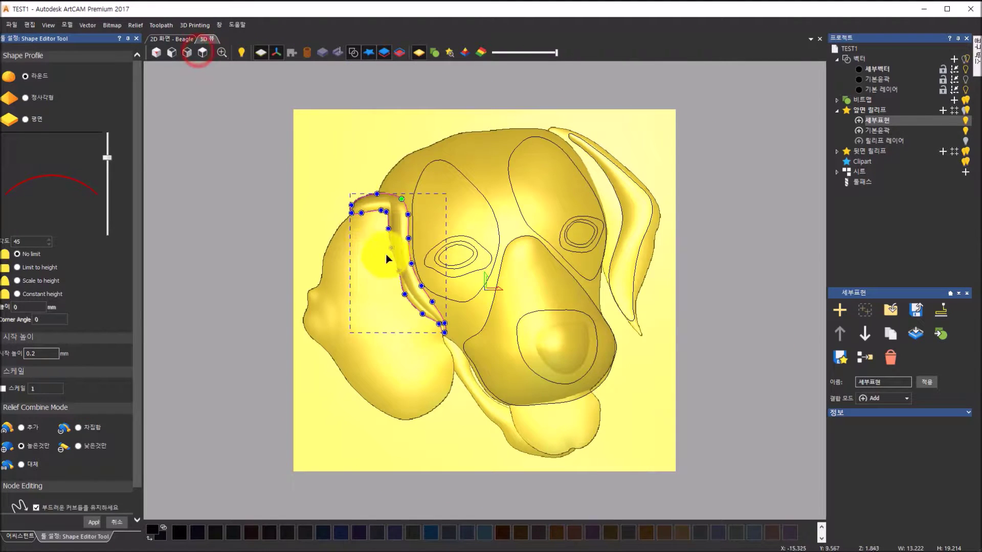
left_click_drag(473, 416, 434, 204)
scroll(423, 271, "up", 3)
scroll(422, 271, "up", 2)
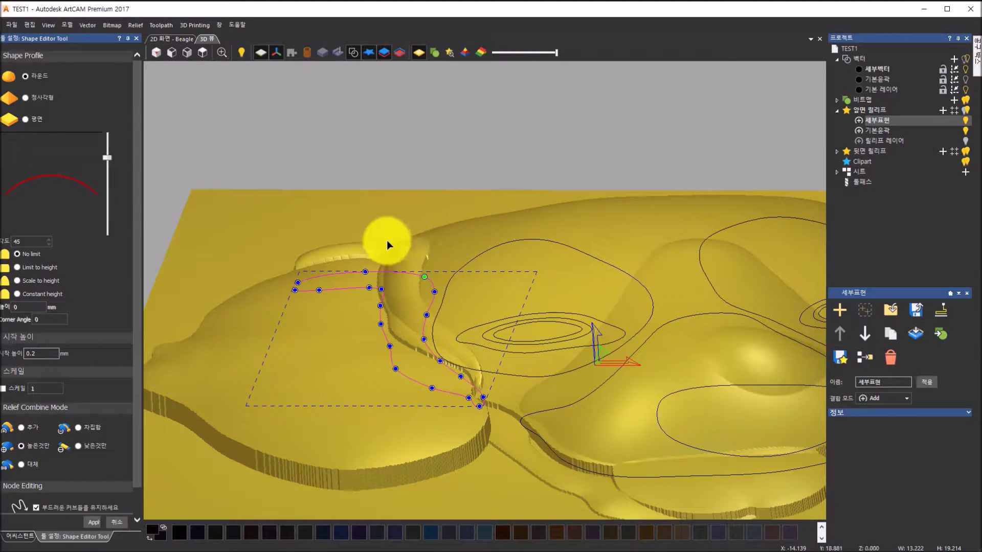
left_click_drag(108, 158, 109, 163)
left_click(108, 163)
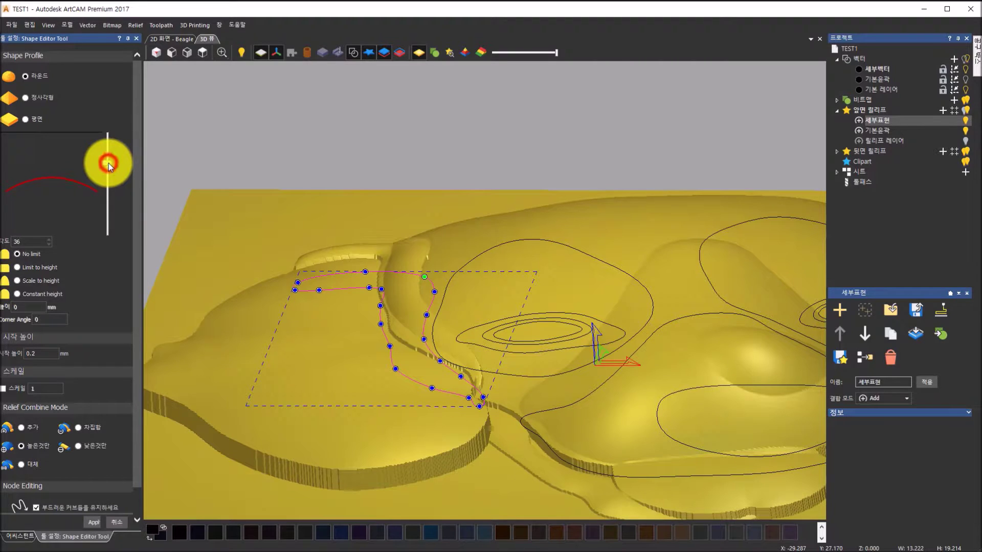
left_click(109, 163)
left_click(94, 522)
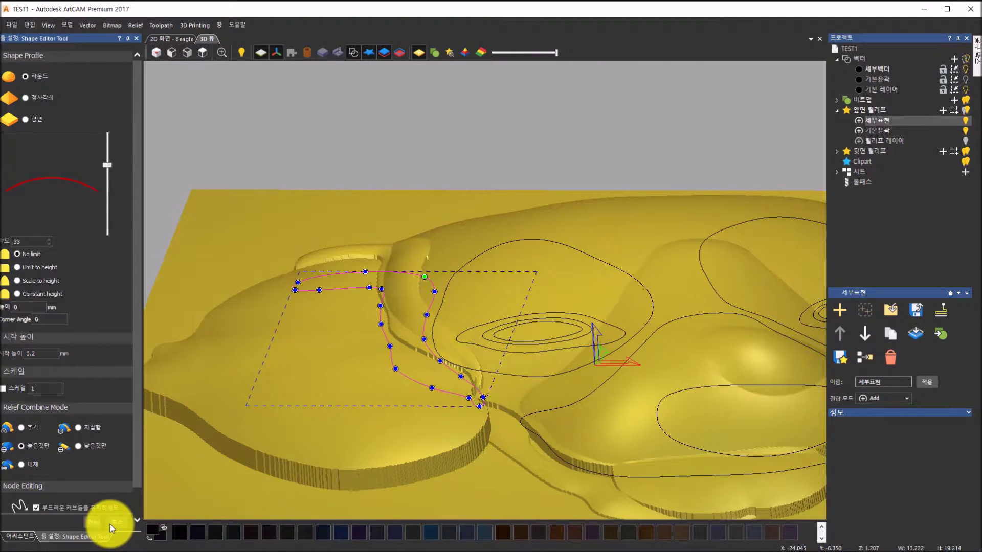
left_click(203, 52)
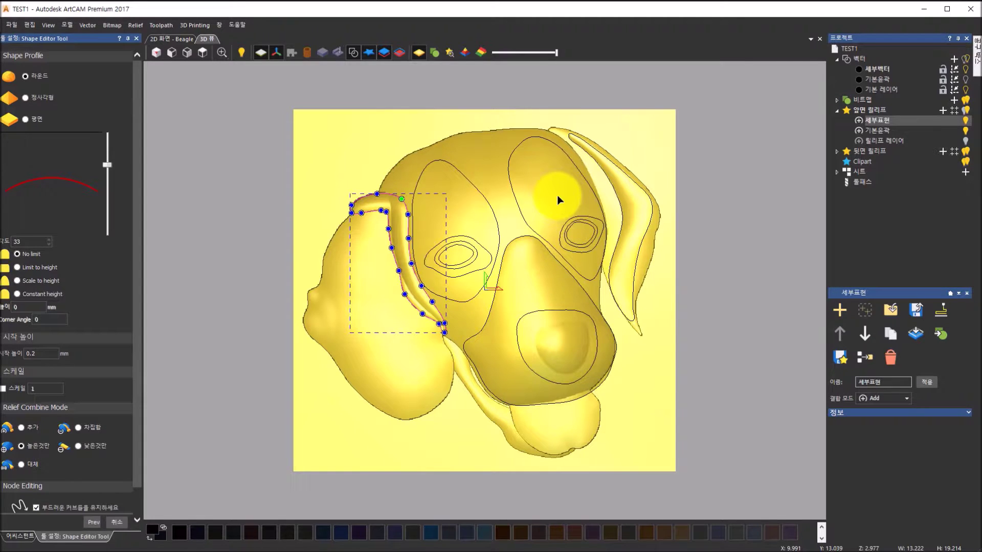
left_click(121, 524)
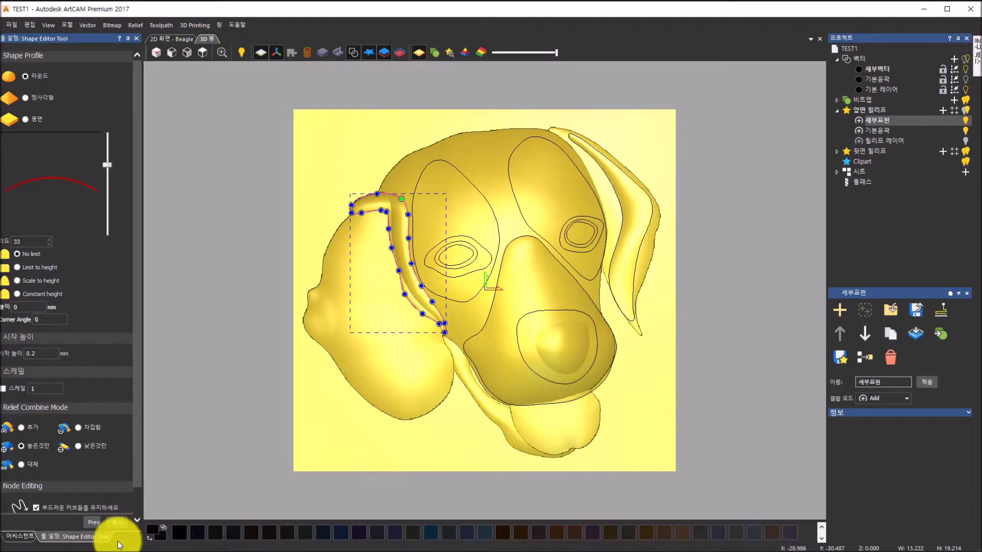
- Start a 3D Blend between the large outline around the right eye and the outer right eye outline, with an inner height of 1 mm
left_click(498, 225)
left_click(522, 216)
left_click(435, 52)
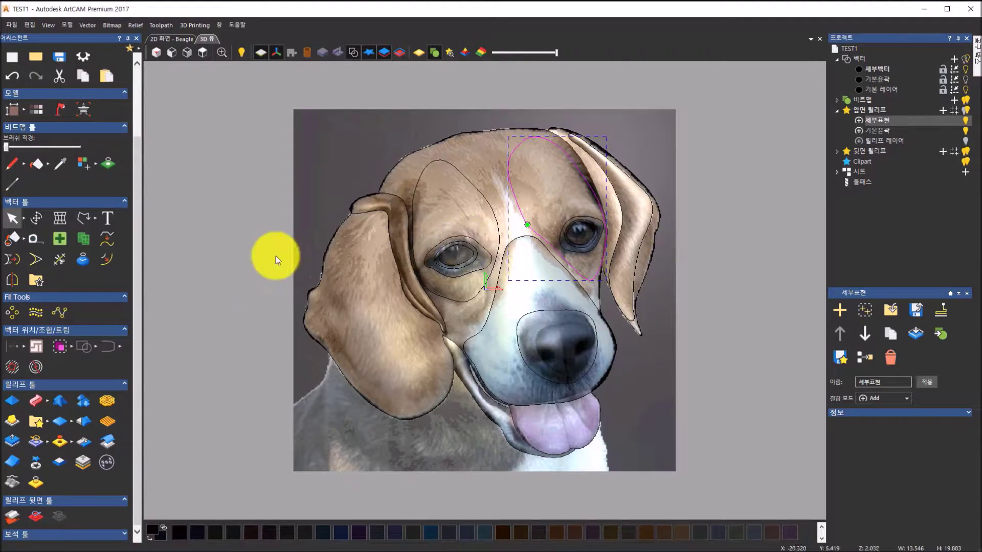
left_click(56, 406)
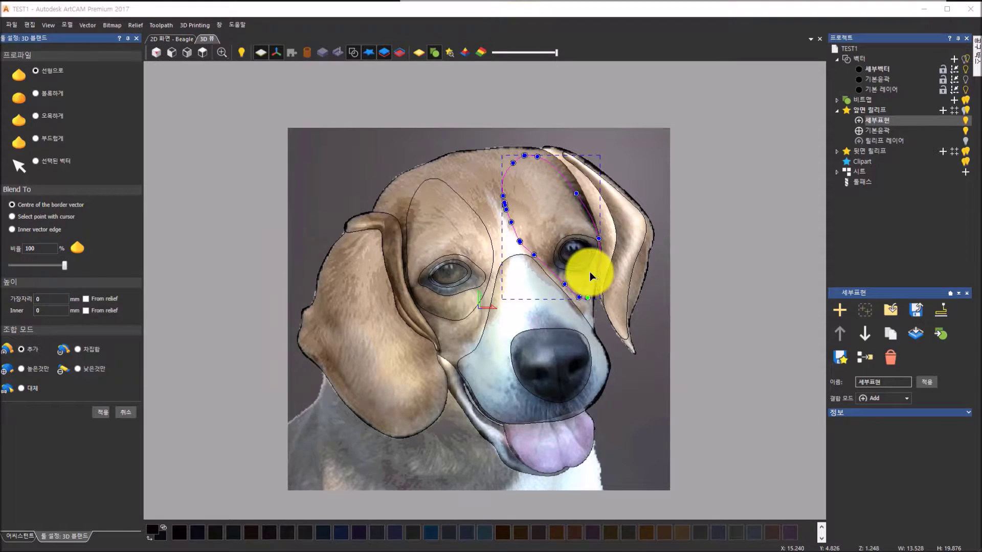
scroll(588, 245, "up", 2)
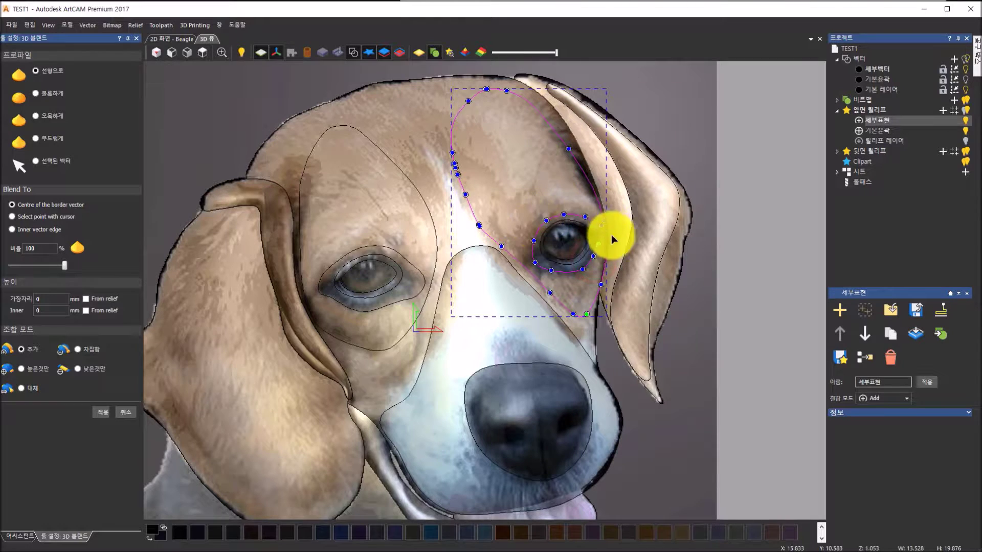
left_click(571, 274, "shift")
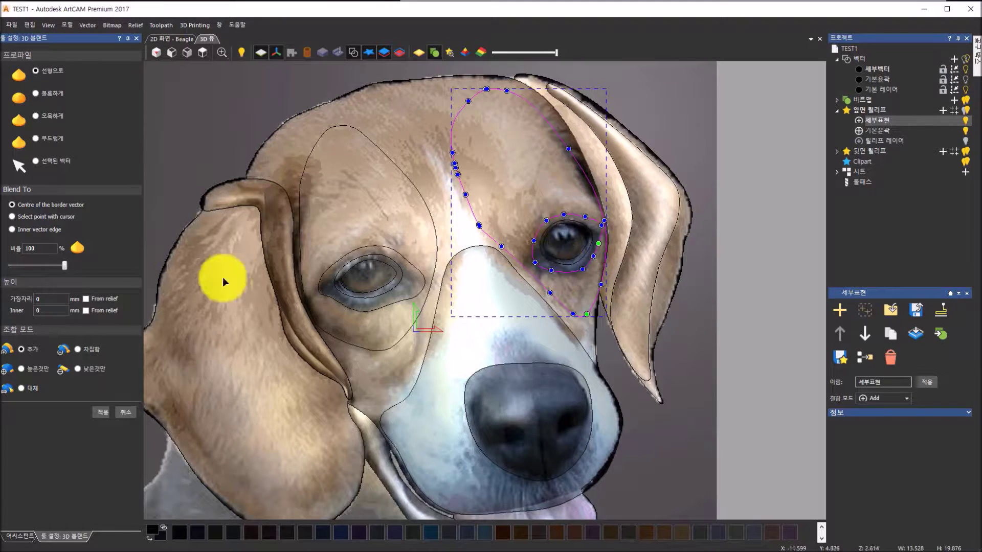
left_click(58, 297)
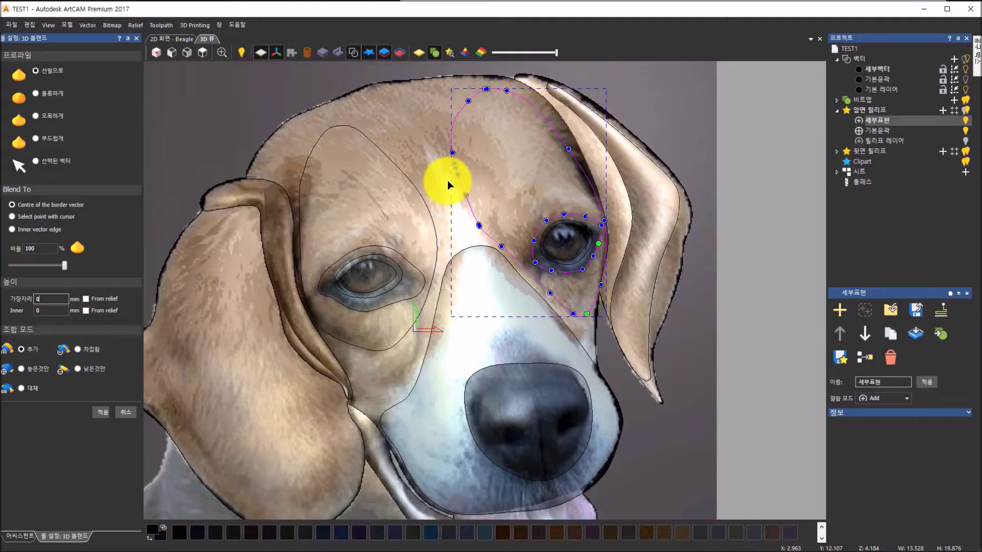
left_click(64, 310)
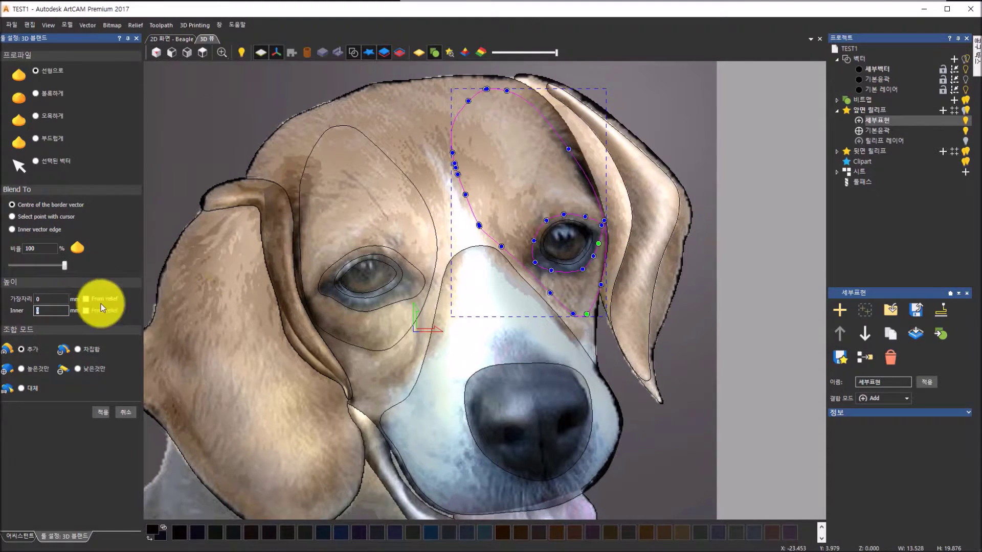
type("1")
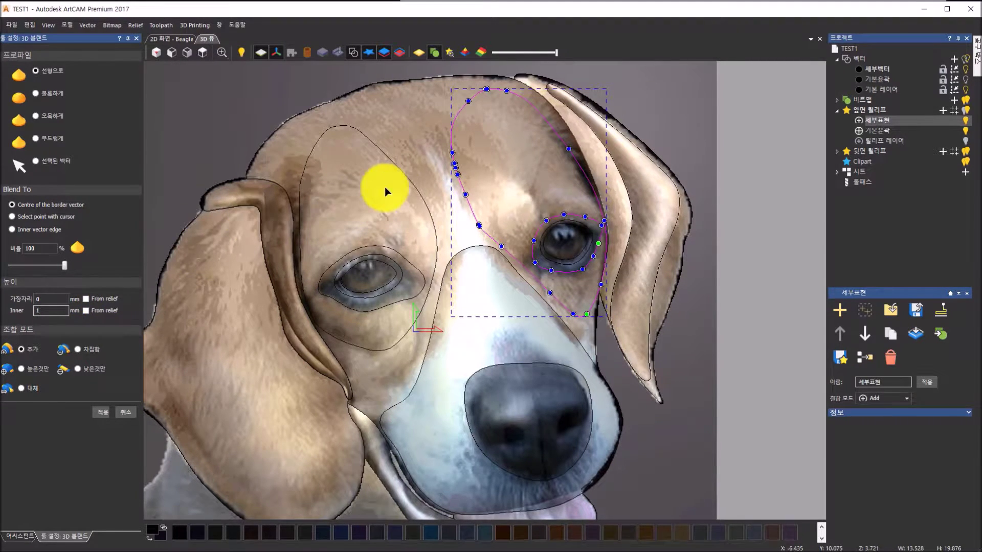
- Set the right eye area's blend to end at the inner vector edge and inspect its shape on the relief
left_click(422, 51)
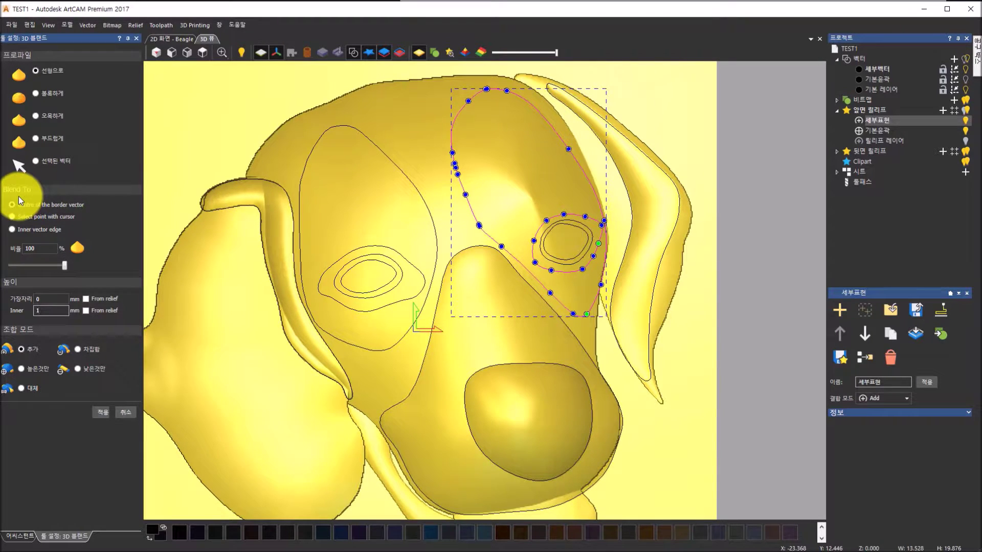
left_click(12, 230)
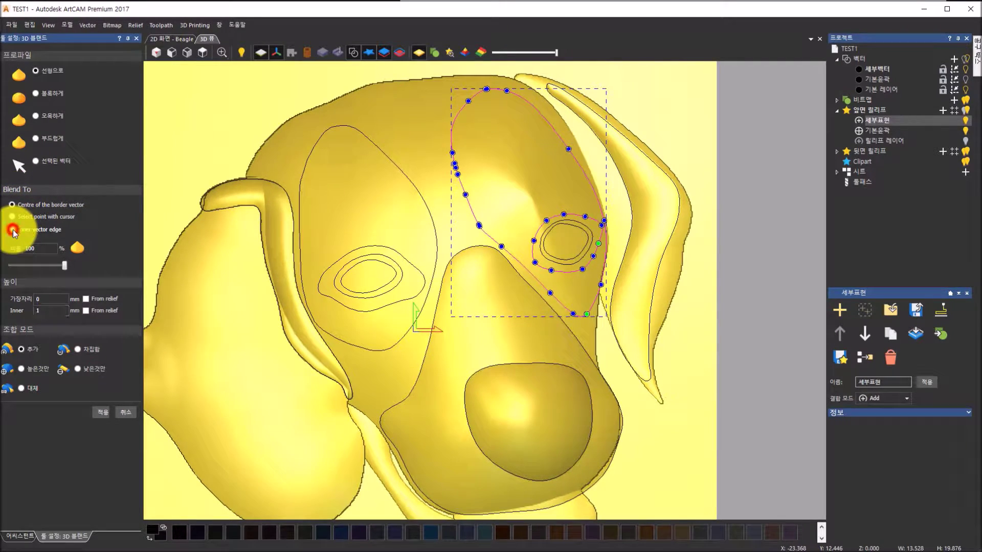
left_click_drag(571, 335, 554, 254)
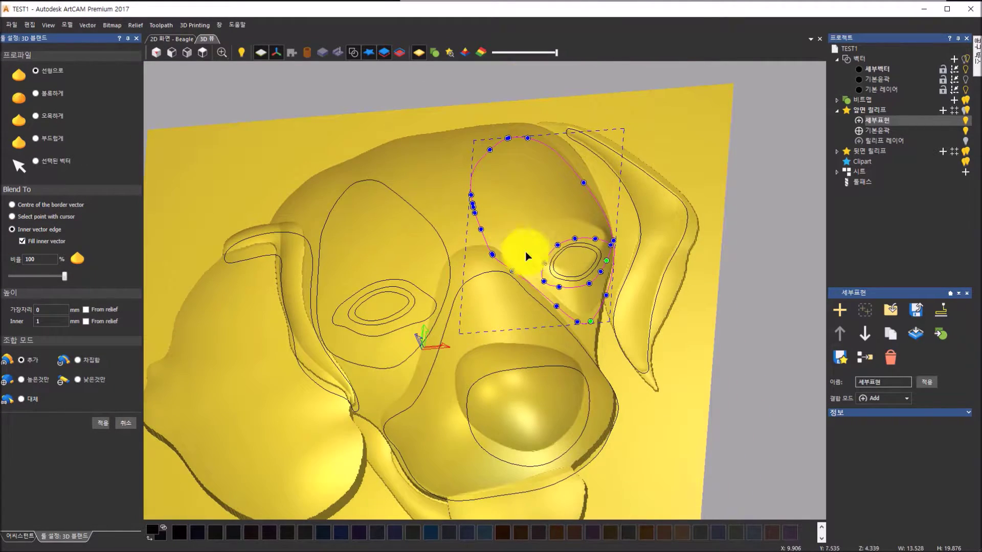
left_click(203, 53)
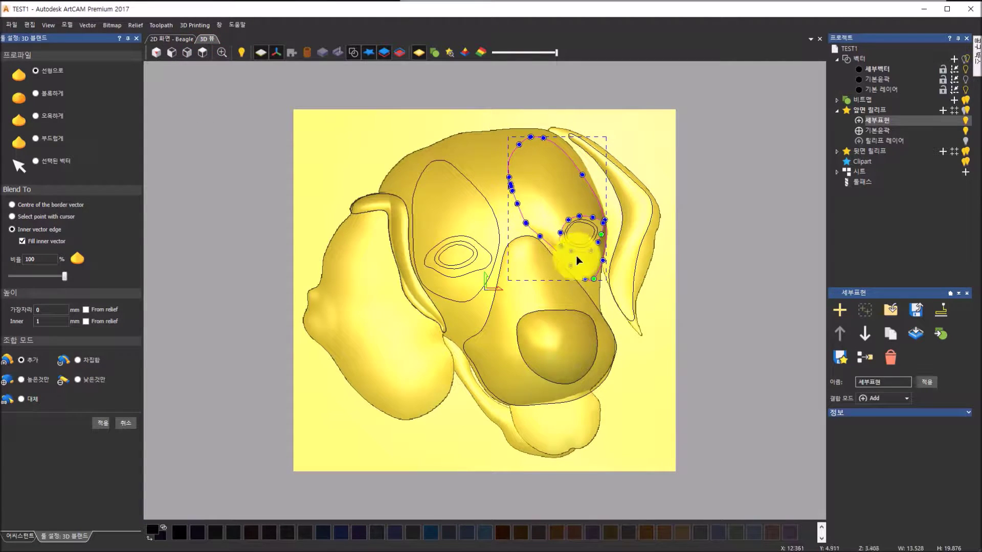
scroll(609, 221, "up", 3)
left_click_drag(617, 289, 517, 298)
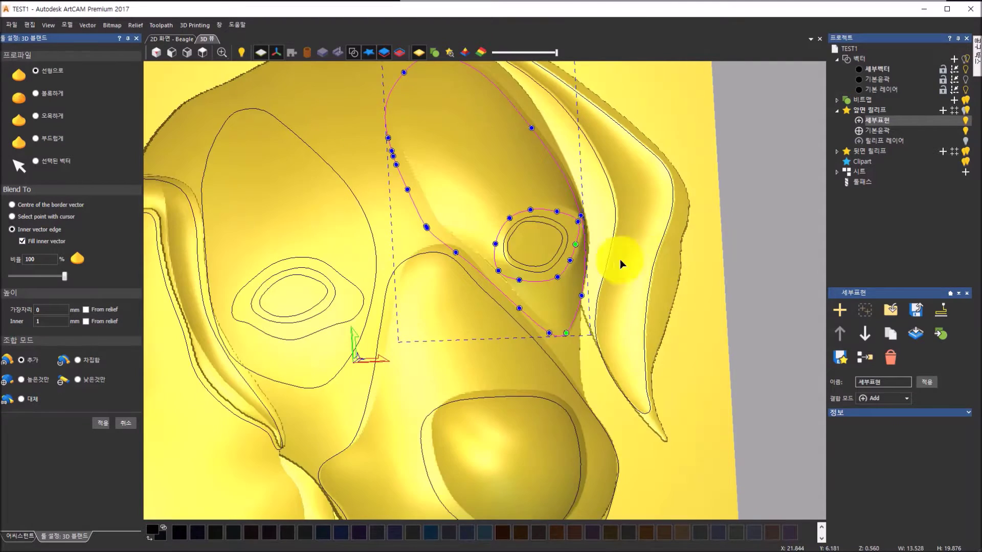
left_click_drag(453, 232, 457, 133)
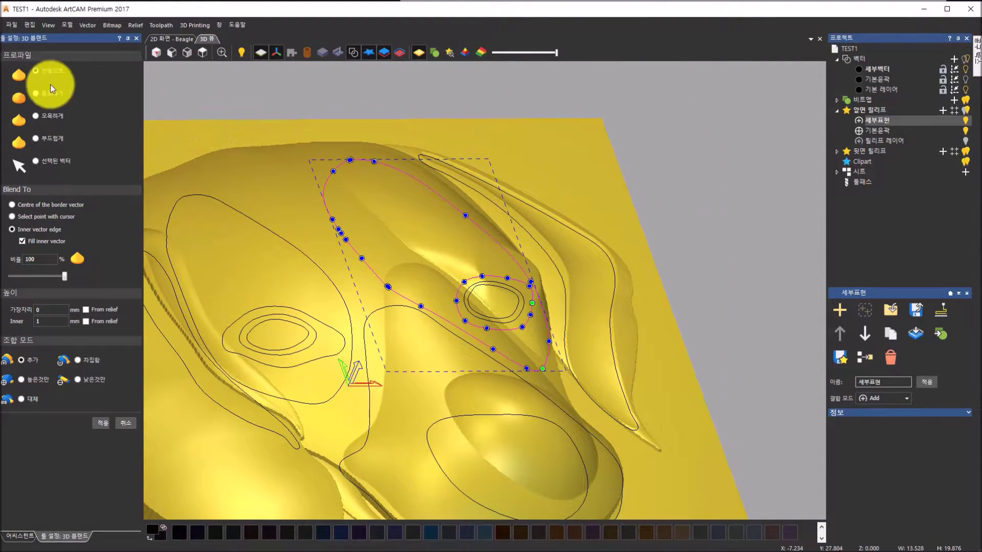
- Try the 볼록하게, 오목하게 and 부드럽게 profiles on the right eye area's blend
left_click(36, 93)
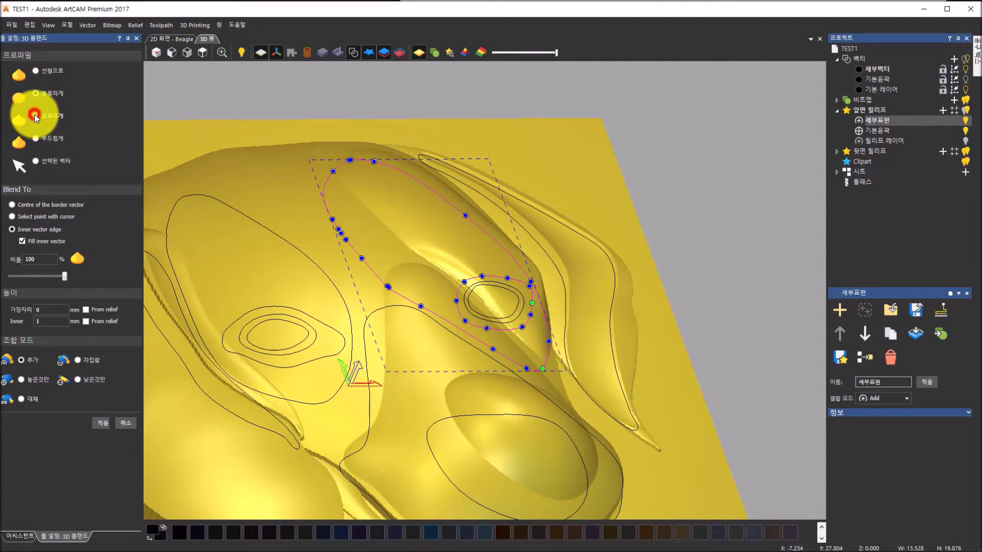
left_click(34, 114)
left_click_drag(438, 256, 332, 201)
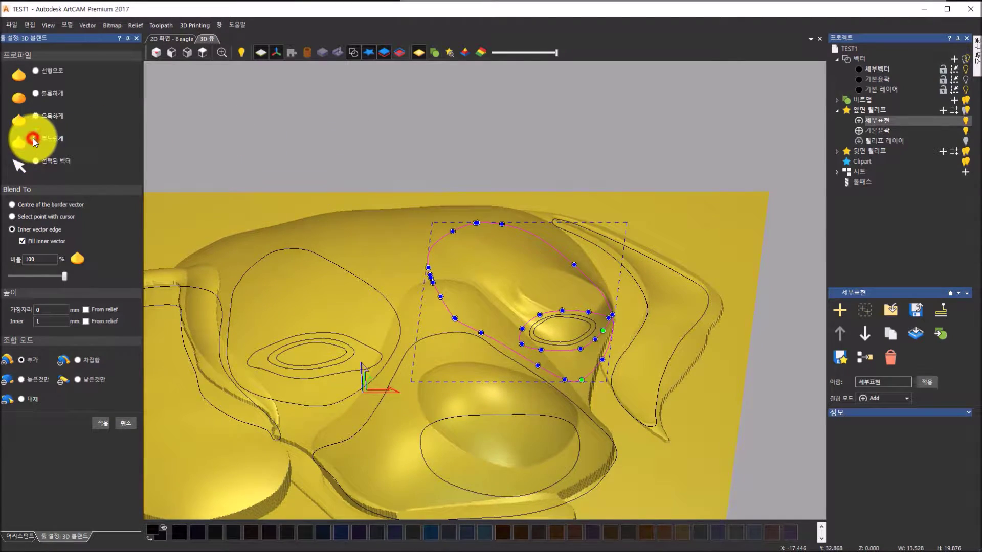
left_click(33, 138)
left_click_drag(259, 231, 276, 266)
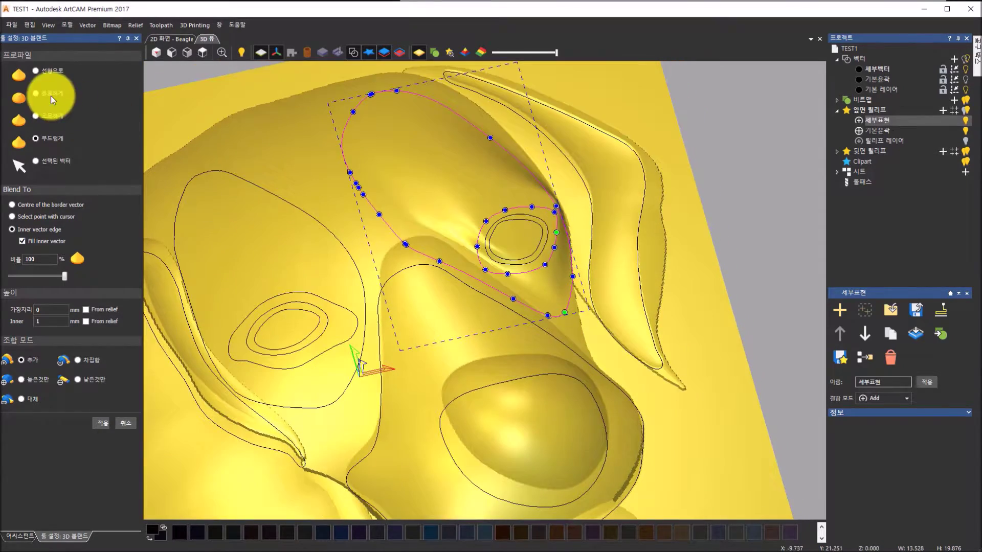
left_click(38, 94)
left_click_drag(481, 253, 519, 219)
- Choose the 선형으로 profile for the right eye area's blend and apply it to the relief
left_click(36, 70)
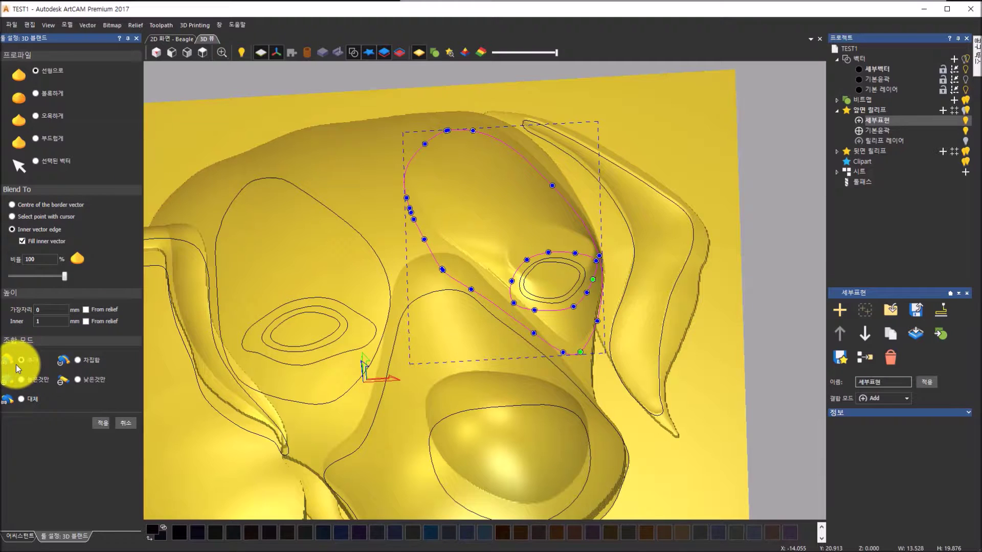
left_click(100, 424)
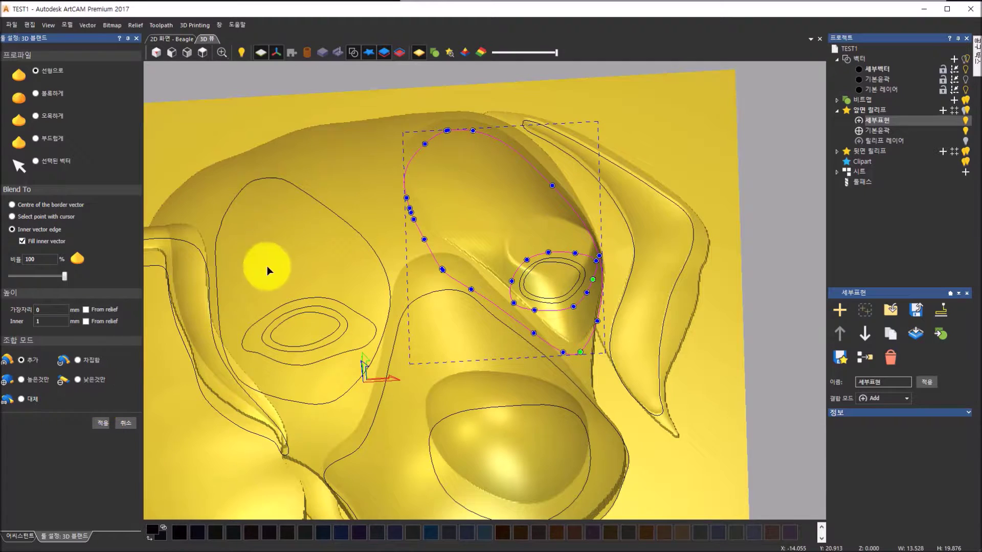
- Apply the same 3D Blend between the large outline around the left eye and the outer left eye outline, then finish blending
left_click(342, 219)
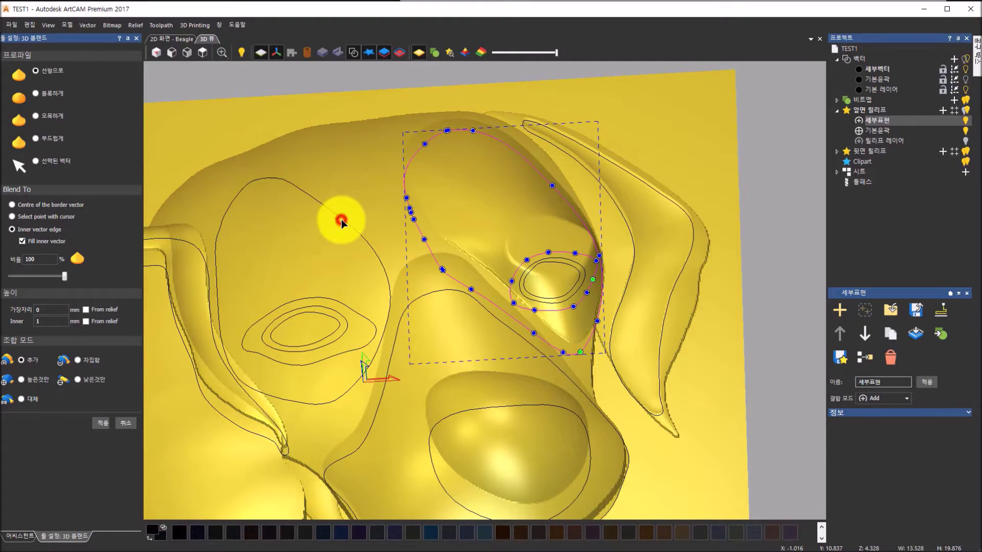
left_click(335, 302, "shift")
left_click_drag(385, 350, 268, 193)
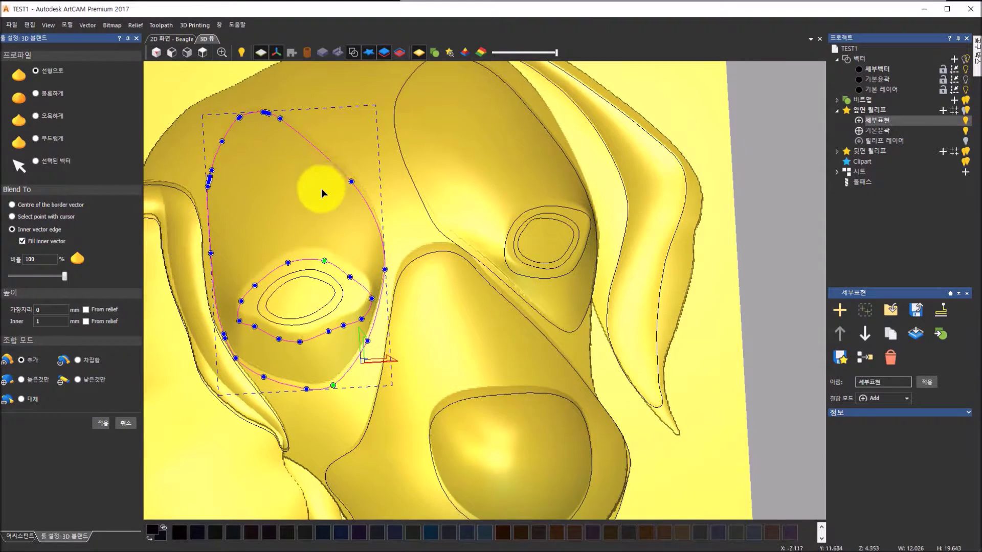
left_click(99, 423)
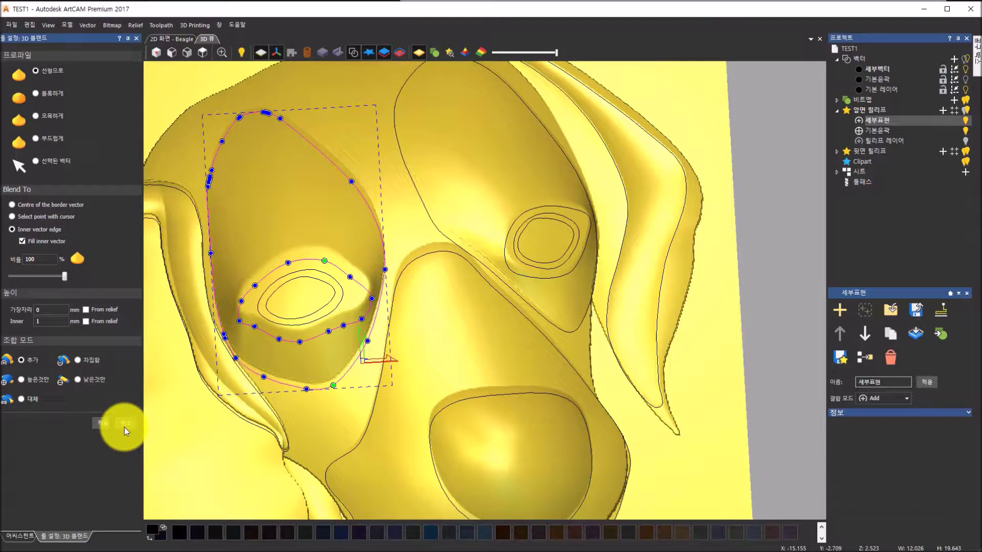
left_click(124, 428)
- Select the left eye's two outer outlines and give the eyelid band between them a round profile with an angle of 63
scroll(384, 387, "down", 5)
left_click_drag(379, 388, 507, 389)
scroll(449, 247, "up", 6)
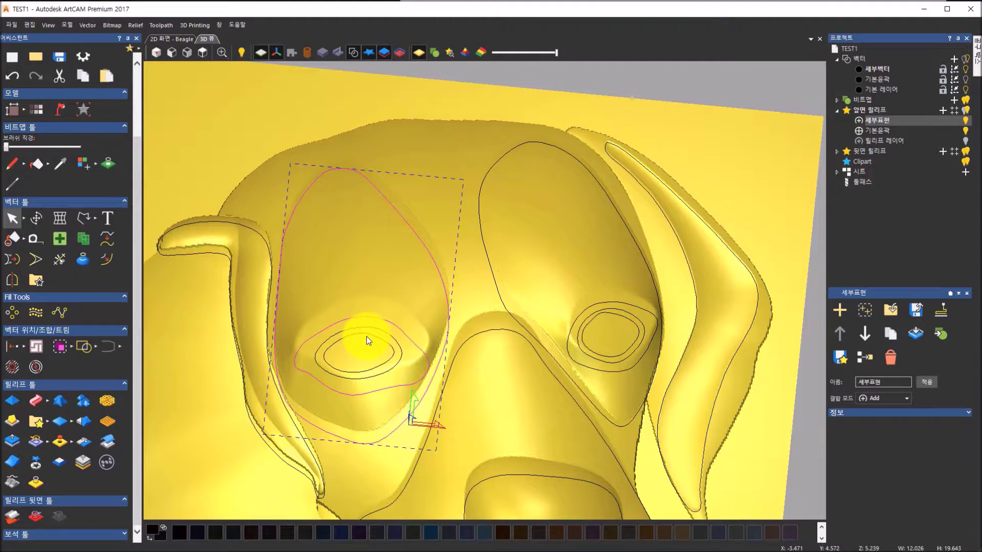
left_click(367, 335)
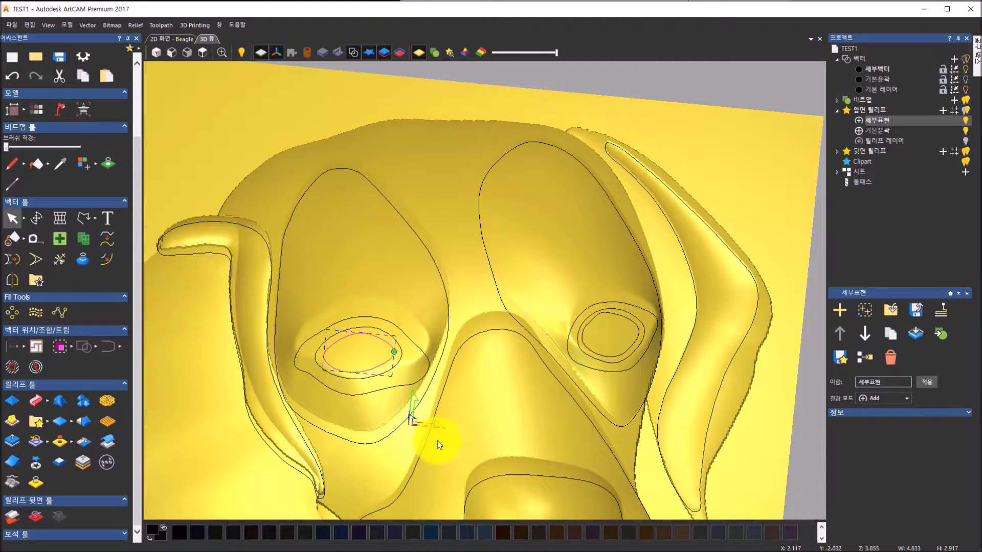
left_click(403, 351)
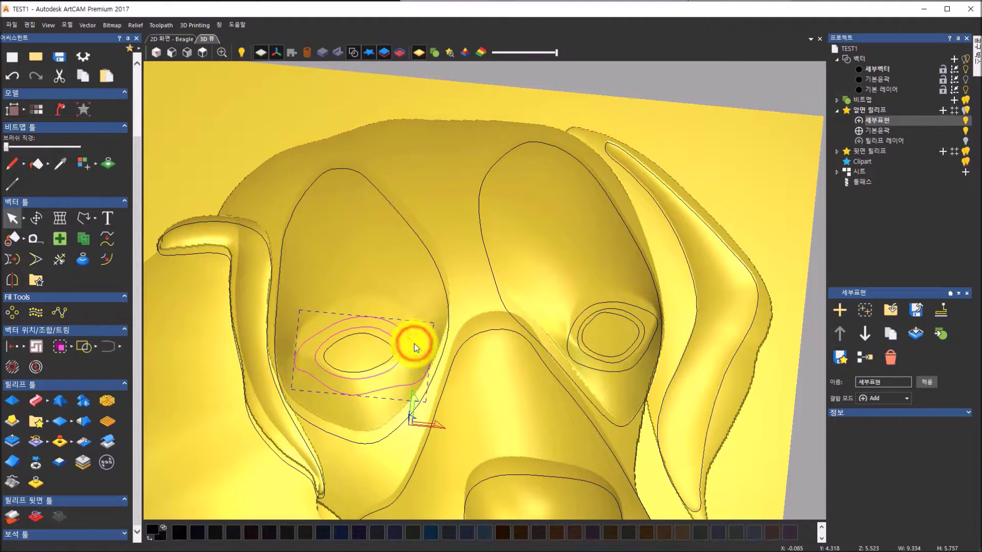
left_click(10, 404)
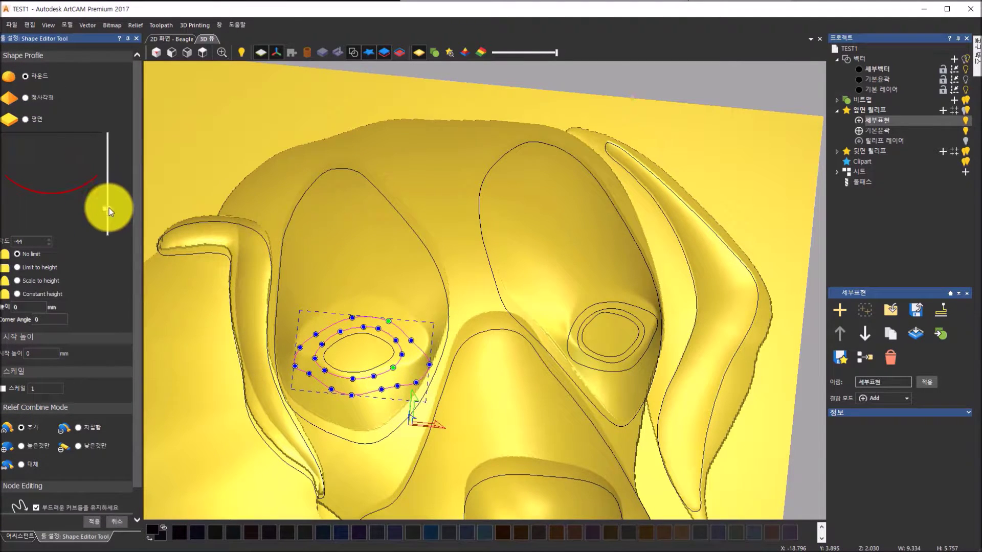
left_click_drag(109, 211, 109, 147)
left_click_drag(383, 372, 136, 229)
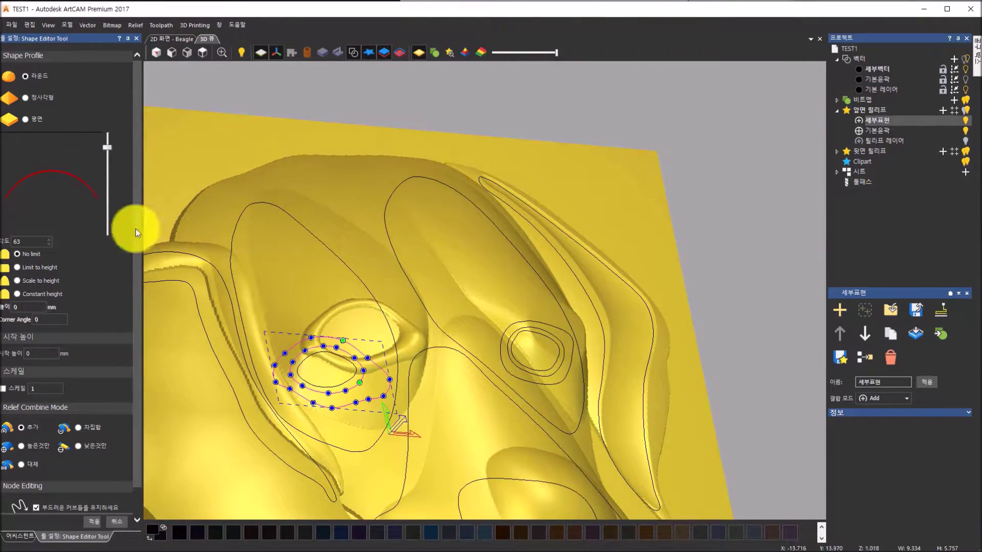
- Lower the left eyelid's round profile to an angle of 45 and apply it to the relief
left_click_drag(110, 146, 109, 155)
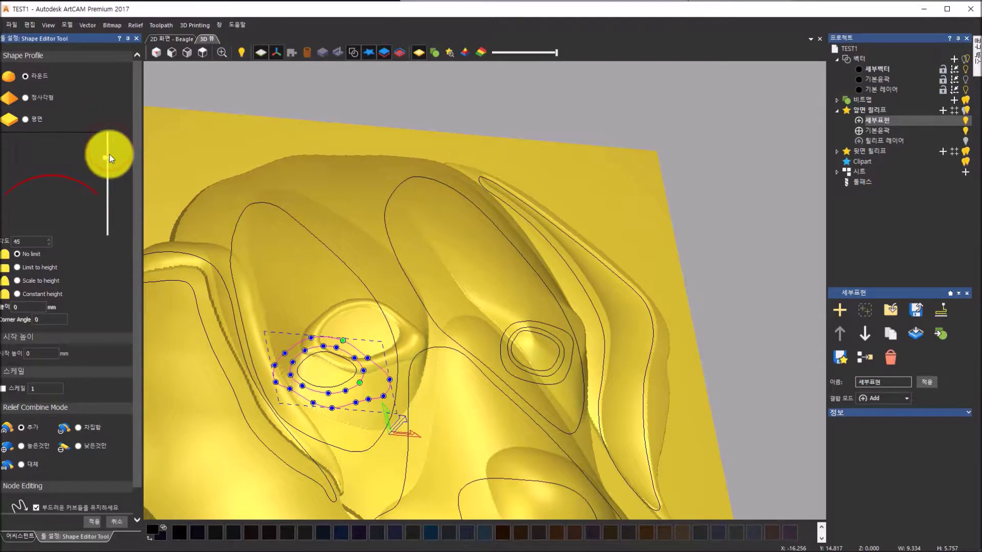
left_click_drag(452, 325, 61, 199)
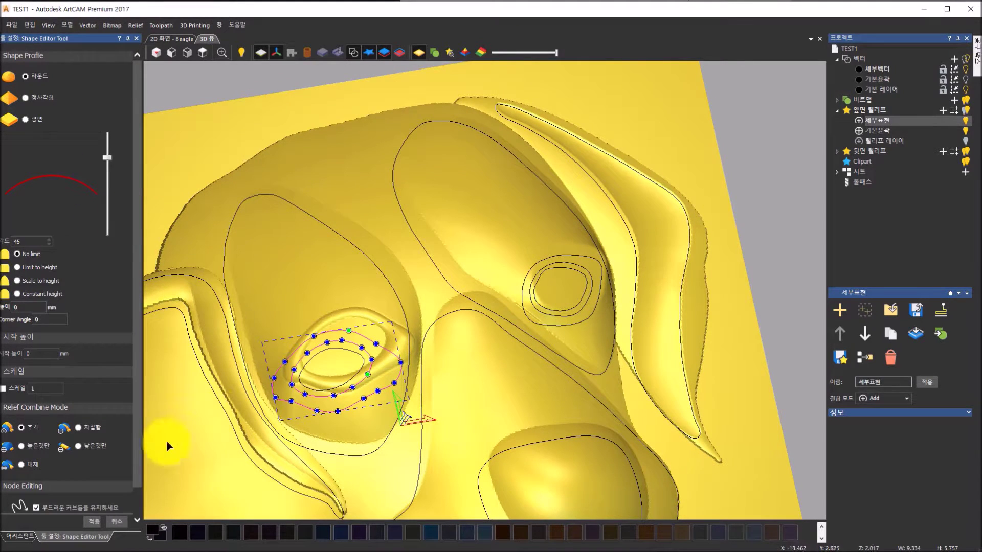
left_click(96, 521)
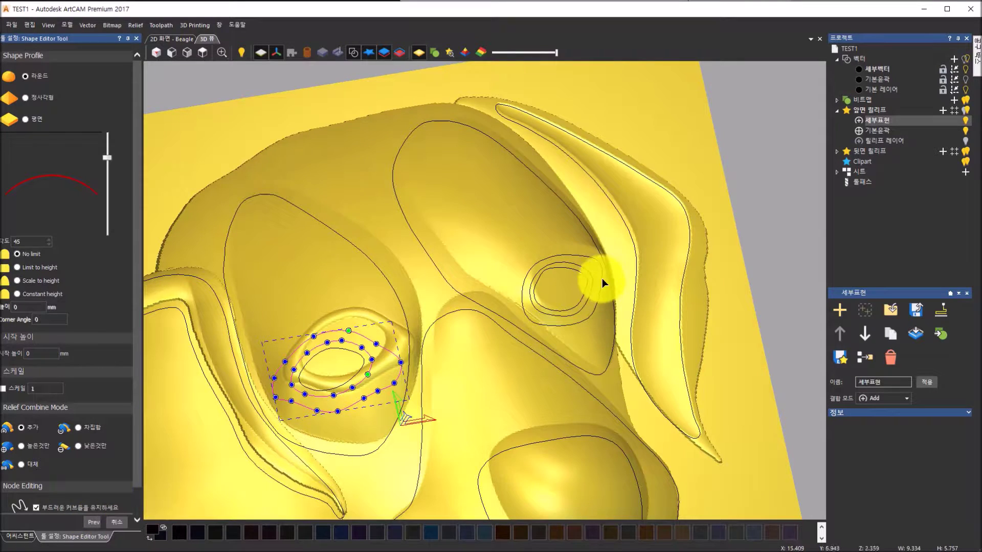
- Select the right eye's two outer outlines, give the eyelid band between them a round profile with an angle of 63, and apply it
left_click(584, 255)
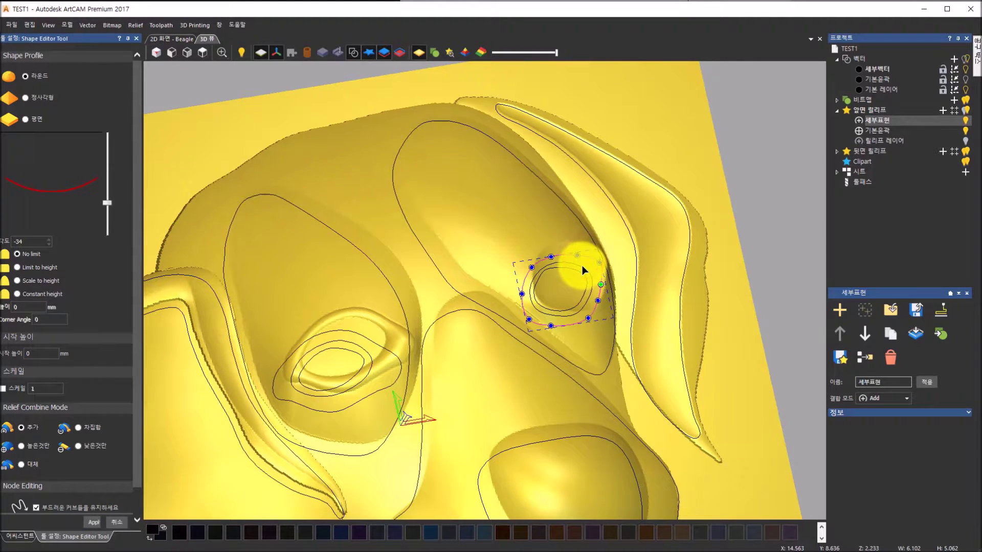
left_click(581, 266)
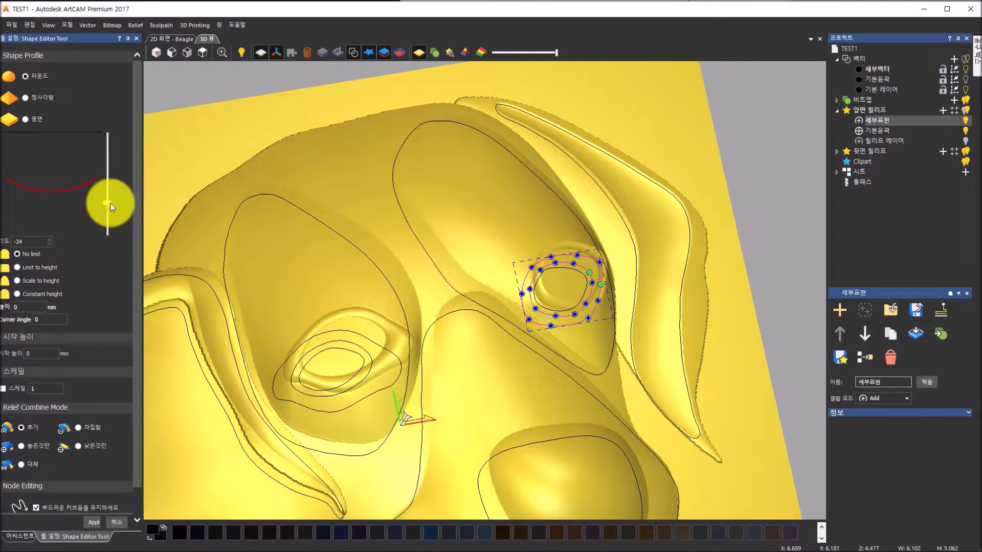
left_click_drag(110, 184, 109, 146)
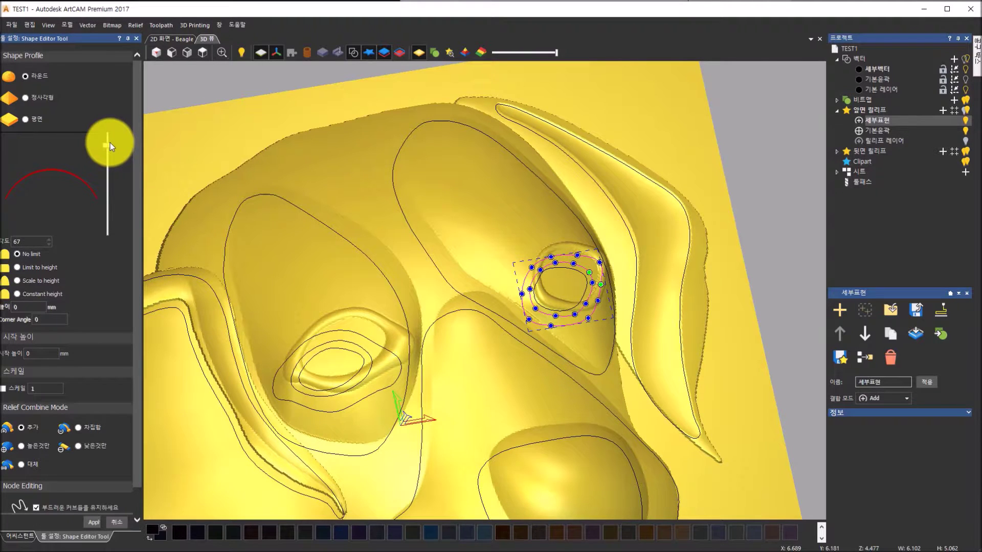
left_click(97, 524)
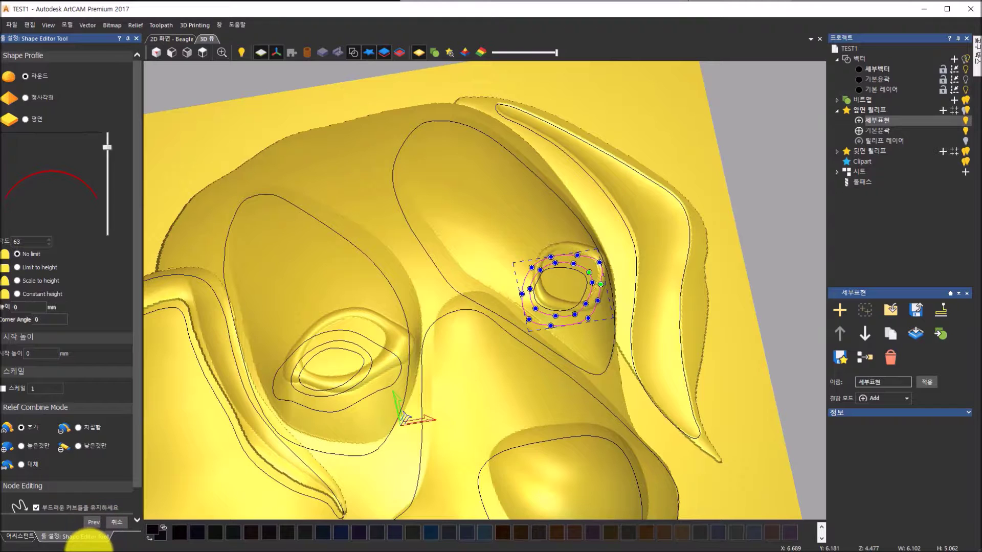
- Select the innermost outlines of both eyes, apply a round profile with an angle of 42 to the eyeballs, and close the Shape Editor
left_click(343, 350)
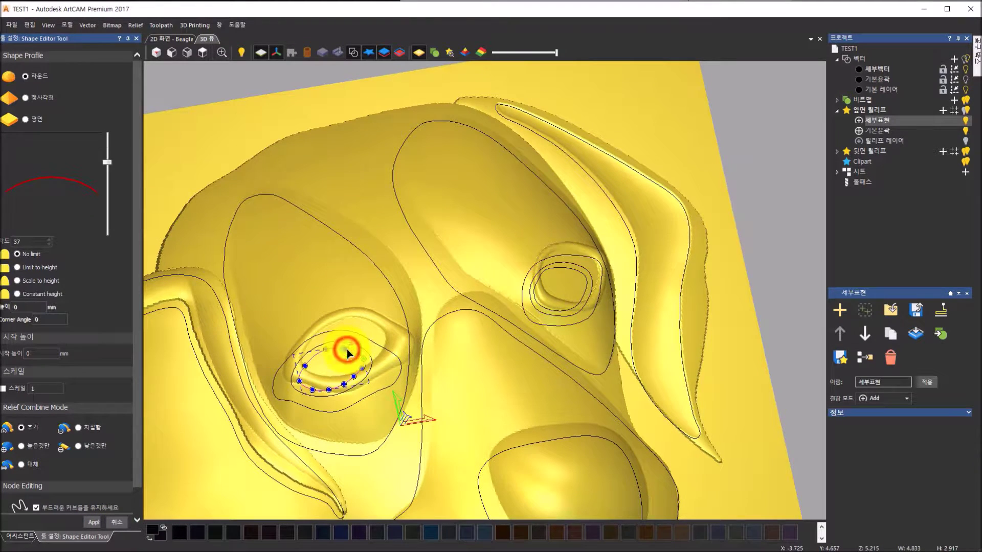
left_click(560, 266)
left_click_drag(345, 417, 118, 165)
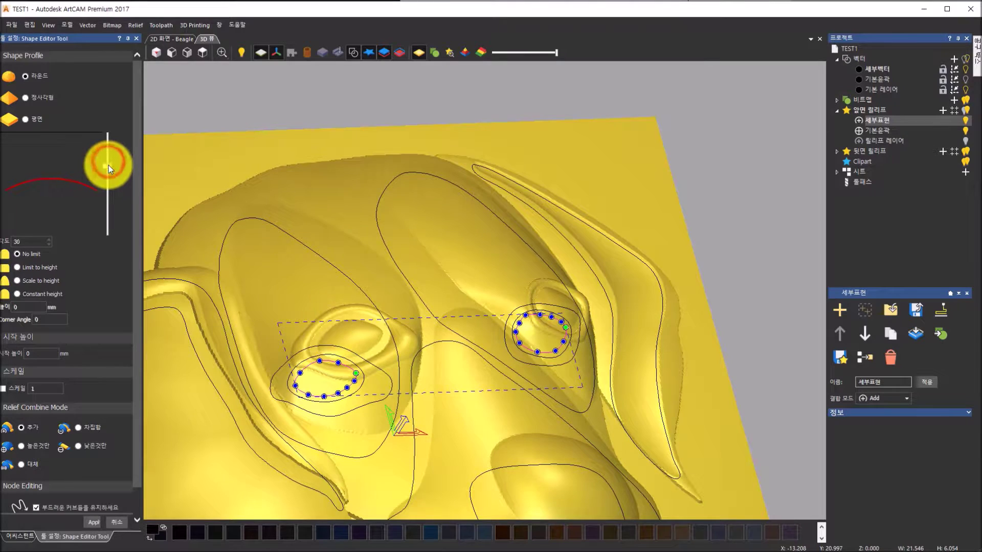
left_click_drag(109, 157, 109, 155)
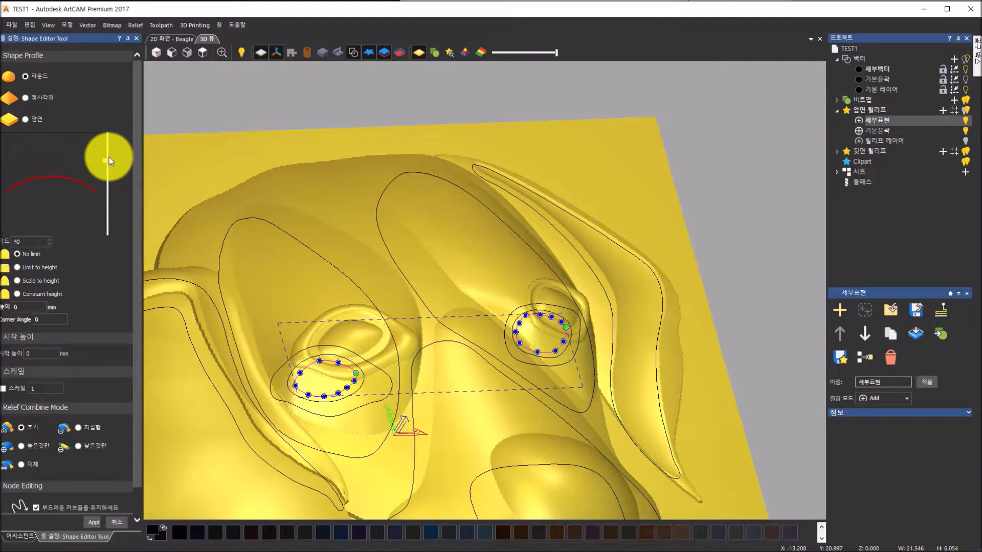
left_click_drag(109, 156, 110, 155)
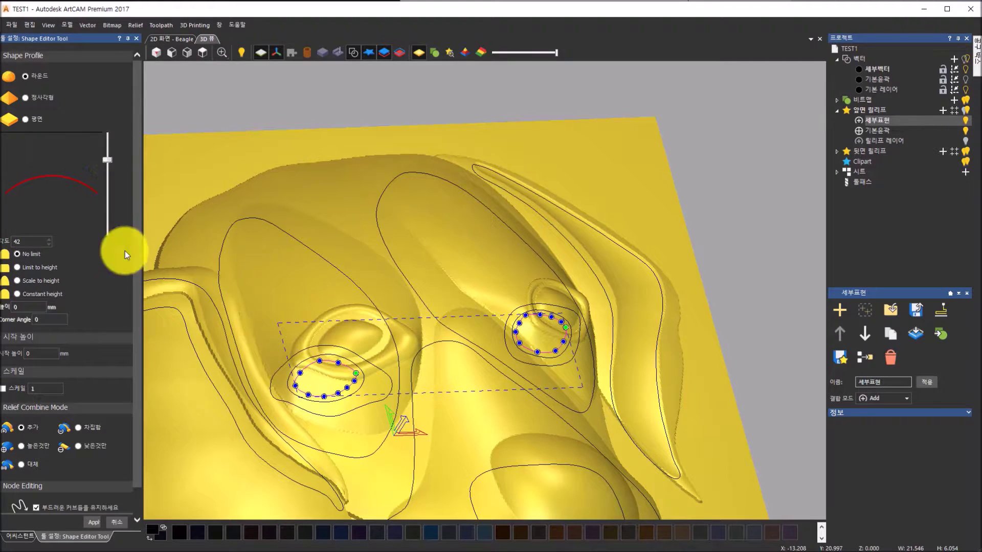
left_click_drag(317, 386, 467, 387)
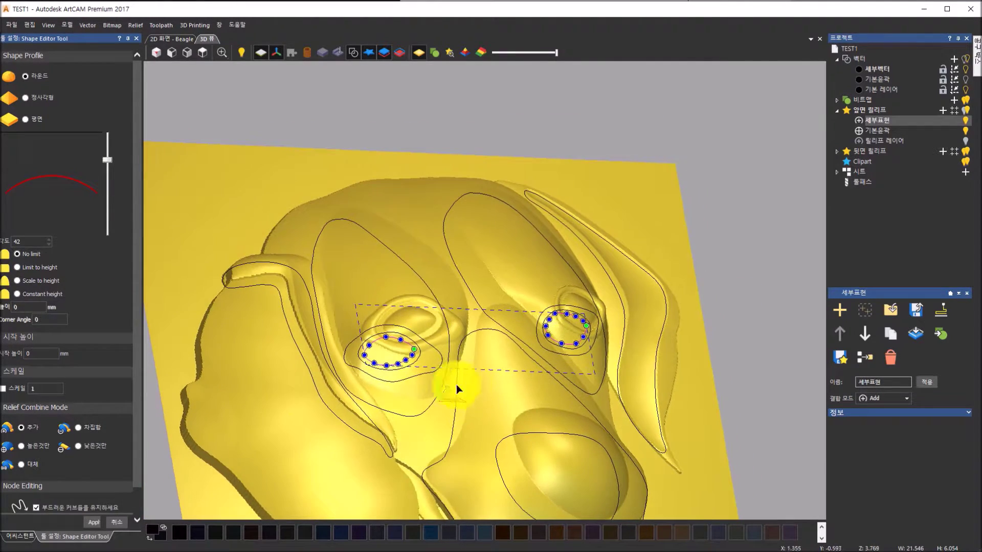
left_click(94, 524)
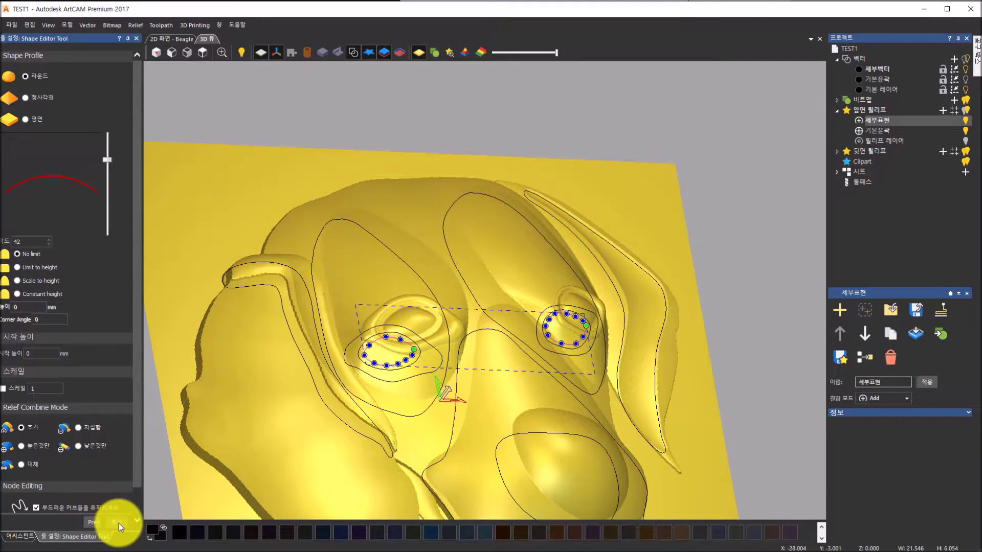
left_click(118, 523)
- Hide the vectors in the 3D view and inspect the whole beagle relief from above and from a low side angle
left_click_drag(581, 242, 471, 354)
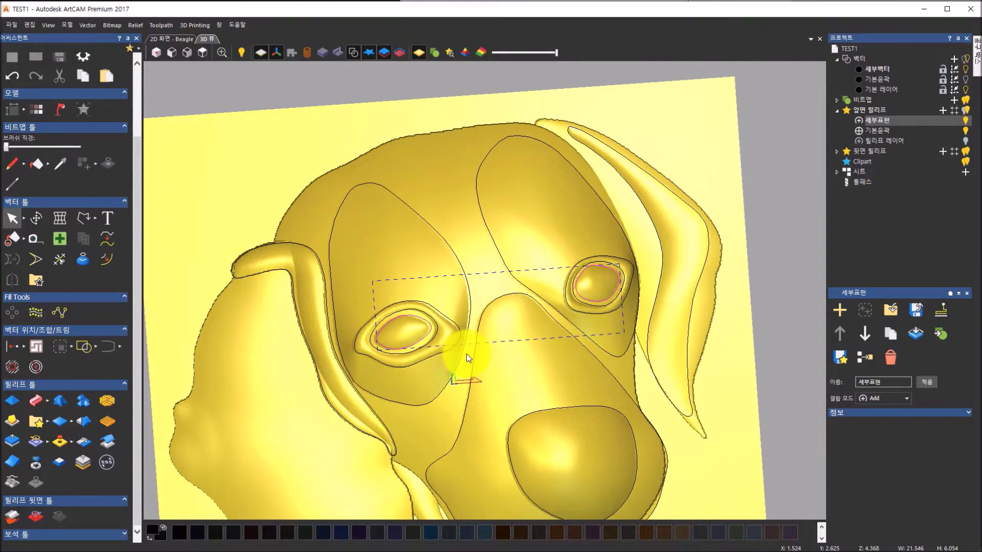
scroll(466, 354, "down", 3)
left_click_drag(465, 371, 489, 343)
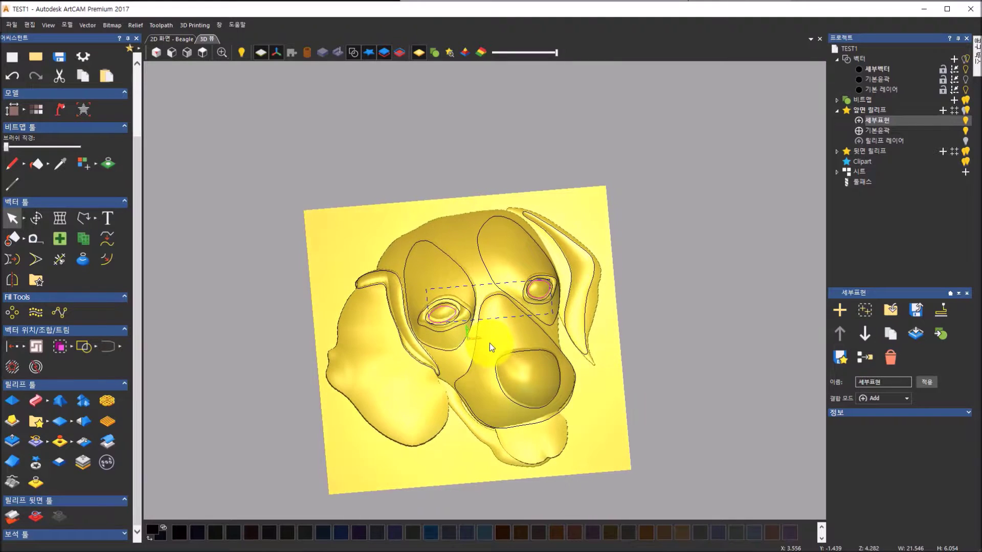
left_click(353, 51)
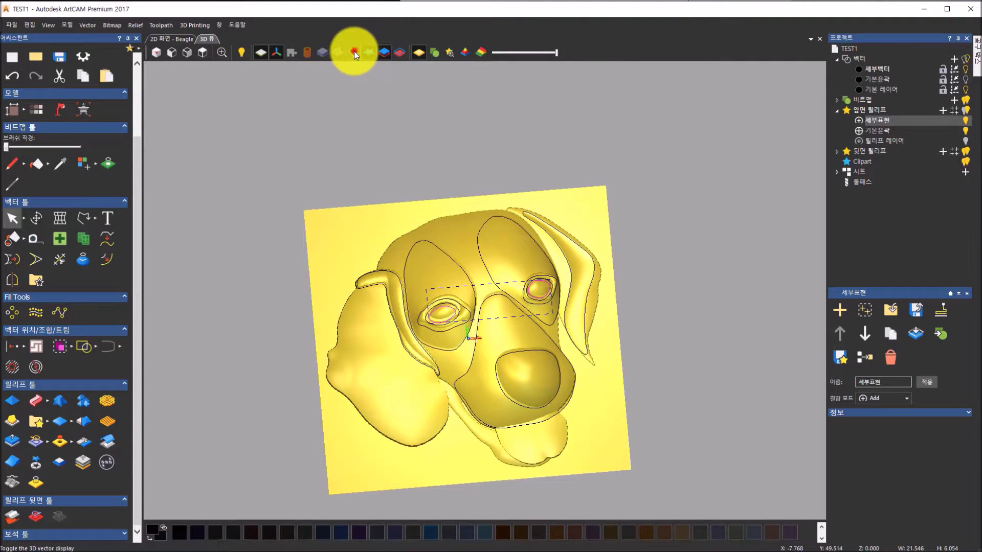
left_click_drag(528, 430, 666, 404)
left_click_drag(431, 373, 438, 260)
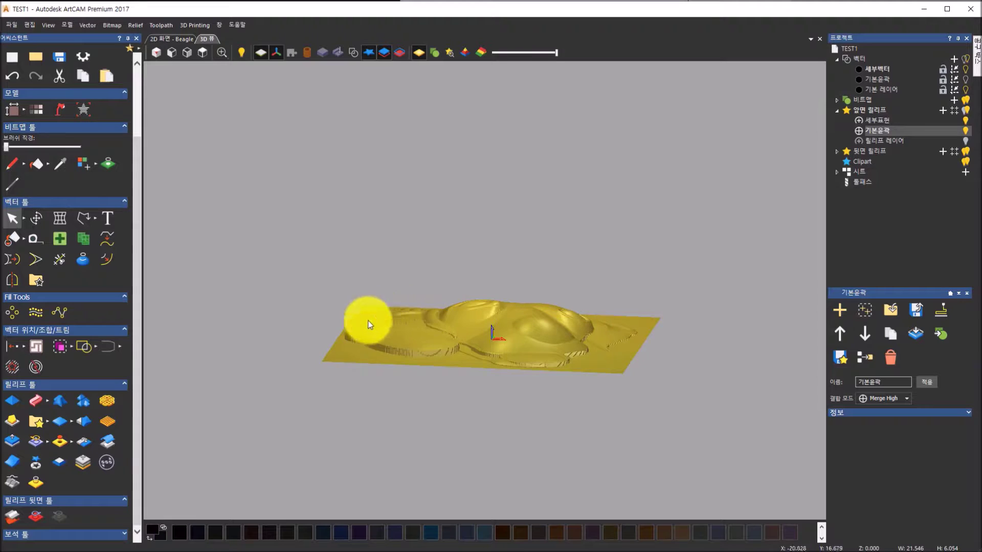
left_click_drag(459, 346, 421, 292)
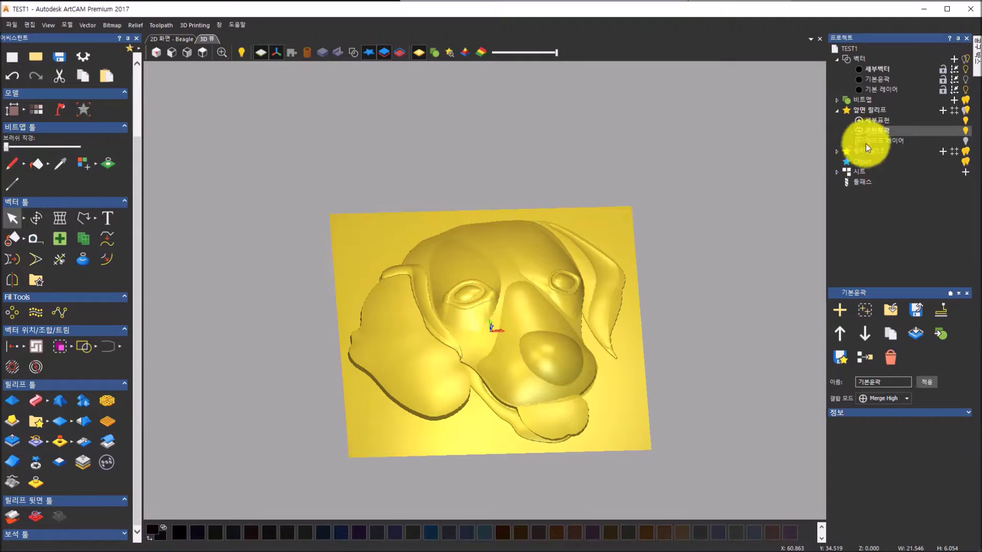
- Hide the 세부표현 relief layer, keeping the 기본윤곽 relief layer active and visible
left_click(881, 134)
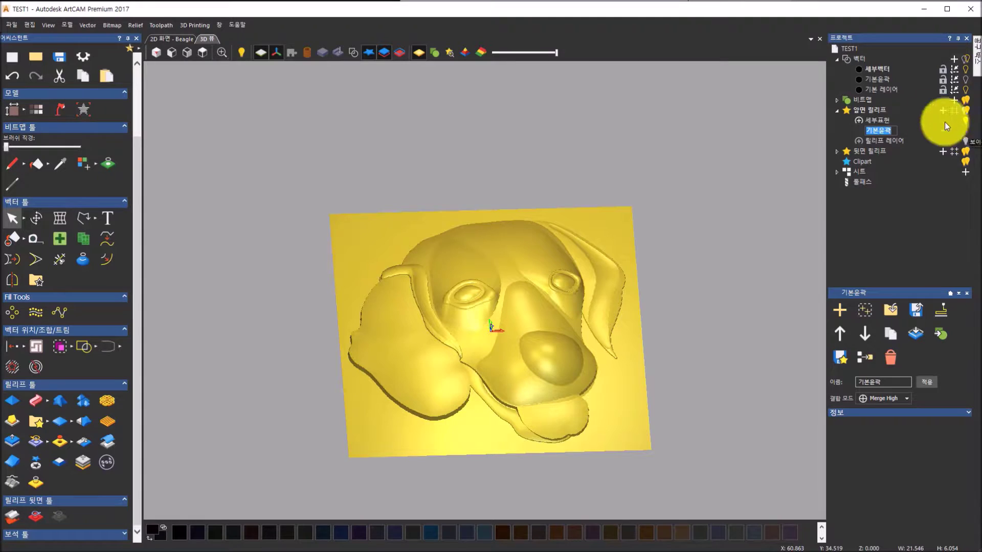
left_click(872, 120)
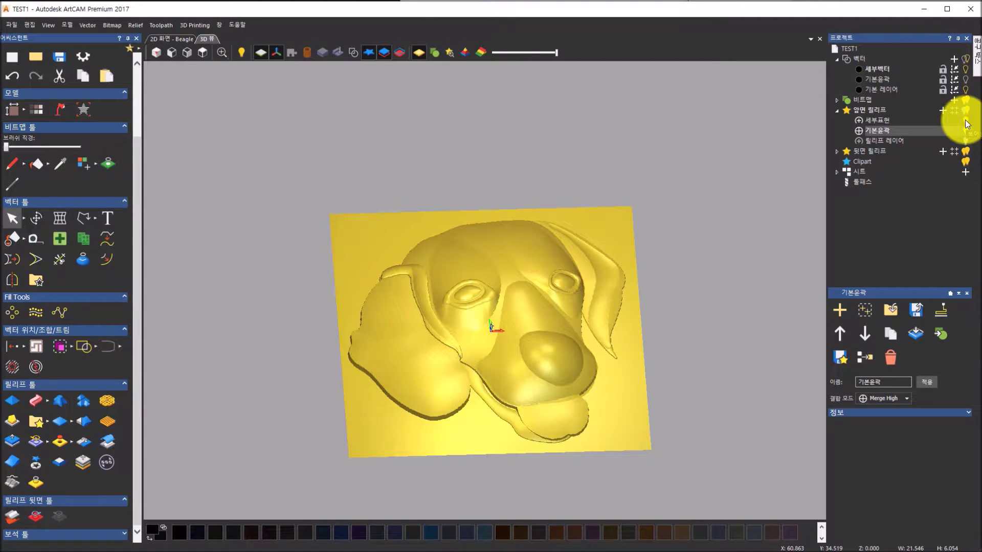
left_click(966, 124)
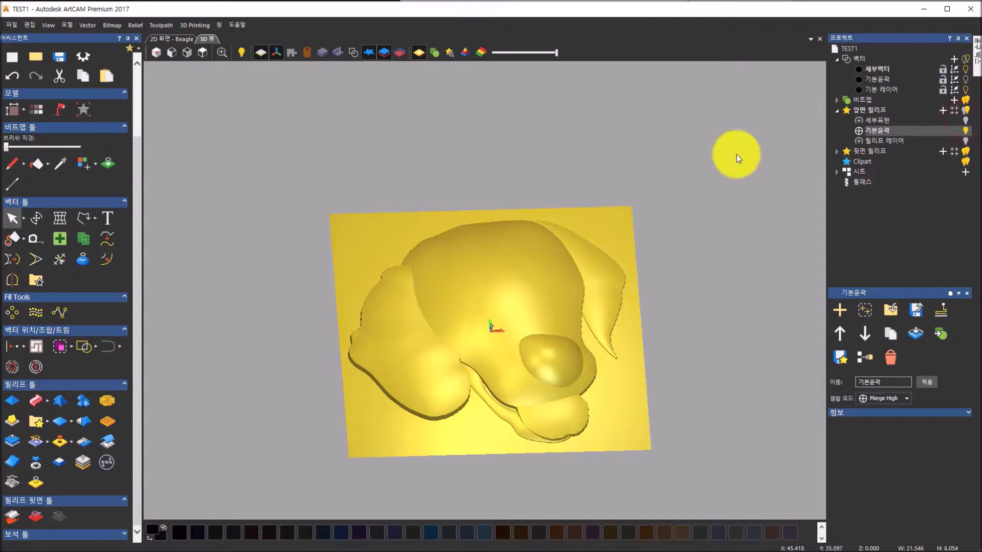
mouse_move(486, 211)
left_mouse_down()
mouse_move(441, 272)
mouse_move(431, 235)
mouse_move(454, 204)
mouse_move(484, 204)
left_mouse_up()
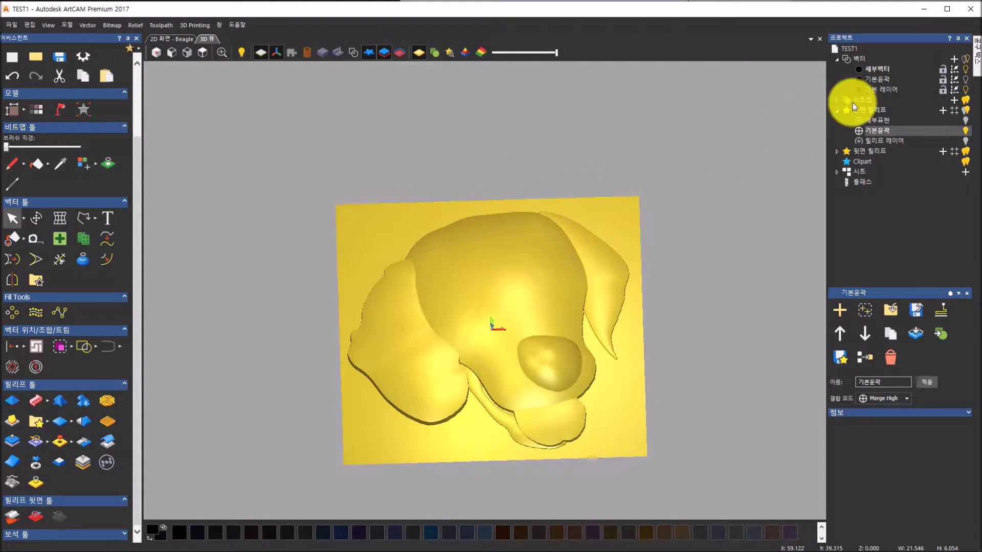
- Activate and show the 기본윤곽 vector layer, display vectors in the 3D view again, and select the left ear's outline
left_click(887, 82)
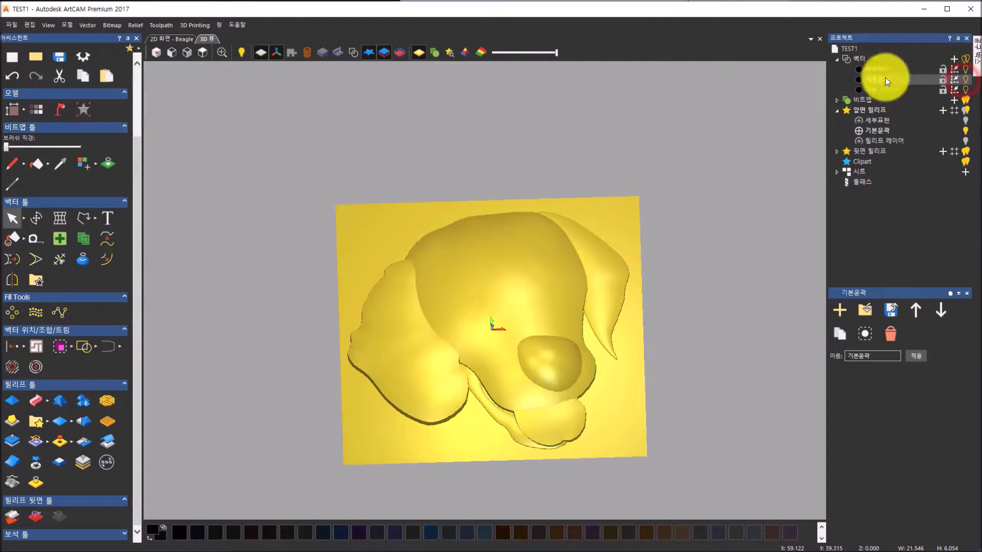
left_click(354, 55)
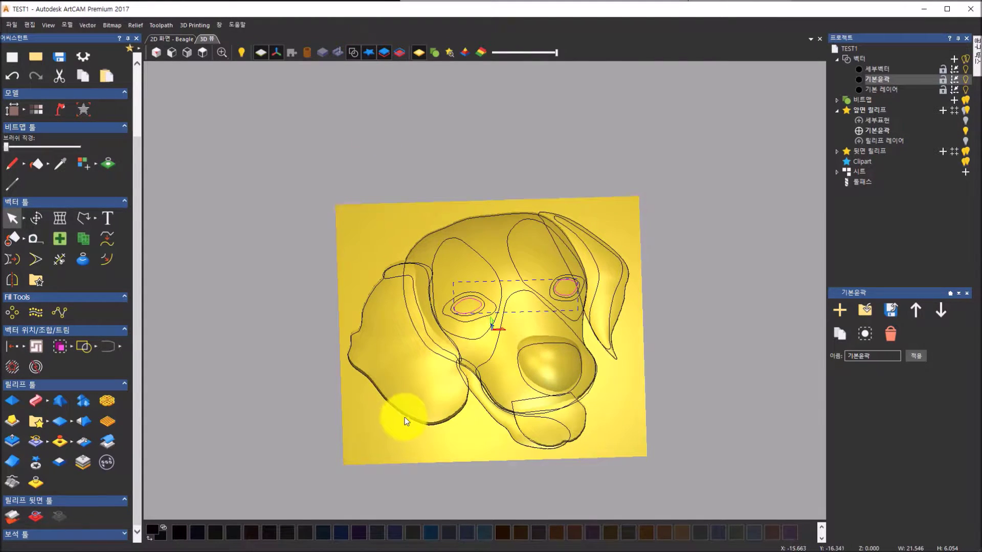
scroll(416, 460, "up", 5)
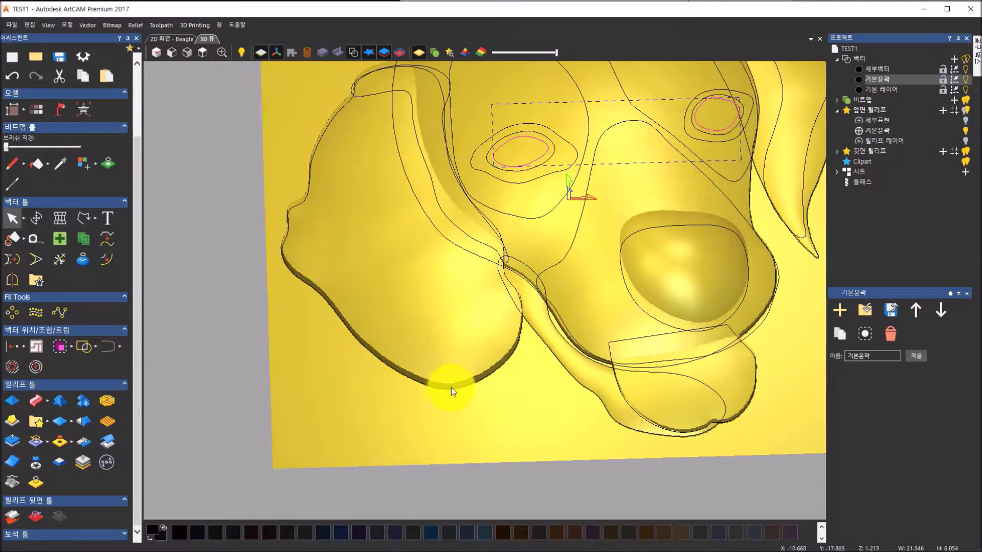
left_click(452, 390)
scroll(452, 388, "down", 4)
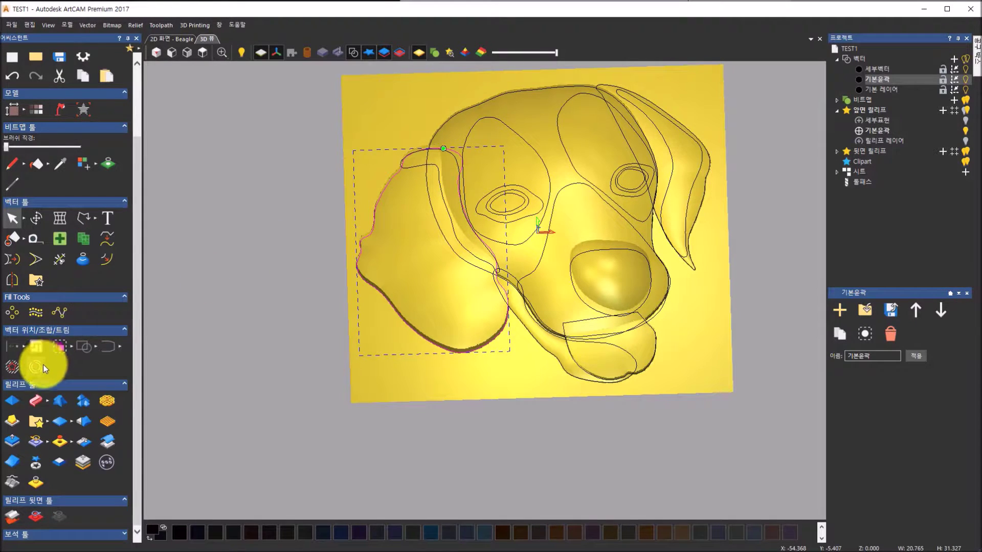
- Start a linear relief fade on the left ear, placing its start at about X -6.21, Y 1.003 and end at X -33.183, Y -12.605
left_click(14, 462)
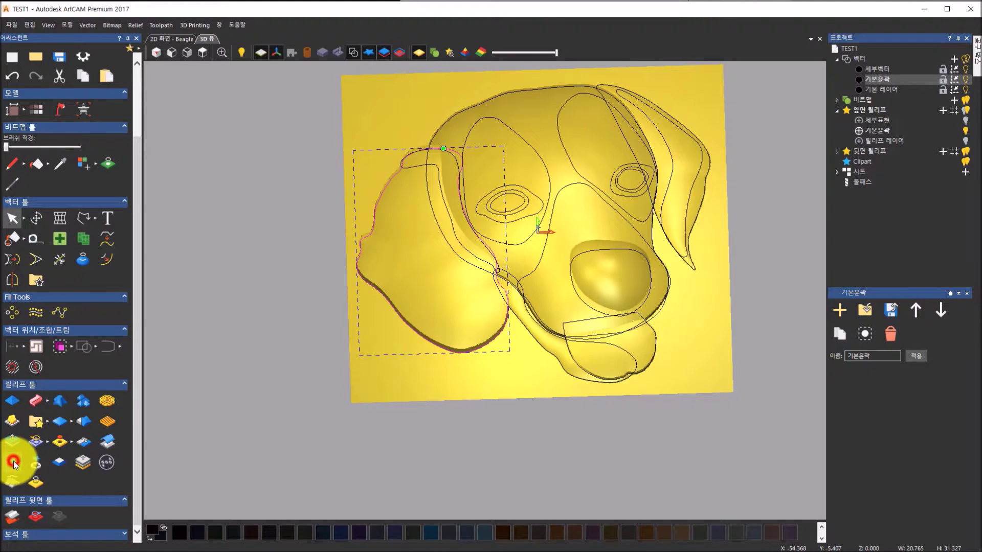
left_click_drag(391, 340, 523, 256)
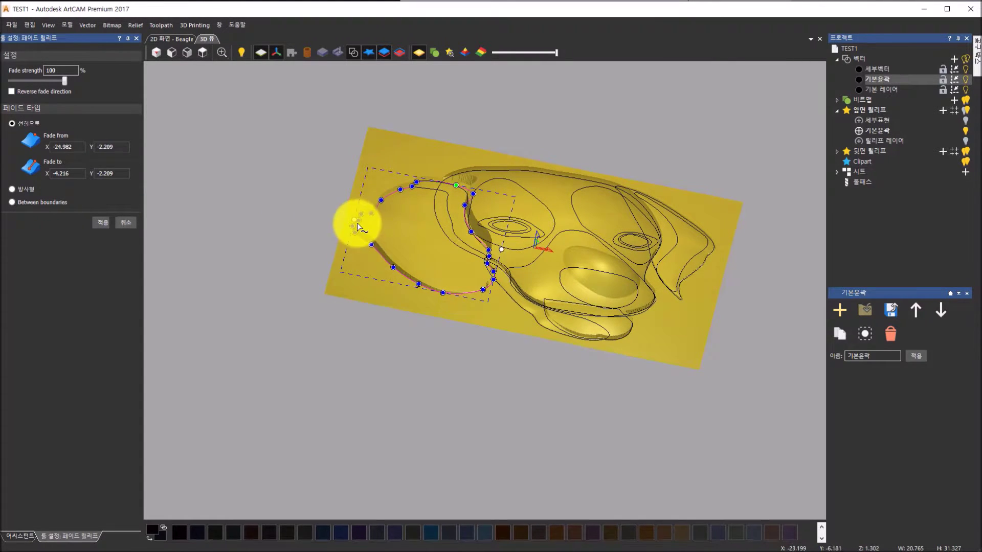
left_click_drag(352, 220, 287, 242)
left_click_drag(471, 279, 559, 247)
scroll(559, 247, "up", 2)
mouse_move(523, 203)
left_mouse_down()
mouse_move(402, 199)
mouse_move(387, 185)
left_mouse_up()
left_click_drag(636, 276, 573, 212)
scroll(408, 209, "up", 3)
mouse_move(397, 212)
left_mouse_down()
mouse_move(403, 199)
mouse_move(452, 238)
mouse_move(441, 224)
left_mouse_up()
scroll(439, 241, "down", 1)
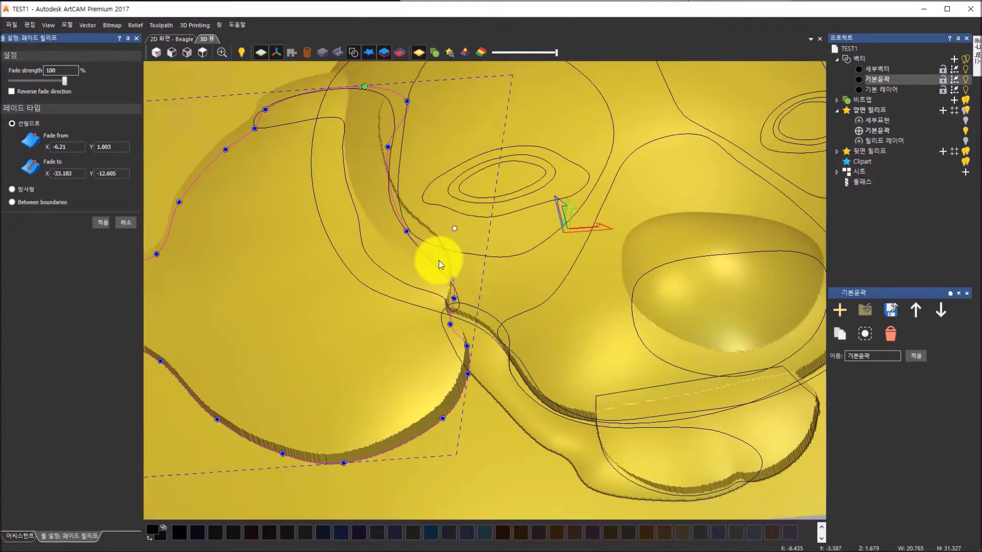
scroll(429, 248, "down", 3)
scroll(421, 251, "up", 1)
scroll(445, 256, "up", 4)
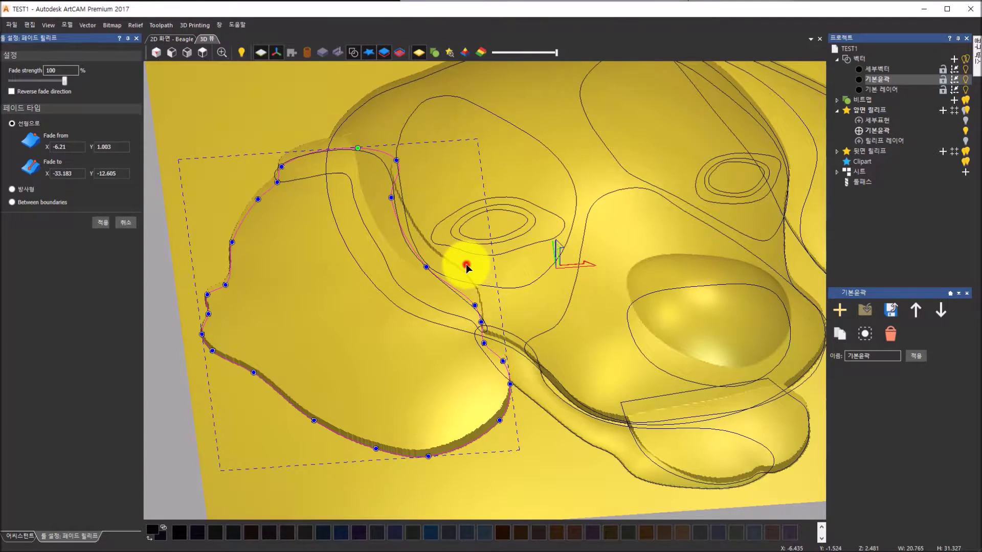
- Move the fade's start point to about X -11.186, Y 3.814 and check the ear's height from the side
left_click_drag(466, 266, 443, 310)
scroll(460, 319, "down", 2)
left_click_drag(497, 337, 427, 366)
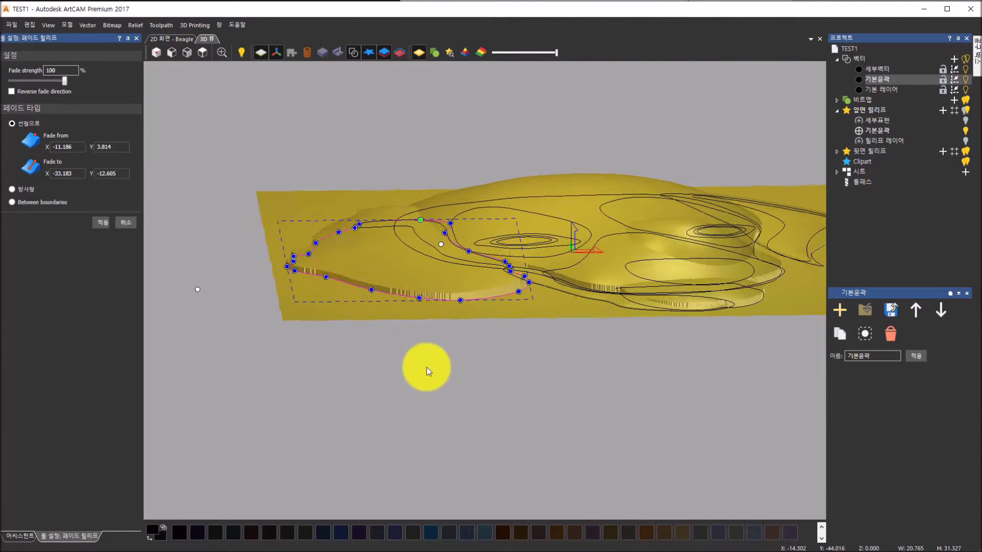
left_click(188, 52)
scroll(436, 289, "up", 2)
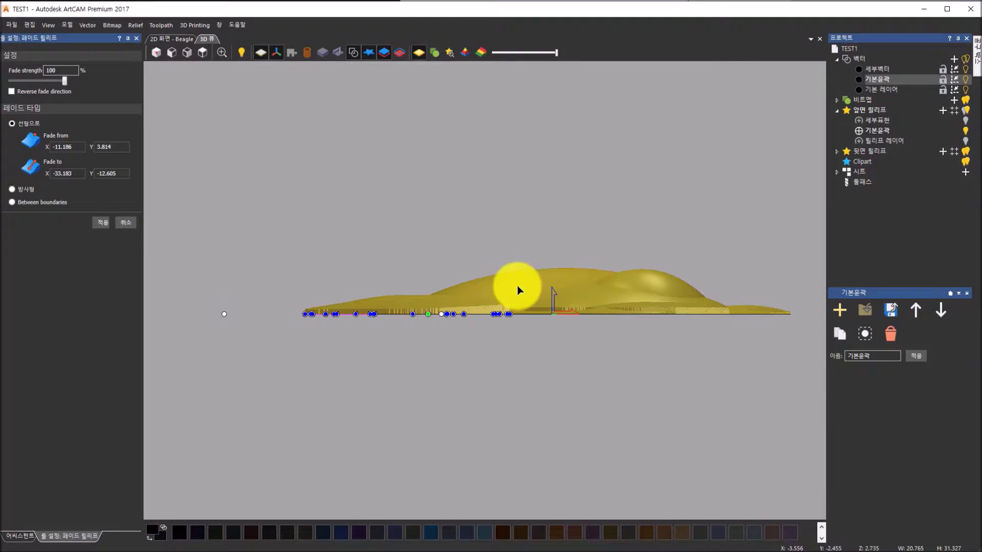
- Move the fade's end point to about X -24.253, Y -12.502, apply the fade to the left ear, and close the fade tool
left_click(204, 54)
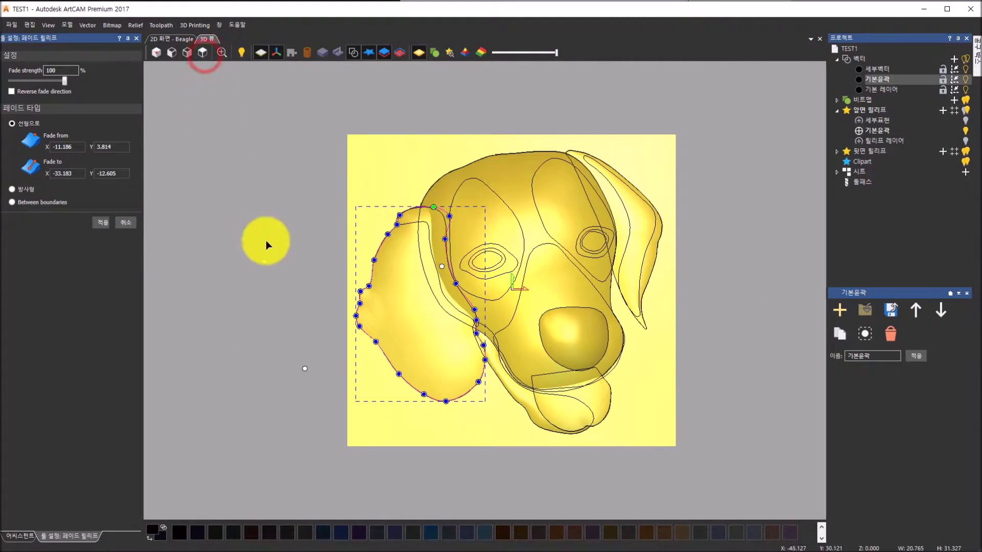
left_click_drag(306, 369, 361, 379)
middle_click_drag(462, 456, 368, 265)
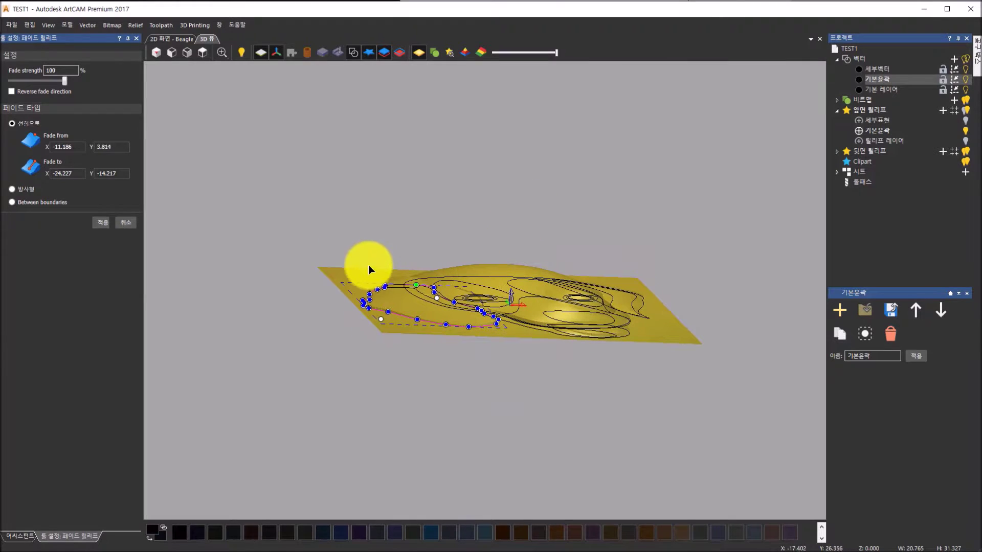
middle_click_drag(454, 338, 367, 372)
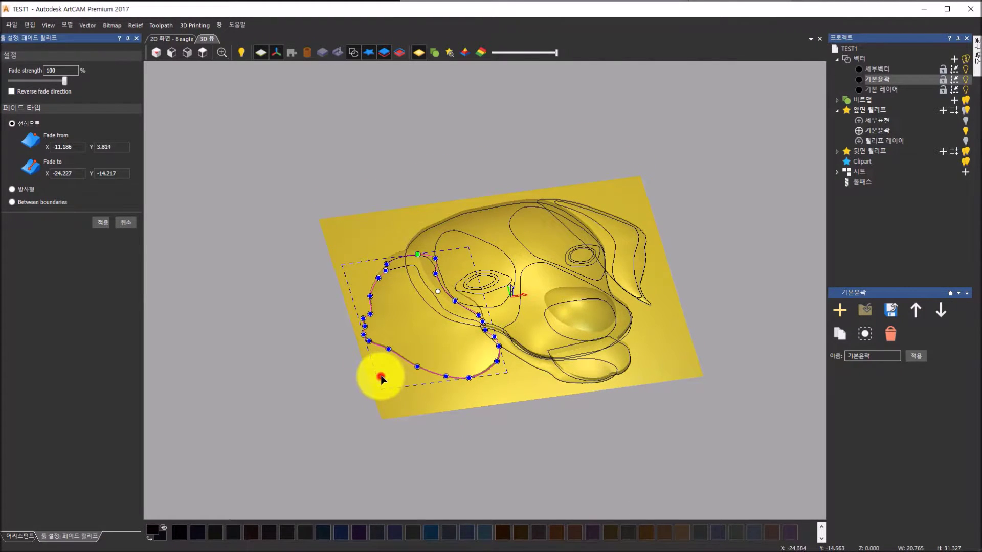
left_click(378, 367)
middle_click_drag(495, 394, 401, 344)
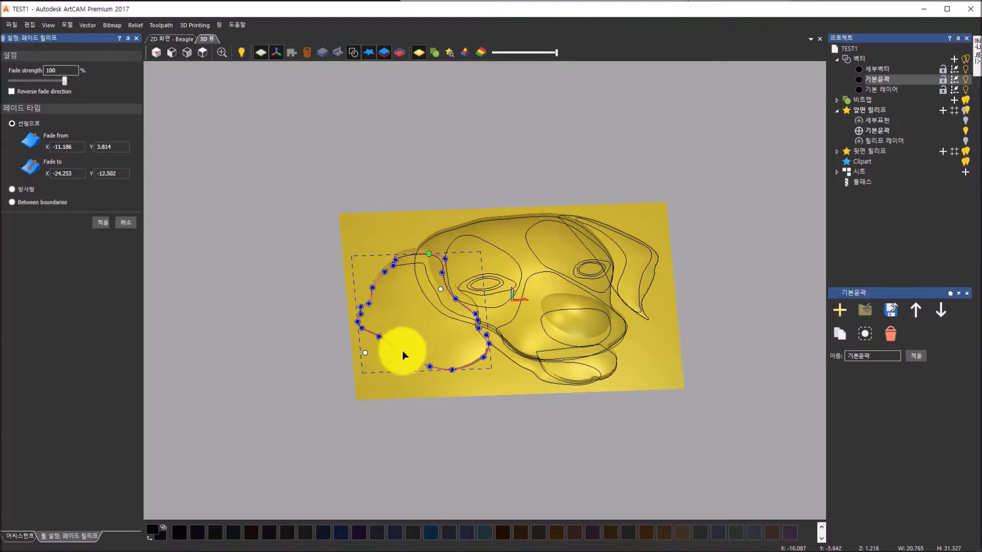
left_click(99, 224)
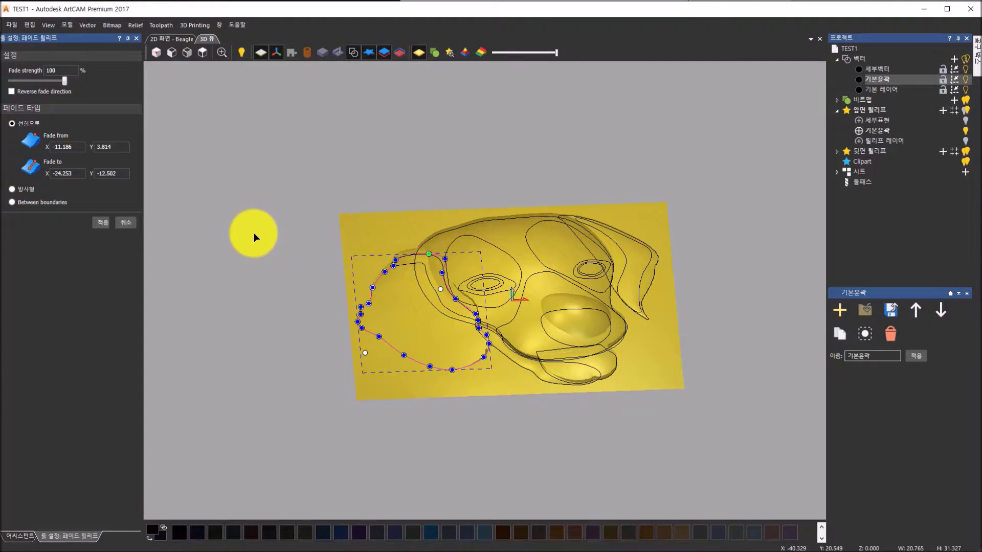
left_click(125, 223)
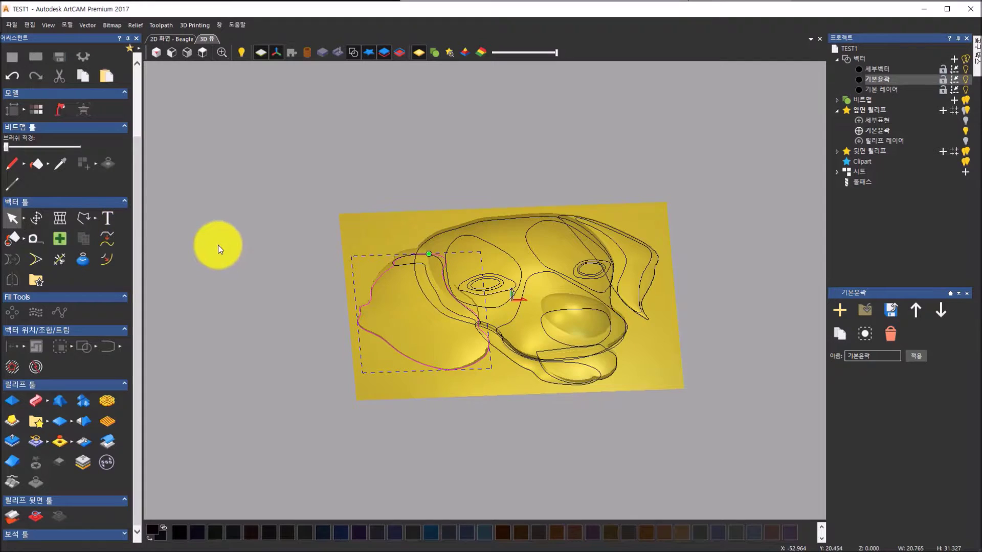
- Deselect the left ear outline, show the 세부표현 relief with the base relief, and inspect the combined model without vectors
left_click(230, 249)
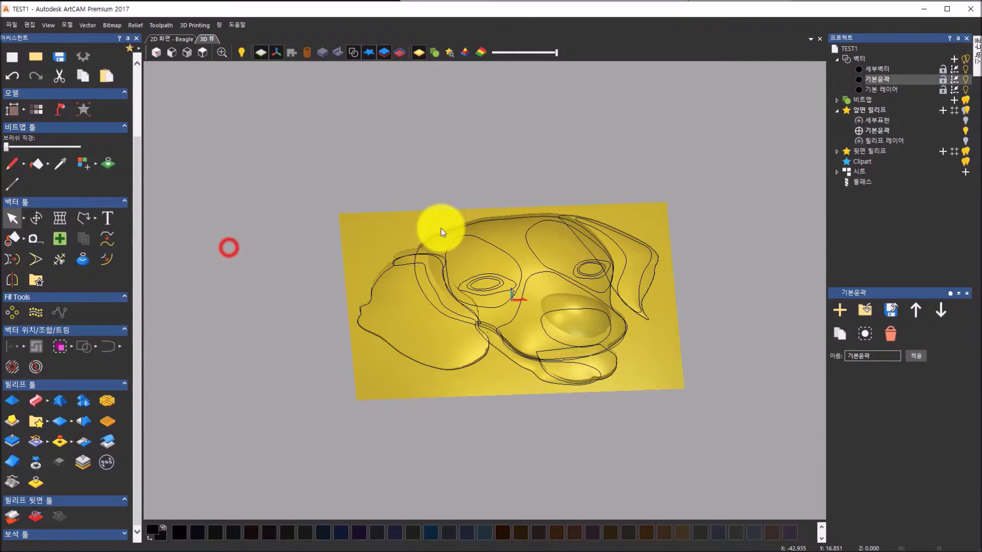
left_click(966, 120)
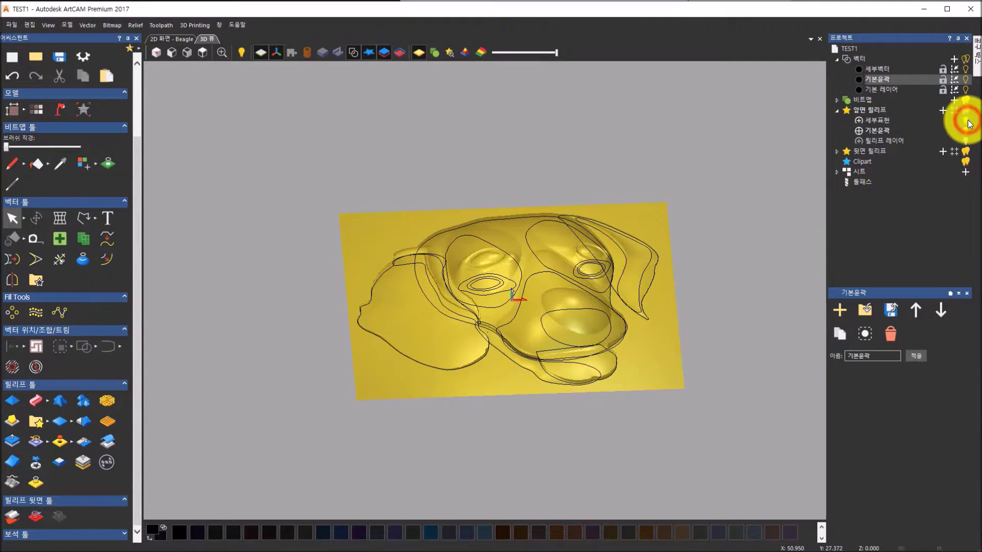
left_click_drag(669, 166, 668, 270)
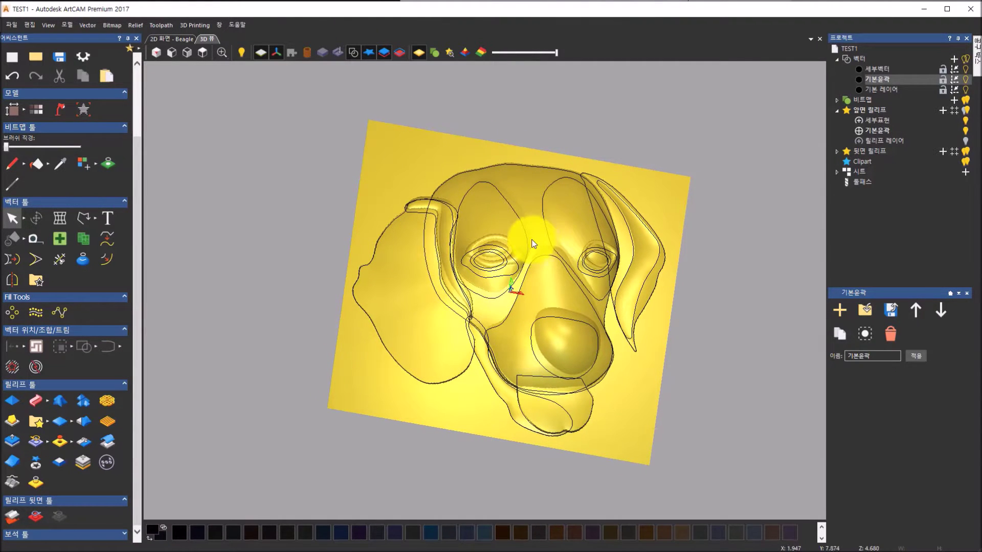
left_click(354, 55)
left_click_drag(618, 316, 435, 346)
scroll(434, 343, "up", 2)
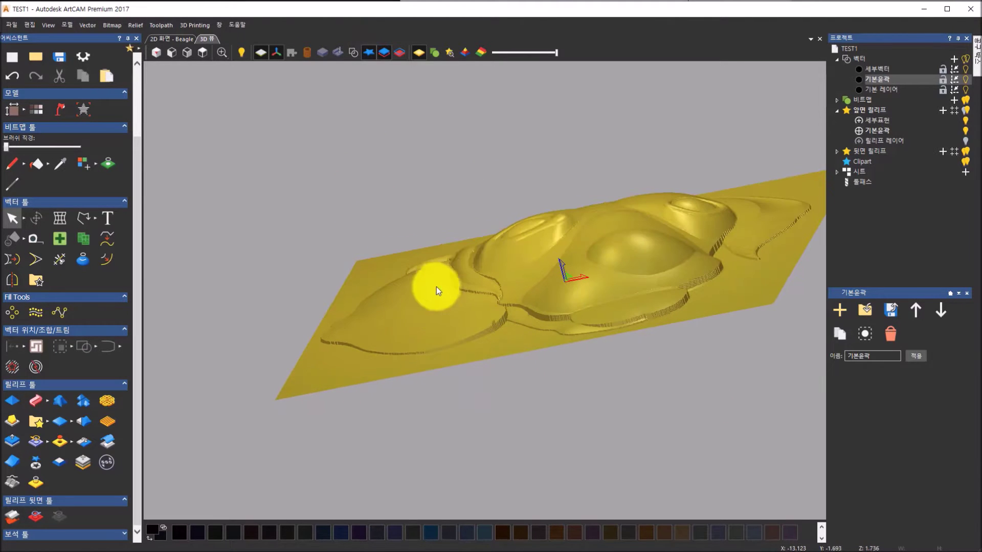
left_click_drag(403, 295, 474, 271)
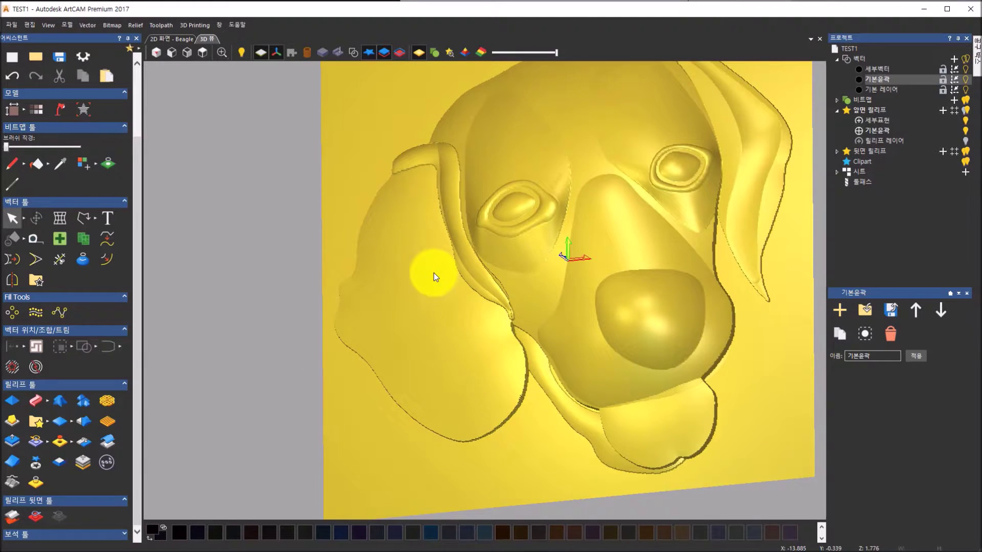
left_click_drag(445, 192, 500, 202)
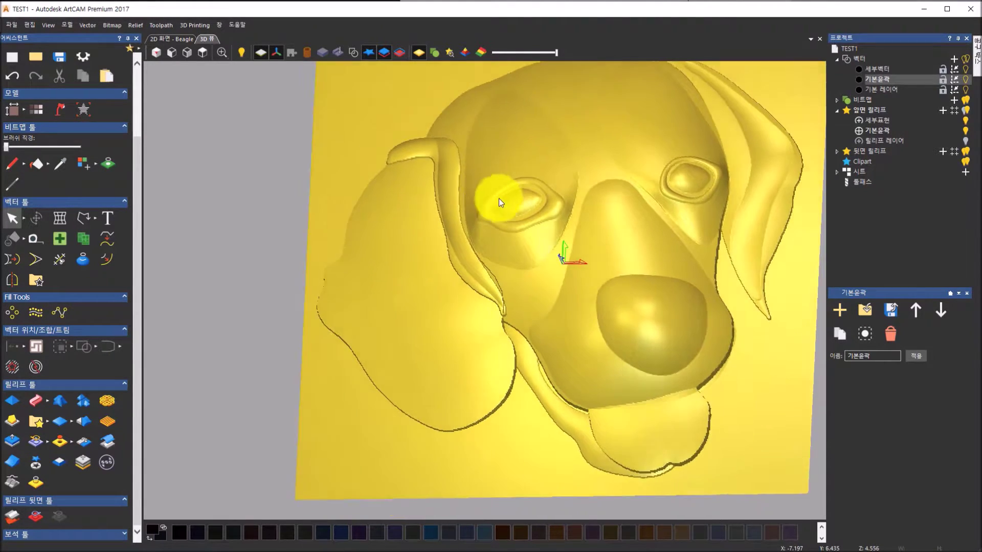
left_click_drag(588, 241, 619, 299)
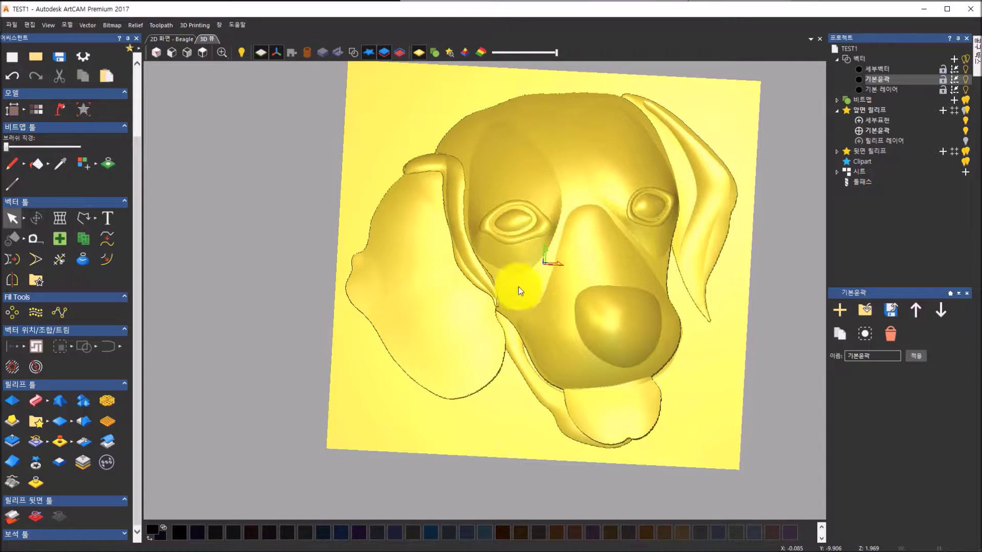
- Open the Smooth sculpting tool and set its radius to 25 pixels, keeping the 수직 mode
left_click(138, 25)
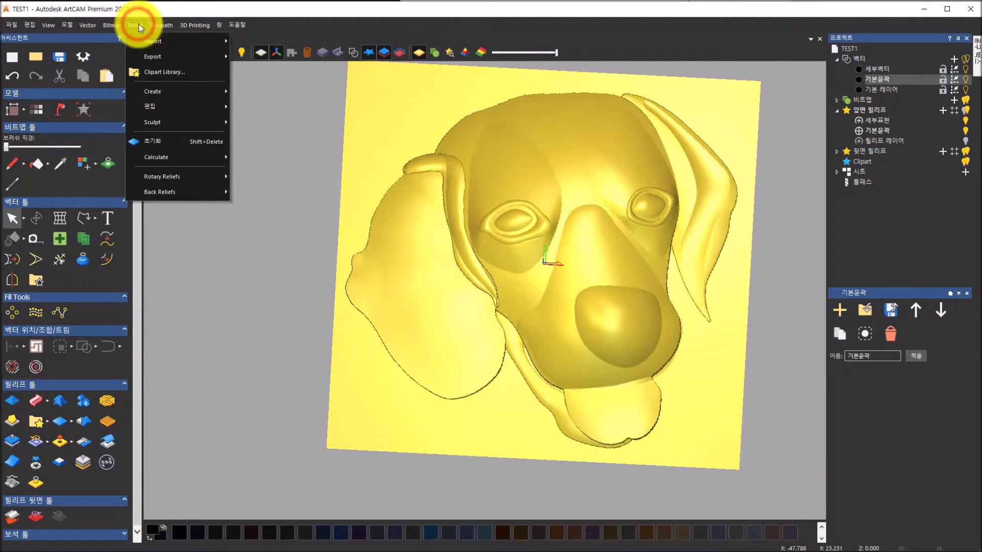
mouse_move(143, 124)
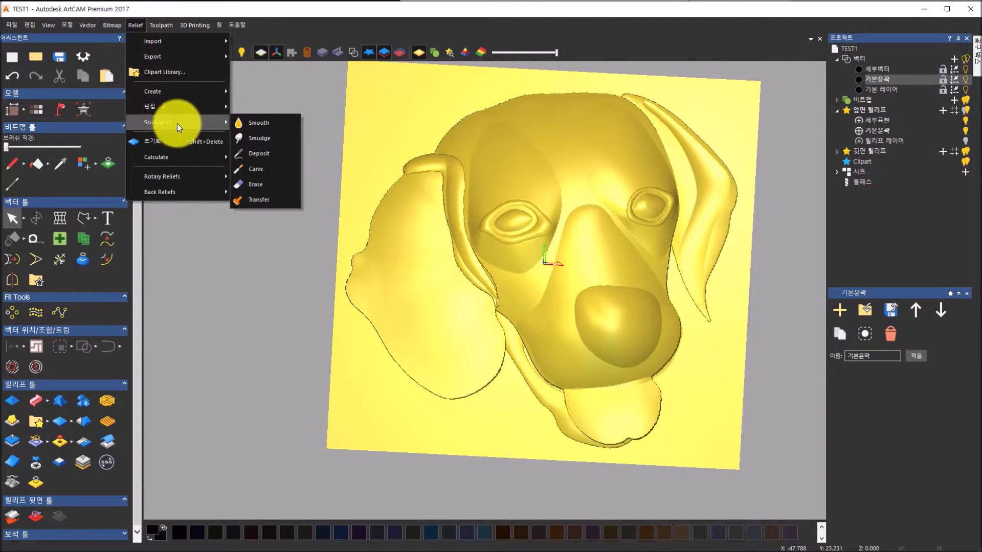
left_click(259, 124)
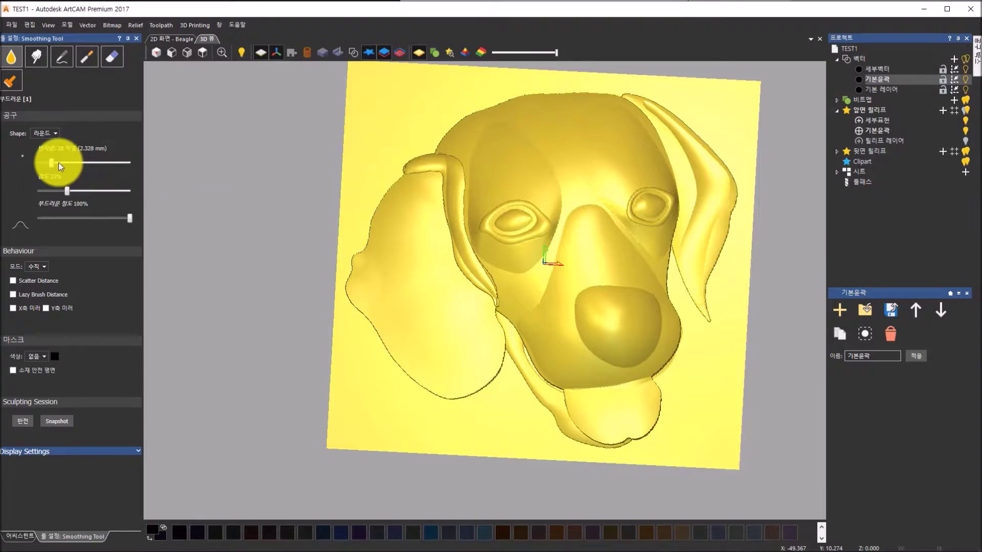
left_click_drag(52, 161, 54, 161)
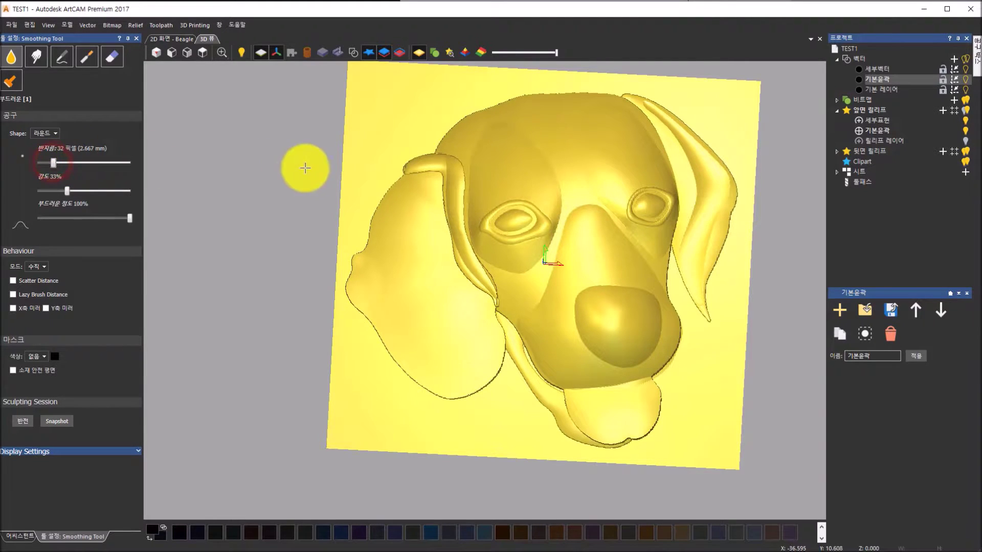
left_click_drag(53, 162, 47, 163)
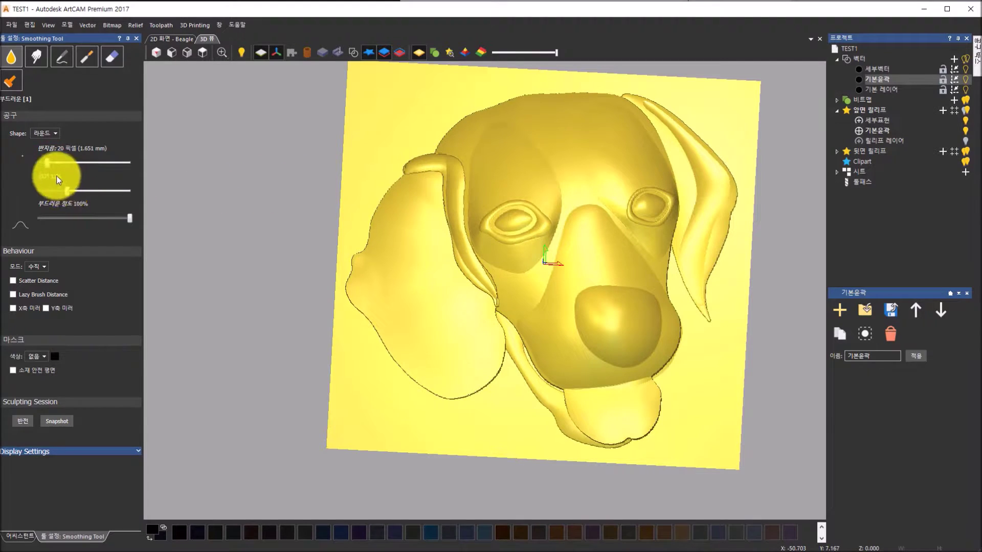
left_click_drag(49, 163, 52, 162)
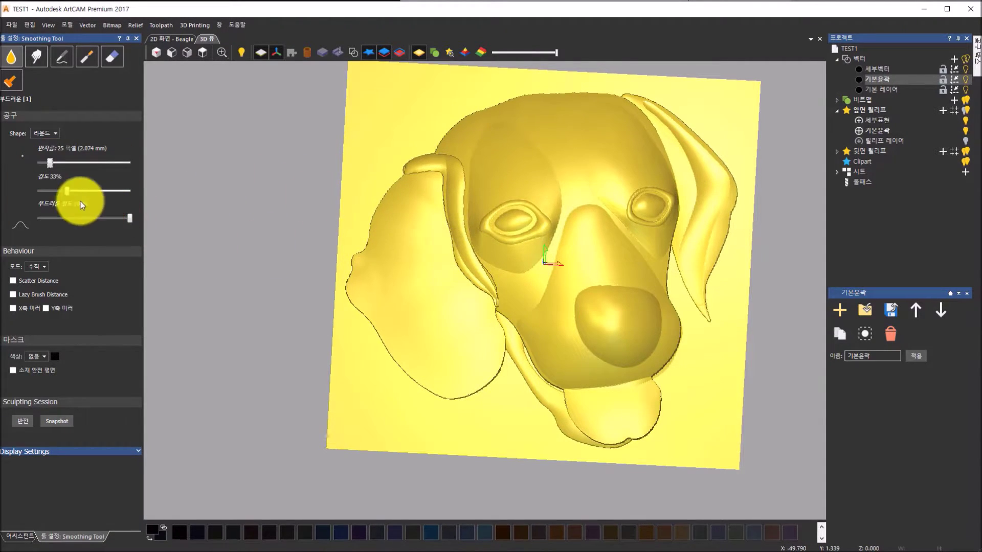
left_click(44, 266)
left_click(45, 280)
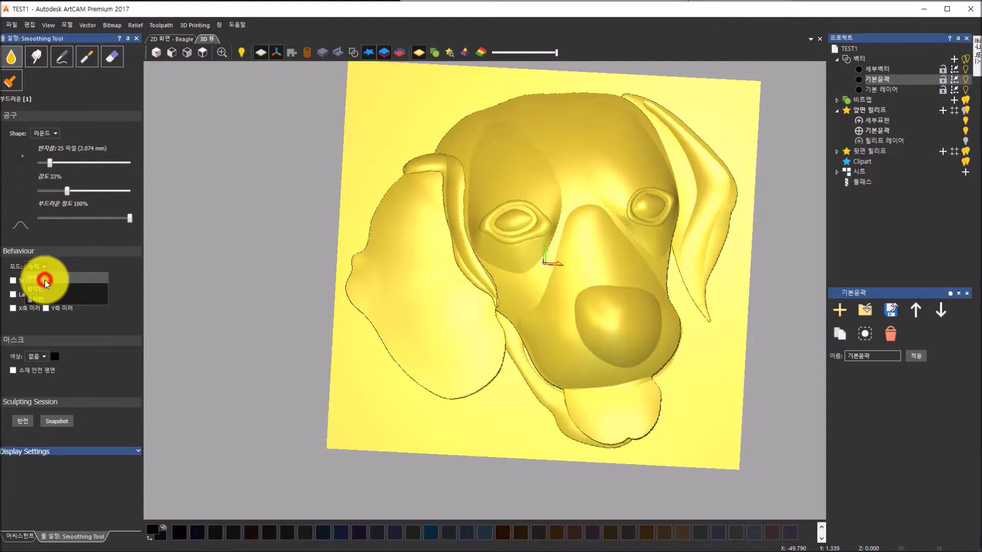
- Try smoothing the upper edge of the left ear on the 기본윤곽 relief
mouse_move(570, 394)
middle_mouse_down()
mouse_move(606, 358)
mouse_move(683, 336)
mouse_move(675, 357)
middle_mouse_up()
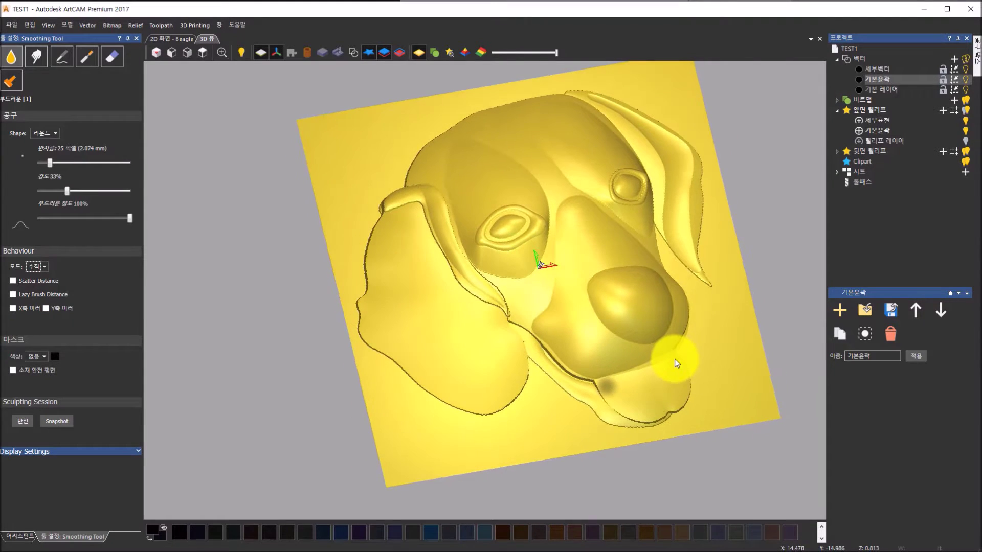
mouse_move(485, 227)
left_mouse_down()
mouse_move(432, 194)
mouse_move(389, 209)
mouse_move(410, 204)
mouse_move(390, 208)
mouse_move(407, 204)
mouse_move(451, 244)
left_mouse_up()
scroll(410, 208, "up", 3)
middle_click_drag(452, 245, 448, 198)
mouse_move(447, 198)
left_mouse_down()
mouse_move(368, 149)
mouse_move(410, 164)
mouse_move(462, 164)
mouse_move(483, 266)
mouse_move(484, 208)
mouse_move(452, 162)
mouse_move(490, 246)
mouse_move(510, 248)
left_mouse_up()
middle_click_drag(548, 230, 503, 193)
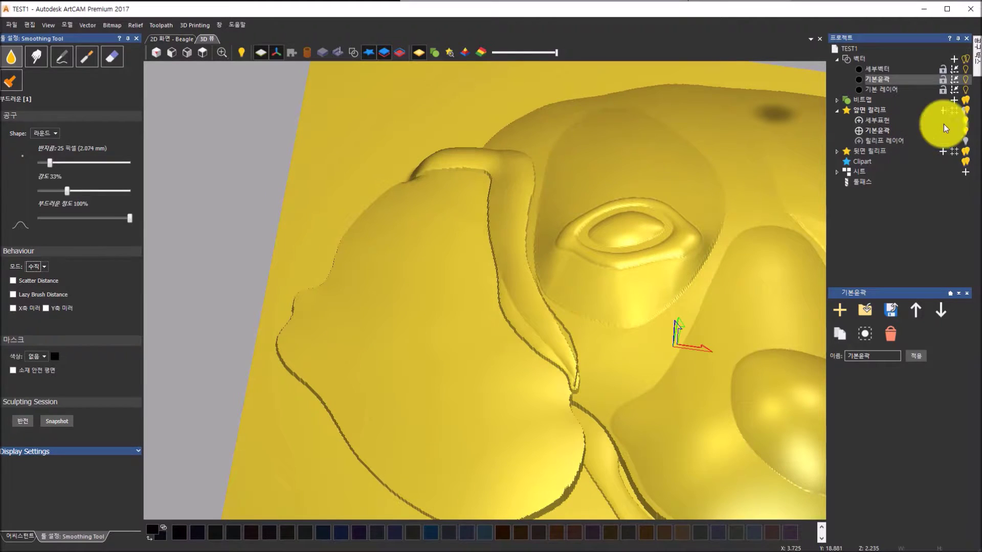
- Hide the 세부표현 relief to check the trial smoothing on the left ear, and erase it back to the snapshot
left_click(966, 121)
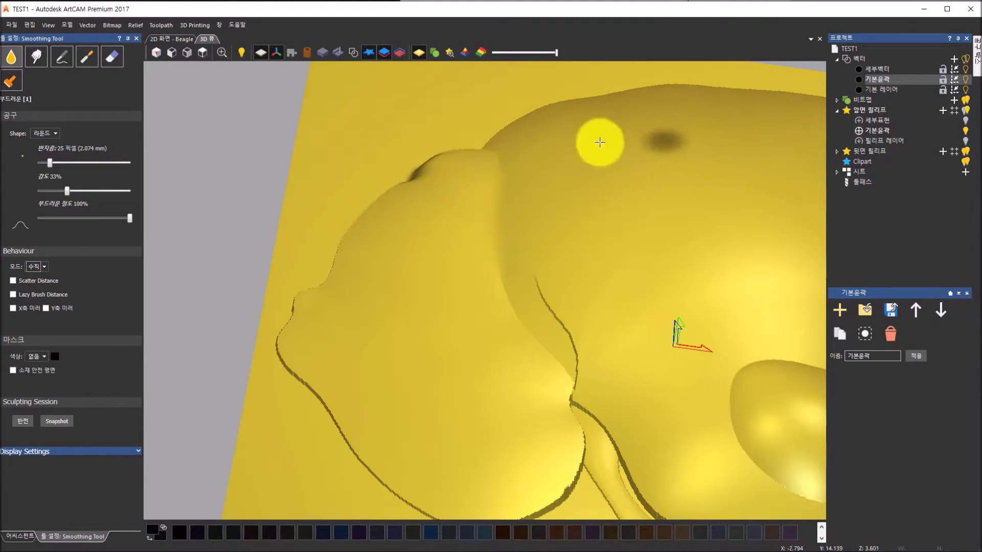
middle_click_drag(584, 147, 597, 221)
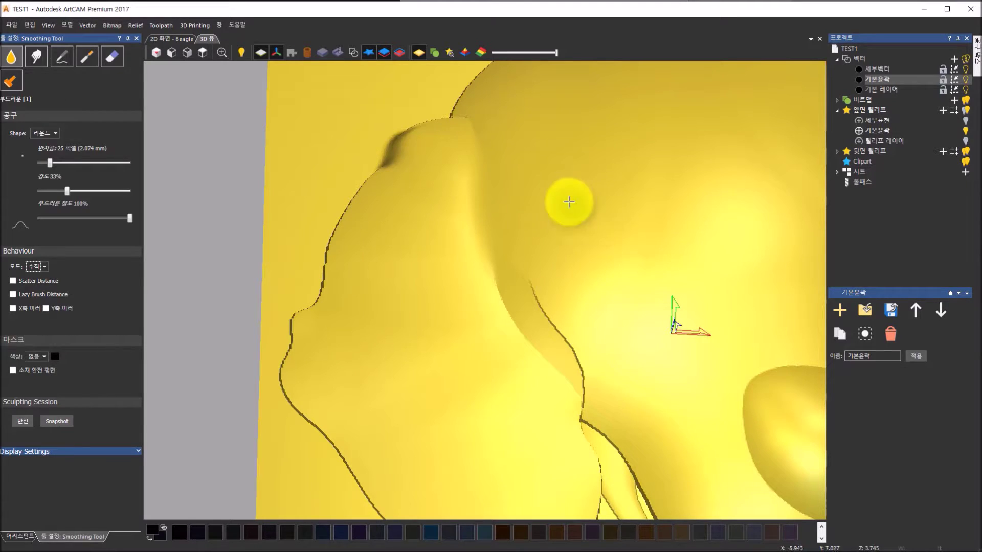
mouse_move(440, 146)
left_mouse_down()
mouse_move(401, 149)
mouse_move(436, 127)
mouse_move(412, 132)
mouse_move(464, 122)
mouse_move(439, 124)
mouse_move(394, 158)
mouse_move(463, 123)
mouse_move(390, 128)
left_mouse_up()
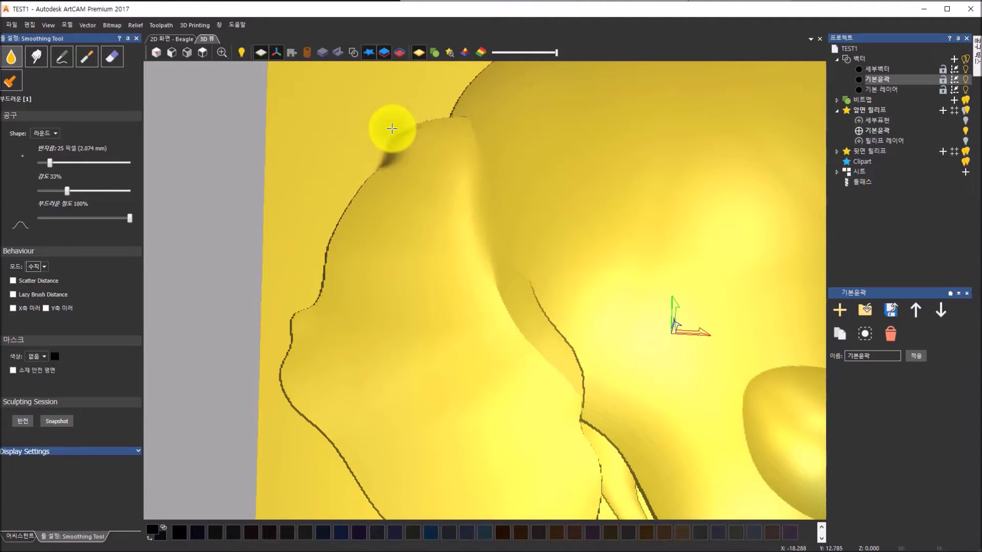
left_click(112, 59)
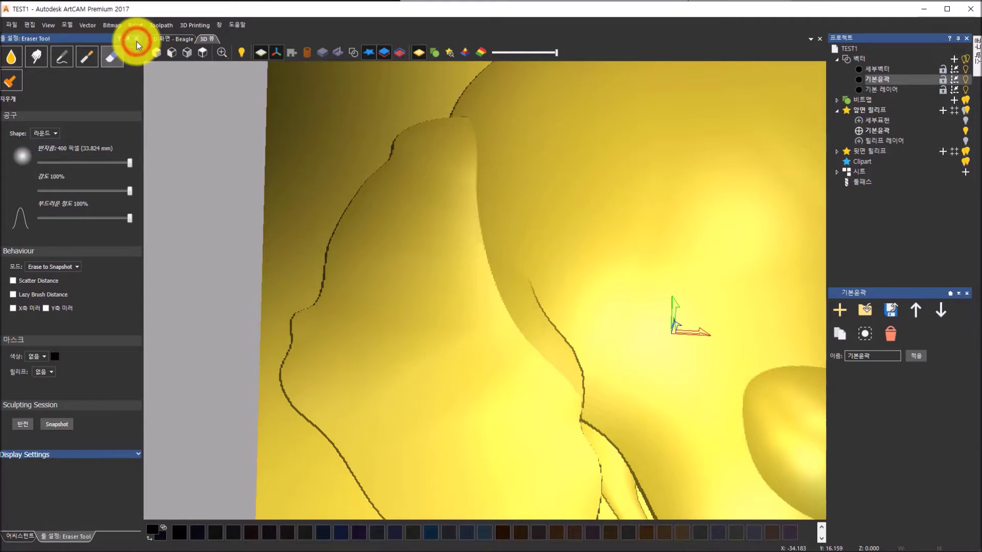
left_click(137, 41)
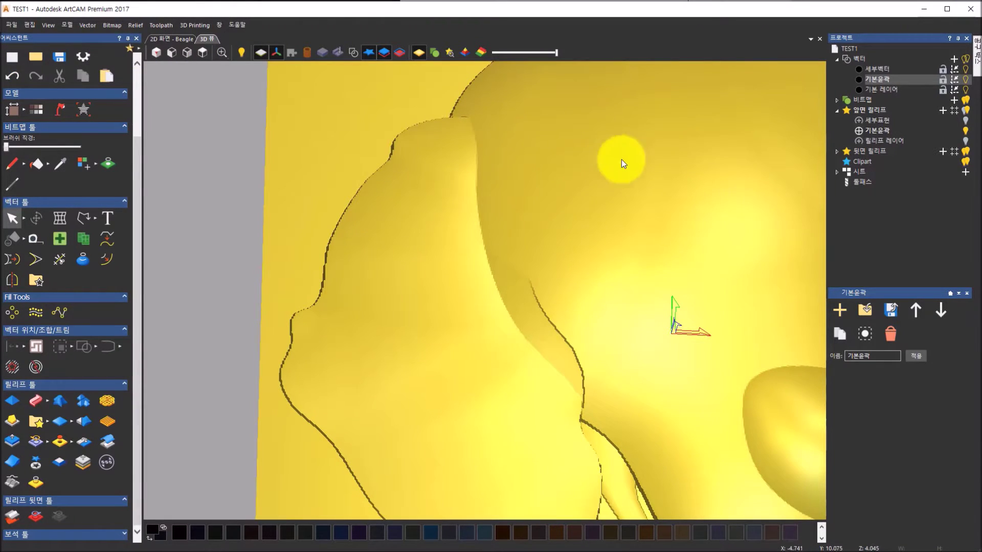
- Show the 세부표현 relief again in the top view and create a merged layer from the visible front reliefs
left_click(870, 110)
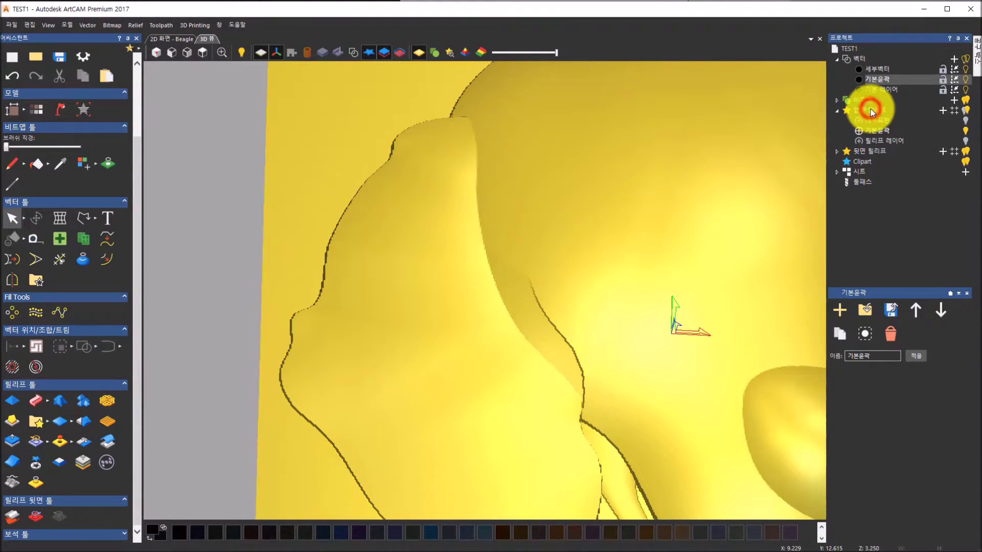
left_click(199, 52)
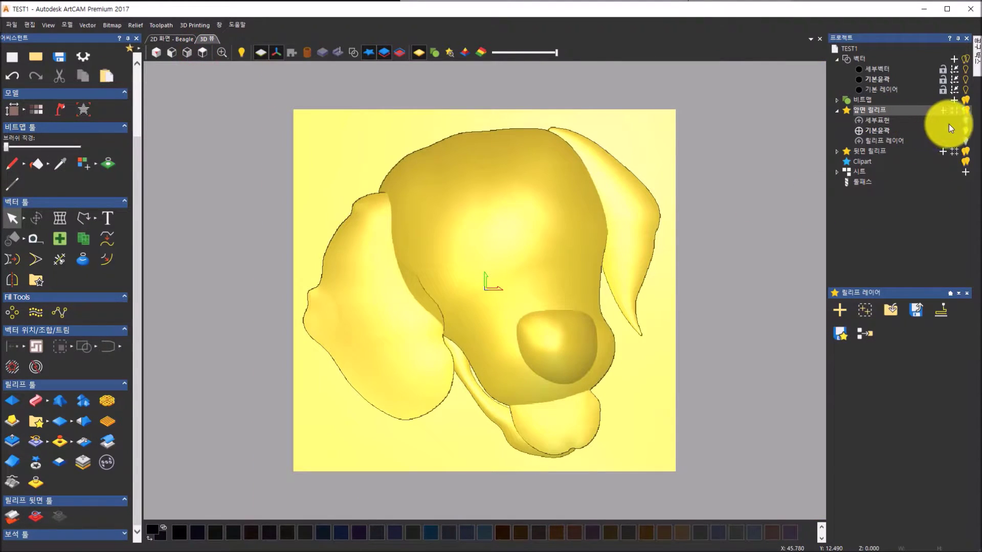
left_click(966, 121)
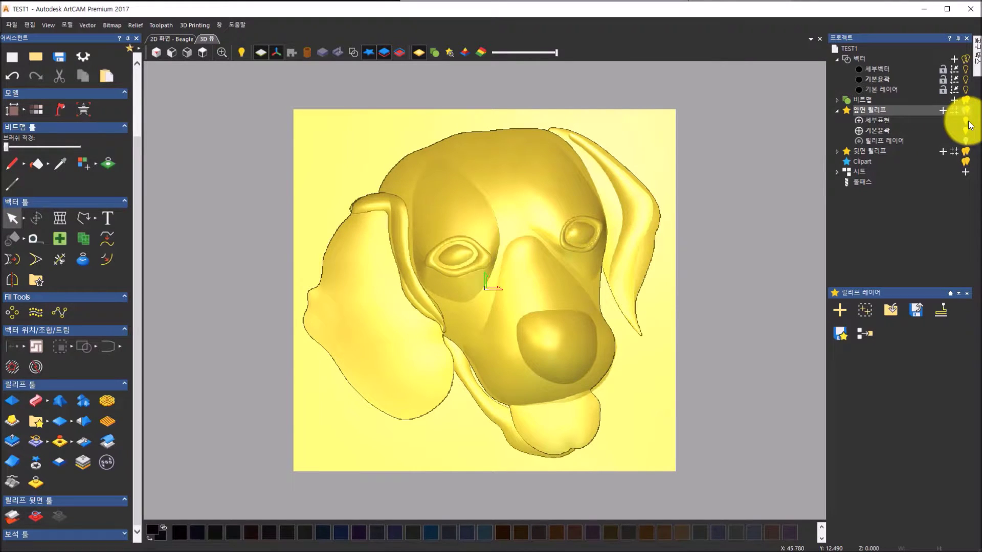
left_click(875, 334)
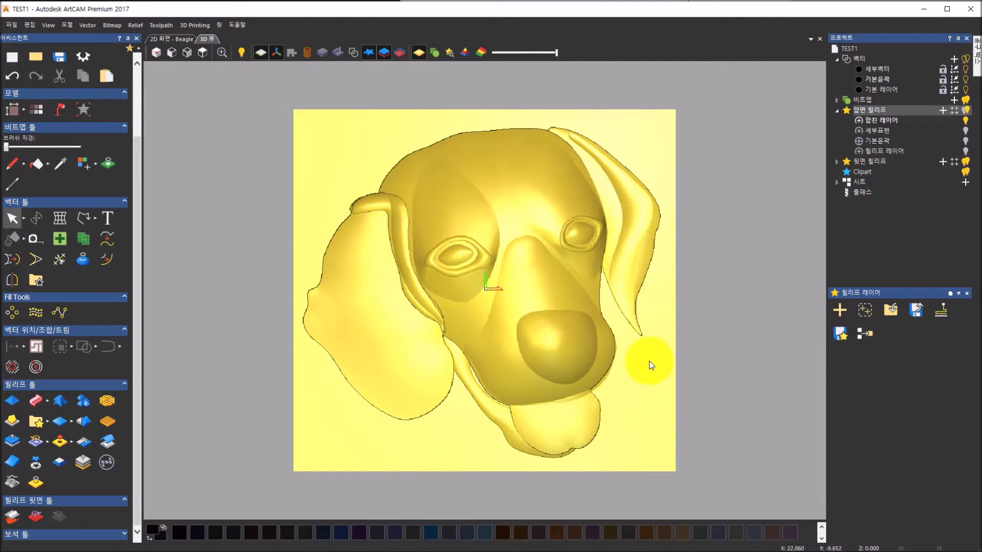
- Check the merged relief layer by toggling its visibility, and leave it shown and selected as the working layer
left_click(886, 123)
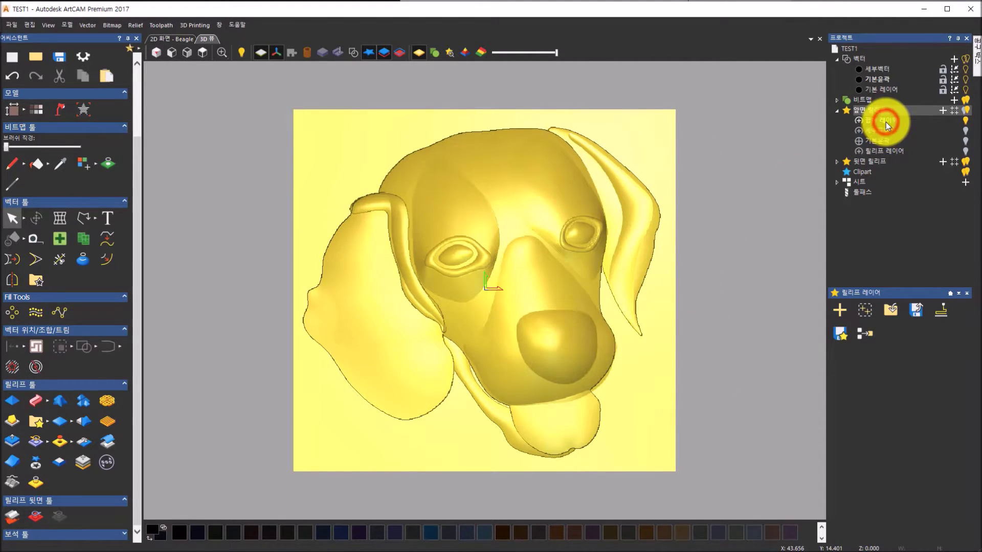
left_click(966, 121)
left_click(966, 122)
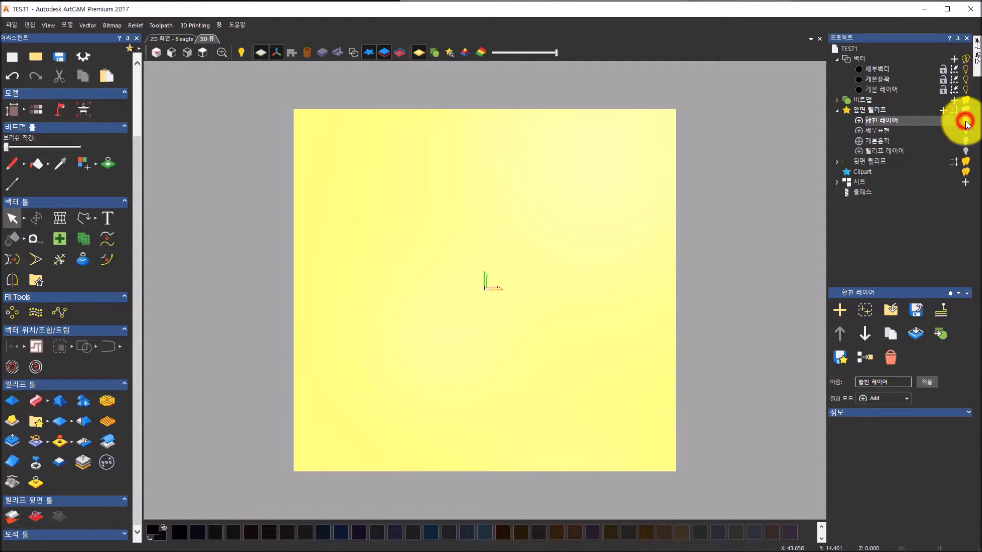
left_click(965, 121)
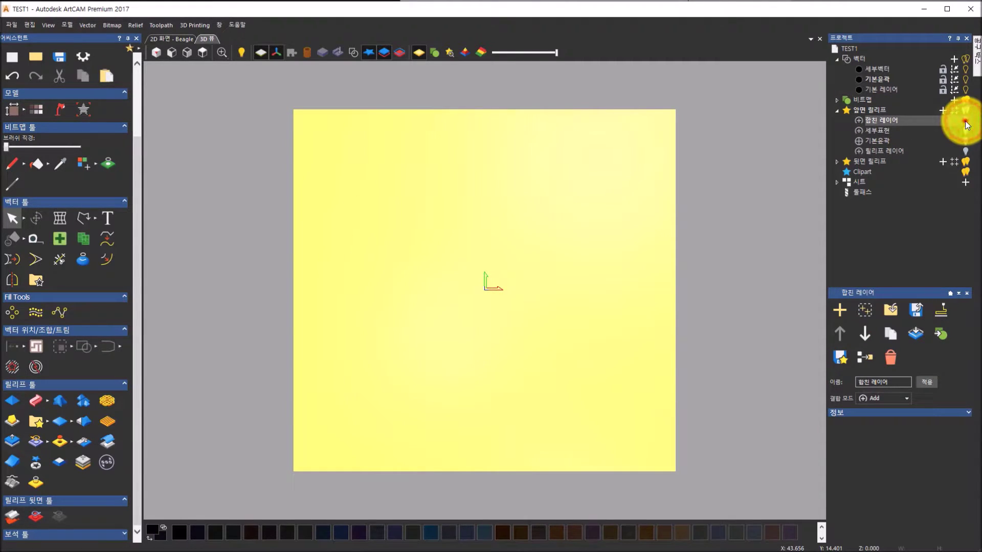
left_click(966, 122)
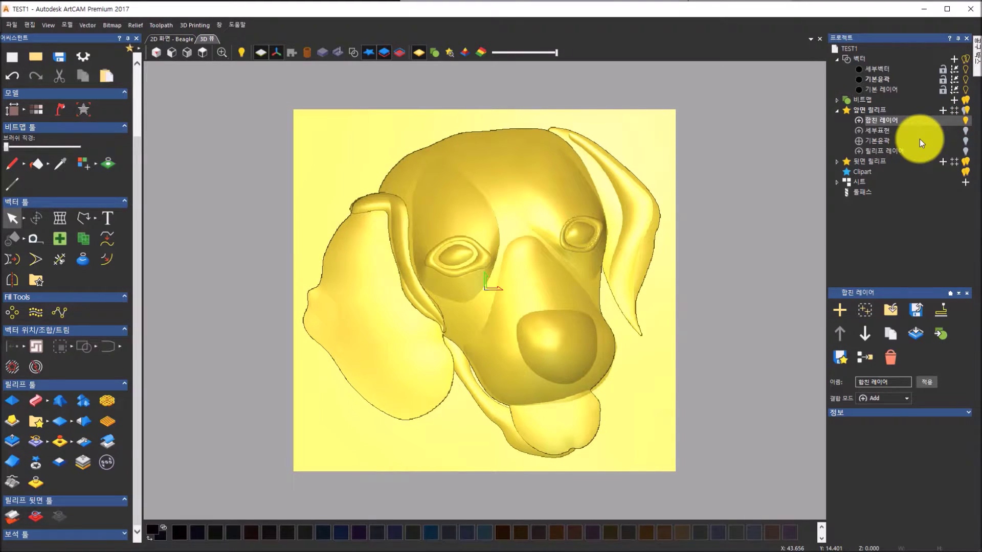
left_click(896, 136)
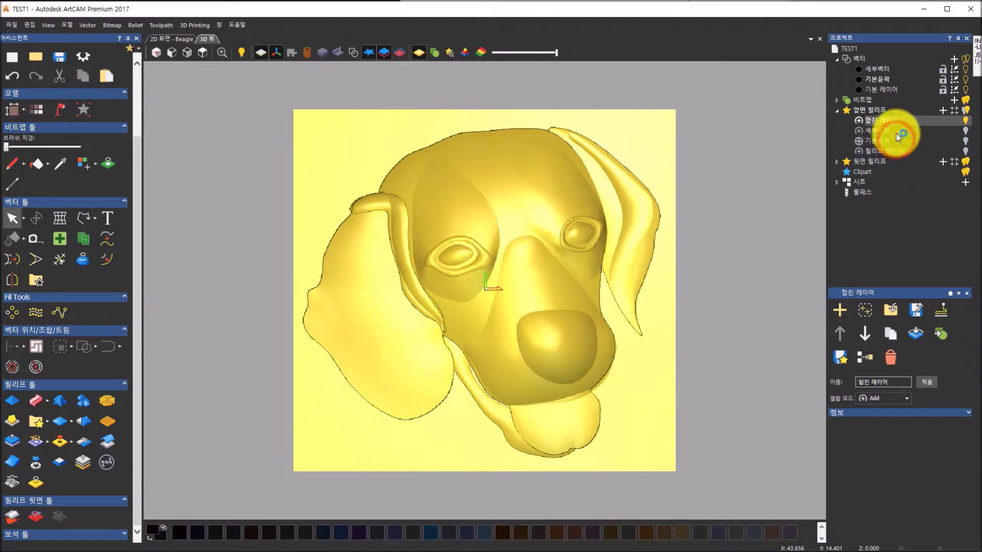
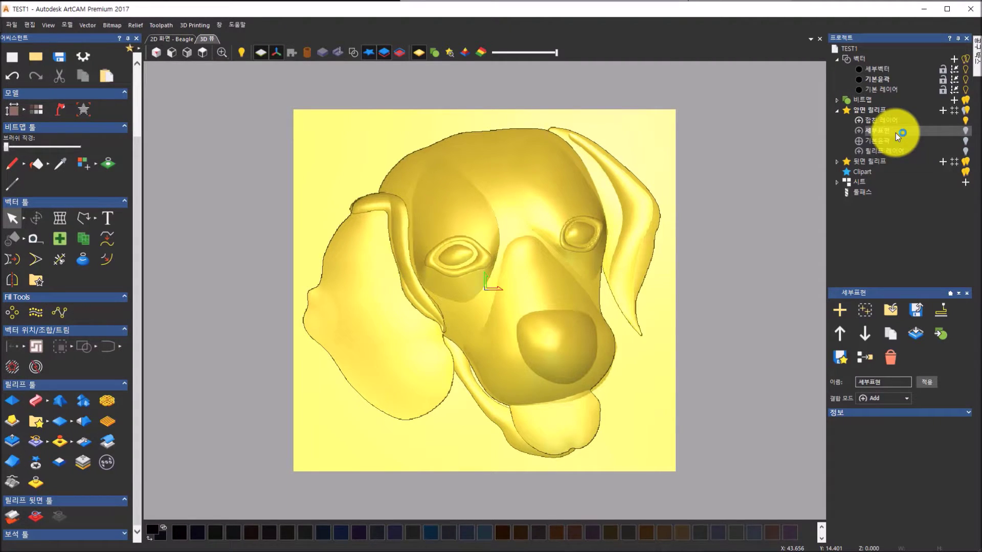
left_click(893, 118)
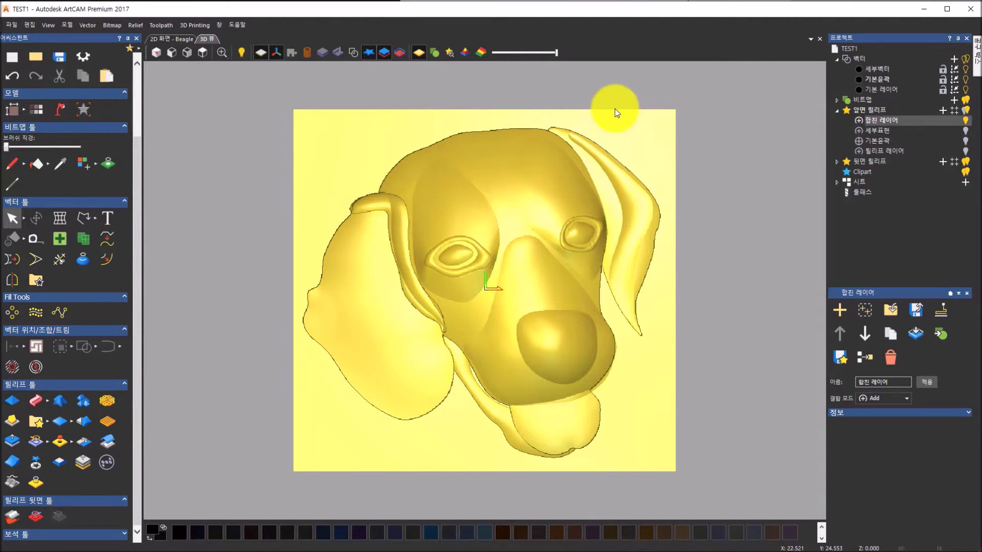
- Start the Smooth sculpting tool on the merged relief and soften the top fold of the left ear
left_click(136, 25)
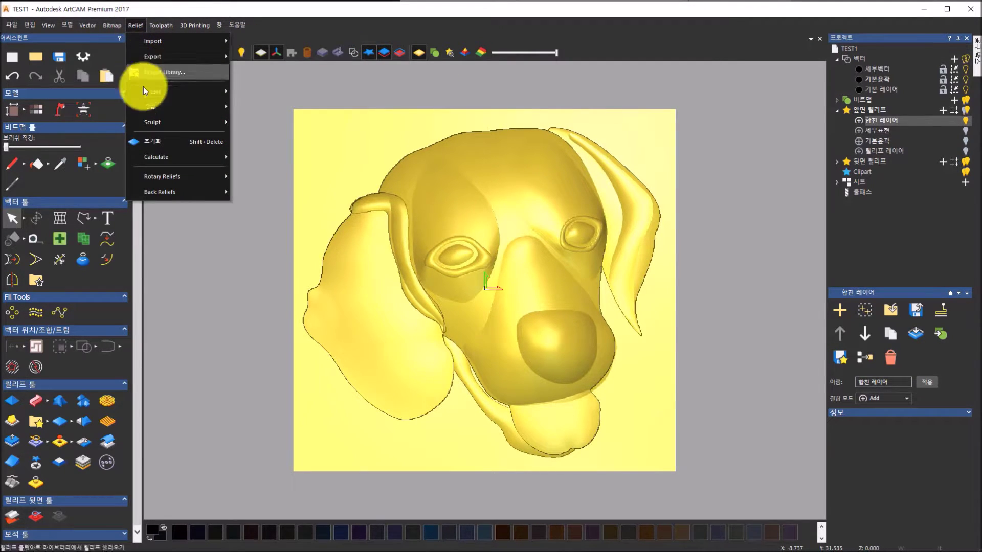
left_click(146, 124)
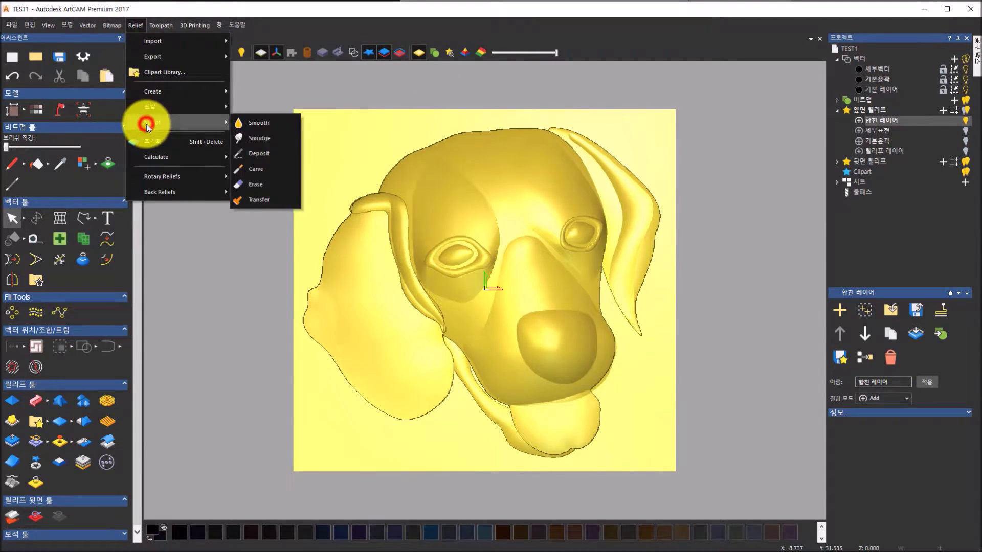
left_click(251, 127)
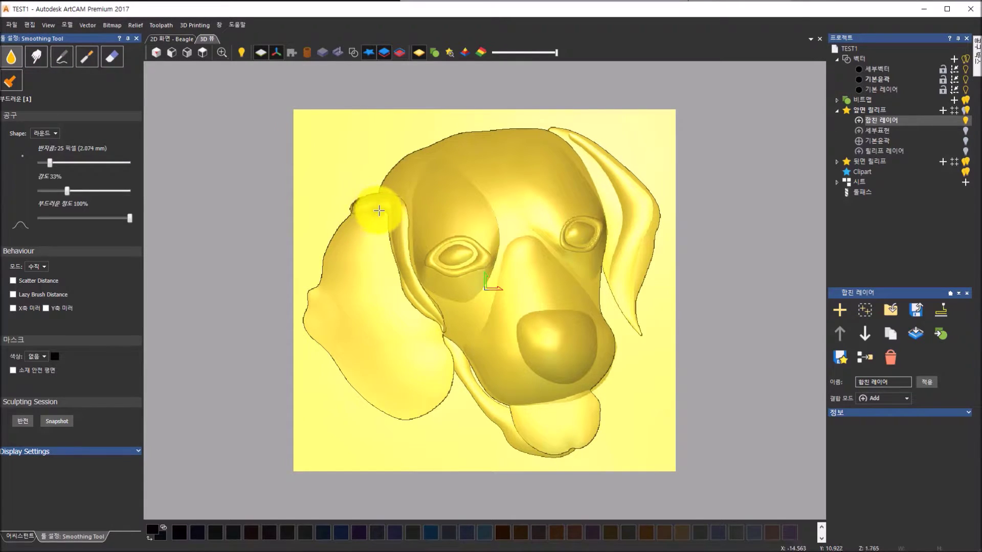
mouse_move(379, 211)
left_mouse_down()
mouse_move(357, 213)
mouse_move(375, 197)
mouse_move(377, 213)
left_mouse_up()
middle_click_drag(443, 293, 460, 189)
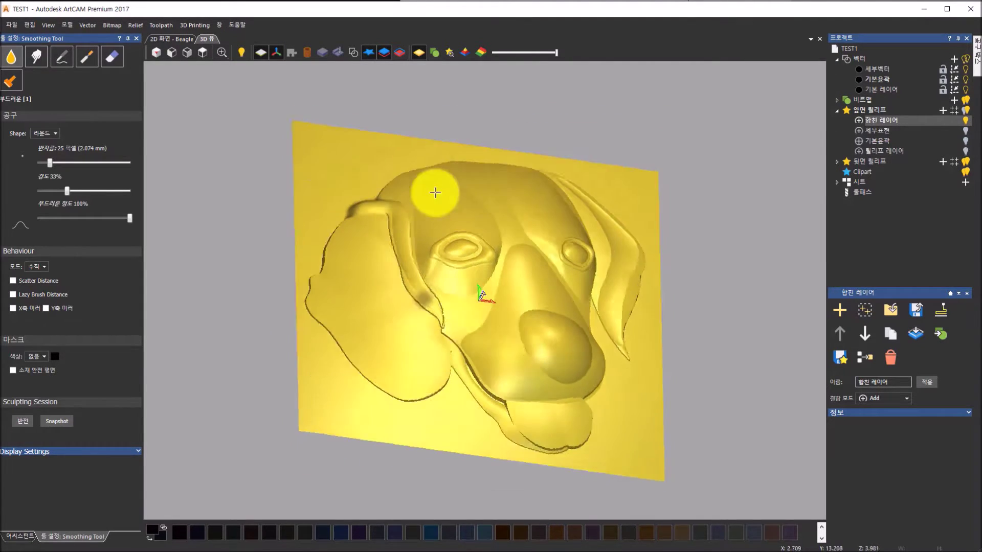
scroll(417, 202, "up", 4)
mouse_move(358, 223)
left_mouse_down()
mouse_move(377, 237)
mouse_move(390, 318)
mouse_move(445, 388)
mouse_move(383, 324)
mouse_move(375, 266)
left_mouse_up()
middle_click_drag(399, 265, 384, 415)
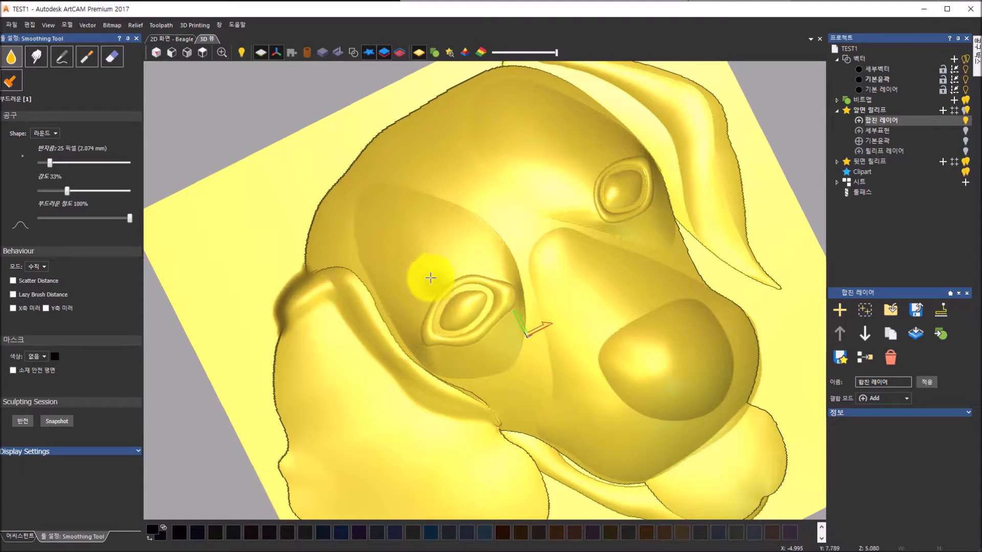
mouse_move(293, 302)
left_mouse_down()
mouse_move(267, 384)
mouse_move(285, 324)
left_mouse_up()
- Smooth the left ear's outer outline down to its lower tip and along its inner edge beside the cheek
scroll(306, 332, "down", 3)
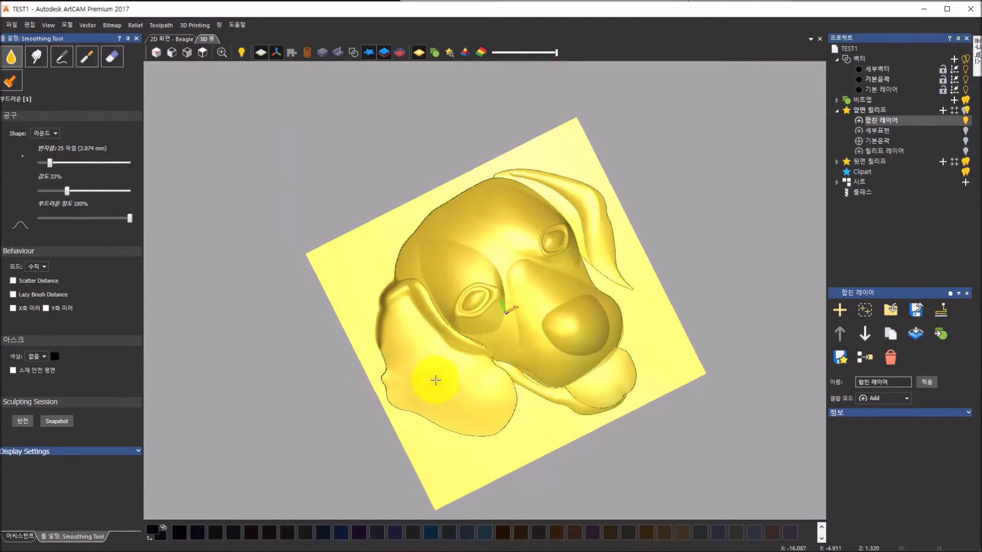
middle_click_drag(437, 379, 400, 275)
mouse_move(399, 275)
left_mouse_down()
mouse_move(373, 357)
mouse_move(387, 385)
left_mouse_up()
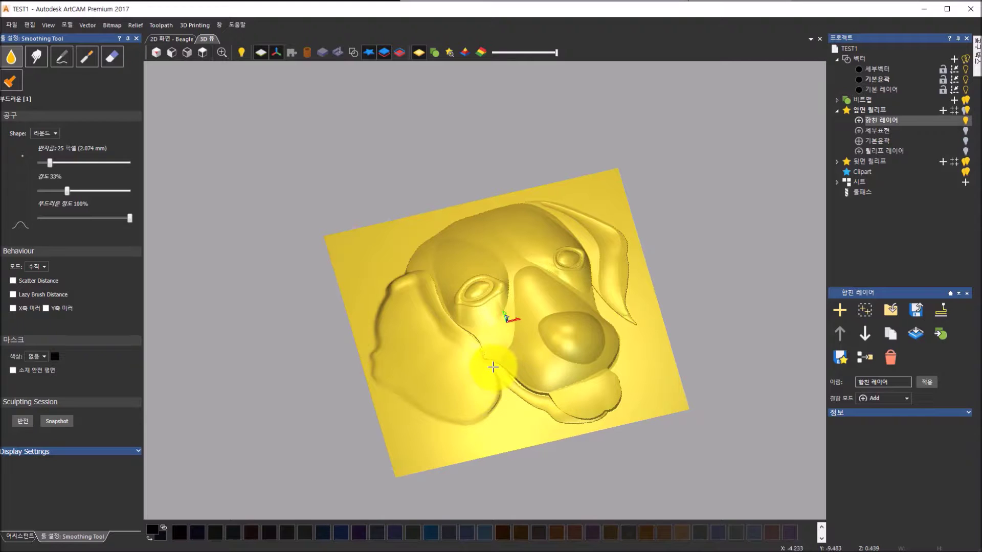
mouse_move(478, 350)
left_mouse_down()
mouse_move(423, 276)
mouse_move(398, 274)
mouse_move(427, 274)
mouse_move(439, 287)
mouse_move(439, 312)
mouse_move(489, 357)
left_mouse_up()
left_click_drag(495, 405, 481, 357)
- Smooth the head's outline, the brow and muzzle edges, and the contour under the jaw and tongue
mouse_move(544, 237)
middle_mouse_down()
mouse_move(574, 304)
mouse_move(551, 282)
middle_mouse_up()
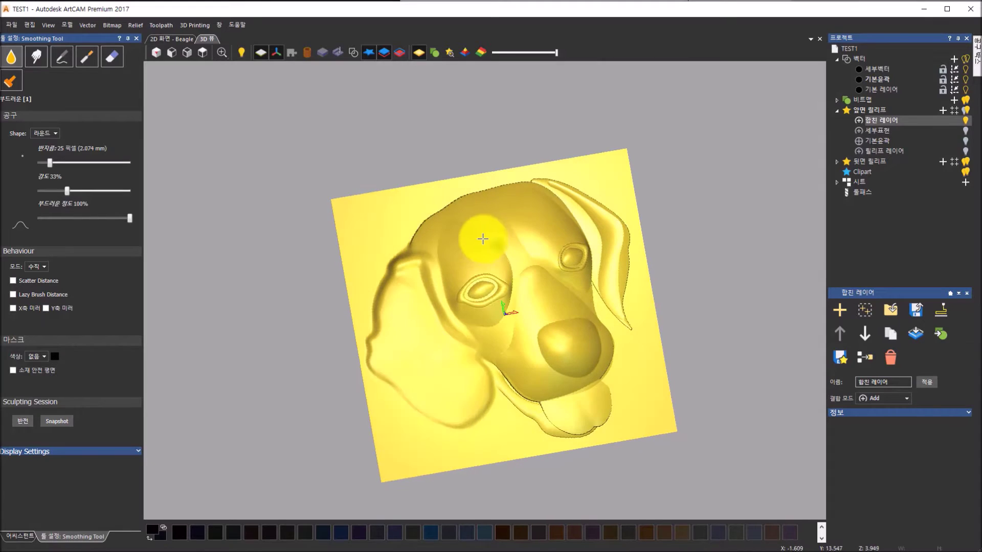
mouse_move(413, 240)
left_mouse_down()
mouse_move(438, 213)
mouse_move(416, 225)
mouse_move(466, 200)
mouse_move(431, 213)
mouse_move(486, 188)
mouse_move(460, 197)
mouse_move(531, 186)
mouse_move(486, 185)
mouse_move(513, 182)
mouse_move(467, 197)
mouse_move(532, 175)
mouse_move(467, 193)
mouse_move(428, 224)
mouse_move(412, 252)
mouse_move(416, 274)
mouse_move(394, 278)
mouse_move(394, 296)
mouse_move(438, 281)
mouse_move(440, 228)
mouse_move(442, 248)
mouse_move(485, 229)
mouse_move(460, 220)
mouse_move(506, 257)
mouse_move(509, 297)
mouse_move(468, 320)
mouse_move(506, 313)
mouse_move(517, 270)
mouse_move(502, 355)
mouse_move(520, 269)
mouse_move(532, 263)
mouse_move(564, 292)
mouse_move(546, 267)
mouse_move(588, 307)
mouse_move(583, 272)
mouse_move(588, 302)
mouse_move(581, 280)
mouse_move(621, 353)
mouse_move(615, 339)
mouse_move(612, 369)
mouse_move(571, 394)
mouse_move(596, 373)
mouse_move(532, 390)
mouse_move(498, 384)
mouse_move(572, 428)
mouse_move(549, 420)
mouse_move(591, 428)
mouse_move(596, 377)
mouse_move(612, 392)
mouse_move(583, 429)
left_mouse_up()
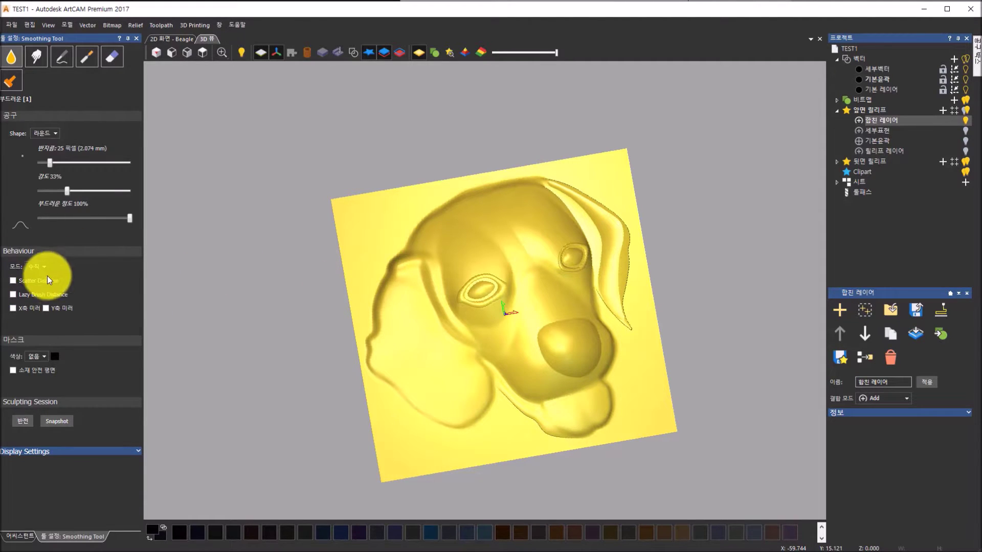
scroll(466, 401, "up", 3)
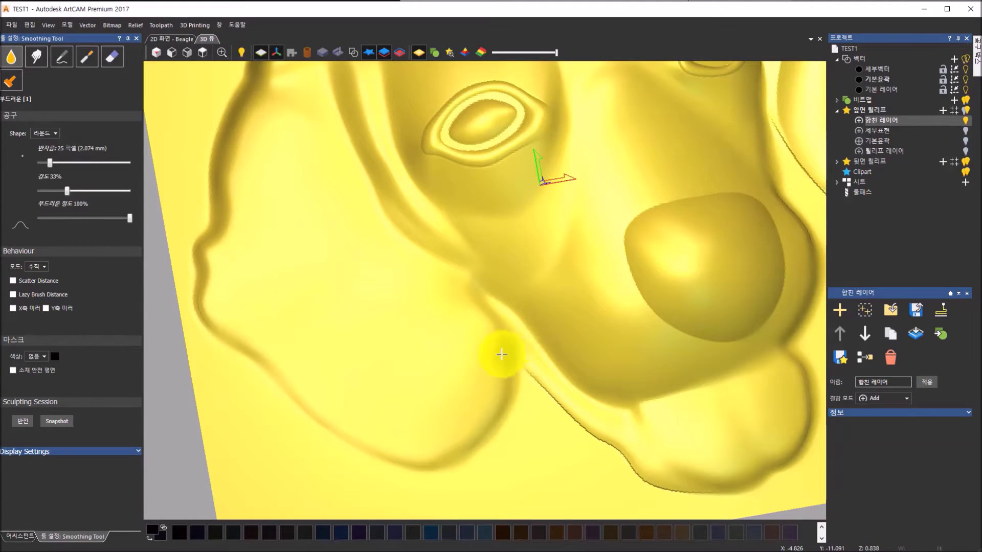
mouse_move(511, 362)
left_mouse_down()
mouse_move(583, 431)
mouse_move(661, 486)
mouse_move(705, 496)
mouse_move(646, 483)
left_mouse_up()
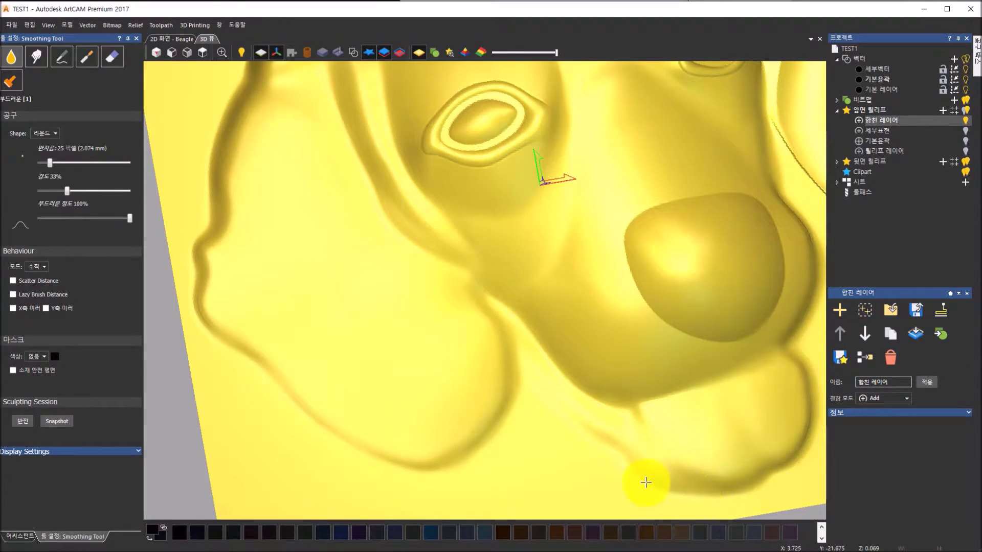
- Smooth the inner and outer edges of the right ear from the top of the head to its tip
scroll(698, 311, "down", 5)
mouse_move(579, 178)
left_mouse_down()
mouse_move(520, 182)
mouse_move(494, 219)
mouse_move(466, 225)
mouse_move(485, 228)
mouse_move(483, 214)
mouse_move(588, 185)
mouse_move(593, 178)
mouse_move(537, 193)
mouse_move(517, 169)
mouse_move(527, 124)
mouse_move(583, 171)
mouse_move(547, 114)
mouse_move(573, 147)
mouse_move(568, 130)
left_mouse_up()
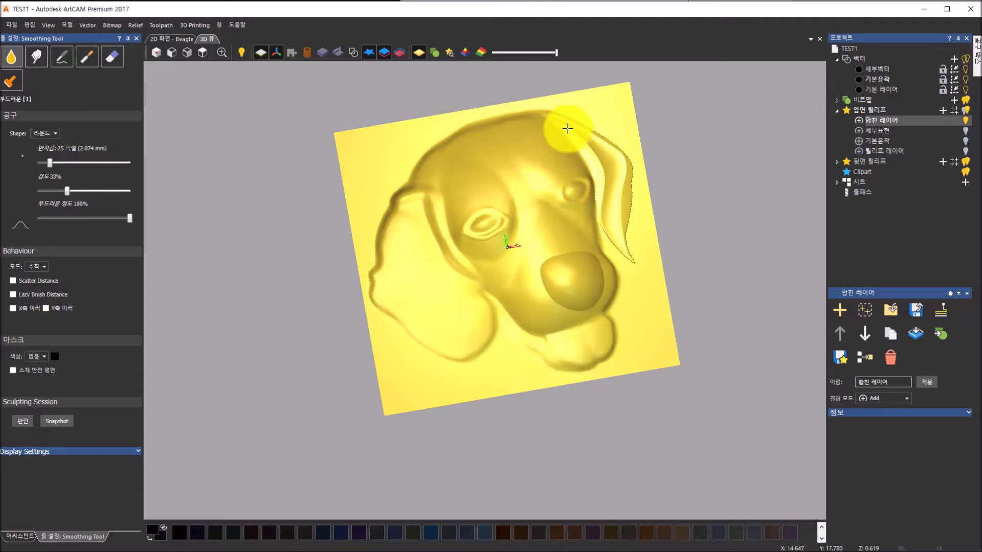
mouse_move(590, 129)
left_mouse_down()
mouse_move(566, 114)
mouse_move(599, 133)
left_mouse_up()
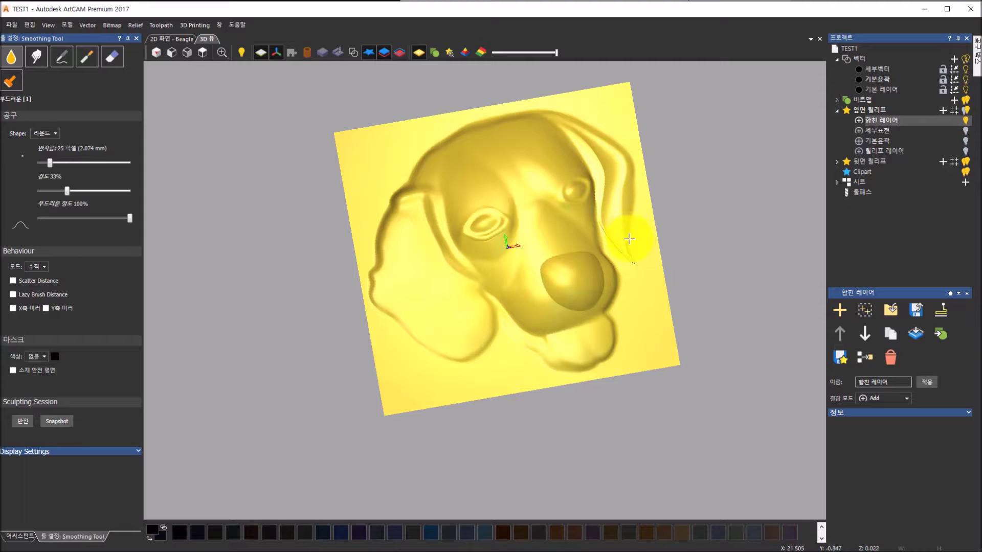
mouse_move(616, 247)
left_mouse_down()
mouse_move(588, 220)
mouse_move(622, 253)
mouse_move(604, 222)
left_mouse_up()
mouse_move(601, 169)
left_mouse_down()
mouse_move(583, 136)
mouse_move(569, 135)
mouse_move(601, 166)
mouse_move(596, 227)
mouse_move(629, 253)
left_mouse_up()
- Smooth the brow area and the top of the nose bridge between the two eyes
middle_click_drag(592, 399, 444, 366)
middle_click_drag(521, 226, 506, 187)
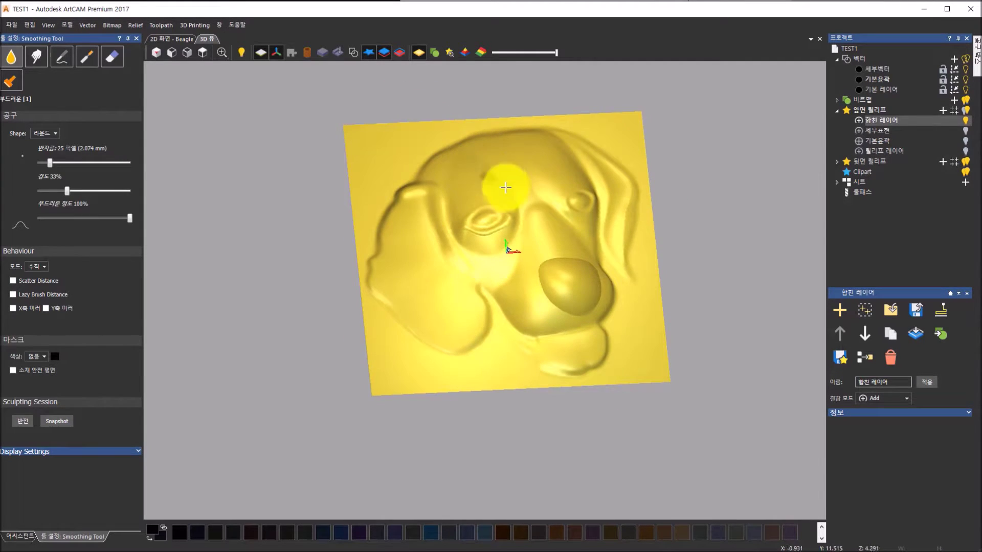
scroll(516, 186, "up", 3)
mouse_move(508, 190)
left_mouse_down()
mouse_move(428, 128)
mouse_move(383, 129)
mouse_move(362, 190)
mouse_move(416, 313)
mouse_move(465, 329)
mouse_move(529, 250)
left_mouse_up()
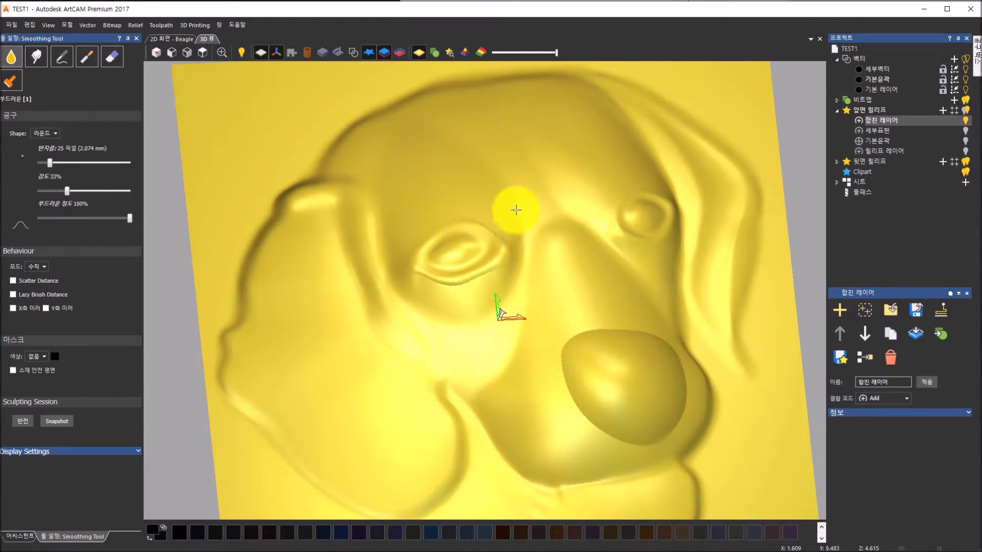
mouse_move(556, 193)
left_mouse_down()
mouse_move(631, 253)
mouse_move(615, 259)
mouse_move(553, 171)
mouse_move(536, 99)
mouse_move(596, 106)
mouse_move(641, 148)
mouse_move(668, 197)
mouse_move(690, 257)
mouse_move(673, 296)
mouse_move(591, 226)
left_mouse_up()
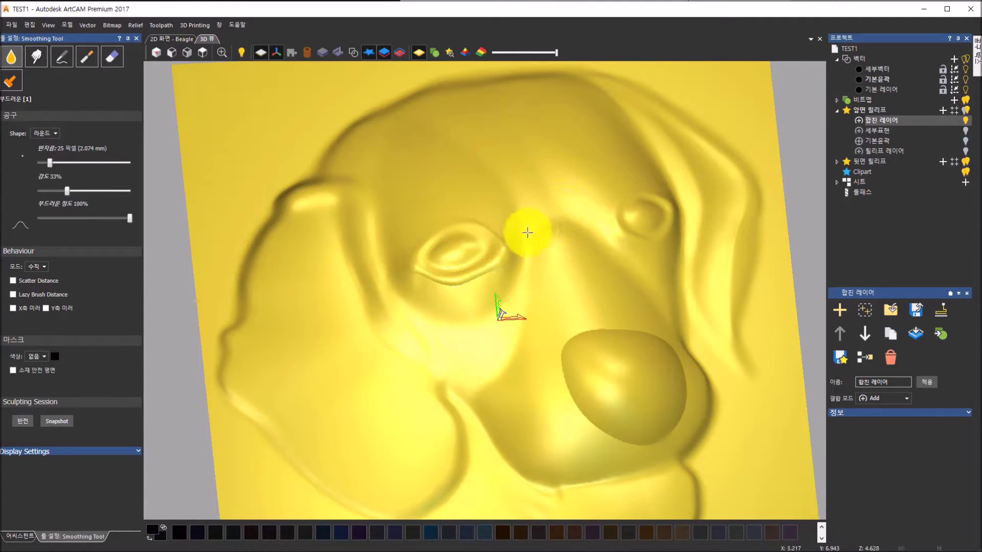
- Set the smoothing mode to 양각만 with 18% strength and smooth the forehead above the left eye
left_click(202, 52)
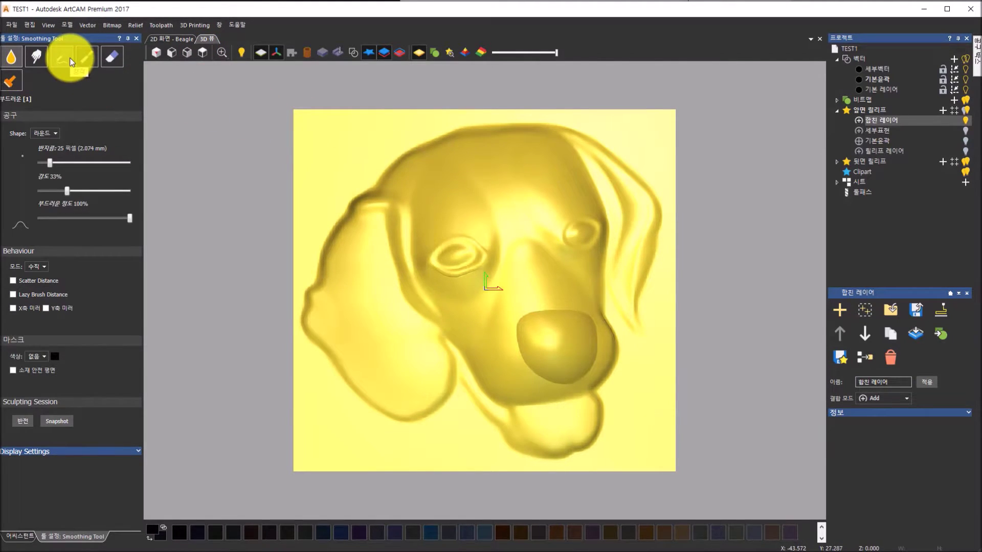
left_click(44, 268)
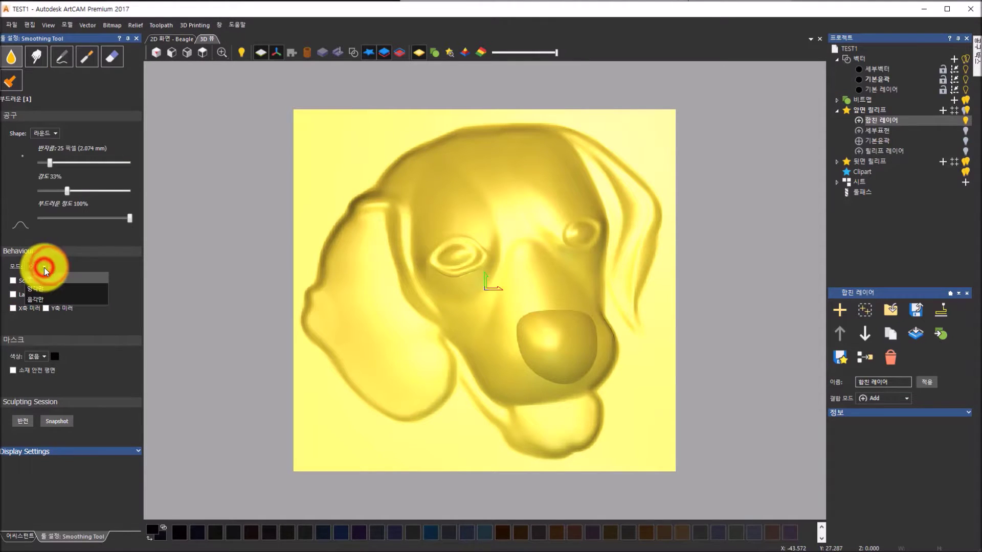
left_click(44, 289)
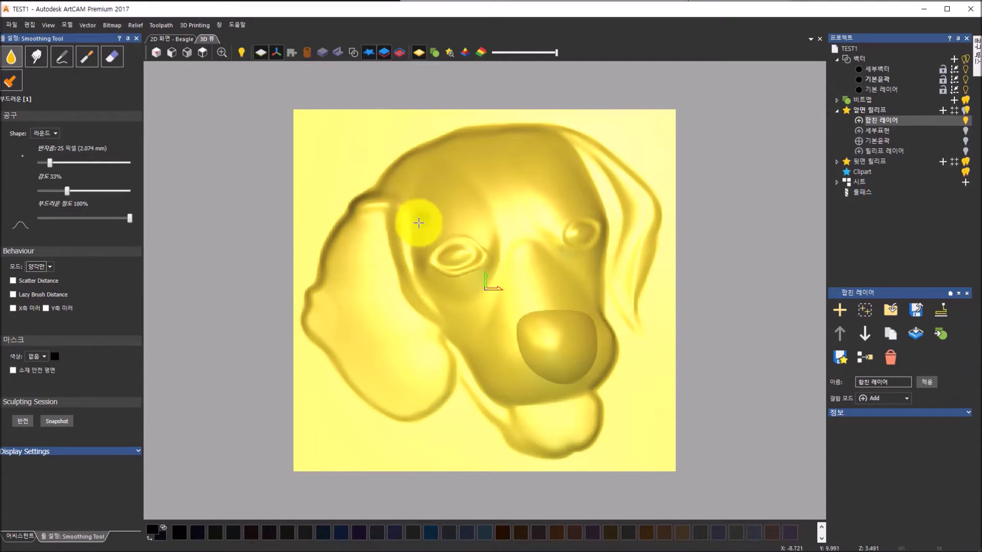
scroll(417, 249, "up", 3)
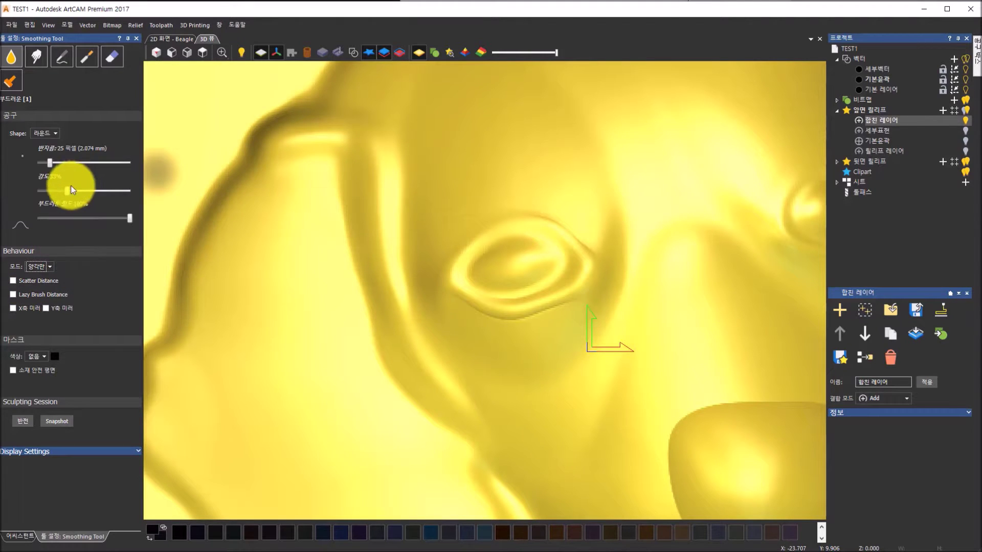
left_click_drag(55, 189, 53, 190)
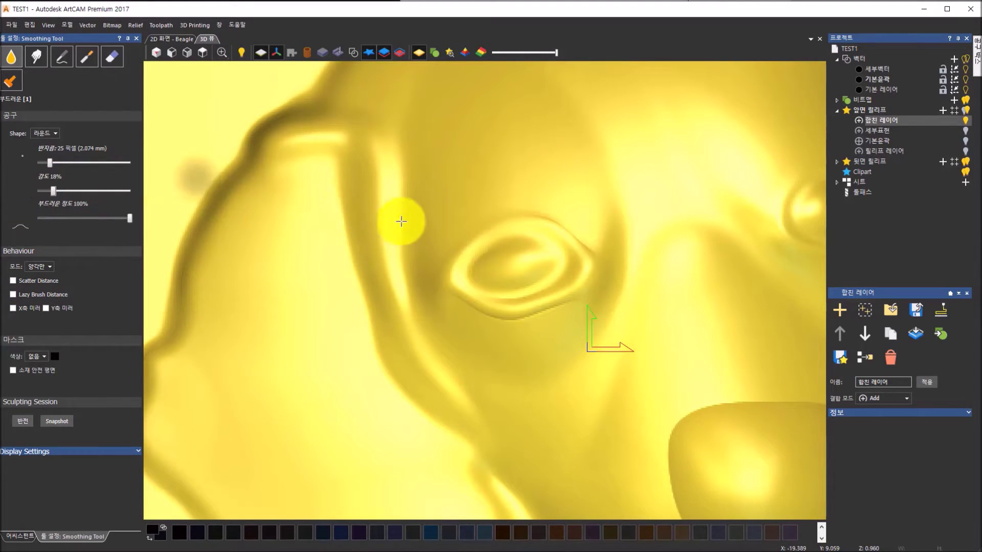
scroll(401, 221, "down", 3)
mouse_move(445, 196)
left_mouse_down()
mouse_move(442, 285)
mouse_move(421, 268)
mouse_move(431, 288)
mouse_move(431, 232)
mouse_move(458, 146)
mouse_move(433, 212)
mouse_move(456, 134)
mouse_move(491, 129)
mouse_move(539, 175)
left_mouse_up()
mouse_move(557, 208)
left_mouse_down()
mouse_move(570, 235)
mouse_move(552, 179)
mouse_move(333, 207)
left_mouse_up()
- Raise the smoothing strength to 40% and smooth the left eye's inner corner, the muzzle side and the nose outline
left_click_drag(53, 191, 73, 191)
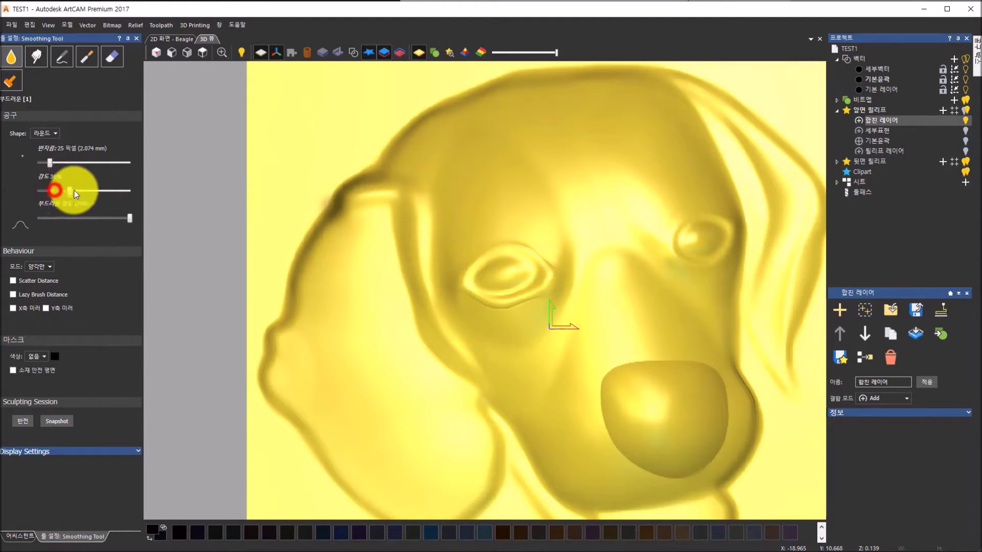
left_click_drag(557, 218, 580, 277)
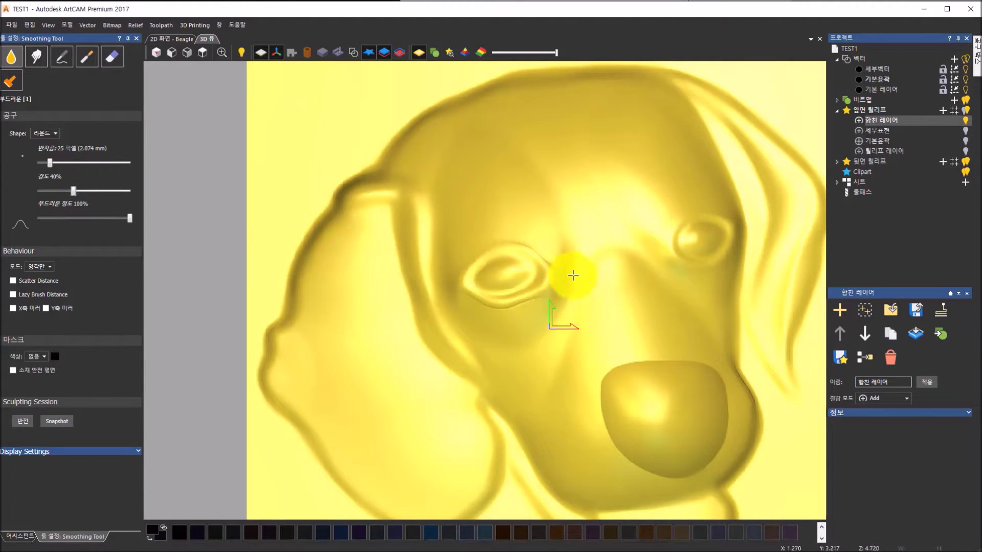
middle_click_drag(684, 438, 519, 340)
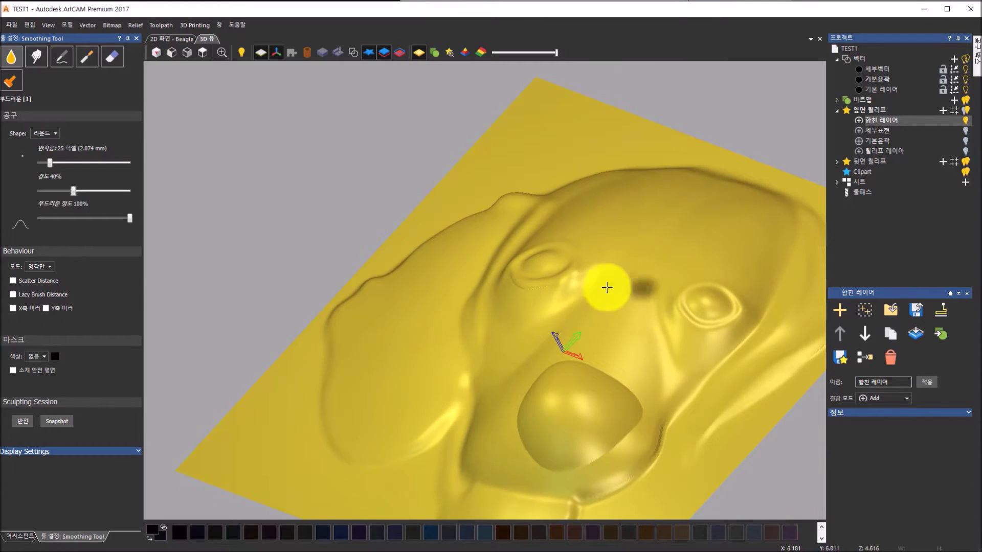
mouse_move(589, 291)
left_mouse_down()
mouse_move(535, 322)
mouse_move(514, 298)
mouse_move(532, 281)
mouse_move(504, 276)
mouse_move(581, 285)
mouse_move(582, 306)
mouse_move(568, 294)
mouse_move(629, 332)
mouse_move(662, 386)
mouse_move(667, 423)
mouse_move(653, 439)
mouse_move(679, 325)
mouse_move(642, 309)
mouse_move(681, 299)
mouse_move(685, 325)
mouse_move(629, 388)
mouse_move(540, 365)
left_mouse_up()
mouse_move(540, 365)
middle_mouse_down()
mouse_move(670, 520)
mouse_move(681, 412)
middle_mouse_up()
mouse_move(677, 397)
left_mouse_down()
mouse_move(596, 385)
mouse_move(574, 438)
mouse_move(608, 478)
mouse_move(655, 496)
mouse_move(697, 453)
mouse_move(701, 415)
mouse_move(728, 373)
left_mouse_up()
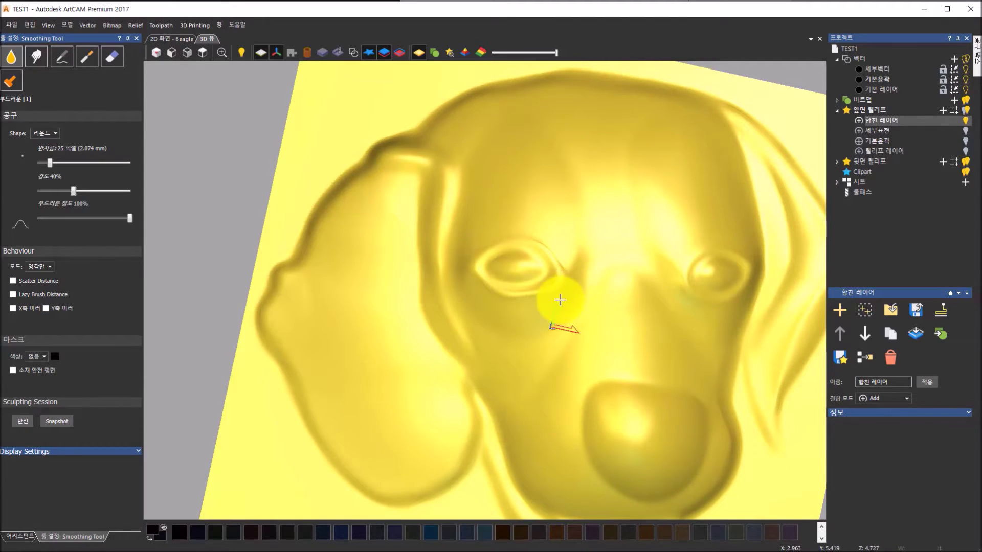
middle_click_drag(729, 322, 624, 291)
scroll(615, 285, "up", 2)
left_click(611, 278)
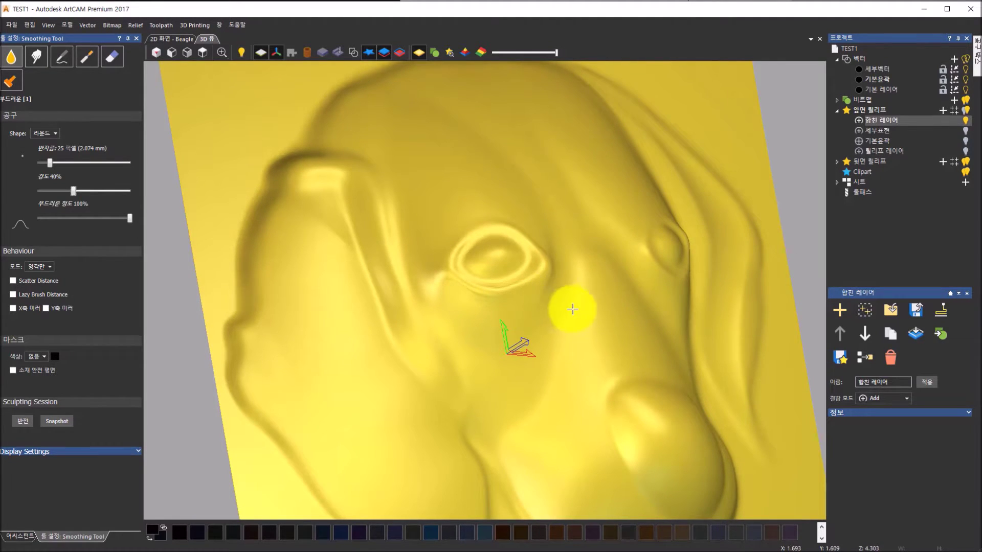
- Raise the smoothing strength to 88% and blend the left cheek and nose bridge into the face
left_click_drag(75, 191, 119, 191)
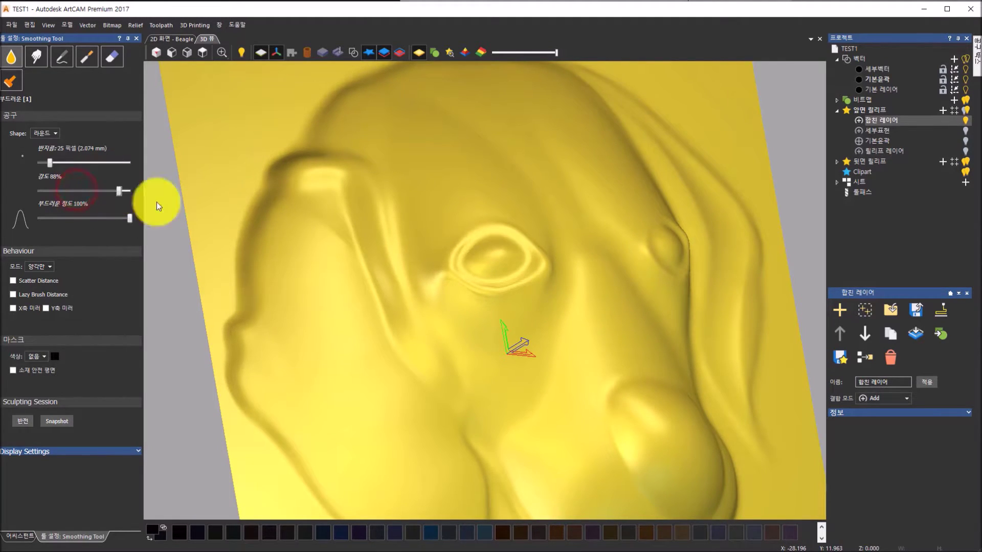
mouse_move(588, 296)
left_mouse_down()
mouse_move(544, 298)
mouse_move(565, 265)
mouse_move(542, 279)
mouse_move(566, 296)
mouse_move(542, 328)
mouse_move(581, 339)
mouse_move(544, 351)
mouse_move(538, 367)
left_mouse_up()
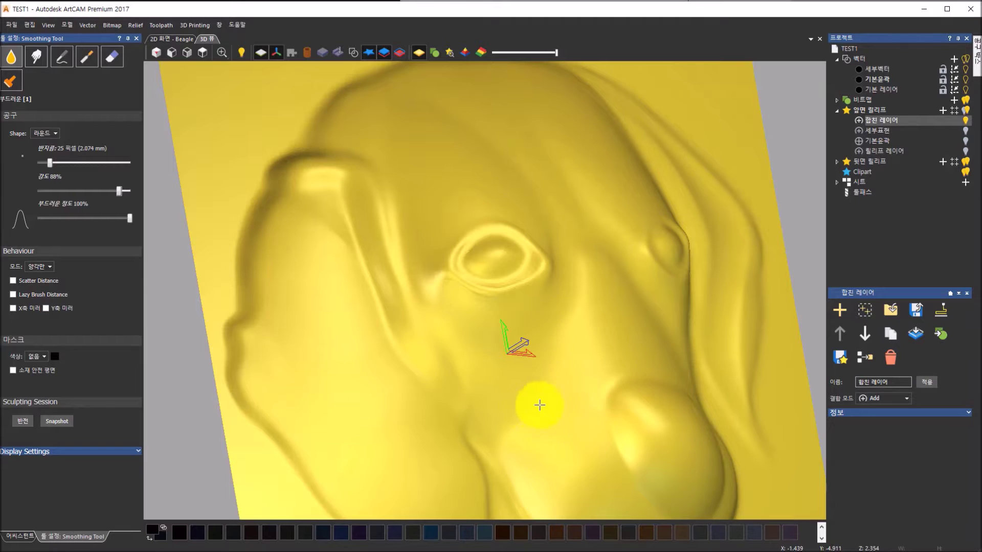
middle_click_drag(690, 412, 563, 358)
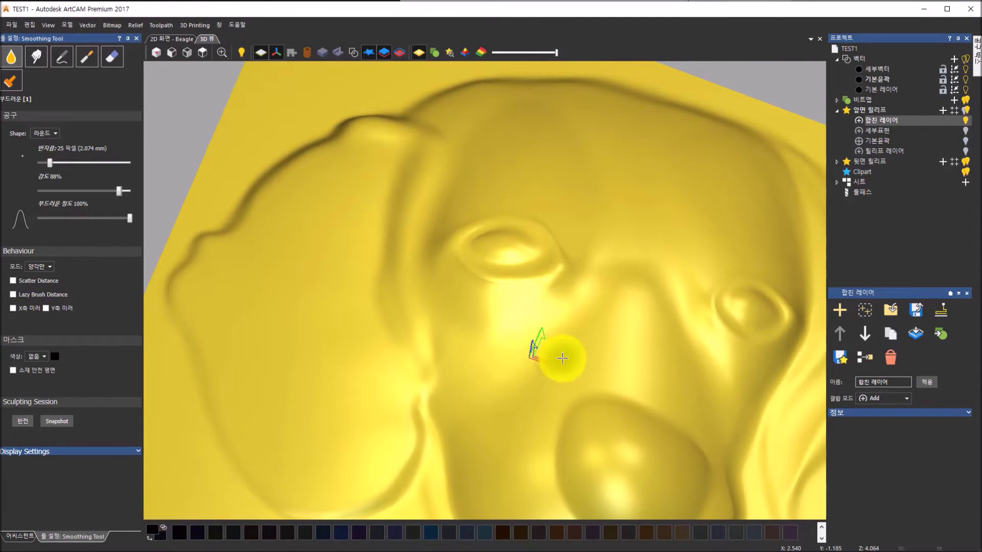
mouse_move(560, 364)
left_mouse_down()
mouse_move(510, 382)
mouse_move(598, 333)
mouse_move(598, 272)
mouse_move(571, 263)
mouse_move(537, 286)
left_mouse_up()
mouse_move(686, 330)
middle_mouse_down()
mouse_move(631, 389)
mouse_move(578, 314)
middle_mouse_up()
mouse_move(646, 277)
left_mouse_down()
mouse_move(629, 301)
mouse_move(642, 357)
left_mouse_up()
- Smooth the muzzle's right side, the nose bridge and the forehead between the eyes
scroll(657, 422, "down", 5)
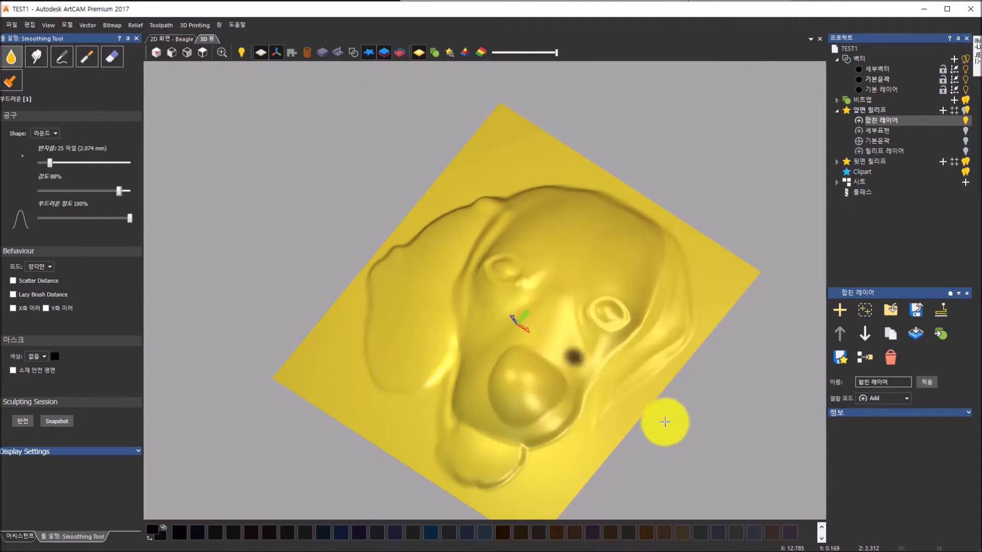
scroll(592, 359, "down", 2)
mouse_move(566, 372)
left_mouse_down()
mouse_move(526, 412)
mouse_move(564, 392)
mouse_move(583, 338)
mouse_move(611, 315)
mouse_move(629, 269)
mouse_move(616, 309)
mouse_move(568, 355)
mouse_move(554, 285)
left_mouse_up()
middle_click_drag(452, 332, 592, 402)
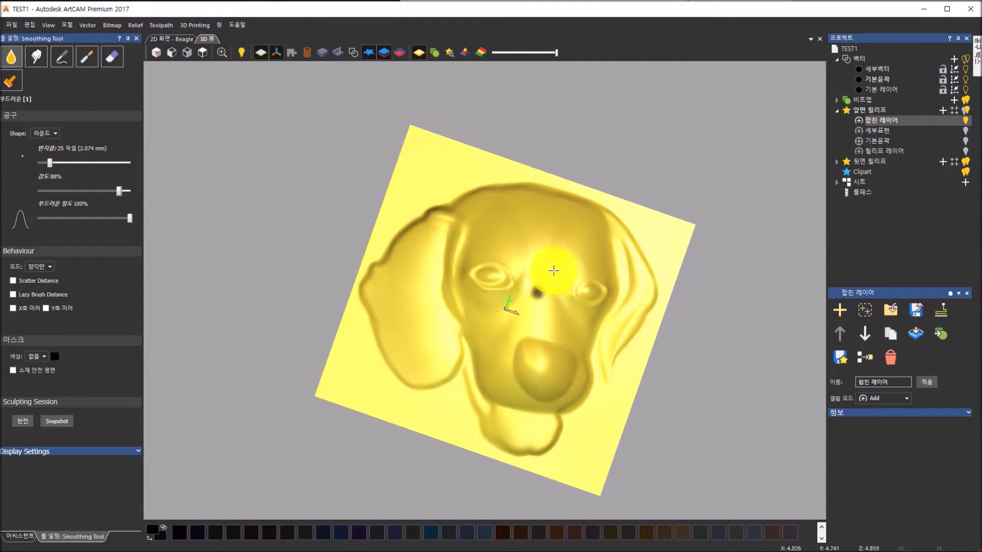
mouse_move(565, 234)
left_mouse_down()
mouse_move(563, 245)
mouse_move(509, 228)
mouse_move(480, 202)
mouse_move(520, 201)
mouse_move(462, 213)
mouse_move(482, 232)
mouse_move(554, 223)
mouse_move(543, 234)
mouse_move(509, 211)
mouse_move(570, 215)
mouse_move(531, 330)
left_mouse_up()
mouse_move(531, 329)
middle_mouse_down()
mouse_move(673, 263)
mouse_move(545, 232)
mouse_move(467, 247)
mouse_move(480, 271)
middle_mouse_up()
mouse_move(479, 270)
left_mouse_down()
mouse_move(471, 220)
mouse_move(499, 211)
mouse_move(471, 212)
mouse_move(528, 228)
left_mouse_up()
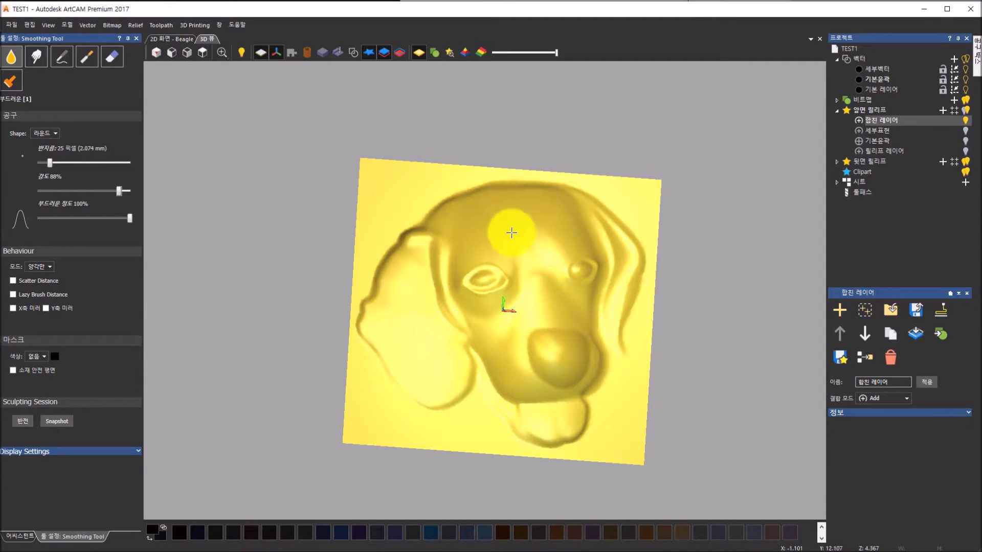
mouse_move(545, 252)
left_mouse_down()
mouse_move(507, 271)
mouse_move(529, 262)
mouse_move(525, 285)
left_mouse_up()
- Smooth the cheek below the left eye, the nose edge and the jaw line above the tongue
scroll(510, 256, "up", 2)
left_click_drag(522, 319, 483, 354)
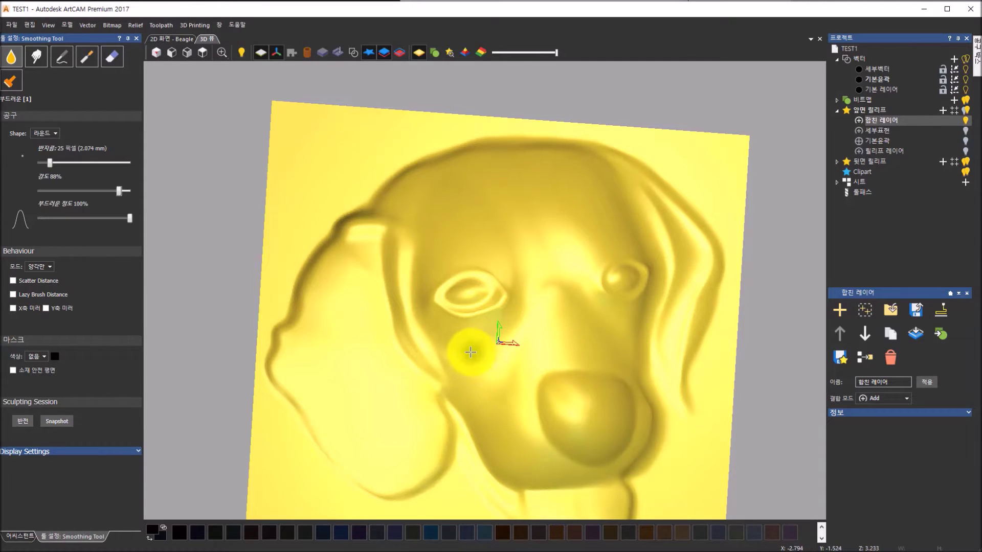
mouse_move(452, 352)
left_mouse_down()
mouse_move(478, 365)
mouse_move(458, 397)
left_mouse_up()
scroll(552, 379, "down", 3)
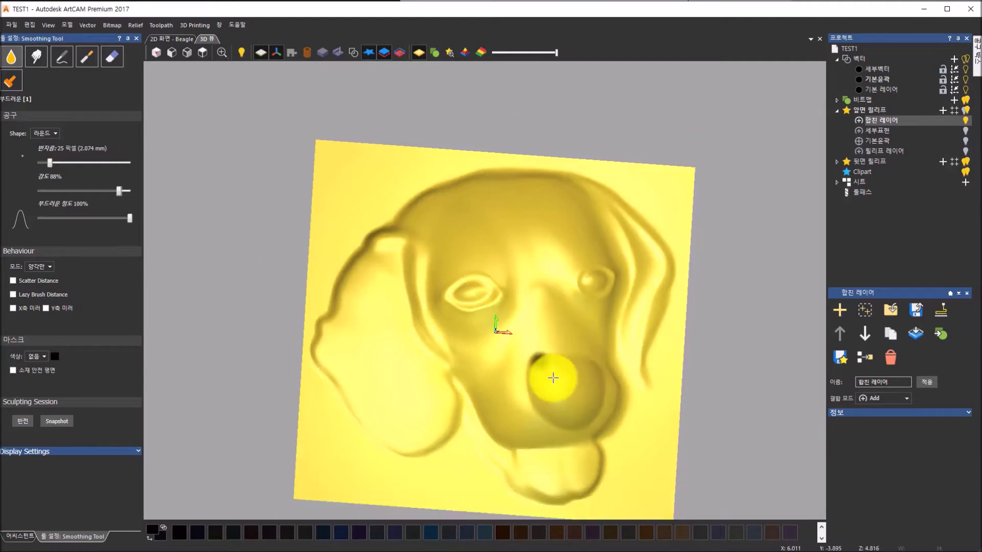
left_click_drag(537, 458, 506, 402)
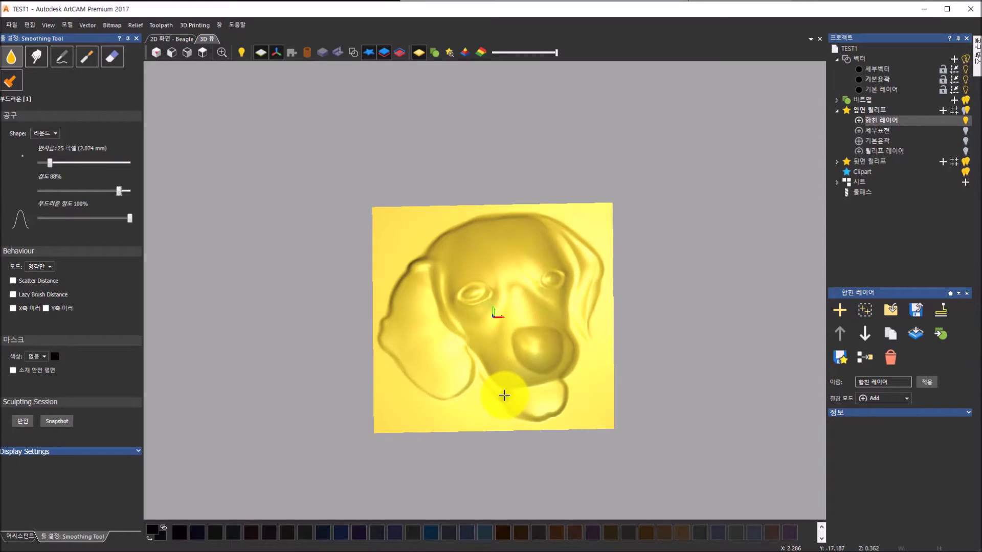
- Close the smoothing session, view the model from above and make the base 릴리프 레이어 relief layer visible
left_click(139, 39)
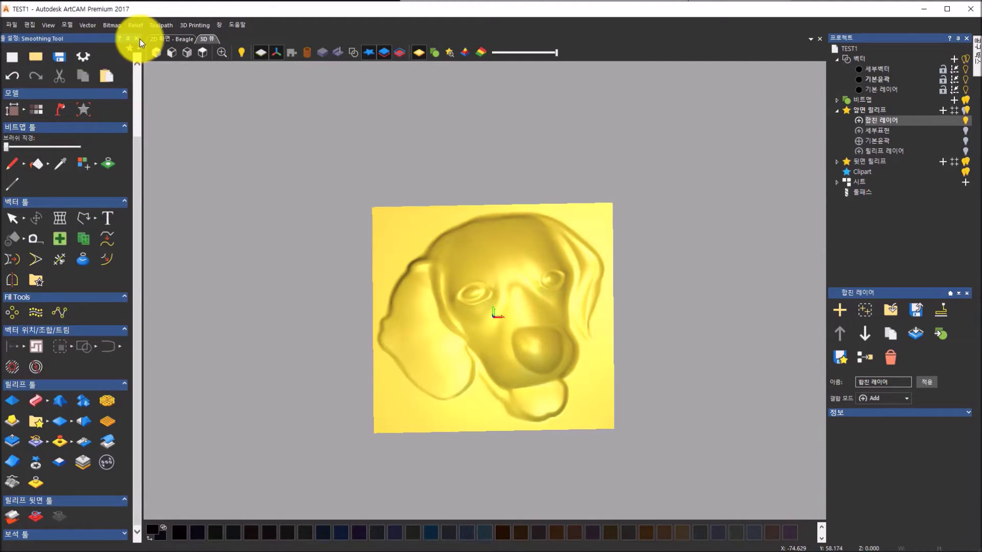
scroll(507, 264, "down", 2)
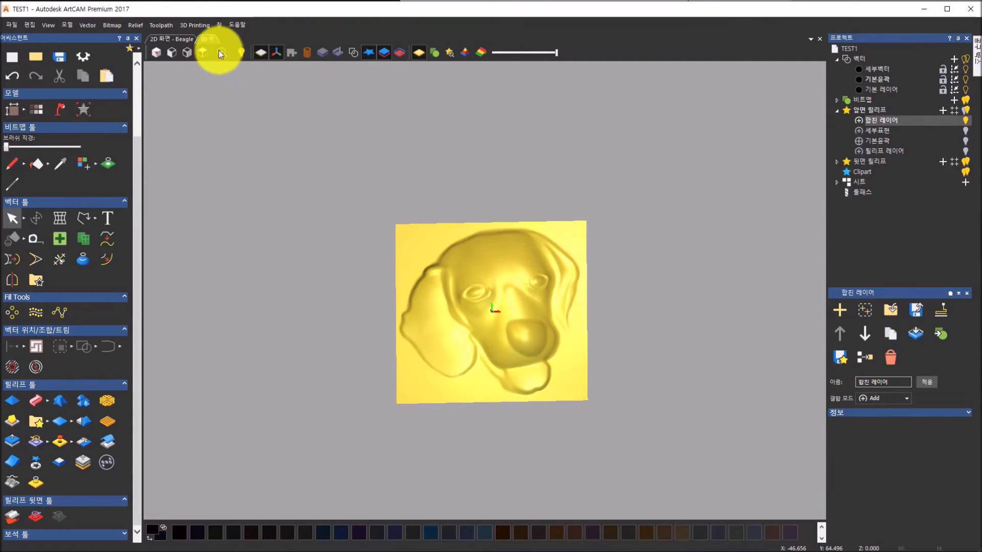
left_click(203, 54)
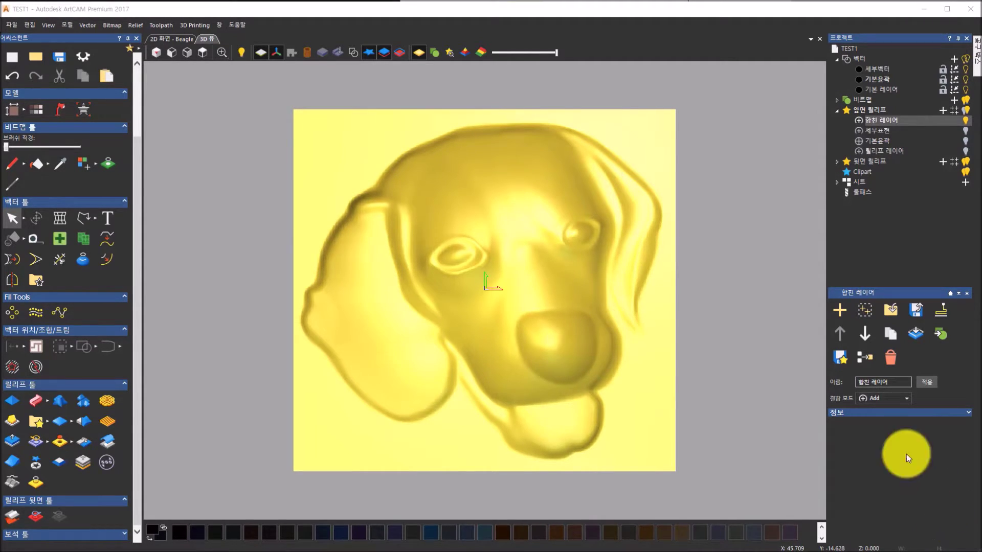
left_click(890, 153)
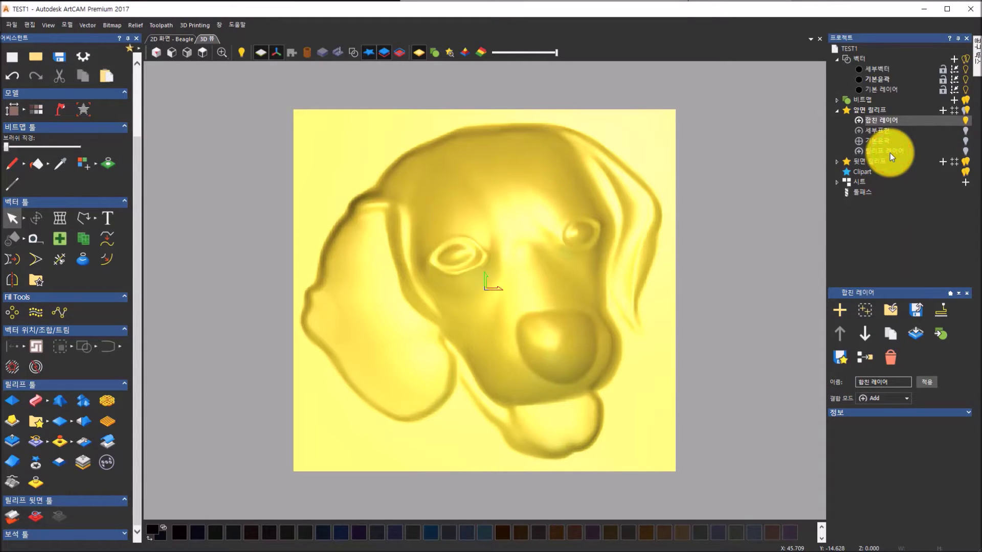
left_click(888, 155)
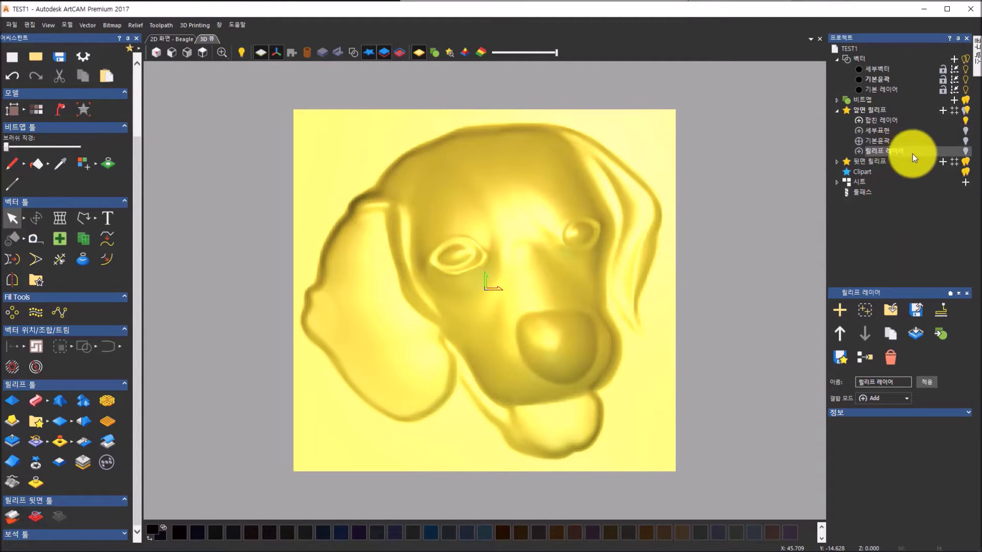
left_click(966, 151)
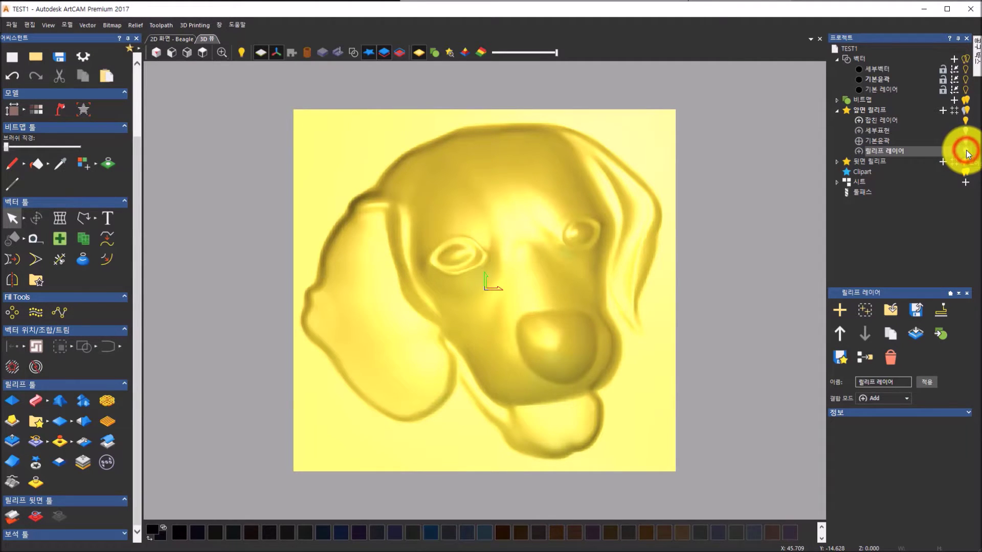
- Examine the combined relief's fur texture, eyes, nose and tongue from several angles and compare it with the beagle photo in 2D
left_click_drag(507, 413, 532, 388)
scroll(486, 222, "up", 3)
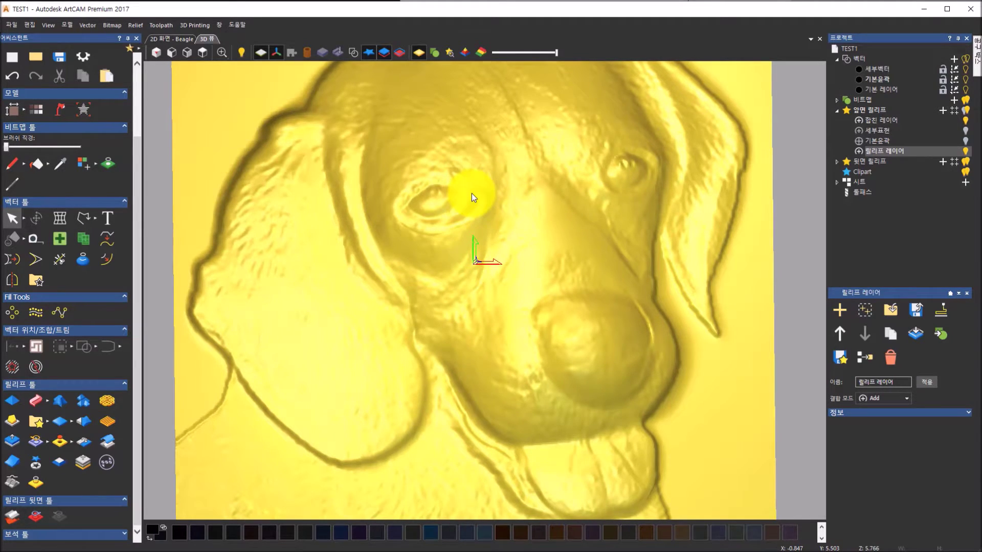
scroll(472, 193, "down", 3)
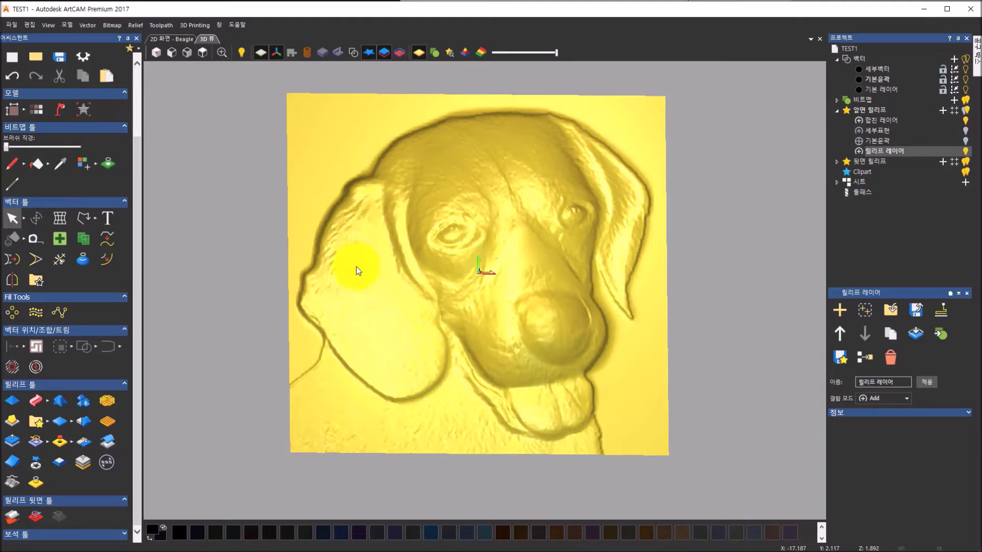
left_click_drag(548, 357, 390, 276)
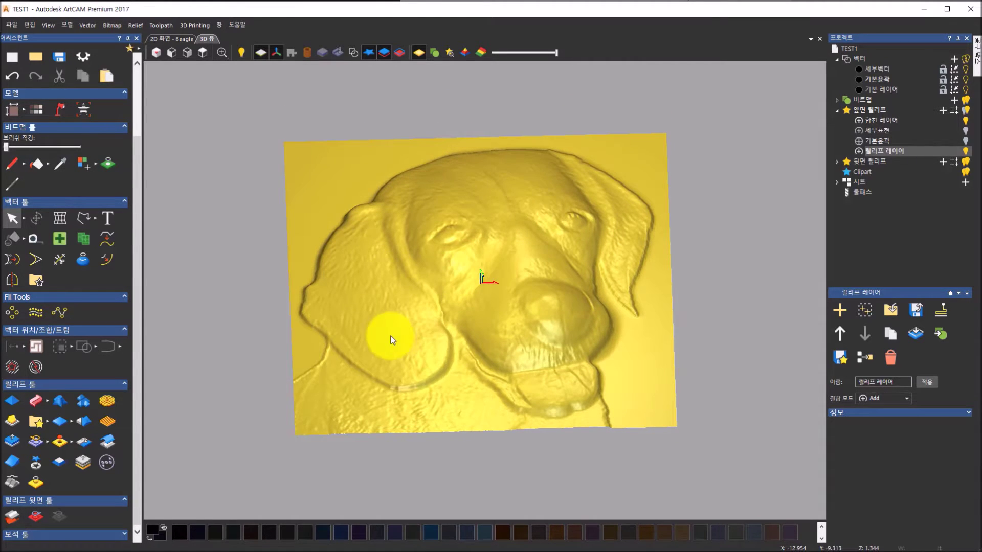
left_click_drag(552, 315, 548, 361)
scroll(467, 246, "up", 3)
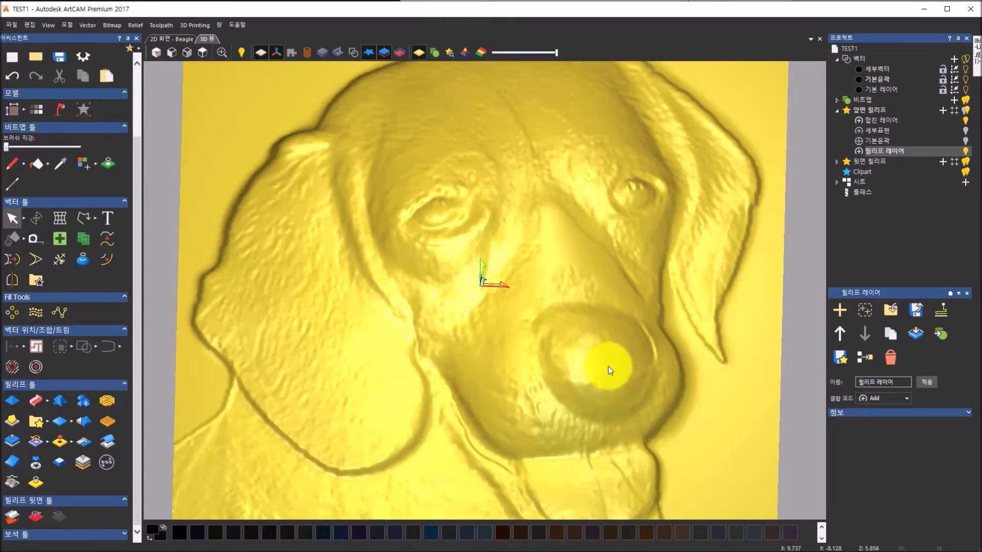
scroll(609, 366, "down", 3)
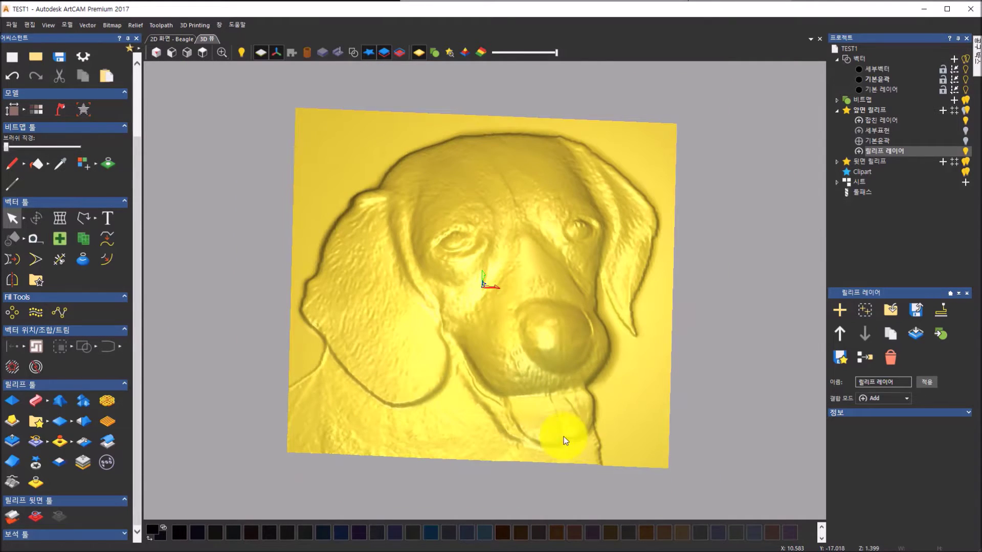
left_click_drag(541, 307, 499, 361)
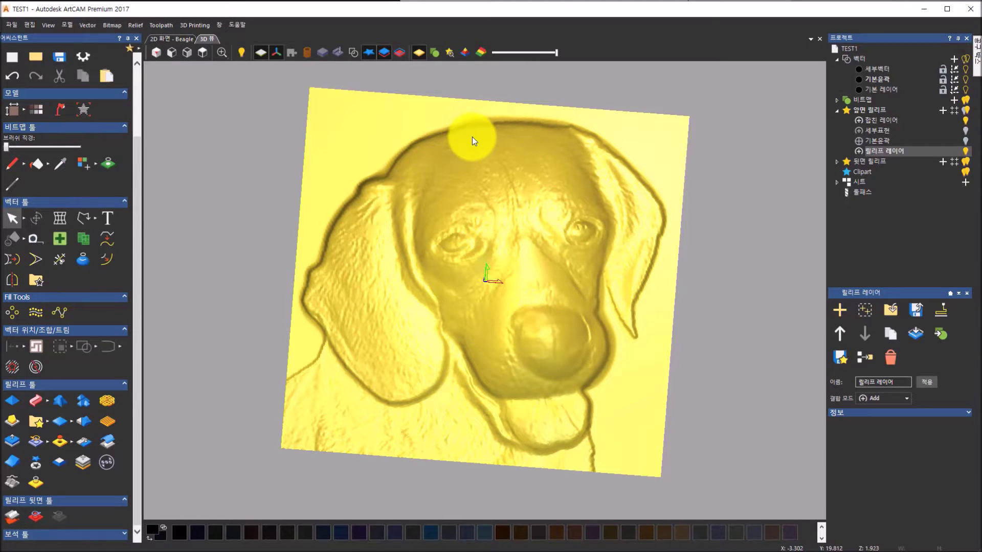
left_click(173, 38)
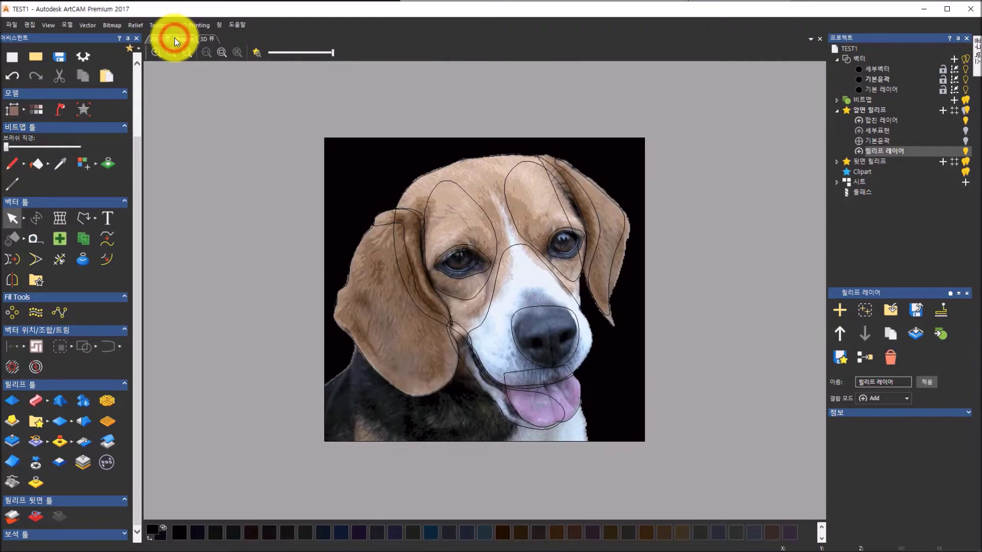
scroll(513, 333, "up", 3)
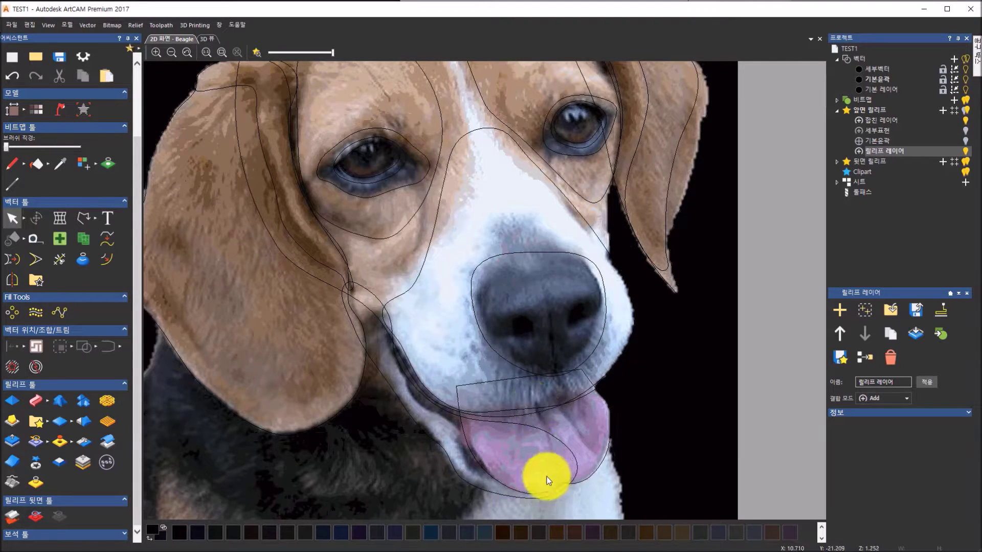
scroll(550, 468, "down", 3)
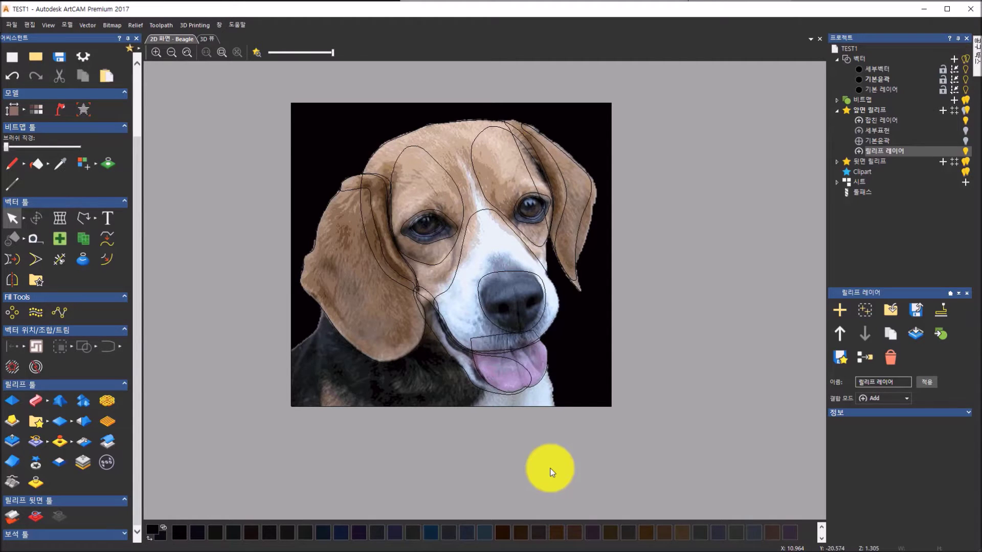
left_click(216, 42)
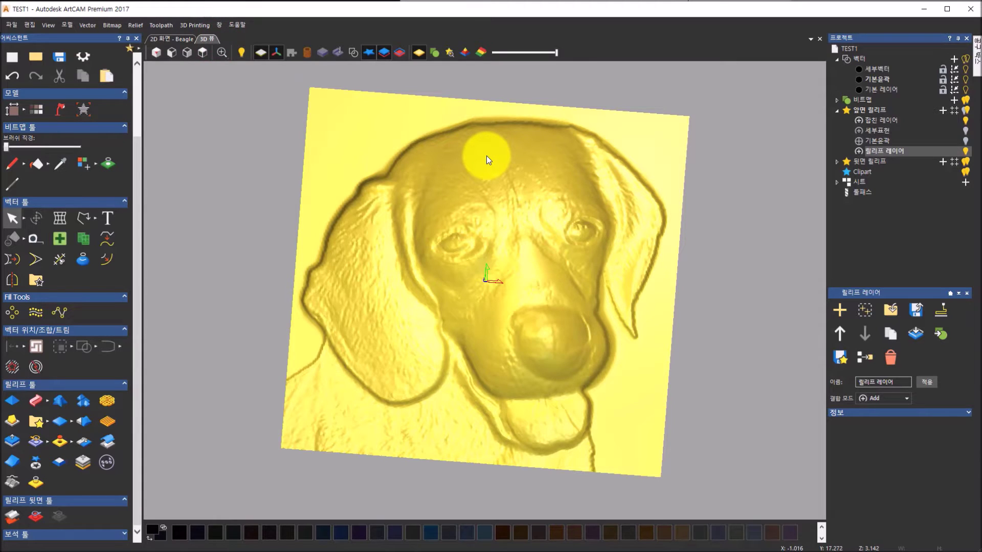
- Start the Carve sculpting tool on the 합친 레이어 relief and carve a vertical groove down the middle of the nose
left_click(887, 122)
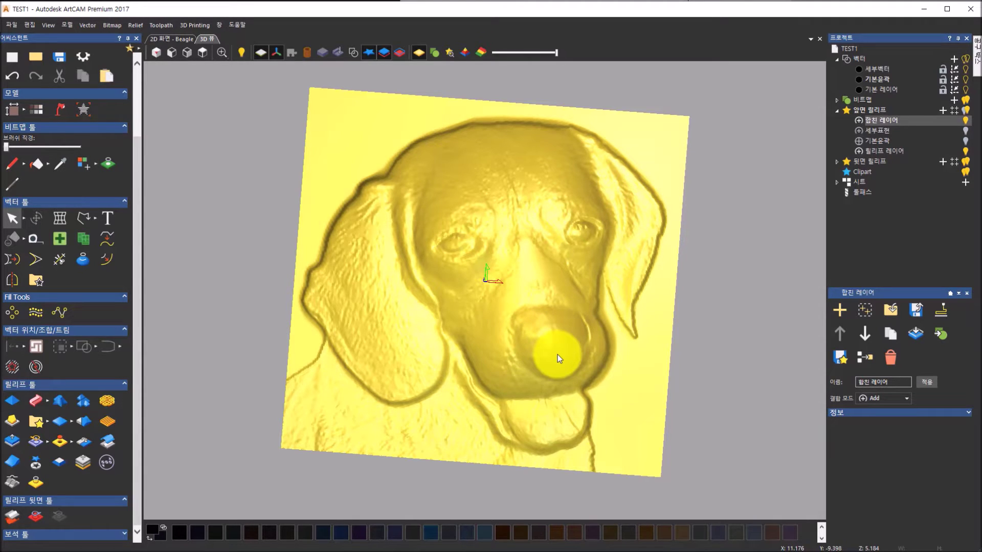
left_click(137, 29)
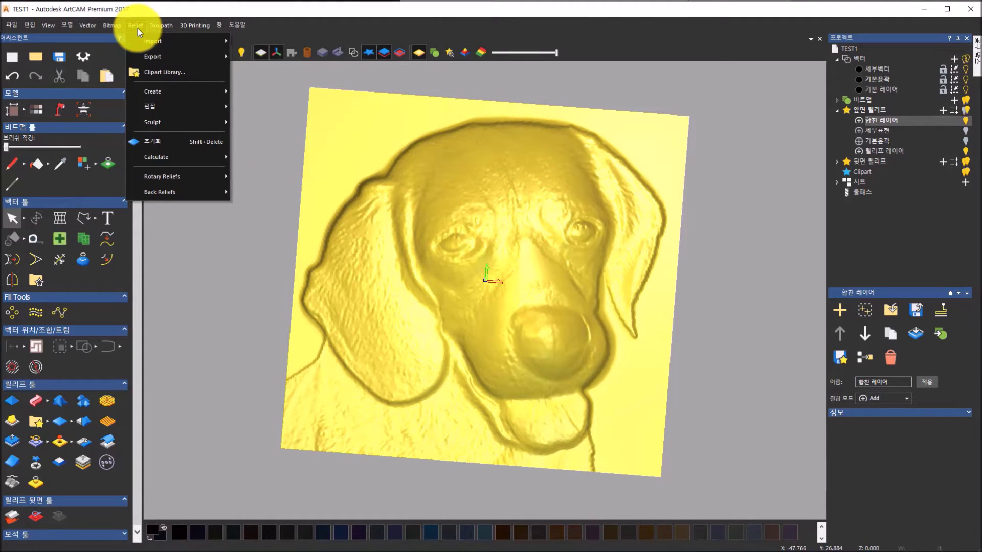
mouse_move(222, 127)
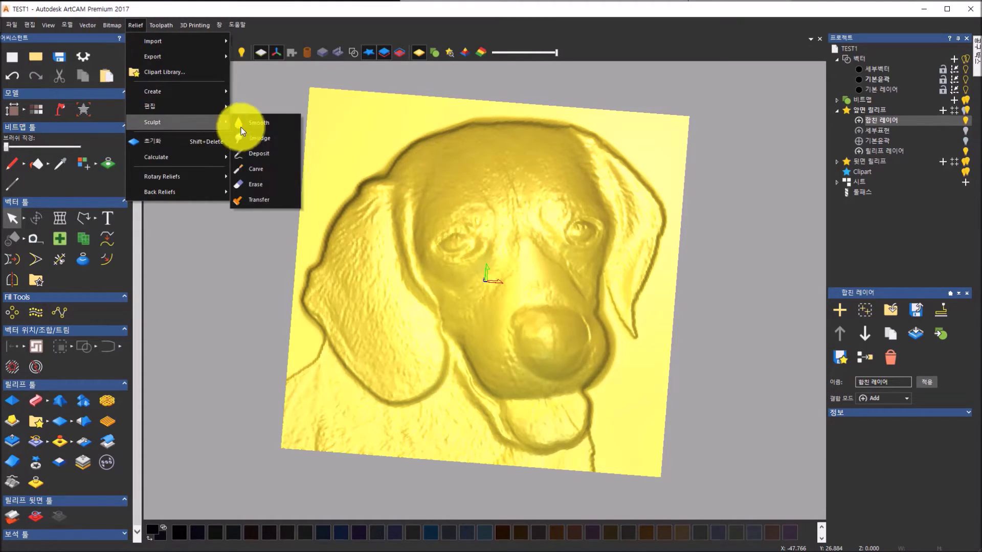
left_click(266, 171)
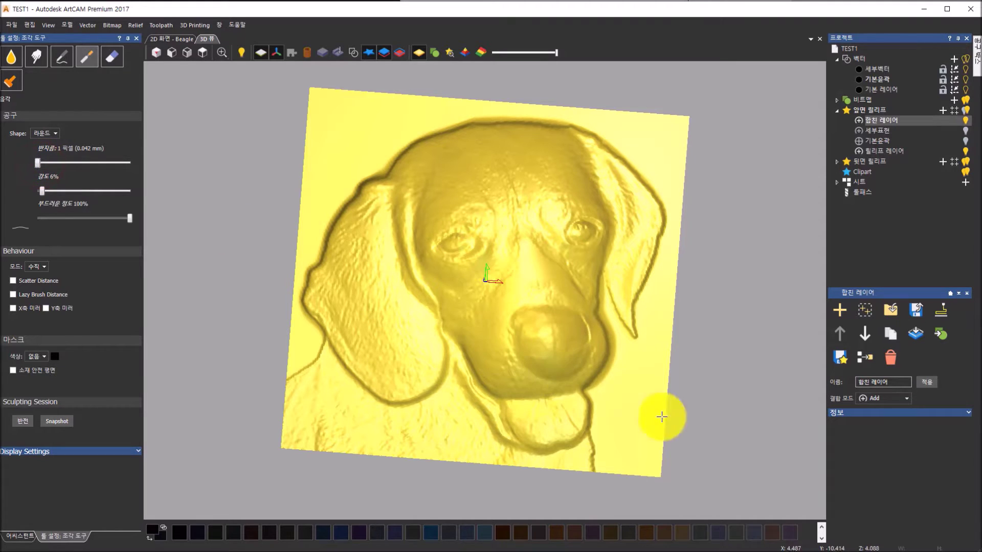
scroll(632, 408, "up", 2)
scroll(493, 292, "up", 5)
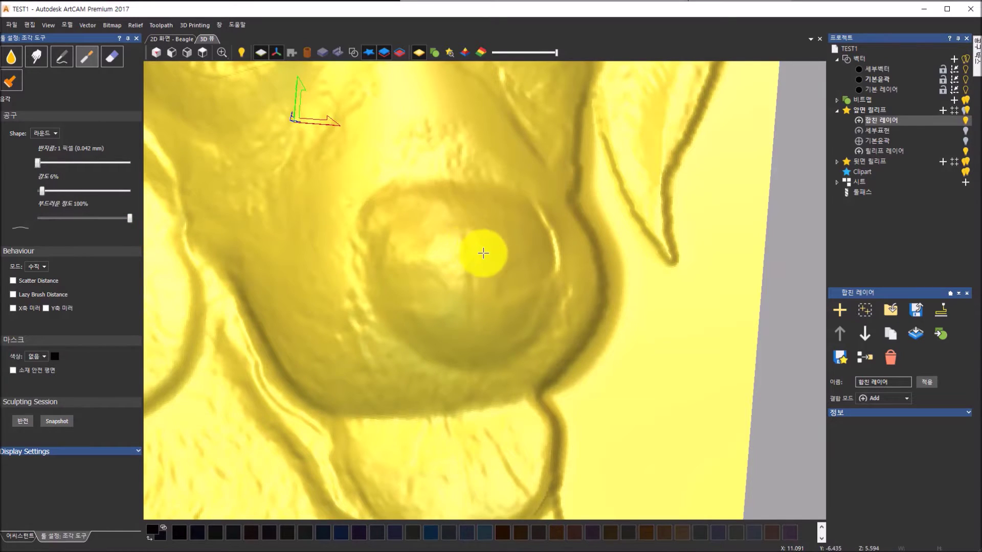
left_click_drag(473, 247, 477, 287)
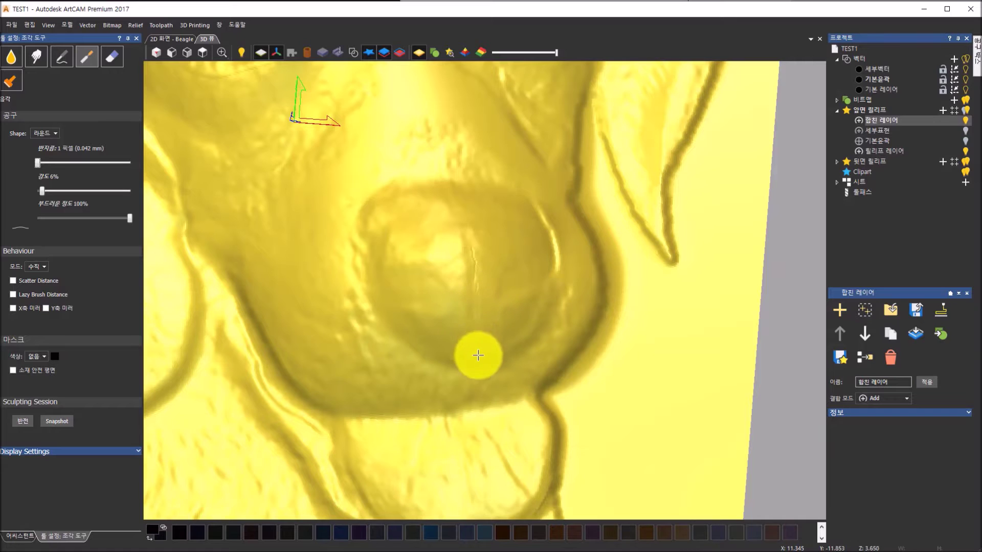
left_click_drag(477, 332, 468, 242)
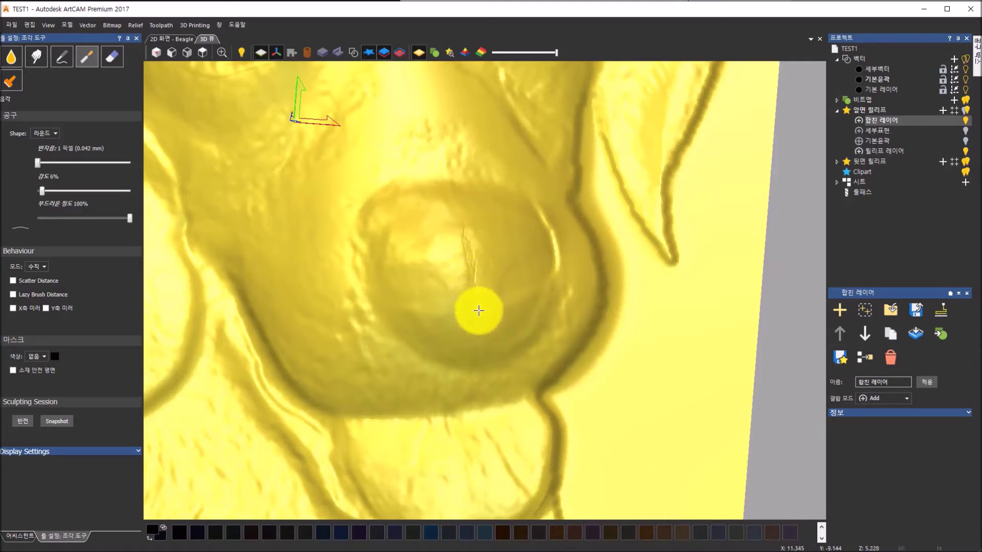
mouse_move(478, 338)
left_mouse_down()
mouse_move(468, 236)
mouse_move(474, 353)
mouse_move(467, 234)
mouse_move(474, 359)
mouse_move(471, 237)
mouse_move(475, 284)
left_mouse_up()
mouse_move(478, 344)
left_mouse_down()
mouse_move(476, 355)
mouse_move(481, 319)
left_mouse_up()
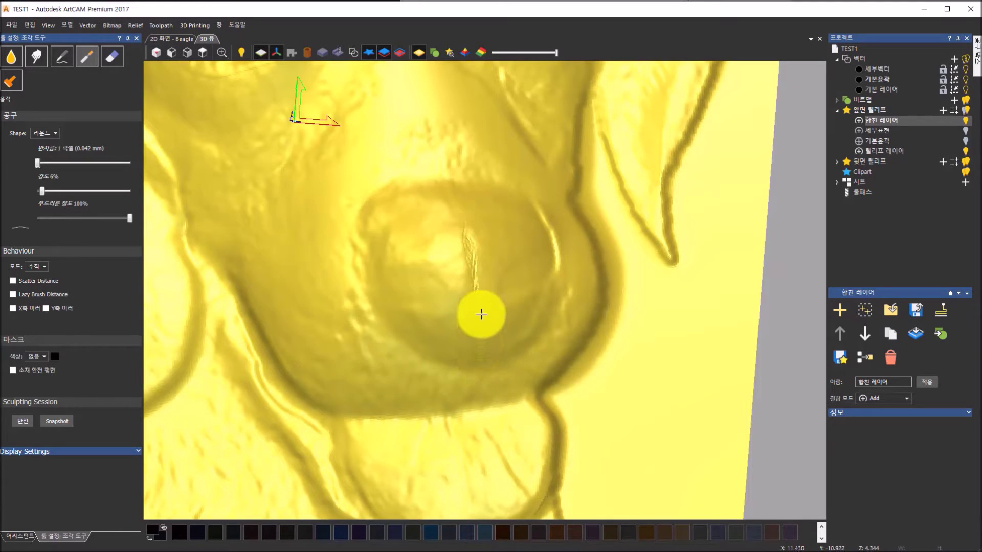
- Deepen the nose's centre groove down to its lower edge and rough in both nostrils with light carving strokes
mouse_move(475, 338)
left_mouse_down()
mouse_move(471, 352)
mouse_move(473, 268)
left_mouse_up()
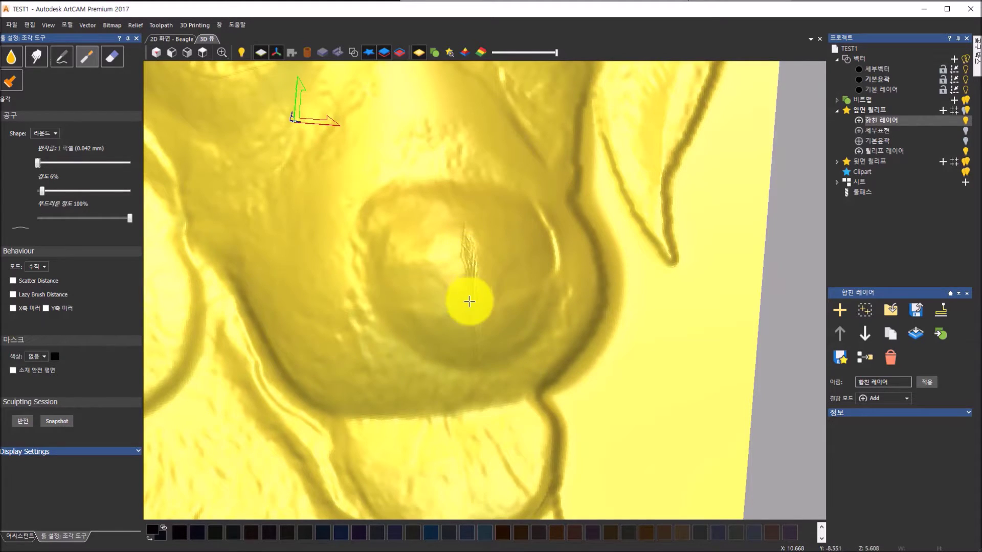
mouse_move(474, 336)
left_mouse_down()
mouse_move(474, 355)
mouse_move(476, 302)
left_mouse_up()
mouse_move(474, 248)
left_mouse_down()
mouse_move(468, 234)
mouse_move(475, 286)
left_mouse_up()
mouse_move(478, 330)
left_mouse_down()
mouse_move(476, 355)
mouse_move(478, 330)
left_mouse_up()
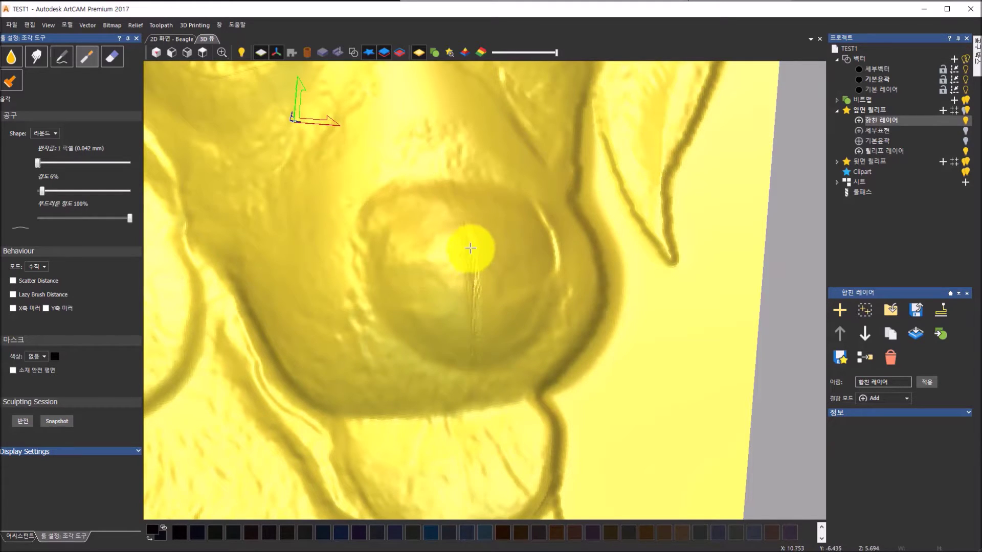
mouse_move(476, 335)
left_mouse_down()
mouse_move(474, 354)
mouse_move(473, 243)
mouse_move(454, 191)
mouse_move(467, 256)
mouse_move(464, 210)
mouse_move(476, 248)
mouse_move(471, 230)
mouse_move(469, 347)
mouse_move(457, 201)
mouse_move(473, 348)
left_mouse_up()
mouse_move(436, 290)
left_mouse_down()
mouse_move(421, 278)
mouse_move(394, 288)
mouse_move(423, 278)
mouse_move(394, 276)
mouse_move(435, 291)
mouse_move(438, 272)
mouse_move(401, 266)
mouse_move(377, 283)
mouse_move(396, 305)
mouse_move(432, 305)
mouse_move(442, 290)
mouse_move(390, 279)
mouse_move(428, 293)
left_mouse_up()
left_click(537, 244)
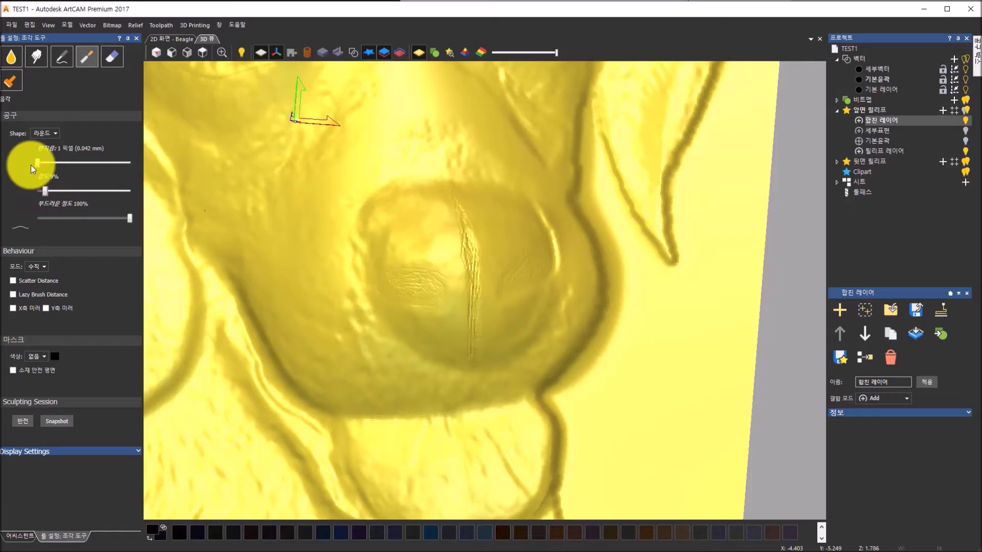
- Set the carving radius to 6 pixels and the strength to 7%, and hollow out the nostril left of the centre groove
left_click_drag(37, 163, 38, 163)
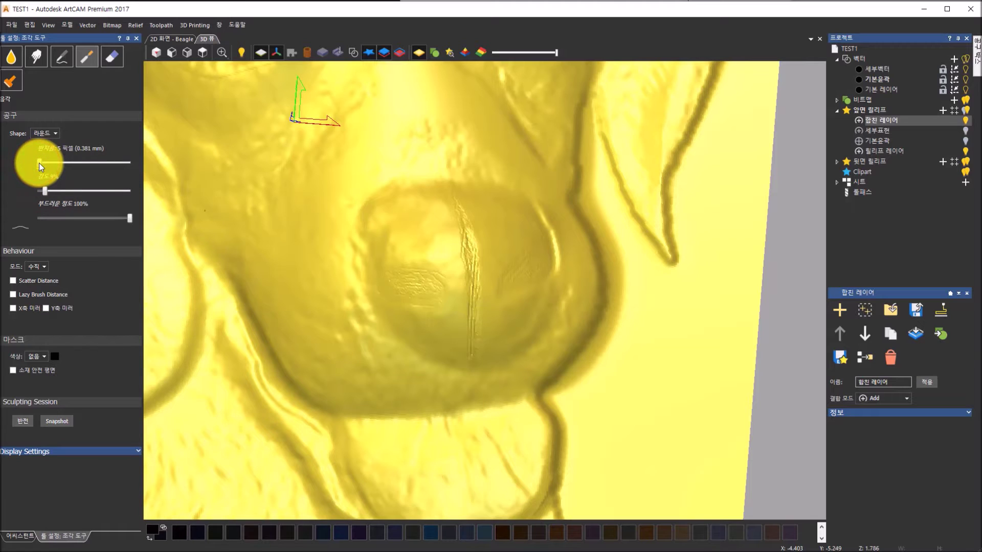
left_click_drag(403, 283, 390, 278)
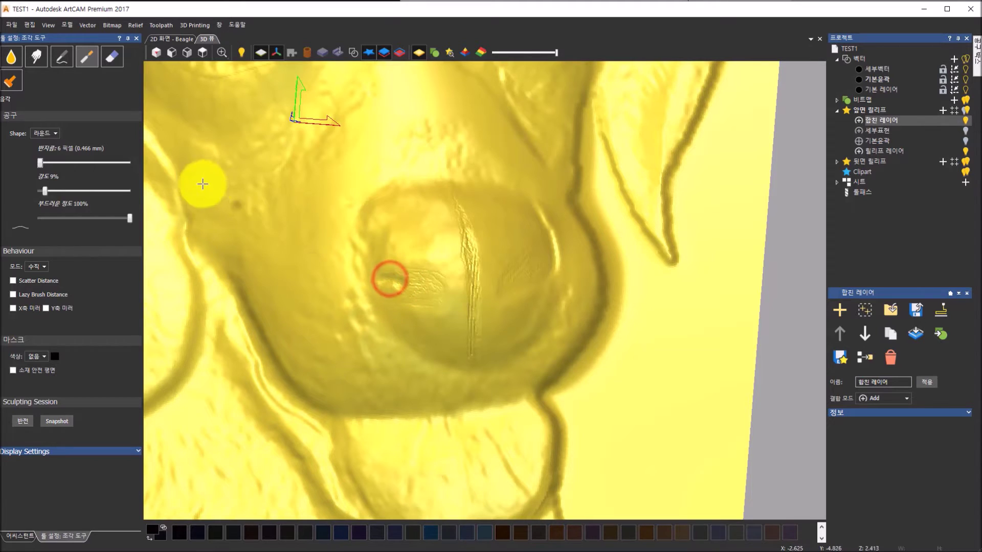
left_click(47, 191)
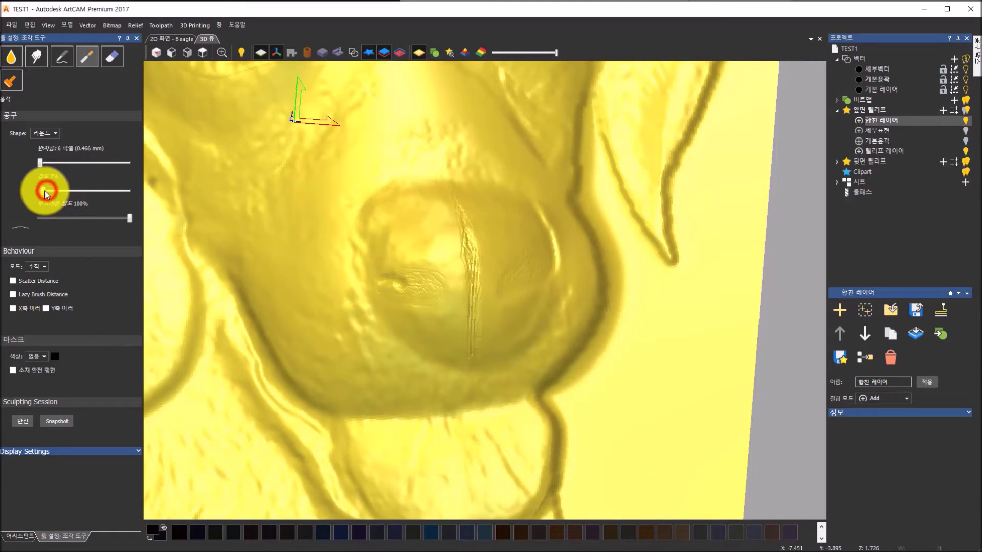
left_click_drag(428, 286, 399, 277)
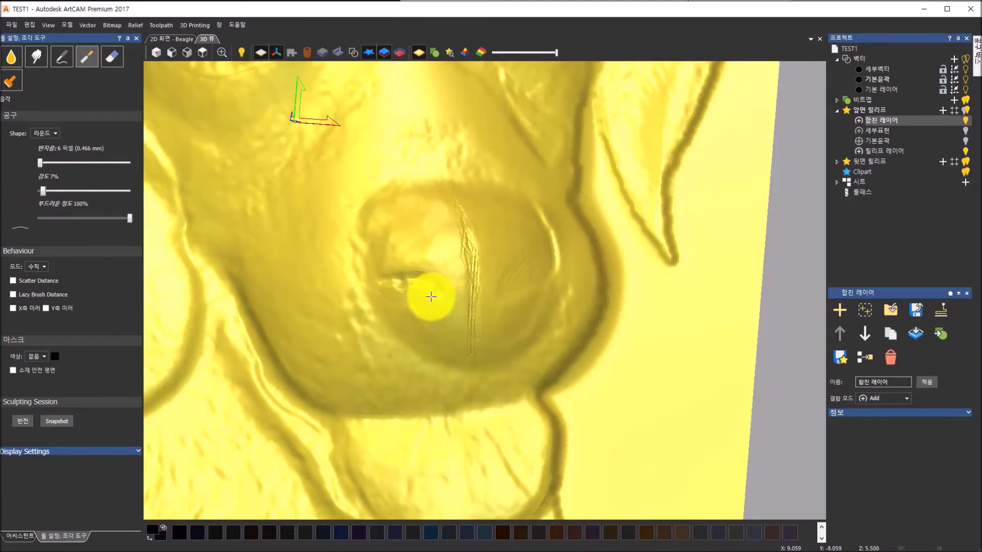
mouse_move(425, 299)
left_mouse_down()
mouse_move(386, 287)
mouse_move(421, 297)
left_mouse_up()
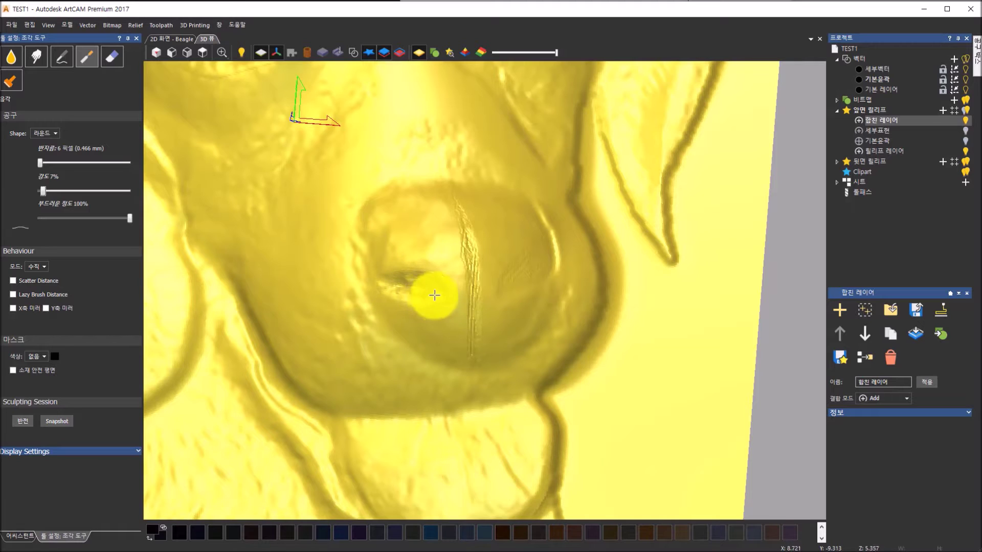
mouse_move(384, 287)
left_mouse_down()
mouse_move(418, 299)
mouse_move(442, 287)
mouse_move(383, 281)
mouse_move(395, 293)
mouse_move(438, 298)
mouse_move(424, 272)
mouse_move(419, 290)
left_mouse_up()
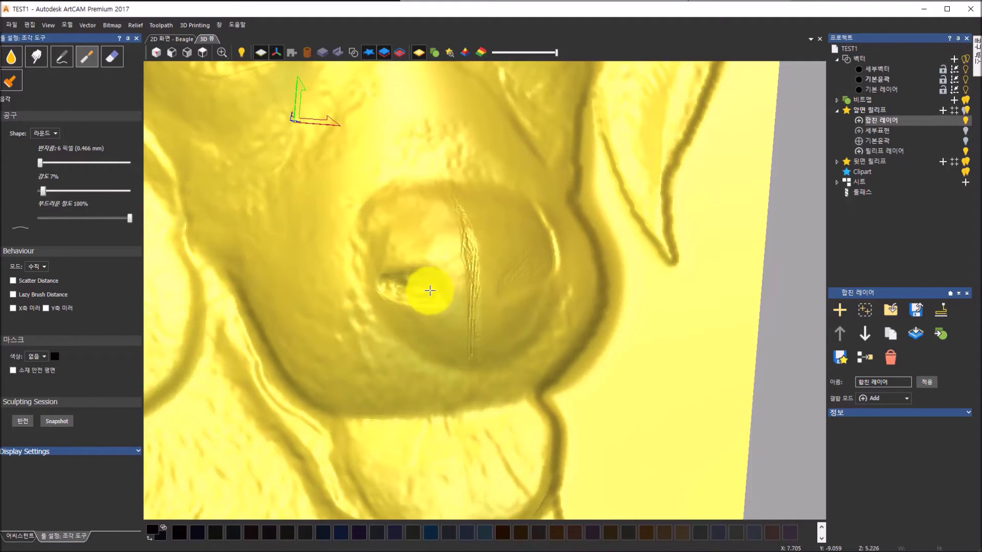
- Hollow out the nostril right of the centre groove, and recarve the groove down the nose at 6% strength
middle_click_drag(588, 346, 556, 353)
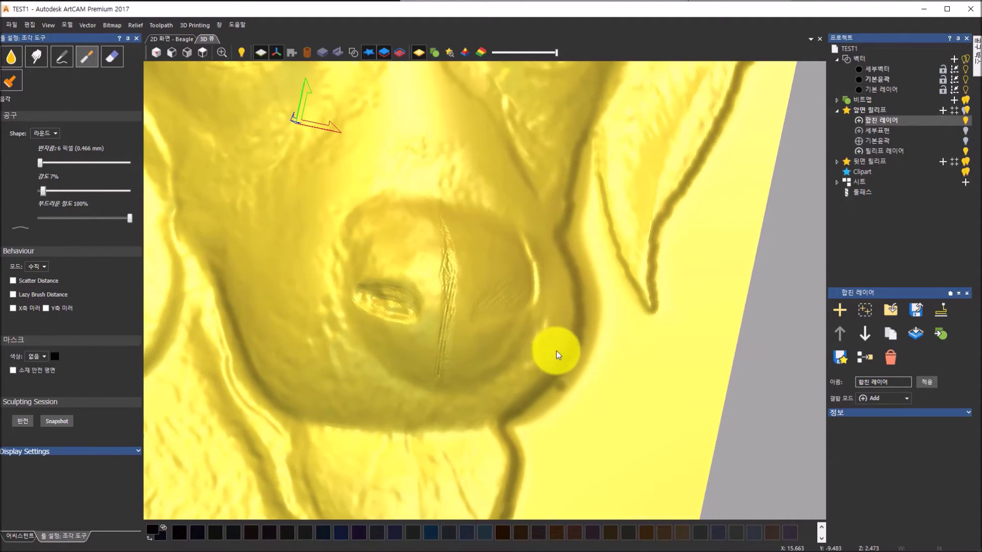
mouse_move(496, 295)
left_mouse_down()
mouse_move(486, 300)
mouse_move(493, 308)
mouse_move(471, 309)
mouse_move(504, 307)
mouse_move(514, 286)
mouse_move(526, 285)
mouse_move(508, 309)
mouse_move(522, 287)
mouse_move(524, 295)
mouse_move(486, 308)
mouse_move(513, 292)
mouse_move(510, 279)
mouse_move(482, 314)
mouse_move(526, 296)
mouse_move(530, 279)
mouse_move(477, 309)
mouse_move(505, 296)
left_mouse_up()
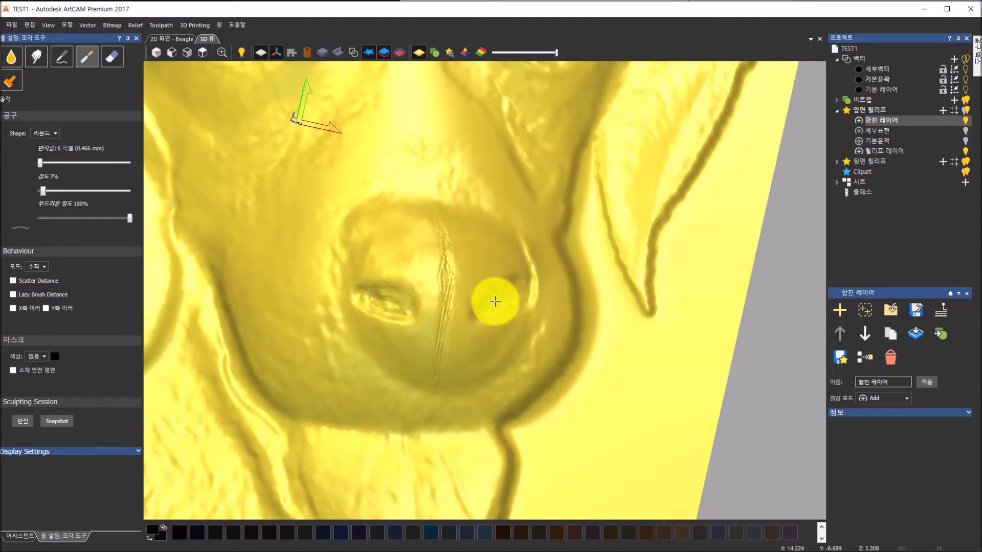
middle_click_drag(526, 219, 454, 206)
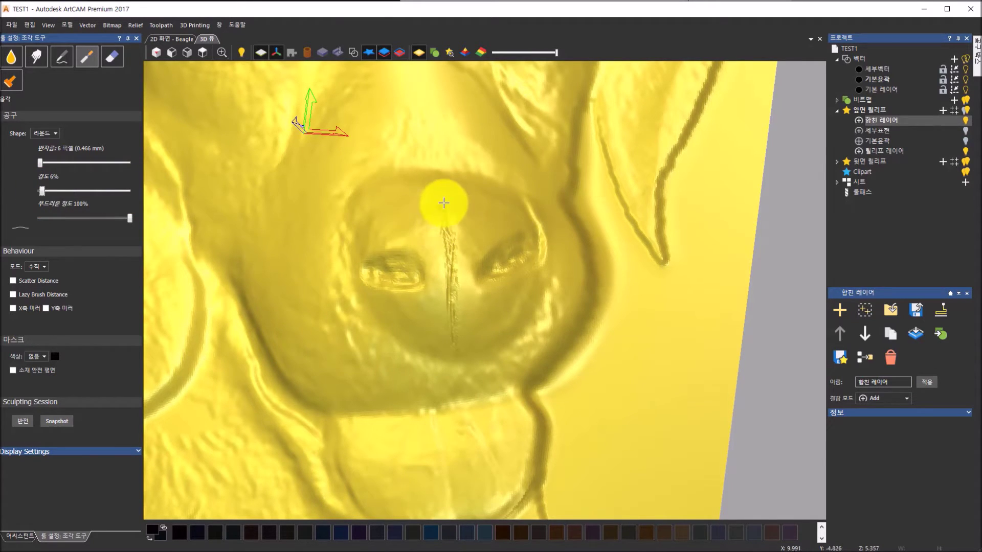
left_click_drag(444, 199, 453, 341)
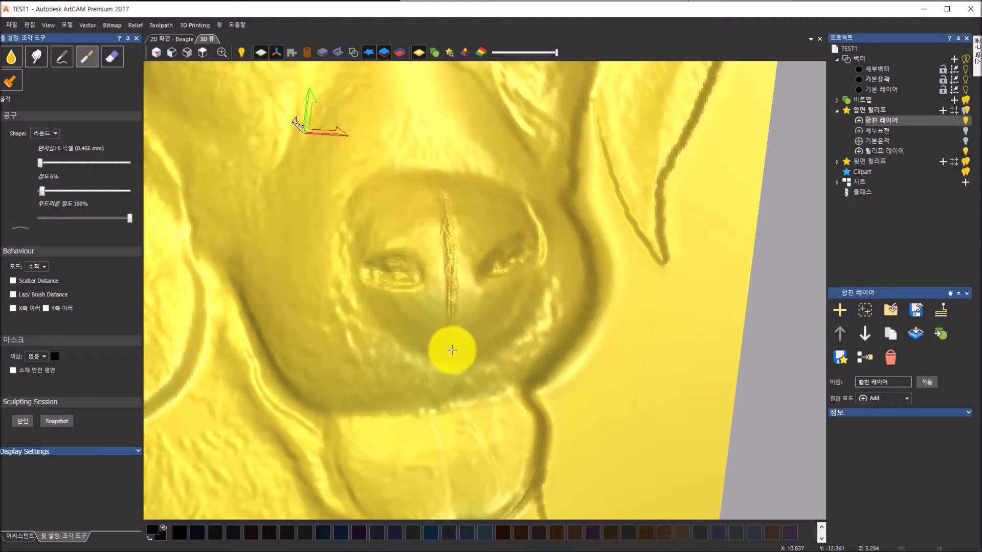
scroll(450, 348, "down", 5)
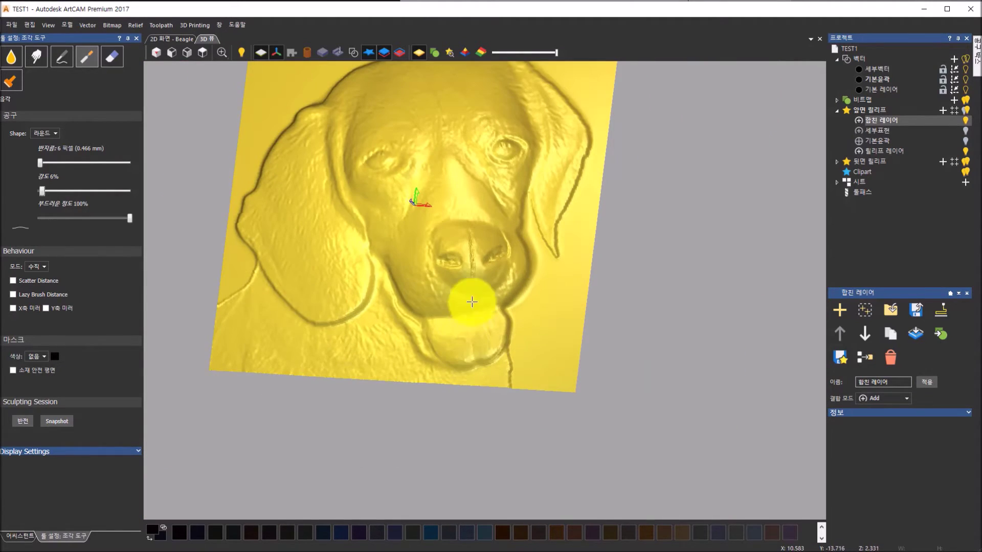
scroll(453, 255, "up", 4)
mouse_move(450, 252)
left_mouse_down()
mouse_move(430, 251)
mouse_move(440, 252)
left_mouse_up()
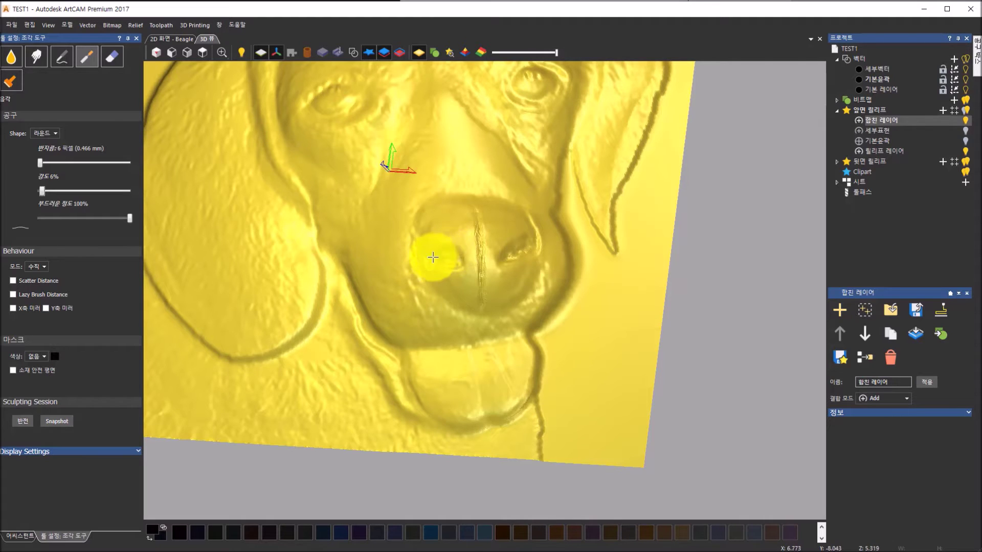
- Set the carving radius to 1 pixel and the strength to 3%, and carve fine detail into the lower tongue
scroll(506, 379, "down", 4)
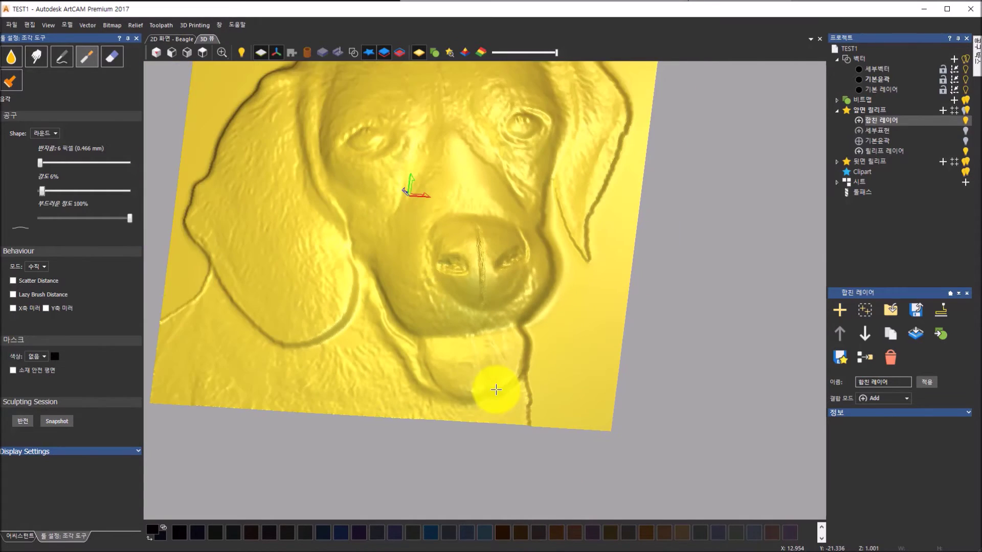
scroll(486, 368, "up", 4)
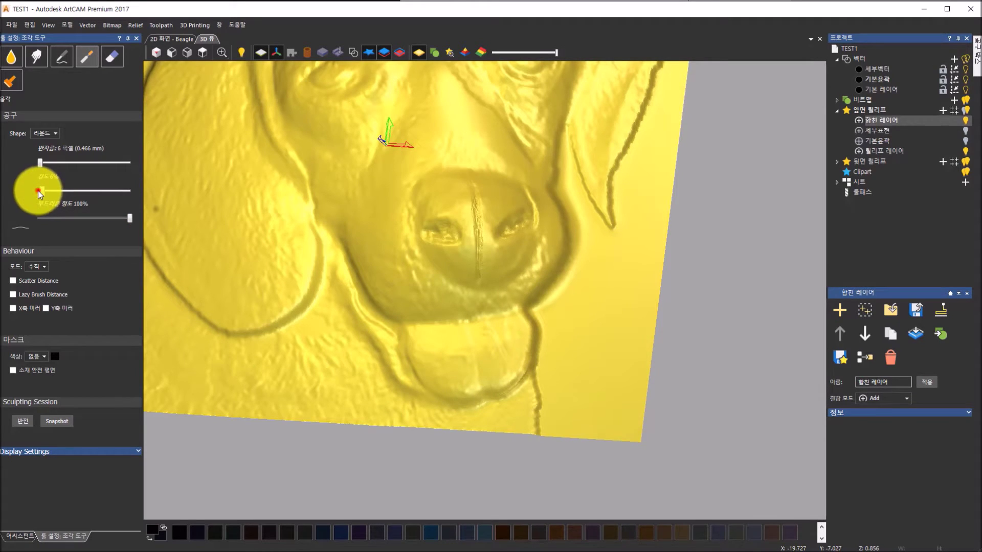
left_click_drag(39, 164, 40, 191)
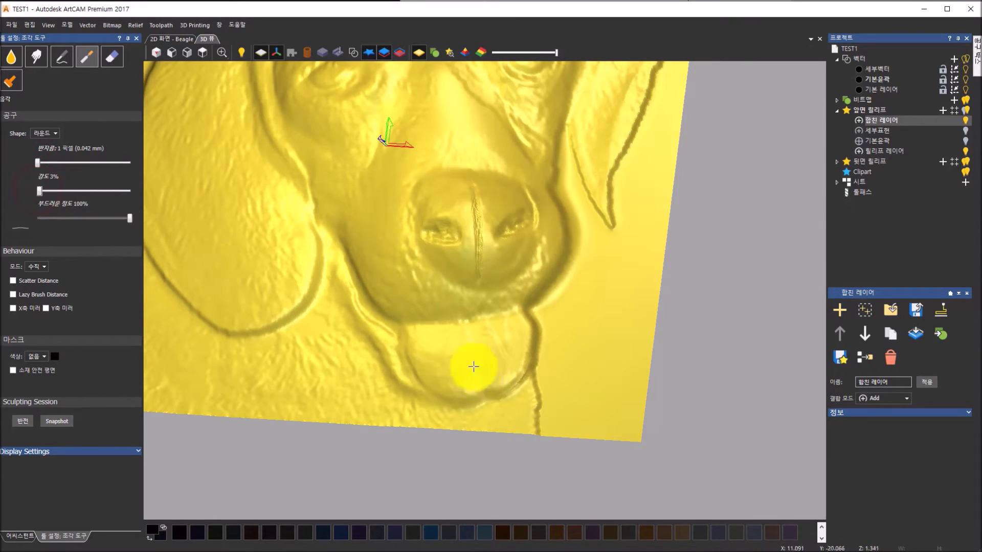
mouse_move(474, 356)
left_mouse_down()
mouse_move(482, 393)
mouse_move(466, 343)
mouse_move(479, 379)
mouse_move(477, 359)
mouse_move(511, 366)
mouse_move(499, 344)
mouse_move(506, 357)
mouse_move(407, 340)
mouse_move(543, 410)
mouse_move(497, 360)
left_mouse_up()
scroll(543, 410, "up", 3)
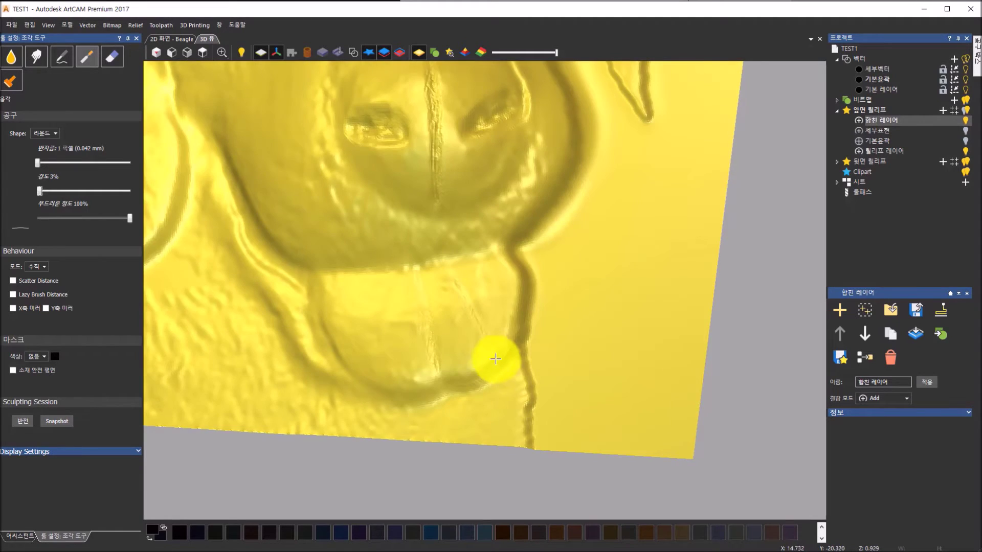
scroll(357, 281, "up", 2)
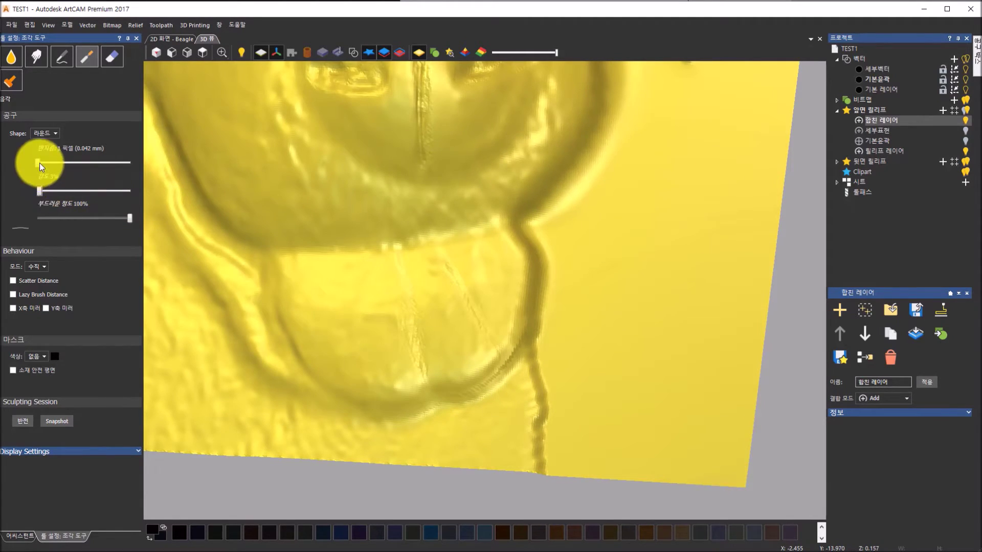
- Deepen the lengthwise creases on the tongue with a carving radius of 5 pixels and a strength of 4%
left_click_drag(36, 163, 41, 193)
left_click(409, 308)
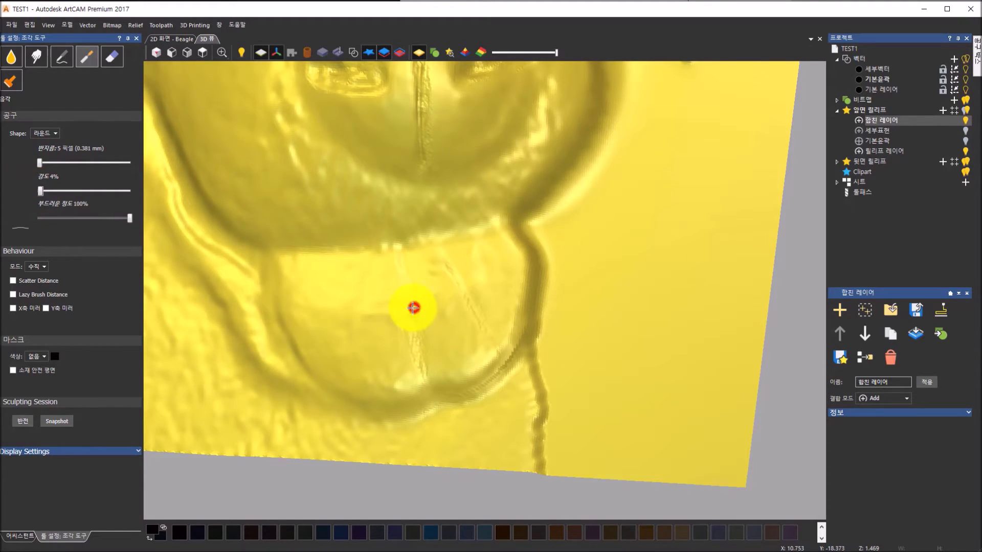
left_click_drag(399, 254, 420, 372)
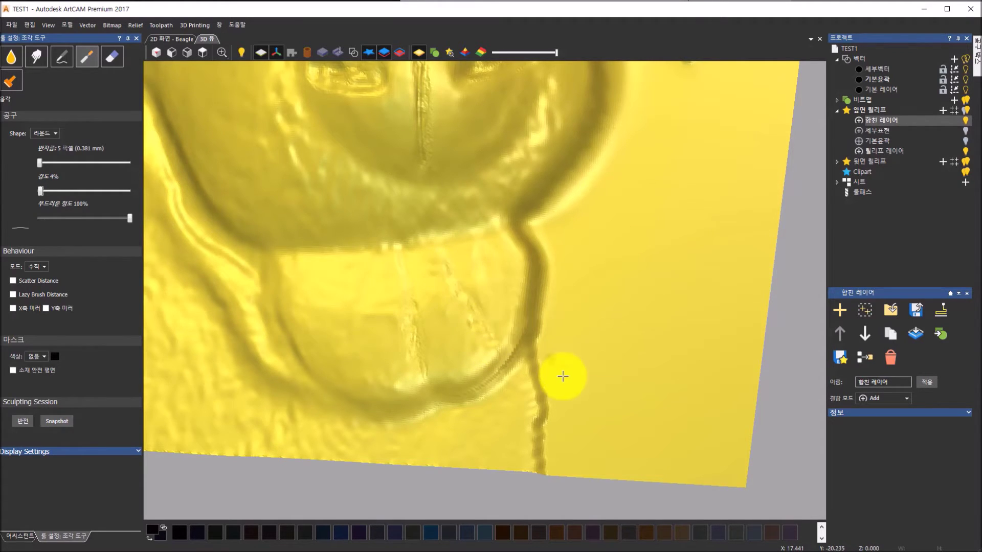
scroll(561, 374, "down", 5)
scroll(467, 222, "down", 2)
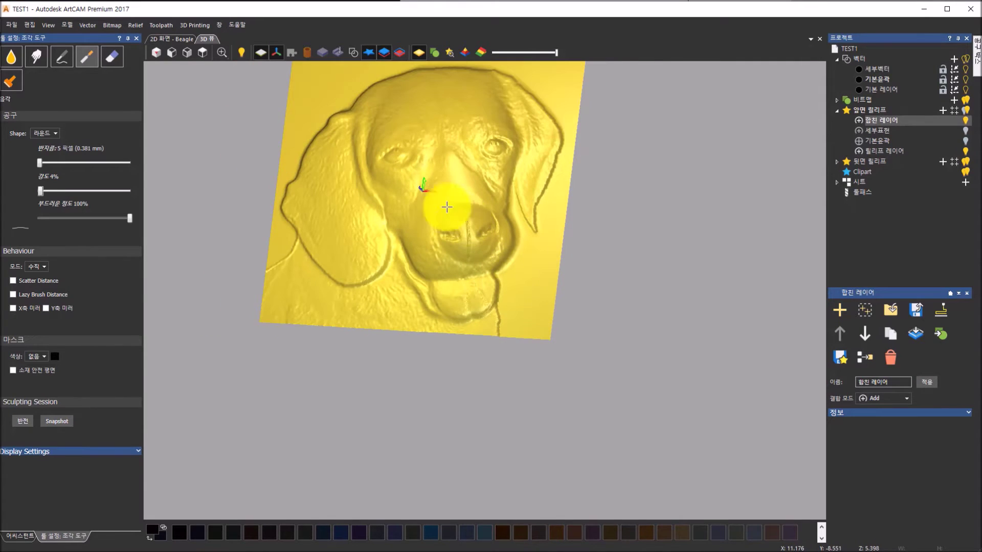
- Switch to the Smoothing tool with a 12-pixel radius and 9% strength, and try it on the nostril left of the groove
left_click(10, 57)
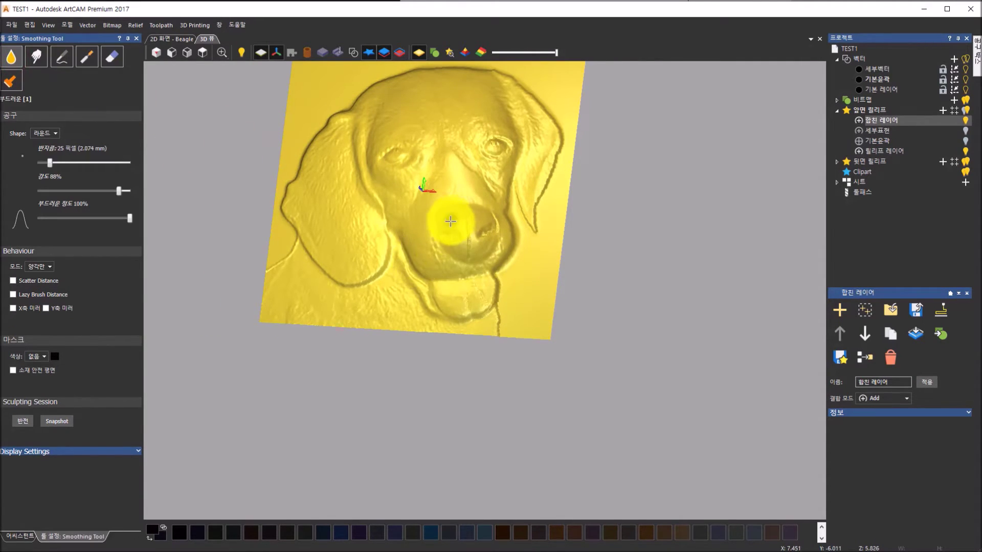
scroll(452, 223, "up", 3)
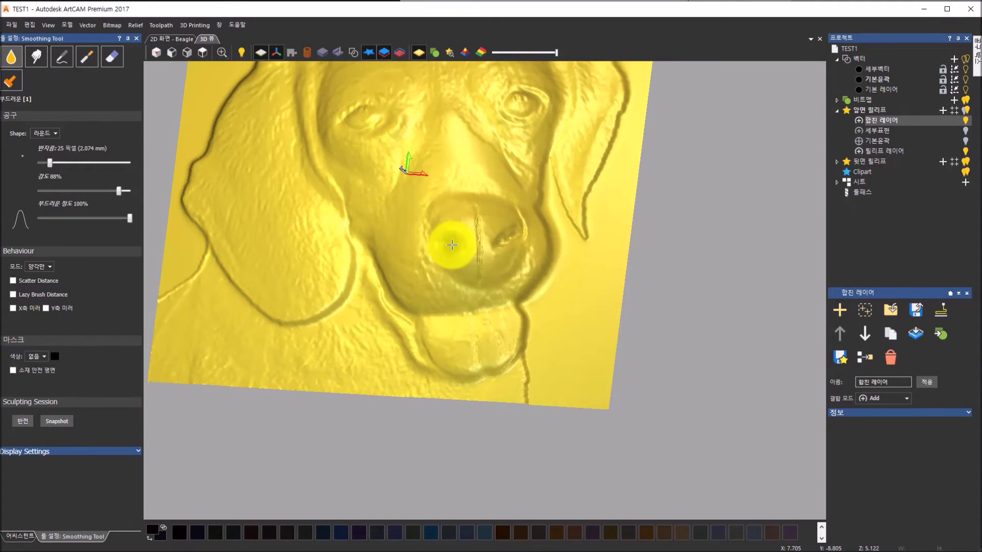
mouse_move(116, 189)
left_mouse_down()
mouse_move(57, 187)
mouse_move(42, 164)
mouse_move(44, 190)
left_mouse_up()
scroll(460, 240, "up", 3)
left_click(429, 231)
left_click_drag(430, 231, 416, 230)
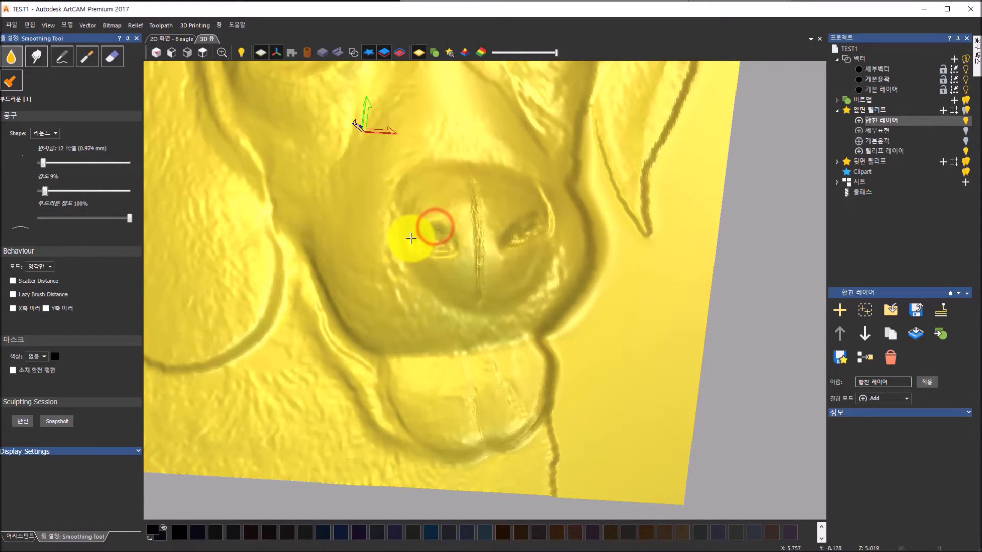
- Change the smoothing mode to 수직 and soften the rough carving in the nostril left of the centre groove
left_click(43, 265)
left_click(42, 277)
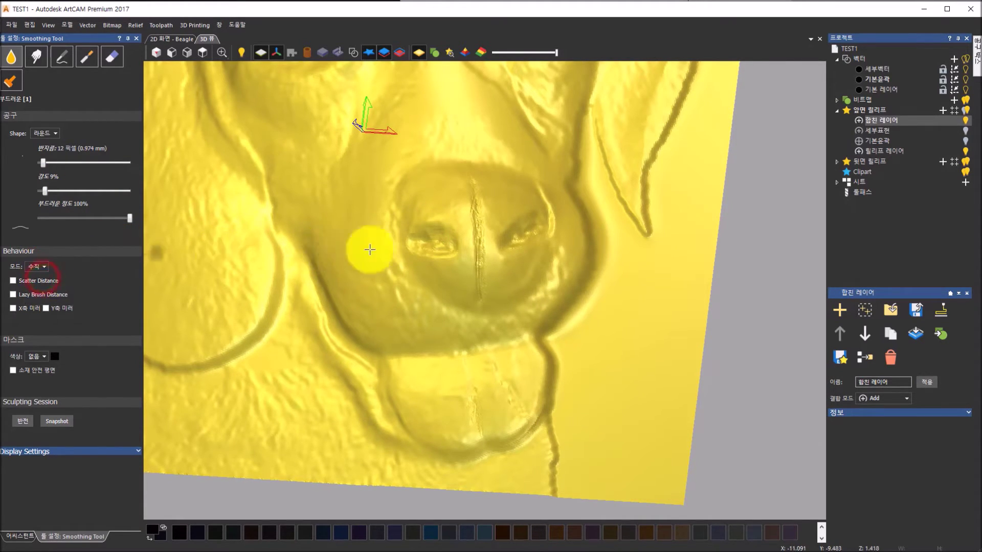
left_click(423, 244)
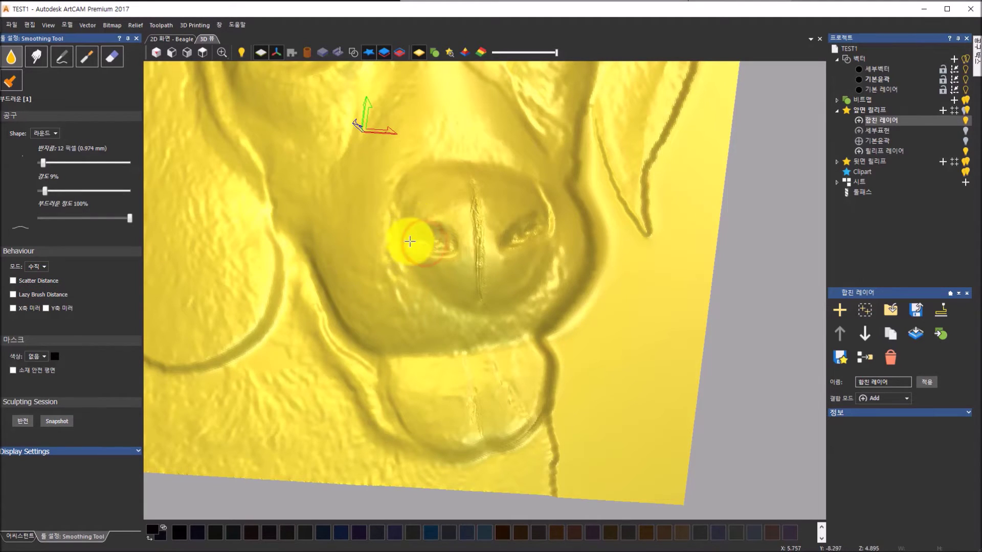
mouse_move(427, 229)
left_mouse_down()
mouse_move(420, 243)
mouse_move(437, 228)
mouse_move(457, 231)
mouse_move(457, 249)
mouse_move(416, 239)
mouse_move(450, 240)
mouse_move(440, 252)
left_mouse_up()
- Smooth the nose's centre groove and right nostril, and soften the carved creases on the tongue
mouse_move(475, 193)
left_mouse_down()
mouse_move(480, 287)
mouse_move(469, 199)
mouse_move(499, 201)
mouse_move(525, 187)
mouse_move(535, 219)
left_mouse_up()
mouse_move(570, 291)
middle_mouse_down()
mouse_move(591, 254)
mouse_move(503, 224)
mouse_move(453, 292)
mouse_move(467, 256)
middle_mouse_up()
left_click_drag(467, 256, 467, 241)
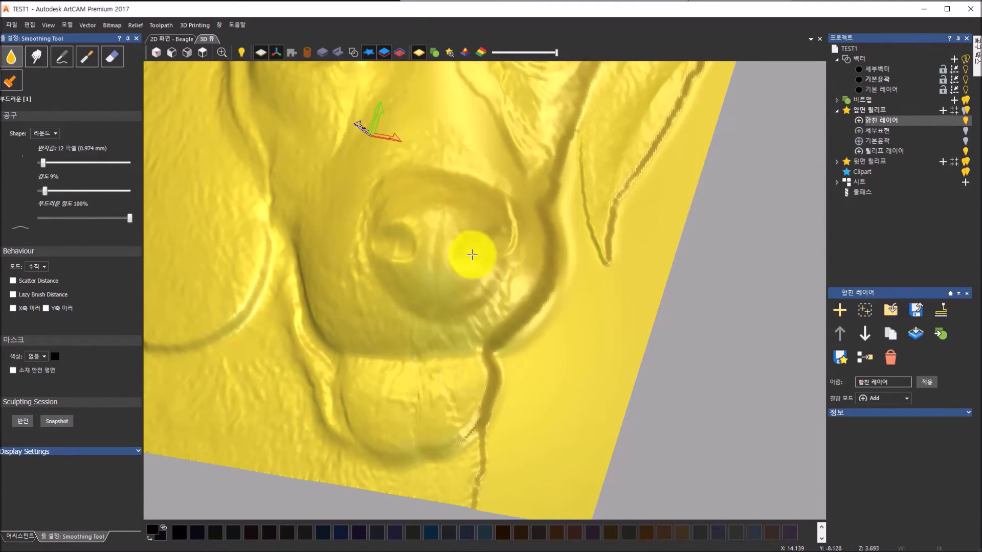
mouse_move(414, 391)
left_mouse_down()
mouse_move(412, 423)
mouse_move(421, 392)
mouse_move(445, 390)
left_mouse_up()
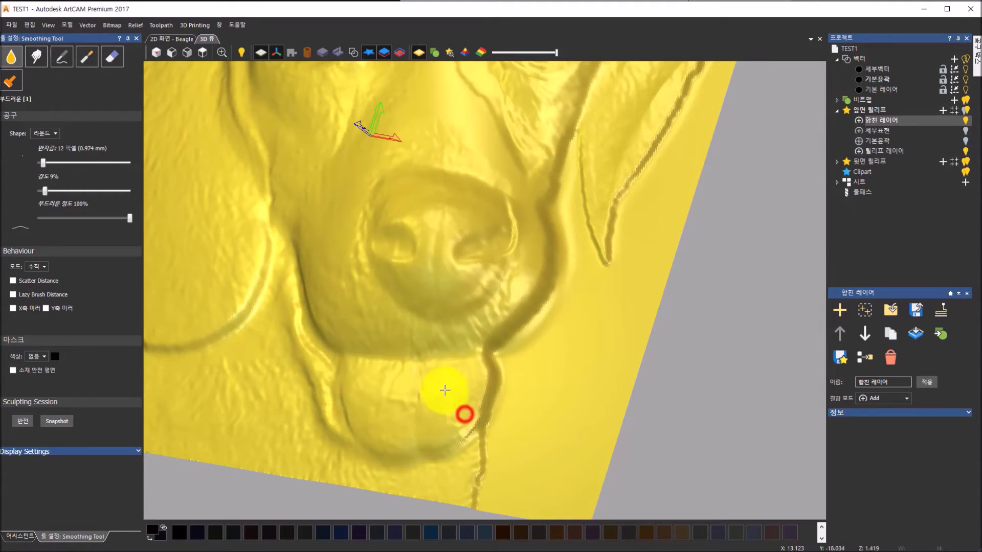
- Recarve the nostril left of the centre groove in a top-down view and smooth it again
mouse_move(434, 267)
middle_mouse_down()
mouse_move(537, 234)
mouse_move(612, 226)
mouse_move(590, 275)
middle_mouse_up()
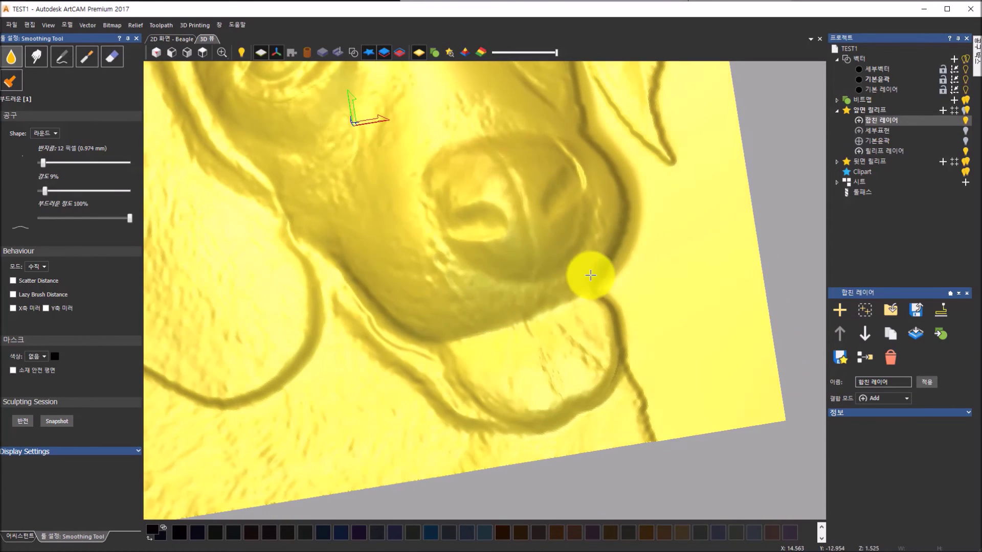
scroll(586, 291, "down", 4)
mouse_move(546, 310)
middle_mouse_down()
mouse_move(590, 366)
mouse_move(508, 307)
middle_mouse_up()
scroll(486, 252, "up", 3)
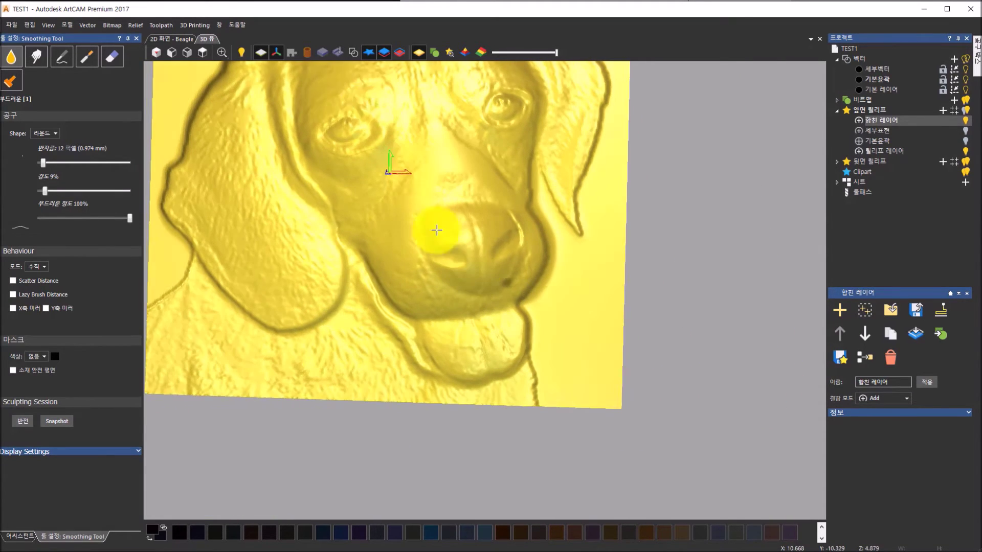
left_click(202, 53)
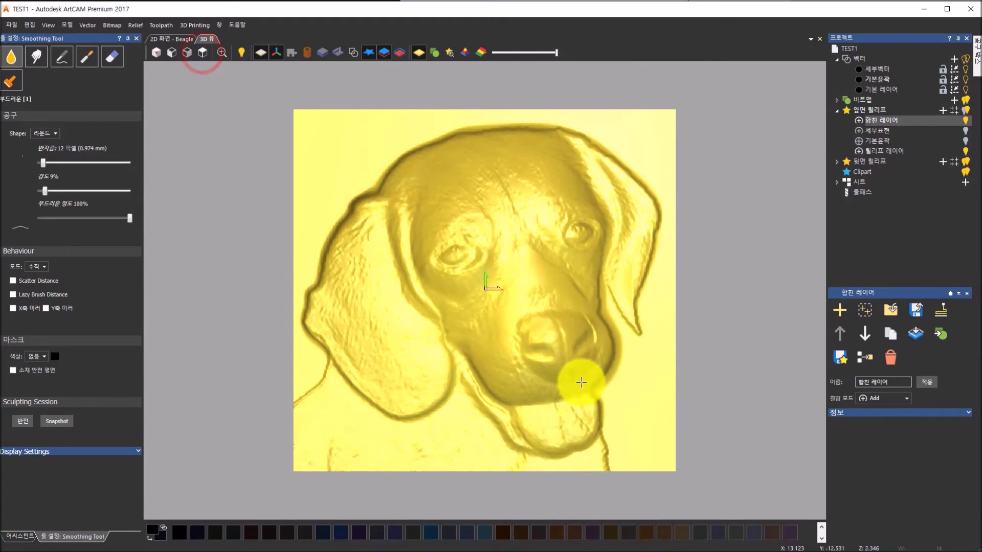
scroll(582, 382, "up", 2)
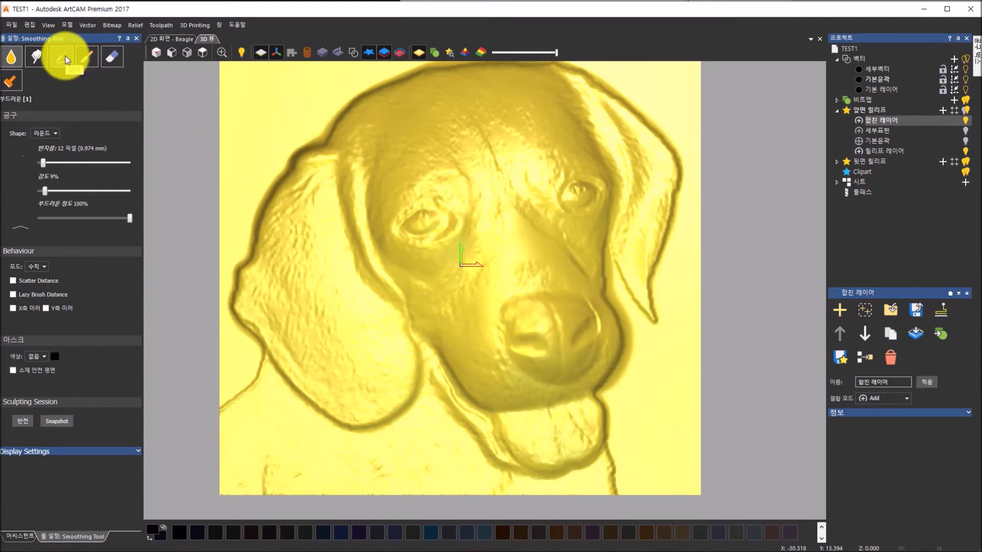
left_click(85, 56)
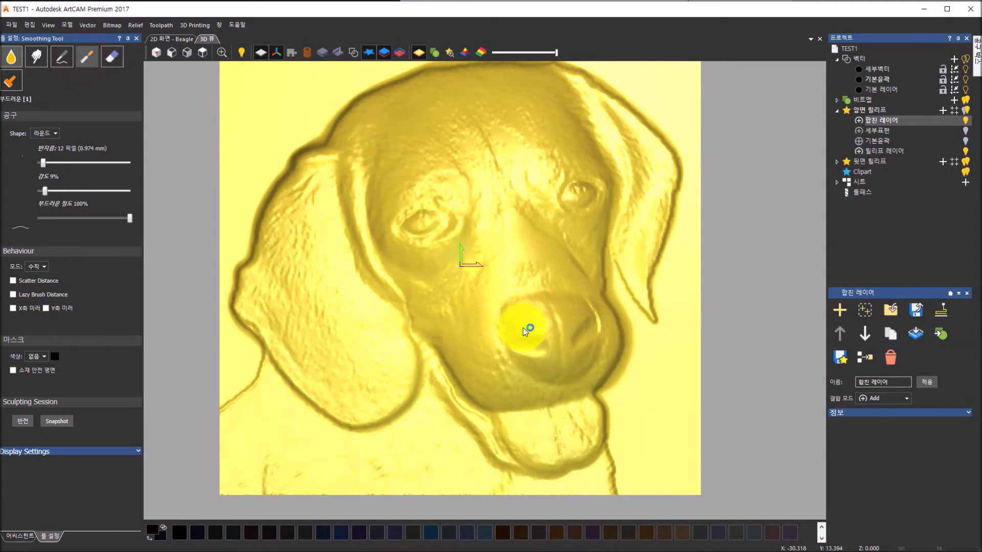
left_click_drag(531, 335, 532, 336)
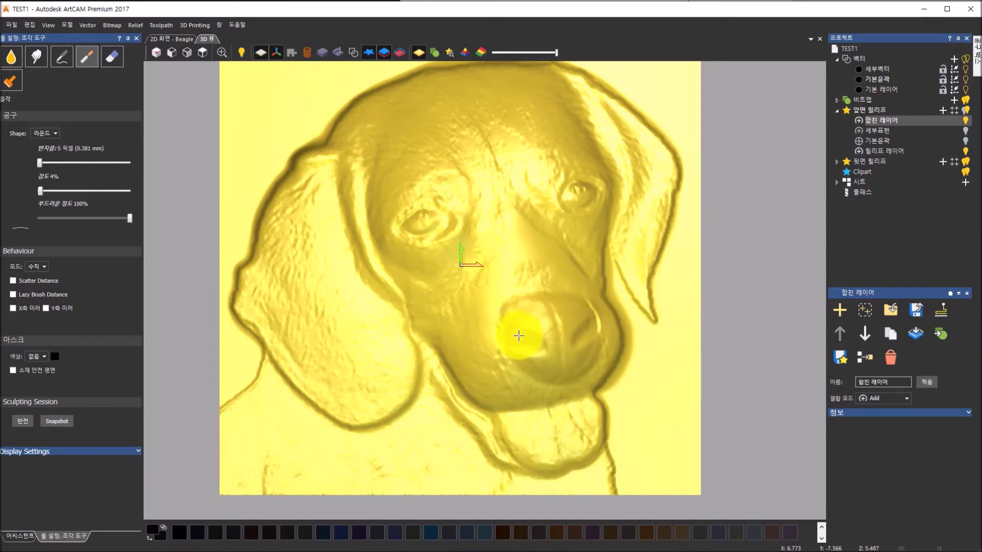
left_click_drag(524, 341, 521, 338)
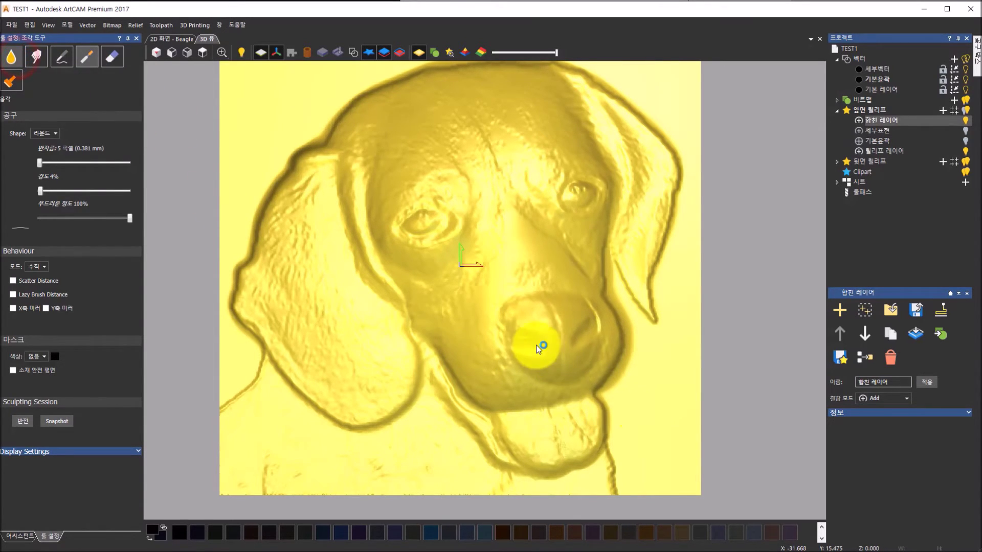
left_click_drag(526, 333, 517, 338)
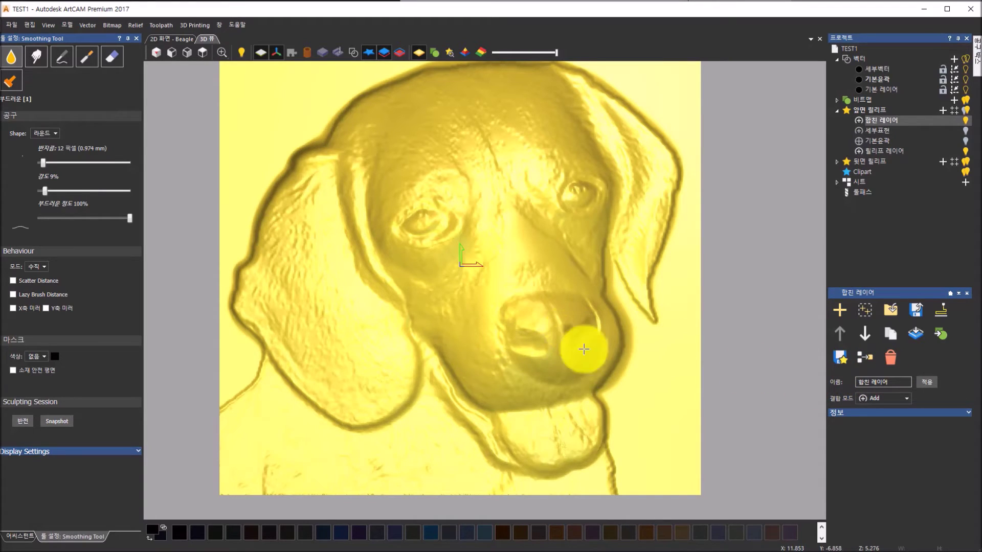
- Display the beagle photo over the relief, and set up the Eraser tool with a 21-pixel radius and 92% strength
left_click(439, 56)
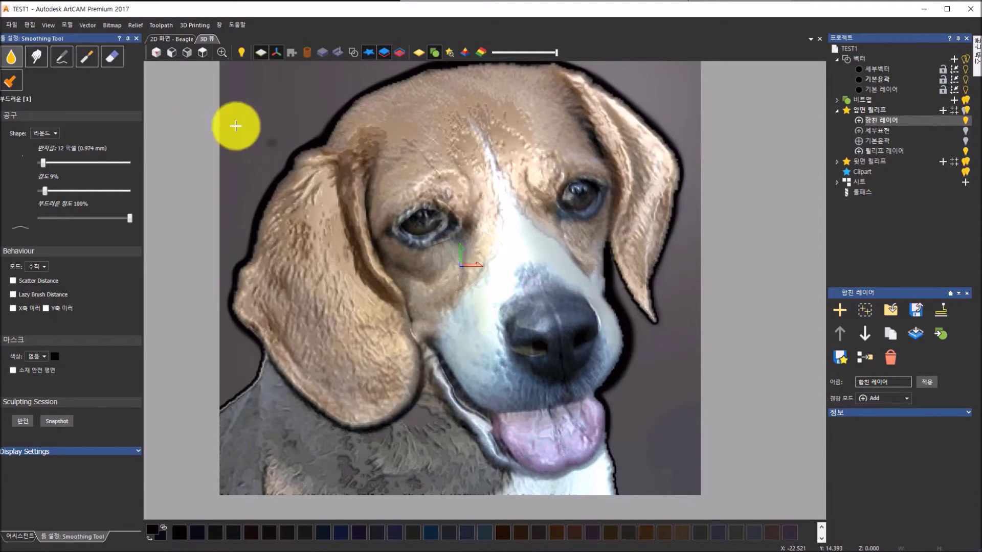
left_click(112, 54)
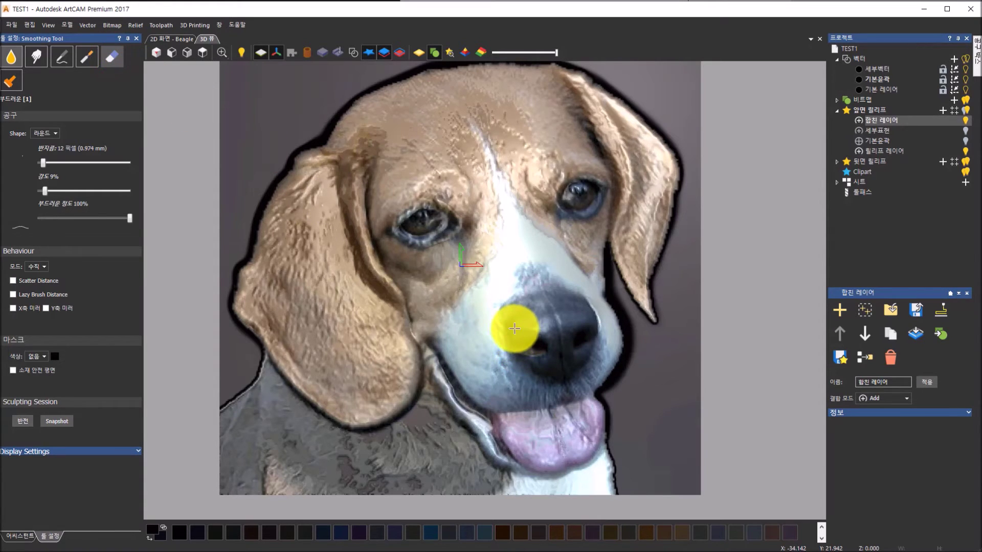
left_click(514, 329)
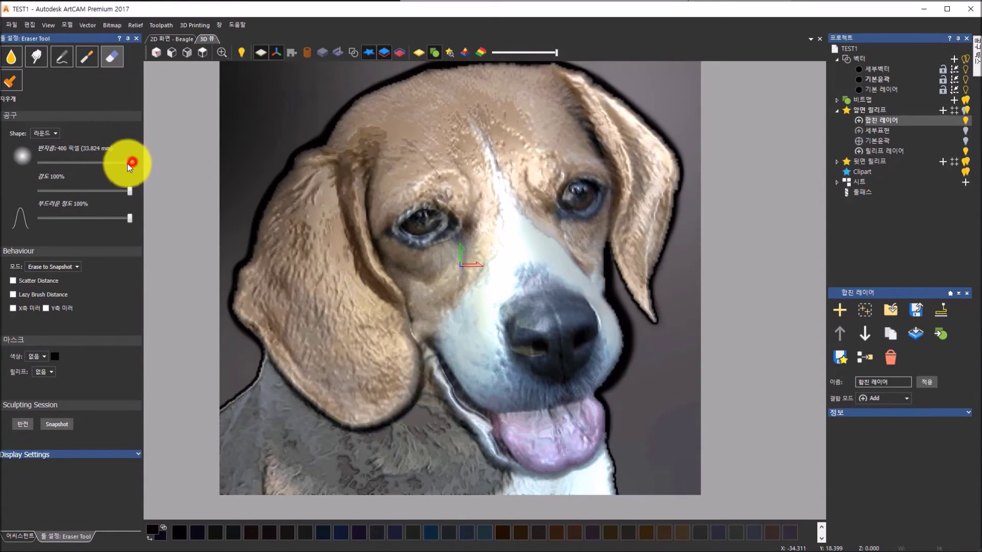
left_click_drag(129, 192, 123, 192)
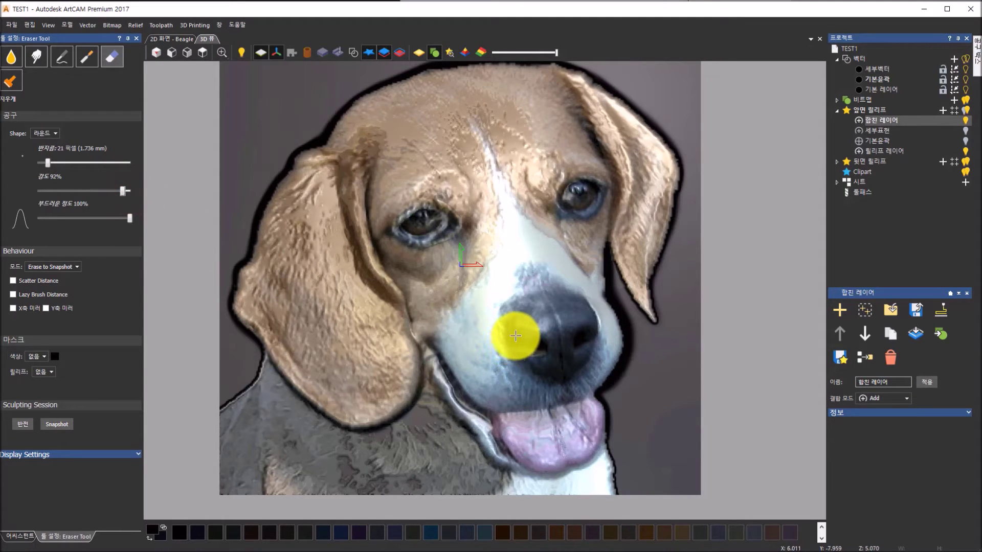
- Return to the plain relief shading and erase both carved nostrils back to the snapshot
left_click(434, 52)
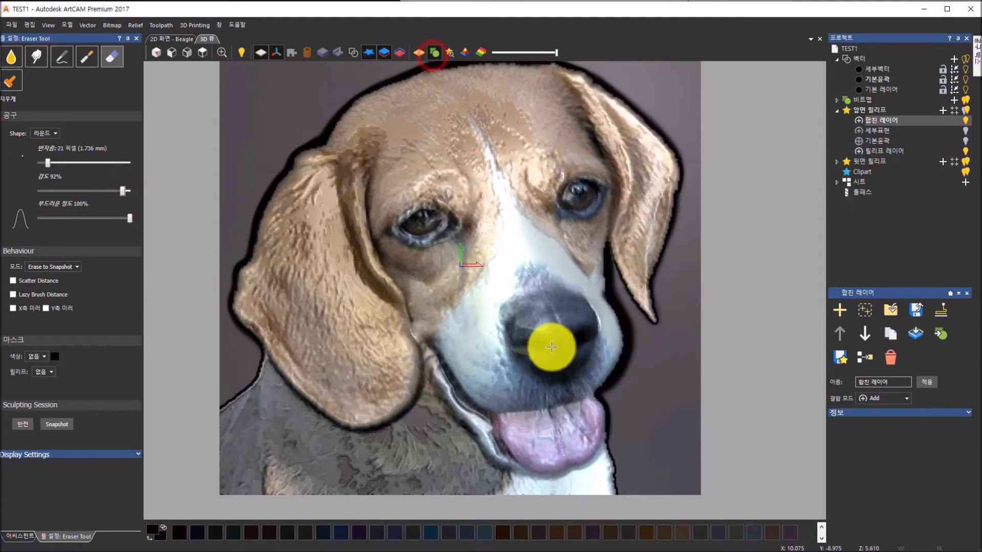
left_click(419, 53)
left_click(530, 351)
left_click(528, 318)
mouse_move(530, 352)
left_mouse_down()
mouse_move(532, 330)
mouse_move(544, 347)
mouse_move(524, 349)
mouse_move(581, 336)
mouse_move(585, 324)
mouse_move(576, 336)
left_mouse_up()
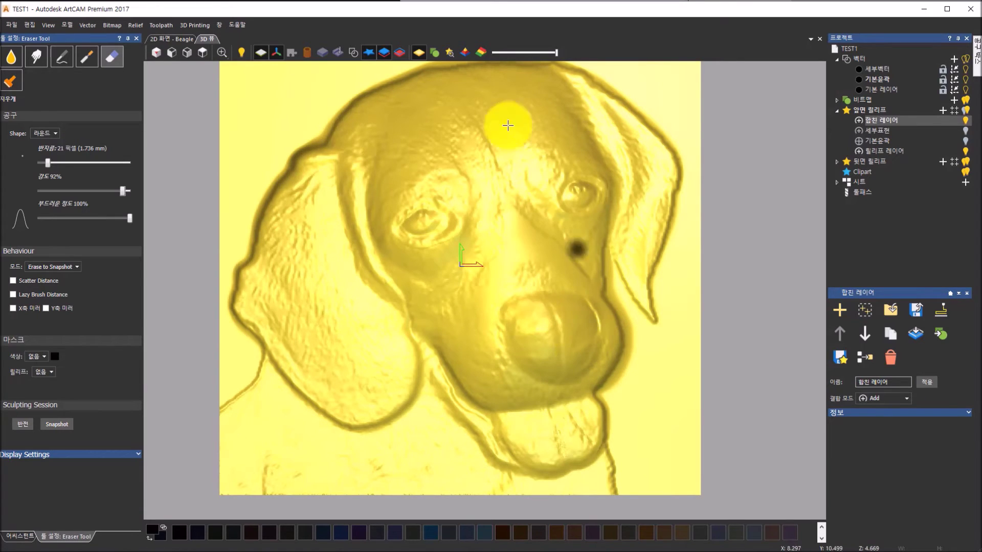
- Overlay the beagle photo on the relief and carve the nostril left of the centre groove with a 5-pixel radius and 4% strength
left_click(438, 53)
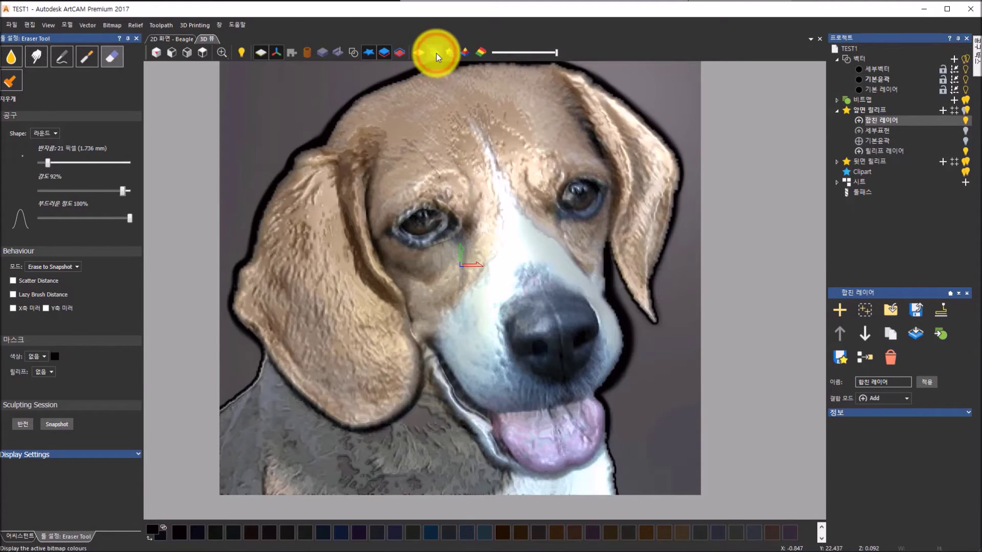
left_click(83, 60)
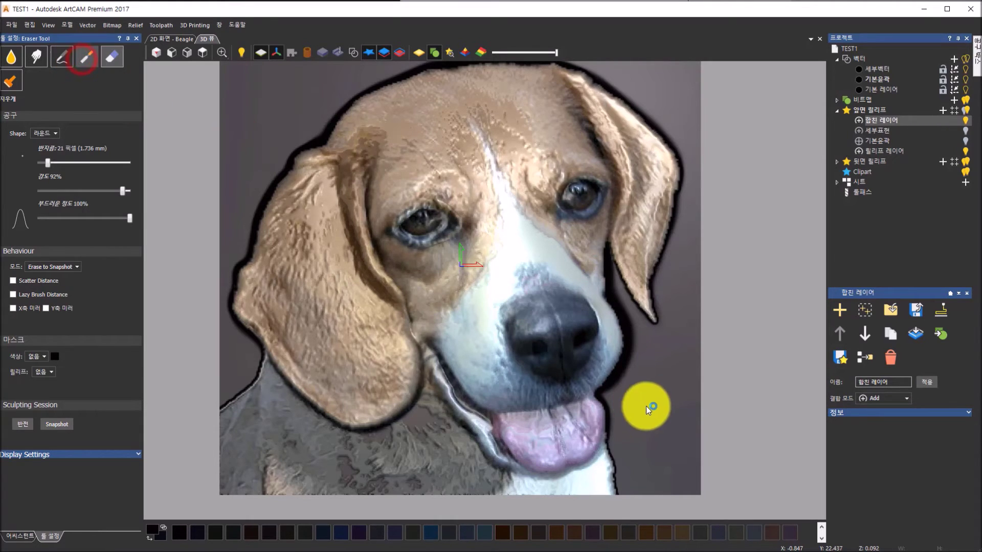
left_click(544, 346)
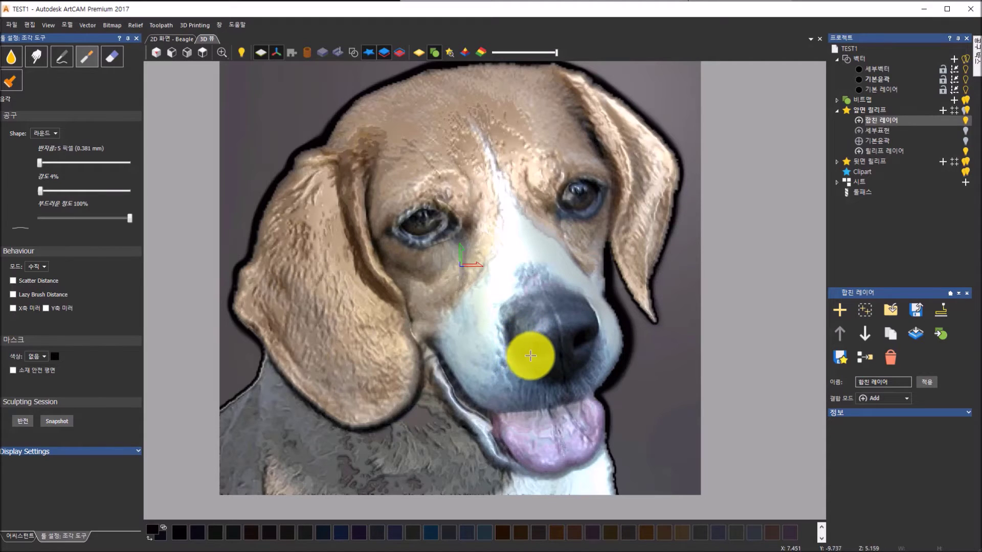
left_click_drag(547, 345, 529, 354)
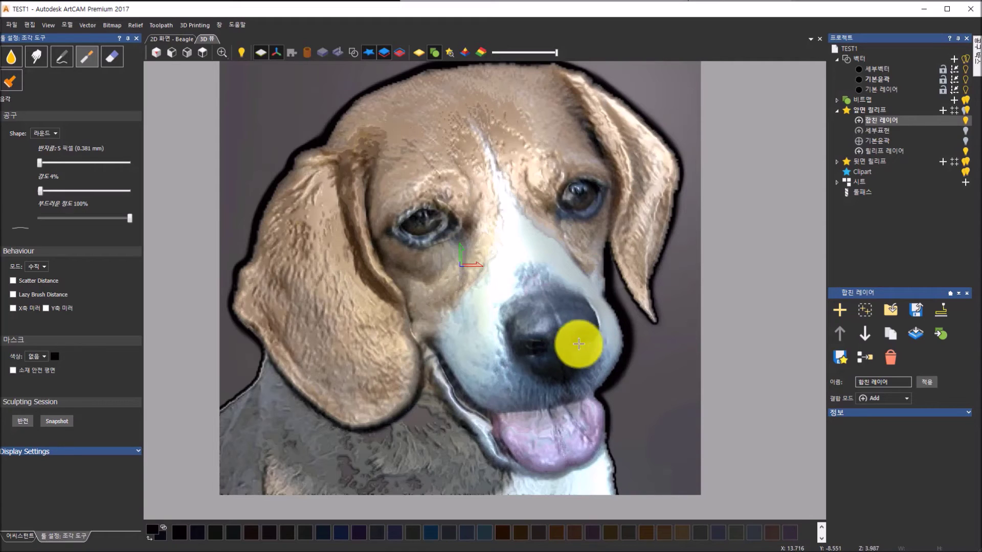
- Return to the plain relief shading, deepen the nostril left of the centre groove, and start carving the one right of it
left_click(424, 54)
scroll(555, 369, "up", 5)
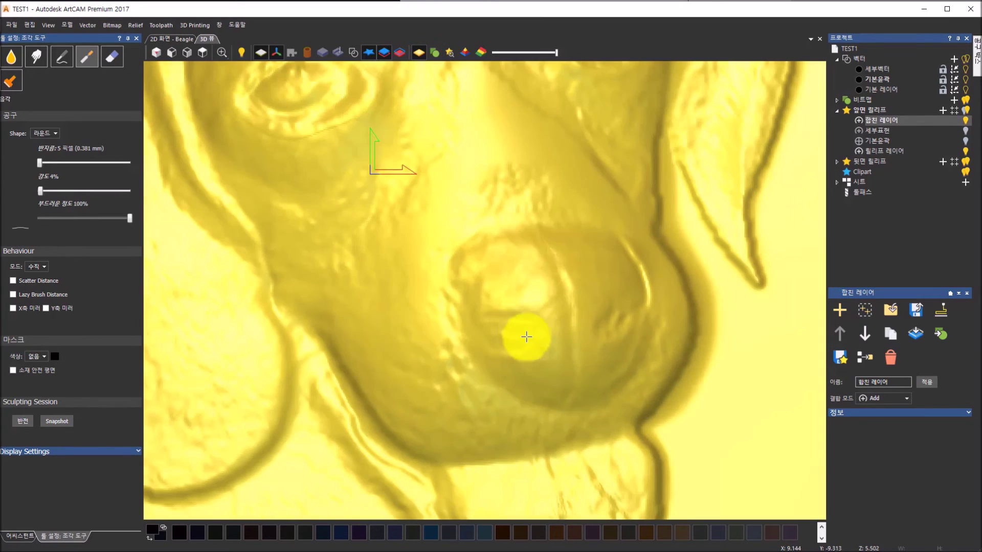
mouse_move(518, 327)
left_mouse_down()
mouse_move(496, 331)
mouse_move(503, 340)
mouse_move(531, 333)
mouse_move(514, 341)
mouse_move(527, 344)
mouse_move(517, 331)
mouse_move(545, 336)
mouse_move(520, 325)
left_mouse_up()
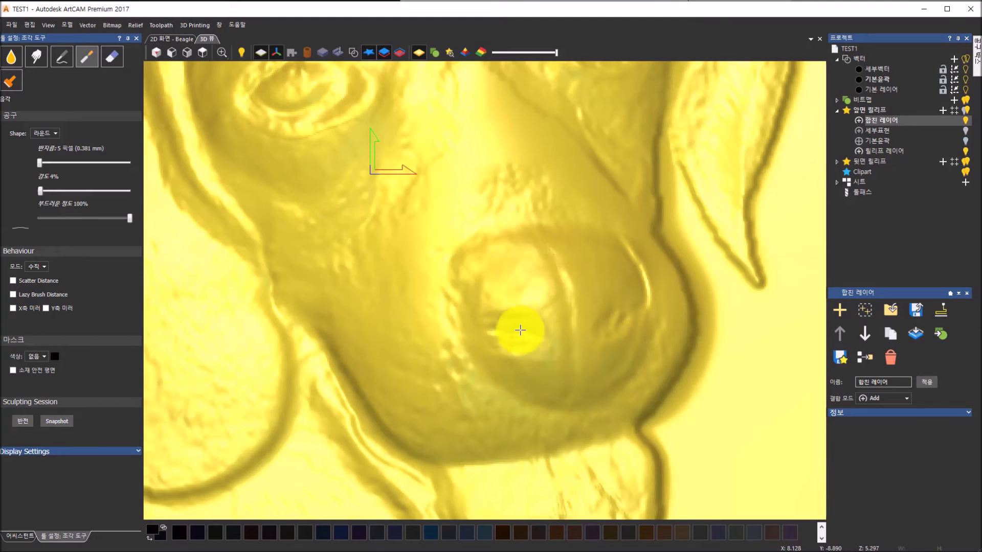
left_click_drag(507, 326, 522, 332)
mouse_move(590, 328)
left_mouse_down()
mouse_move(631, 329)
mouse_move(627, 317)
mouse_move(618, 326)
mouse_move(606, 320)
mouse_move(618, 324)
mouse_move(613, 356)
left_mouse_up()
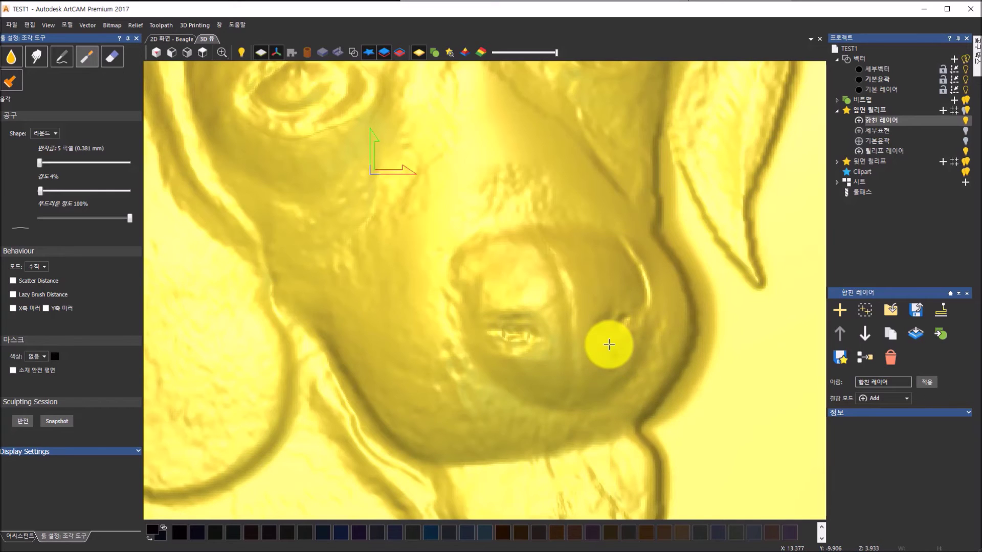
- Carve out the nostril right of the centre groove and touch up the opposite one
scroll(609, 347, "down", 5)
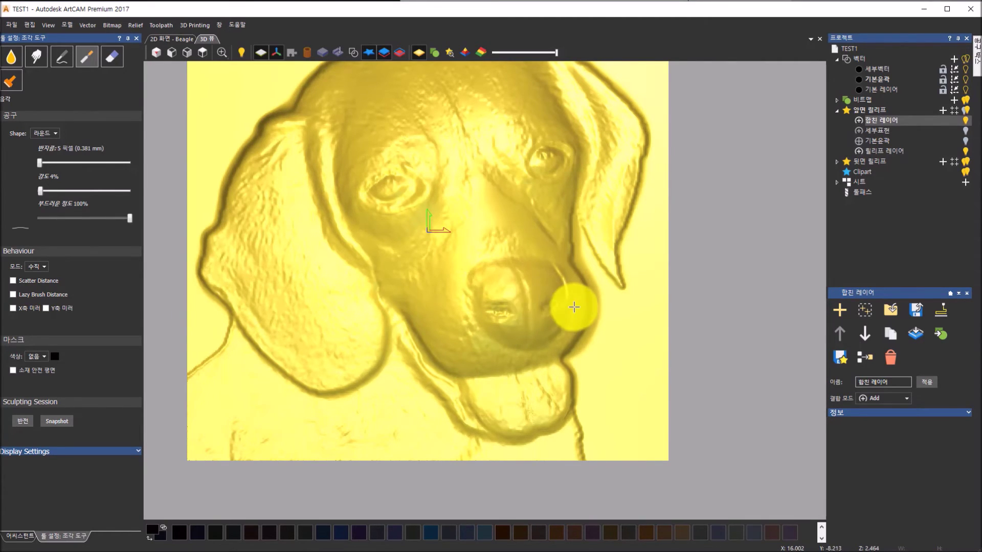
scroll(568, 306, "up", 5)
left_click_drag(515, 303, 501, 306)
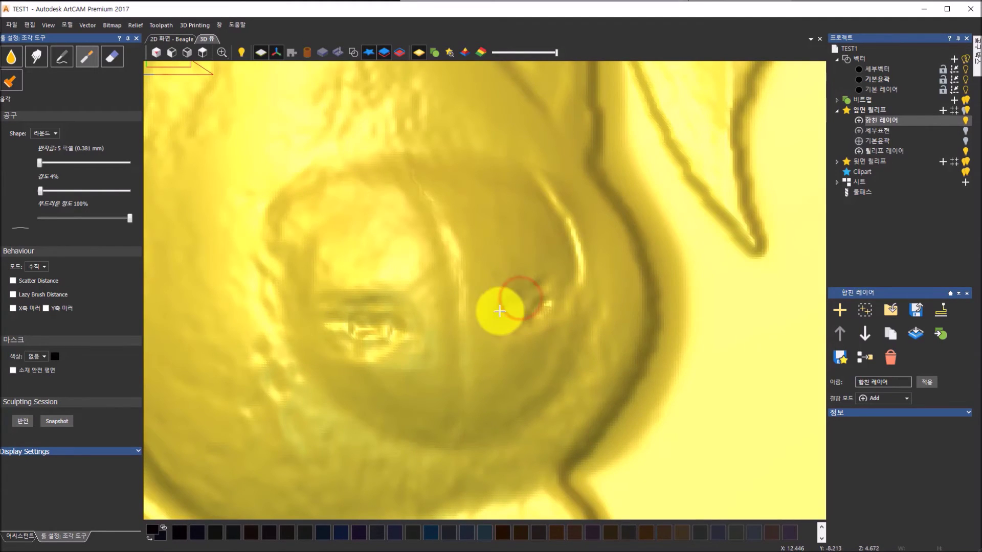
mouse_move(510, 294)
left_mouse_down()
mouse_move(540, 282)
mouse_move(500, 324)
mouse_move(548, 320)
mouse_move(566, 285)
mouse_move(541, 283)
mouse_move(539, 273)
mouse_move(557, 302)
mouse_move(558, 279)
mouse_move(526, 272)
mouse_move(534, 267)
mouse_move(542, 285)
mouse_move(350, 309)
mouse_move(404, 311)
mouse_move(400, 342)
mouse_move(334, 320)
mouse_move(381, 318)
mouse_move(373, 305)
mouse_move(385, 317)
mouse_move(409, 314)
mouse_move(410, 333)
left_mouse_up()
scroll(646, 285, "down", 5)
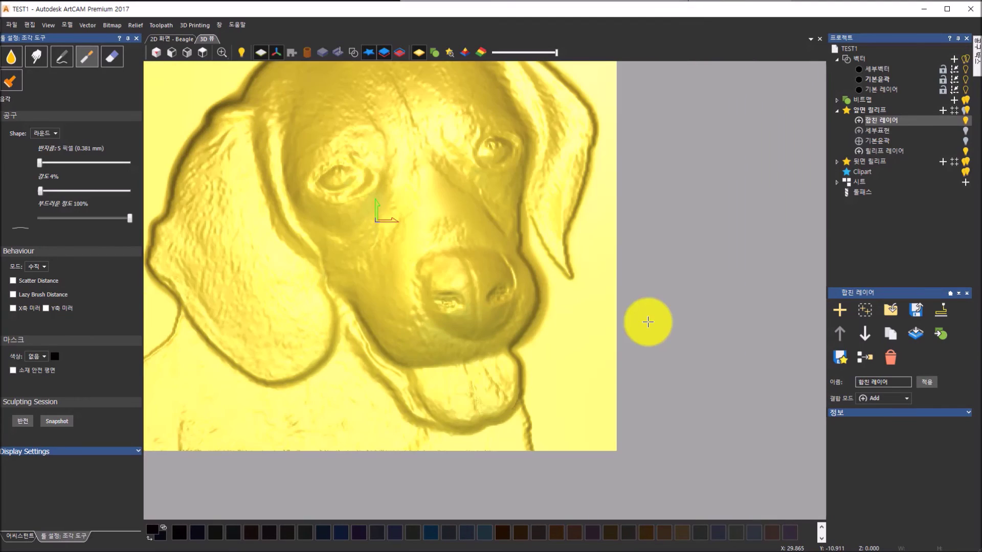
- Smooth both carved nostrils with a 12-pixel radius and 9% strength, and compare the nose with the beagle photo
left_click(9, 57)
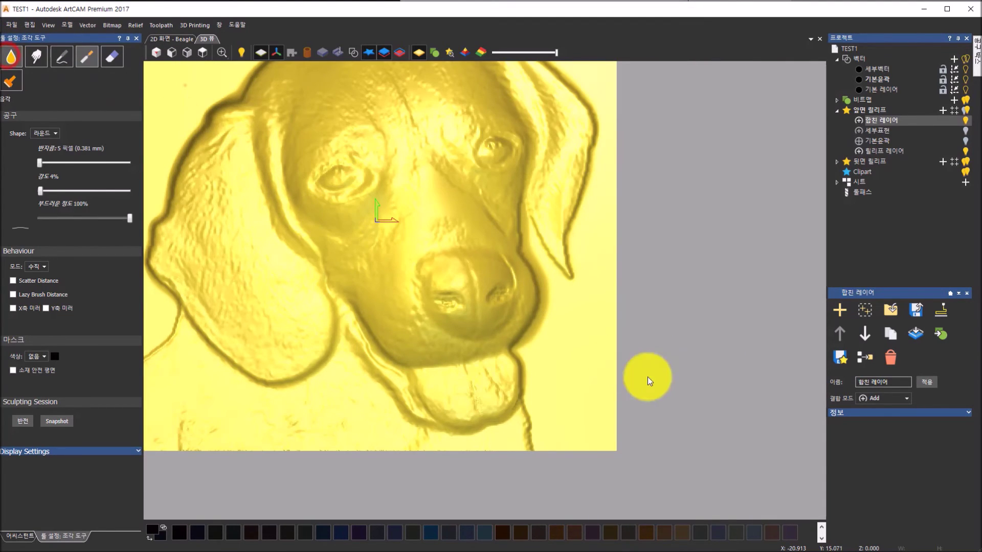
left_click(443, 300)
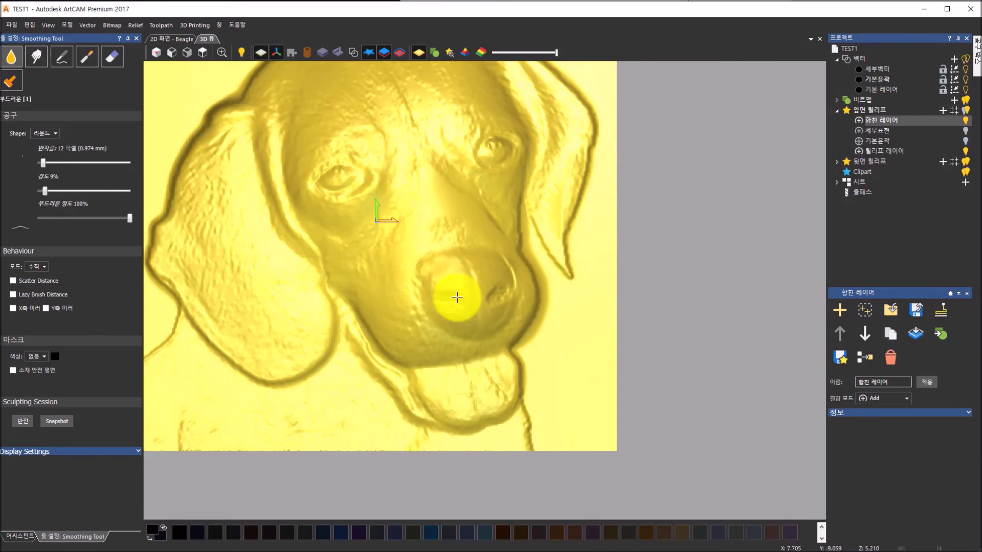
mouse_move(499, 291)
left_mouse_down()
mouse_move(491, 297)
mouse_move(510, 296)
left_mouse_up()
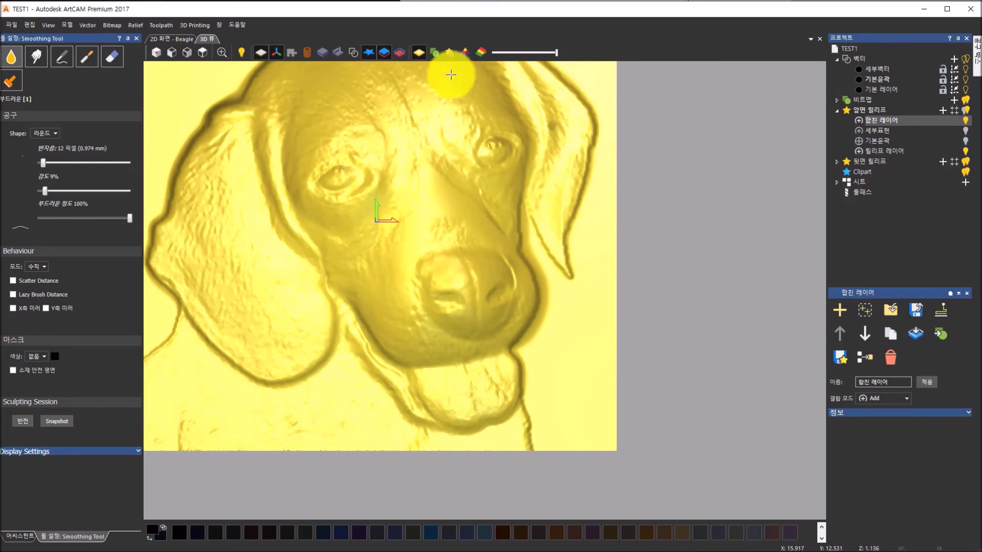
left_click(431, 55)
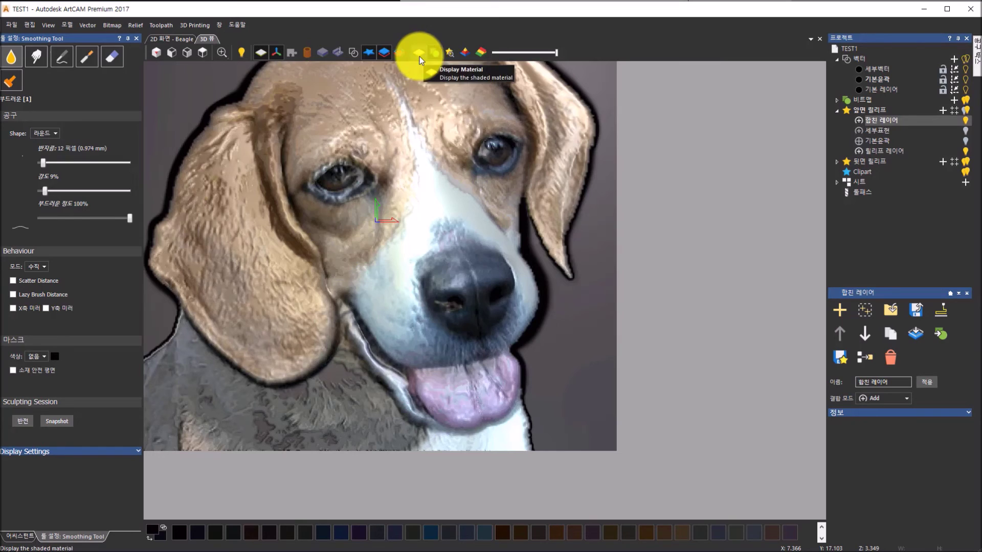
left_click(420, 55)
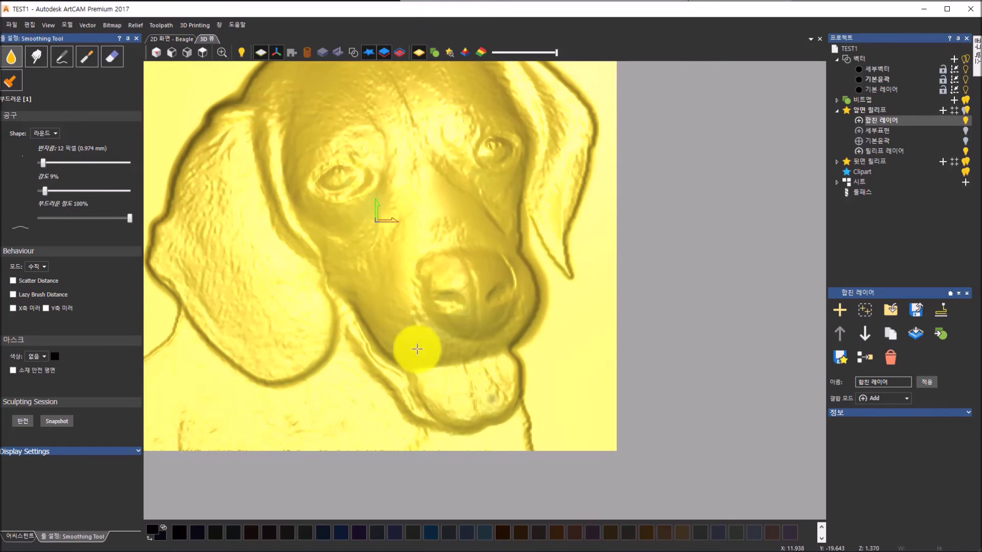
scroll(464, 333, "down", 2)
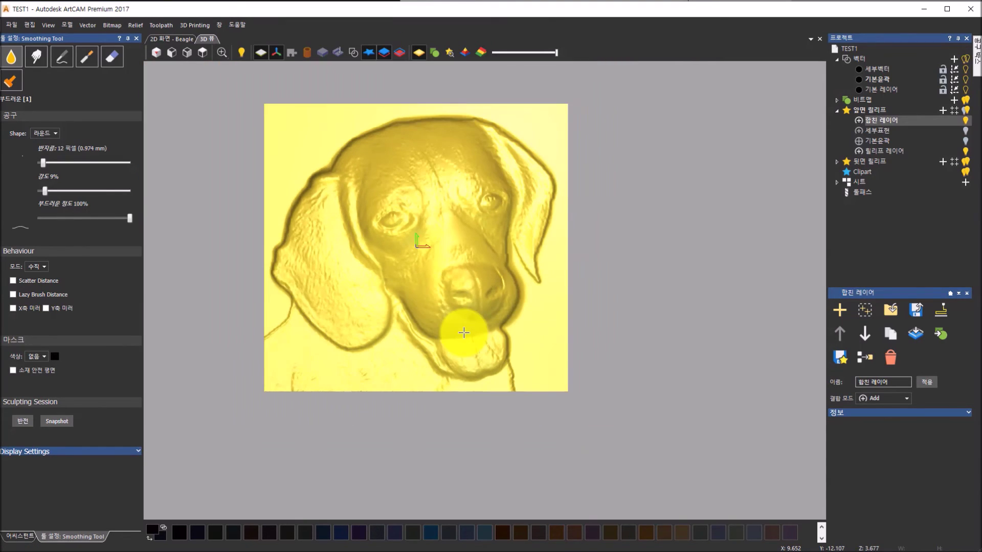
scroll(412, 198, "up", 1)
scroll(350, 179, "up", 1)
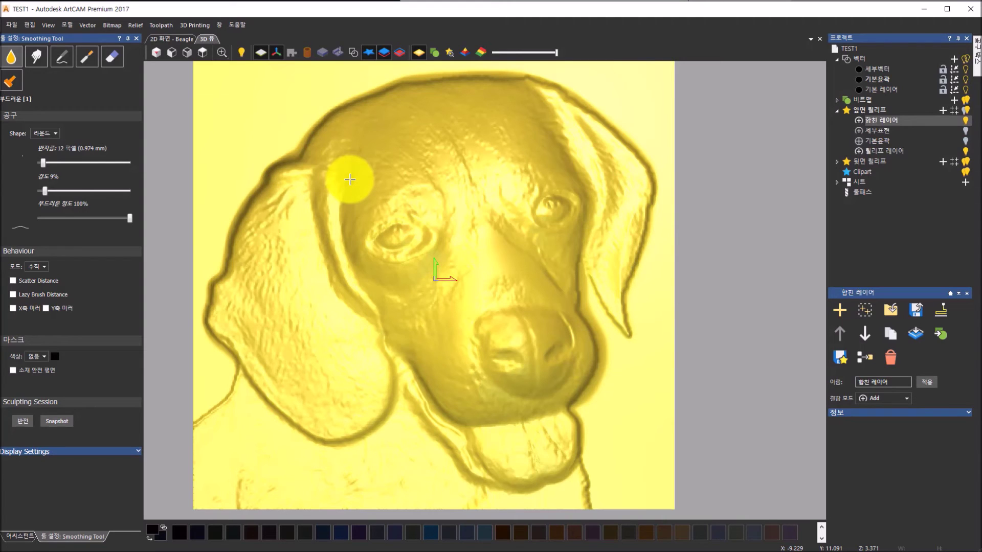
- Set the Deposit Tool to an 8-pixel radius and 5% strength, and try raised fur strokes around the forehead and upper nose bridge
left_click(59, 59)
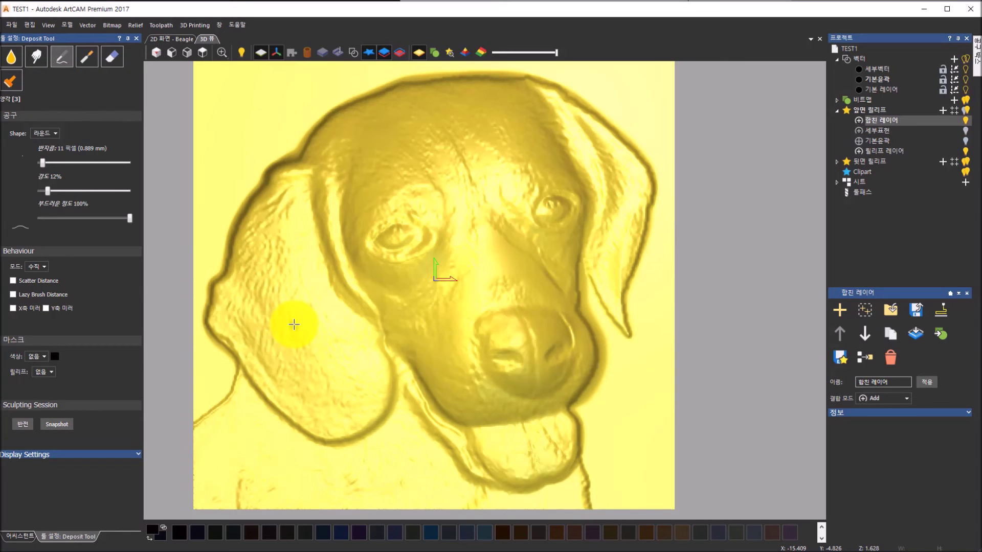
left_click_drag(40, 164, 38, 164)
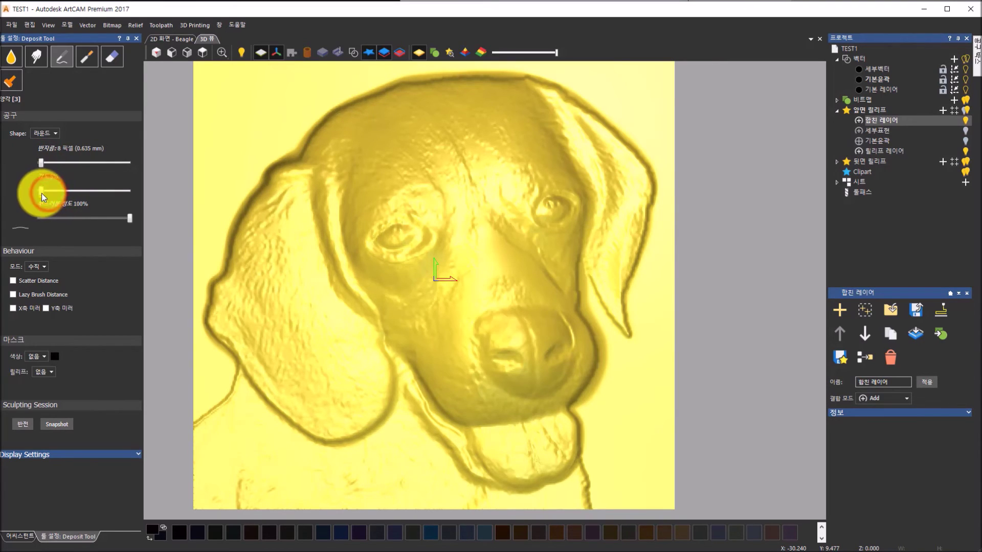
mouse_move(290, 241)
left_mouse_down()
mouse_move(307, 251)
mouse_move(314, 312)
mouse_move(323, 286)
mouse_move(347, 345)
mouse_move(339, 245)
mouse_move(333, 291)
mouse_move(361, 307)
mouse_move(368, 330)
mouse_move(351, 156)
left_mouse_up()
left_click(395, 191)
left_click(380, 206)
mouse_move(498, 225)
left_mouse_down()
mouse_move(486, 246)
mouse_move(474, 246)
mouse_move(477, 267)
mouse_move(486, 283)
mouse_move(515, 275)
left_mouse_up()
- Reduce the deposit radius to 1 pixel and build up fine fur strokes along the nose bridge
left_click_drag(46, 161, 26, 161)
left_click_drag(506, 244, 482, 256)
mouse_move(493, 221)
left_mouse_down()
mouse_move(495, 261)
mouse_move(524, 270)
left_mouse_up()
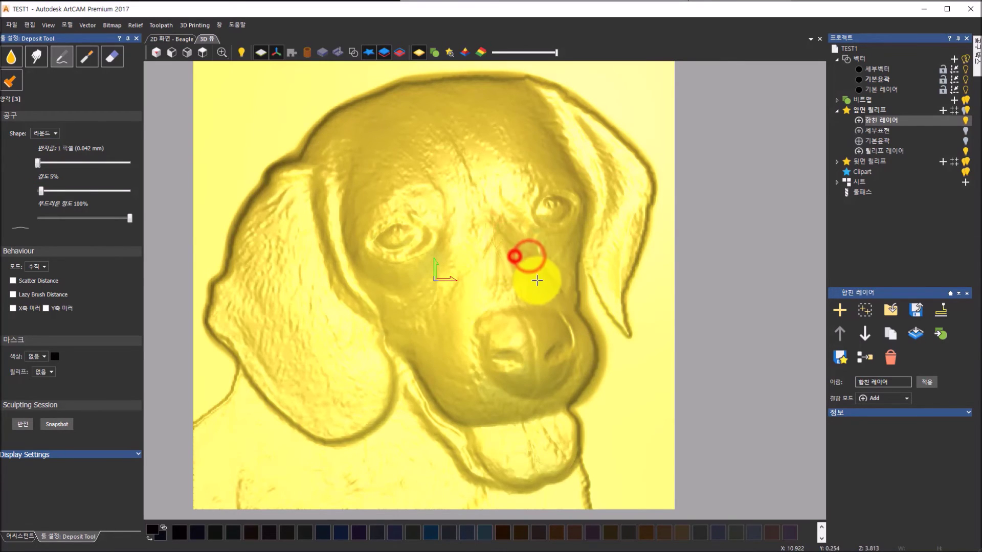
scroll(513, 263, "up", 5)
mouse_move(486, 248)
left_mouse_down()
mouse_move(475, 300)
mouse_move(445, 314)
left_mouse_up()
left_click_drag(443, 264, 418, 256)
left_click_drag(419, 219, 423, 237)
left_click_drag(436, 199, 501, 272)
left_click_drag(486, 231, 573, 353)
mouse_move(551, 287)
left_mouse_down()
mouse_move(563, 331)
mouse_move(545, 302)
left_mouse_up()
mouse_move(489, 244)
left_mouse_down()
mouse_move(486, 197)
mouse_move(463, 227)
left_mouse_up()
left_click_drag(455, 239, 456, 278)
left_click_drag(502, 252, 539, 327)
mouse_move(543, 336)
left_mouse_down()
mouse_move(580, 312)
mouse_move(583, 373)
mouse_move(631, 394)
mouse_move(611, 355)
mouse_move(561, 355)
left_mouse_up()
mouse_move(601, 320)
left_mouse_down()
mouse_move(570, 328)
mouse_move(561, 300)
mouse_move(511, 311)
mouse_move(470, 267)
mouse_move(517, 256)
left_mouse_up()
scroll(524, 267, "down", 5)
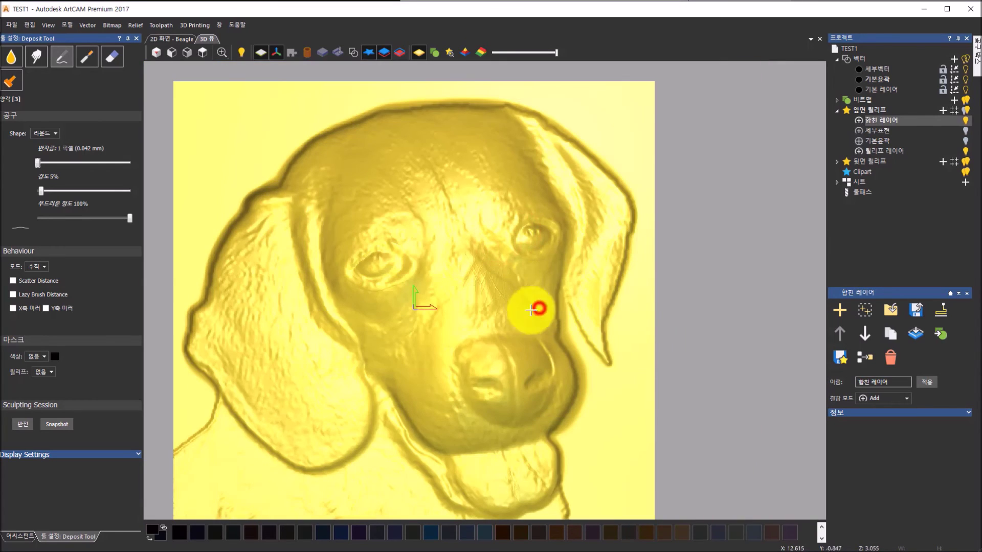
- Increase the deposit radius to 5 pixels and add broader fur strokes down the nose bridge
left_click_drag(36, 161, 38, 160)
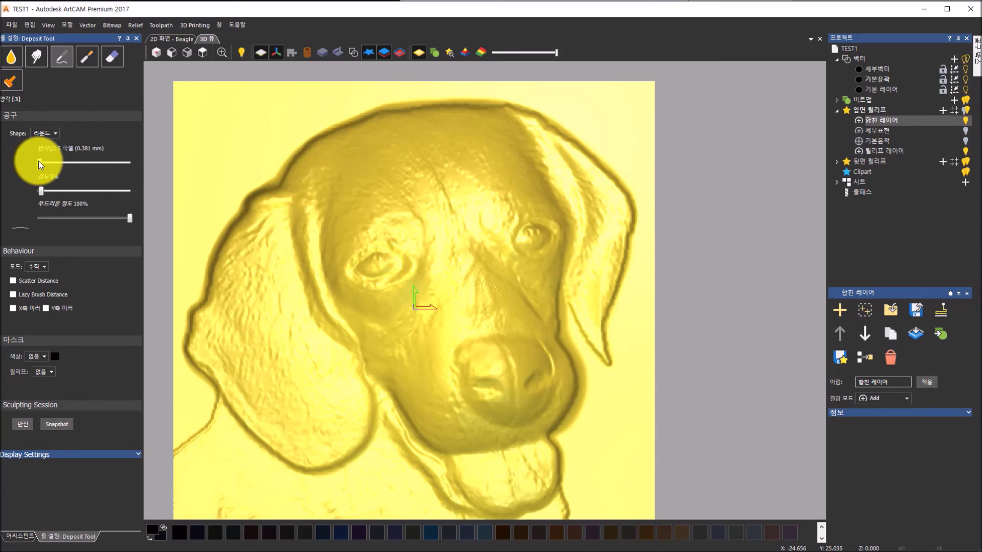
left_click_drag(495, 270, 468, 292)
left_click_drag(473, 258, 460, 289)
mouse_move(491, 283)
left_mouse_down()
mouse_move(479, 285)
mouse_move(480, 296)
left_mouse_up()
left_click_drag(482, 283, 501, 289)
mouse_move(503, 279)
left_mouse_down()
mouse_move(533, 298)
mouse_move(522, 288)
mouse_move(526, 317)
left_mouse_up()
left_click_drag(532, 300, 524, 303)
left_click_drag(552, 341, 557, 349)
mouse_move(549, 346)
left_mouse_down()
mouse_move(563, 357)
mouse_move(551, 363)
mouse_move(562, 366)
mouse_move(566, 353)
mouse_move(552, 364)
left_mouse_up()
left_click_drag(563, 348, 557, 366)
mouse_move(563, 351)
left_mouse_down()
mouse_move(569, 396)
mouse_move(557, 342)
left_mouse_up()
- Add short raised fur strokes beside the nose and on the muzzle below the left eye, lowering the deposit strength
mouse_move(445, 327)
left_mouse_down()
mouse_move(428, 363)
mouse_move(435, 342)
left_mouse_up()
left_click_drag(431, 343, 453, 382)
left_click(407, 335)
left_click(372, 339)
left_click(39, 191)
left_click_drag(344, 329, 366, 354)
left_click_drag(392, 333, 408, 359)
left_click_drag(364, 316, 366, 376)
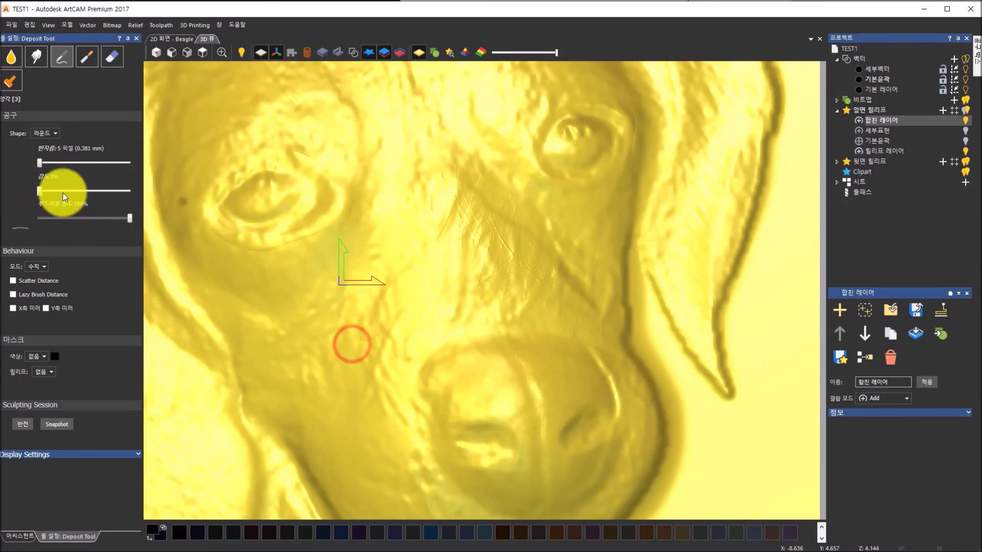
- Set the deposit strength to 1% and layer soft fur strokes over the upper nose bridge between the eyes
left_click_drag(36, 194, 34, 193)
mouse_move(419, 219)
left_mouse_down()
mouse_move(436, 259)
mouse_move(466, 271)
left_mouse_up()
left_click_drag(421, 193, 444, 256)
left_click_drag(443, 211, 490, 283)
left_click_drag(474, 208, 480, 225)
left_click_drag(451, 162, 468, 202)
left_click_drag(466, 167, 463, 191)
mouse_move(476, 185)
left_mouse_down()
mouse_move(465, 205)
mouse_move(506, 233)
left_mouse_up()
left_click_drag(528, 245, 539, 253)
left_click_drag(450, 182, 515, 230)
left_click_drag(476, 193, 513, 239)
mouse_move(473, 250)
left_mouse_down()
mouse_move(521, 282)
mouse_move(488, 276)
mouse_move(510, 266)
left_mouse_up()
left_click_drag(497, 186, 571, 276)
scroll(563, 273, "down", 3)
scroll(563, 273, "down", 1)
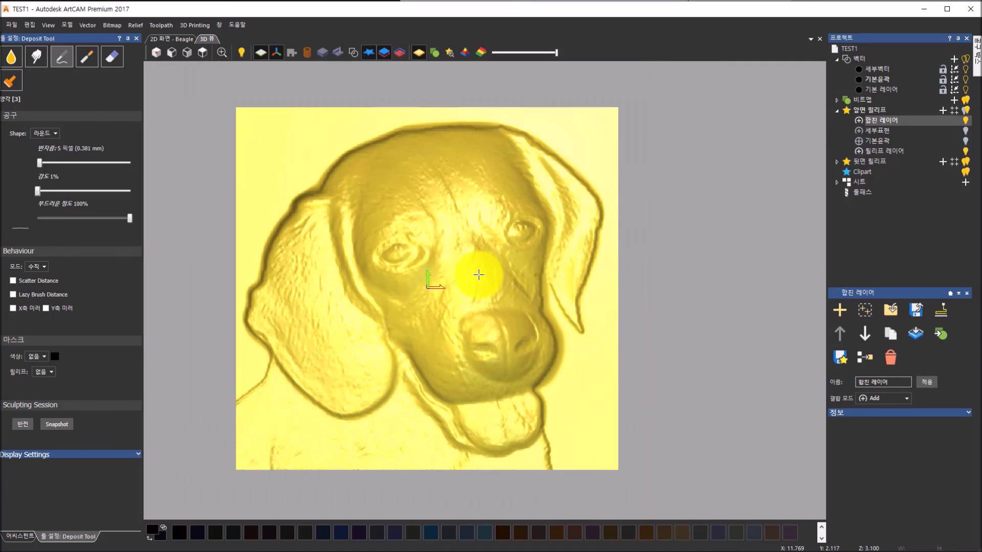